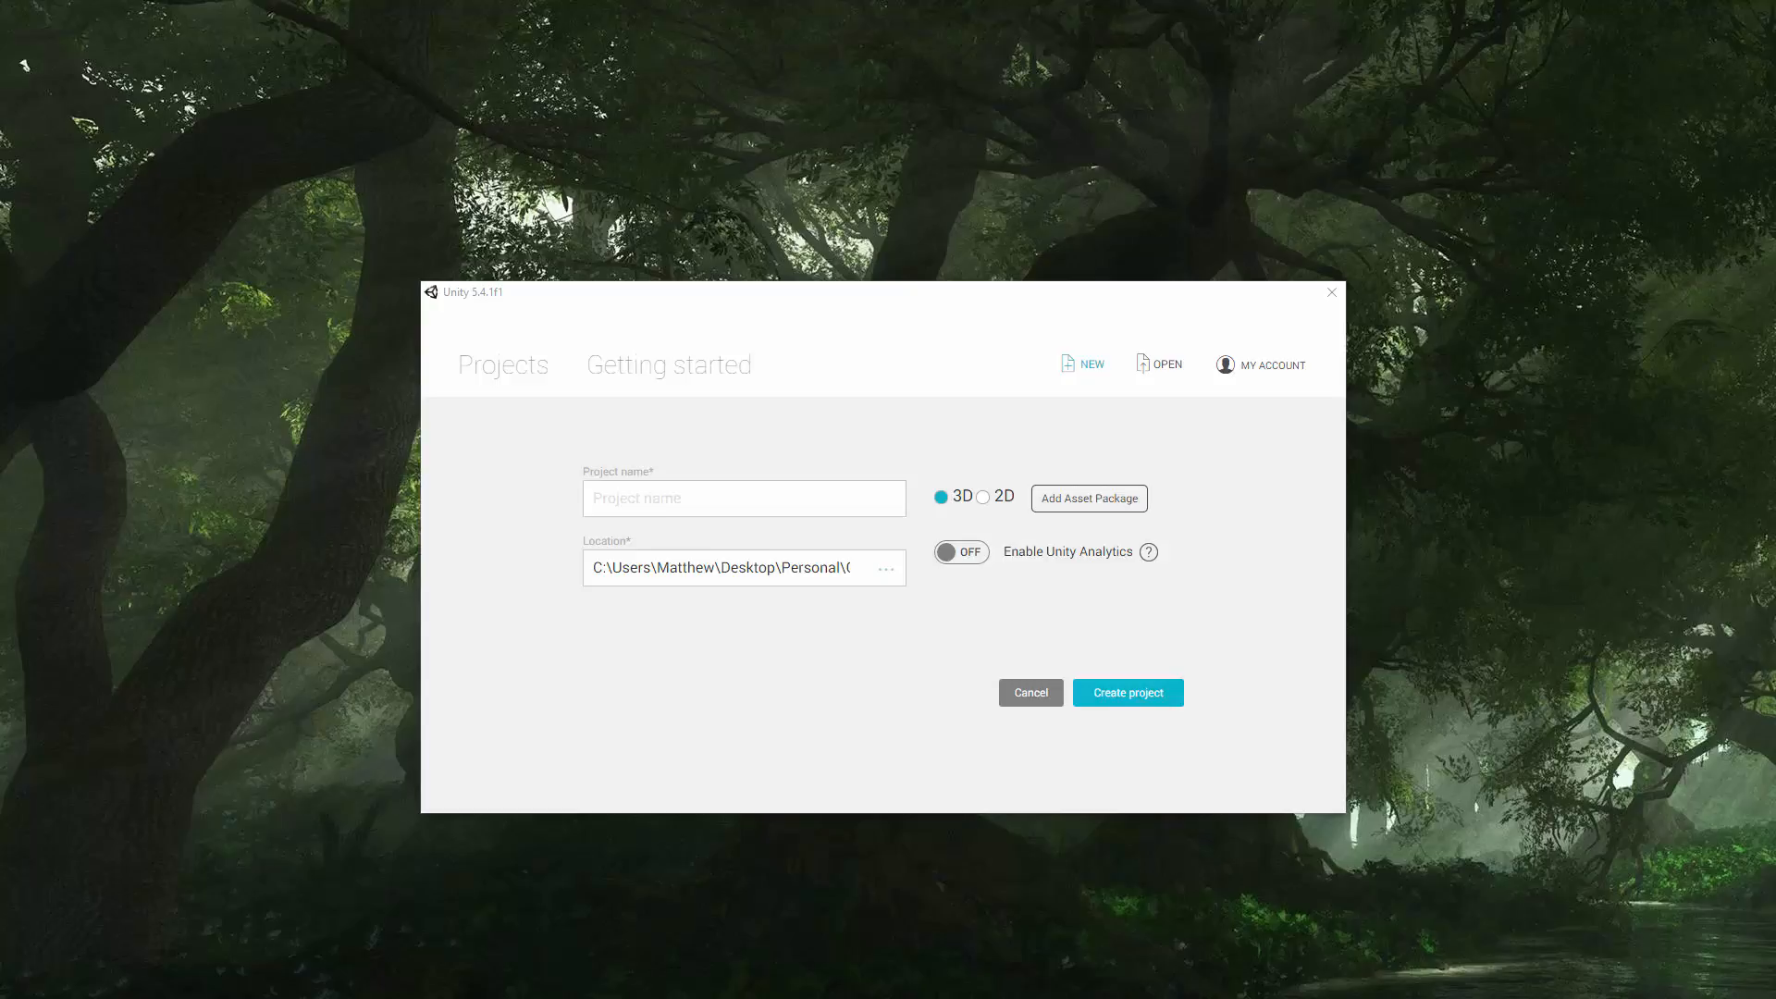
Name the new project YouTube.
click(725, 500)
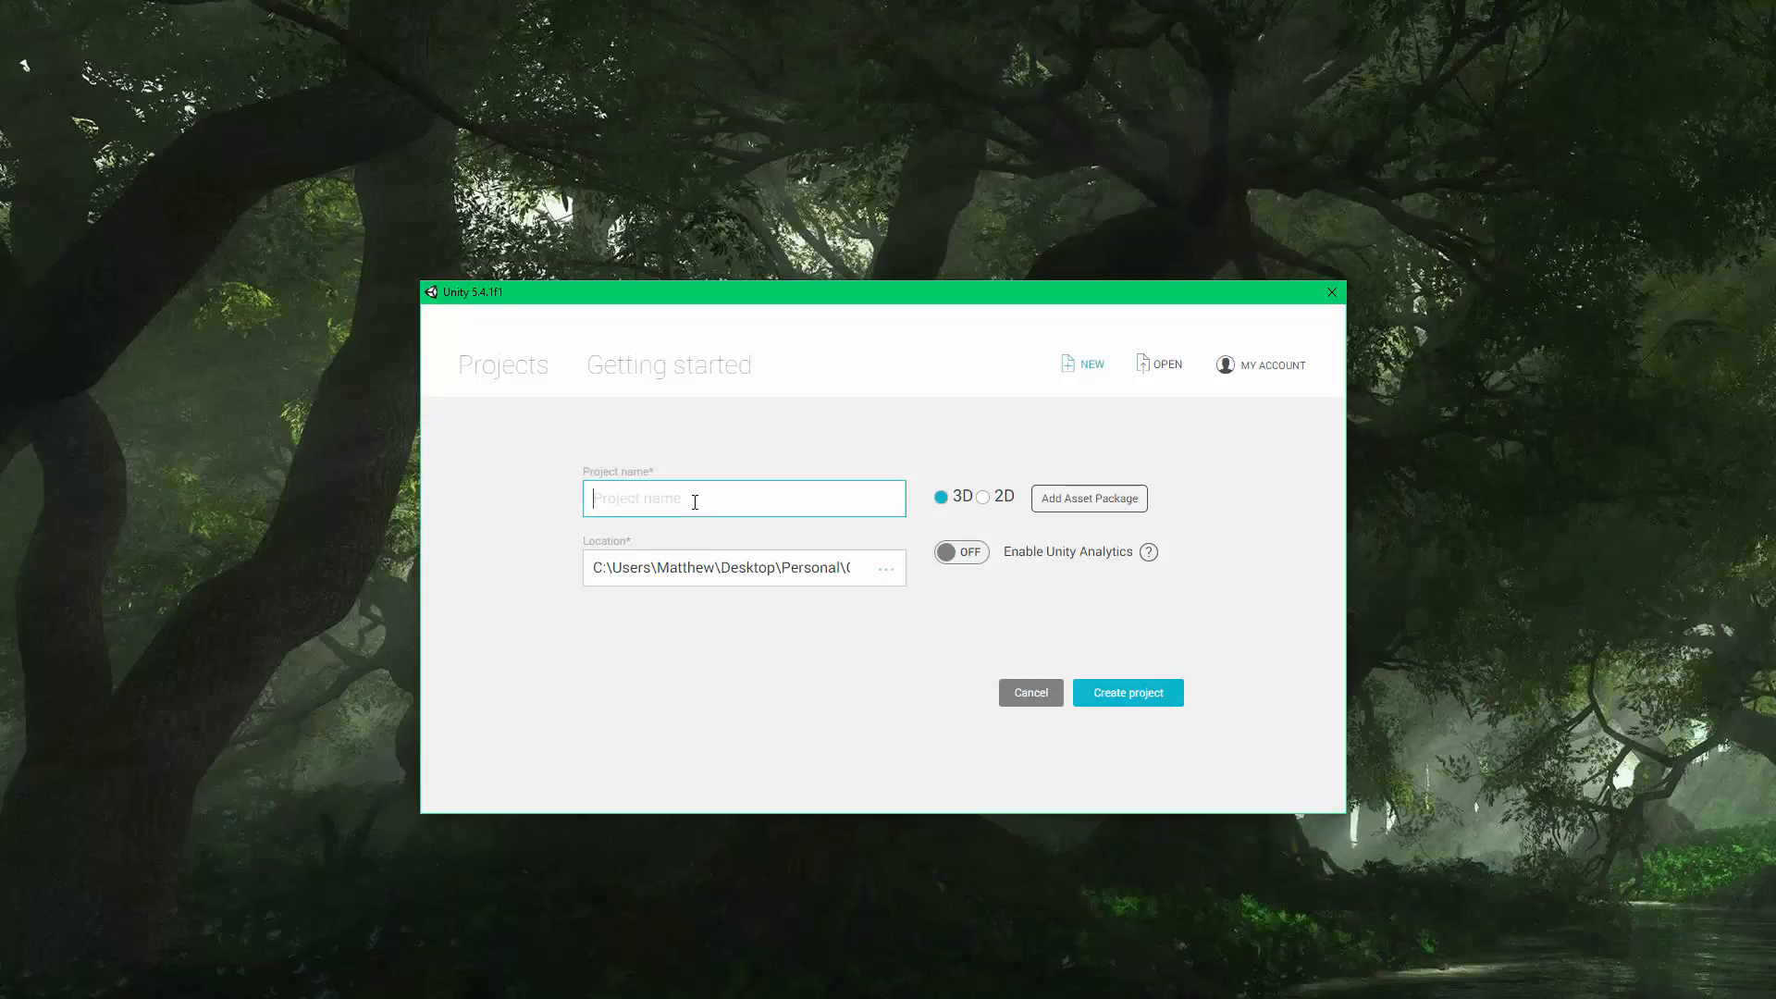
mouse_move(651, 302)
mouse_down()
mouse_move(619, 262)
mouse_move(655, 278)
mouse_up()
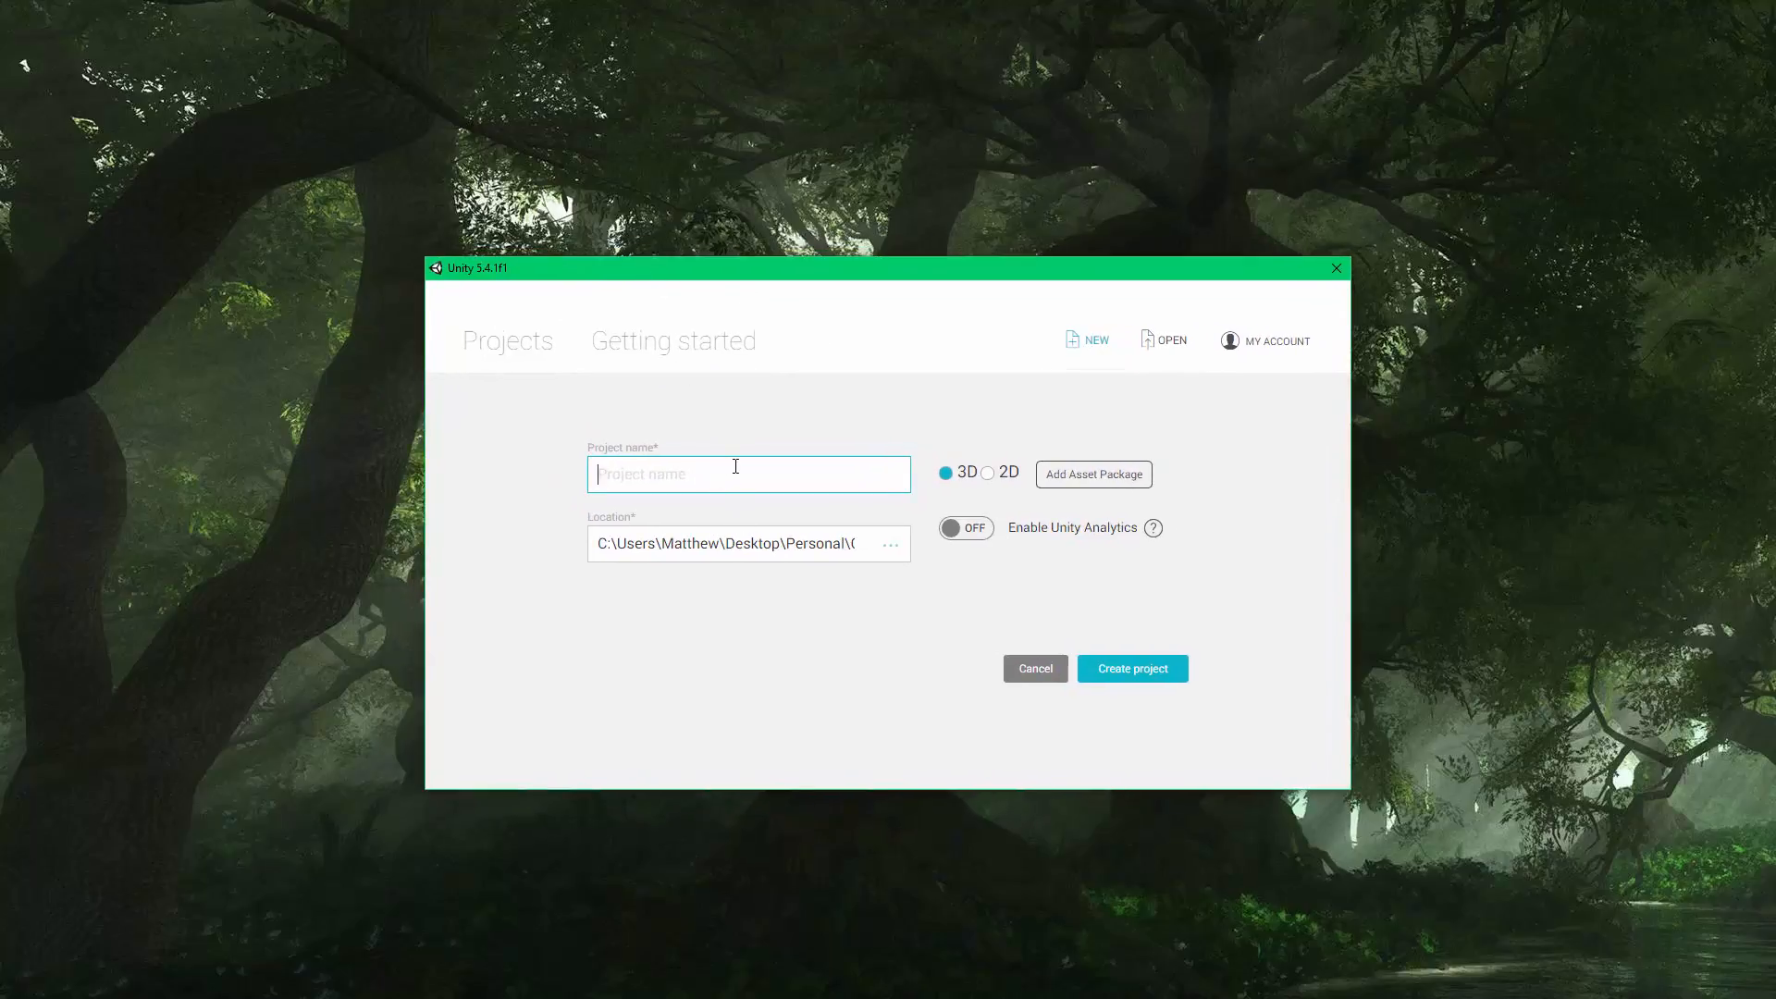
text(YouTuge)
key(BackSpace)
key(BackSpace)
text(be)
click(767, 627)
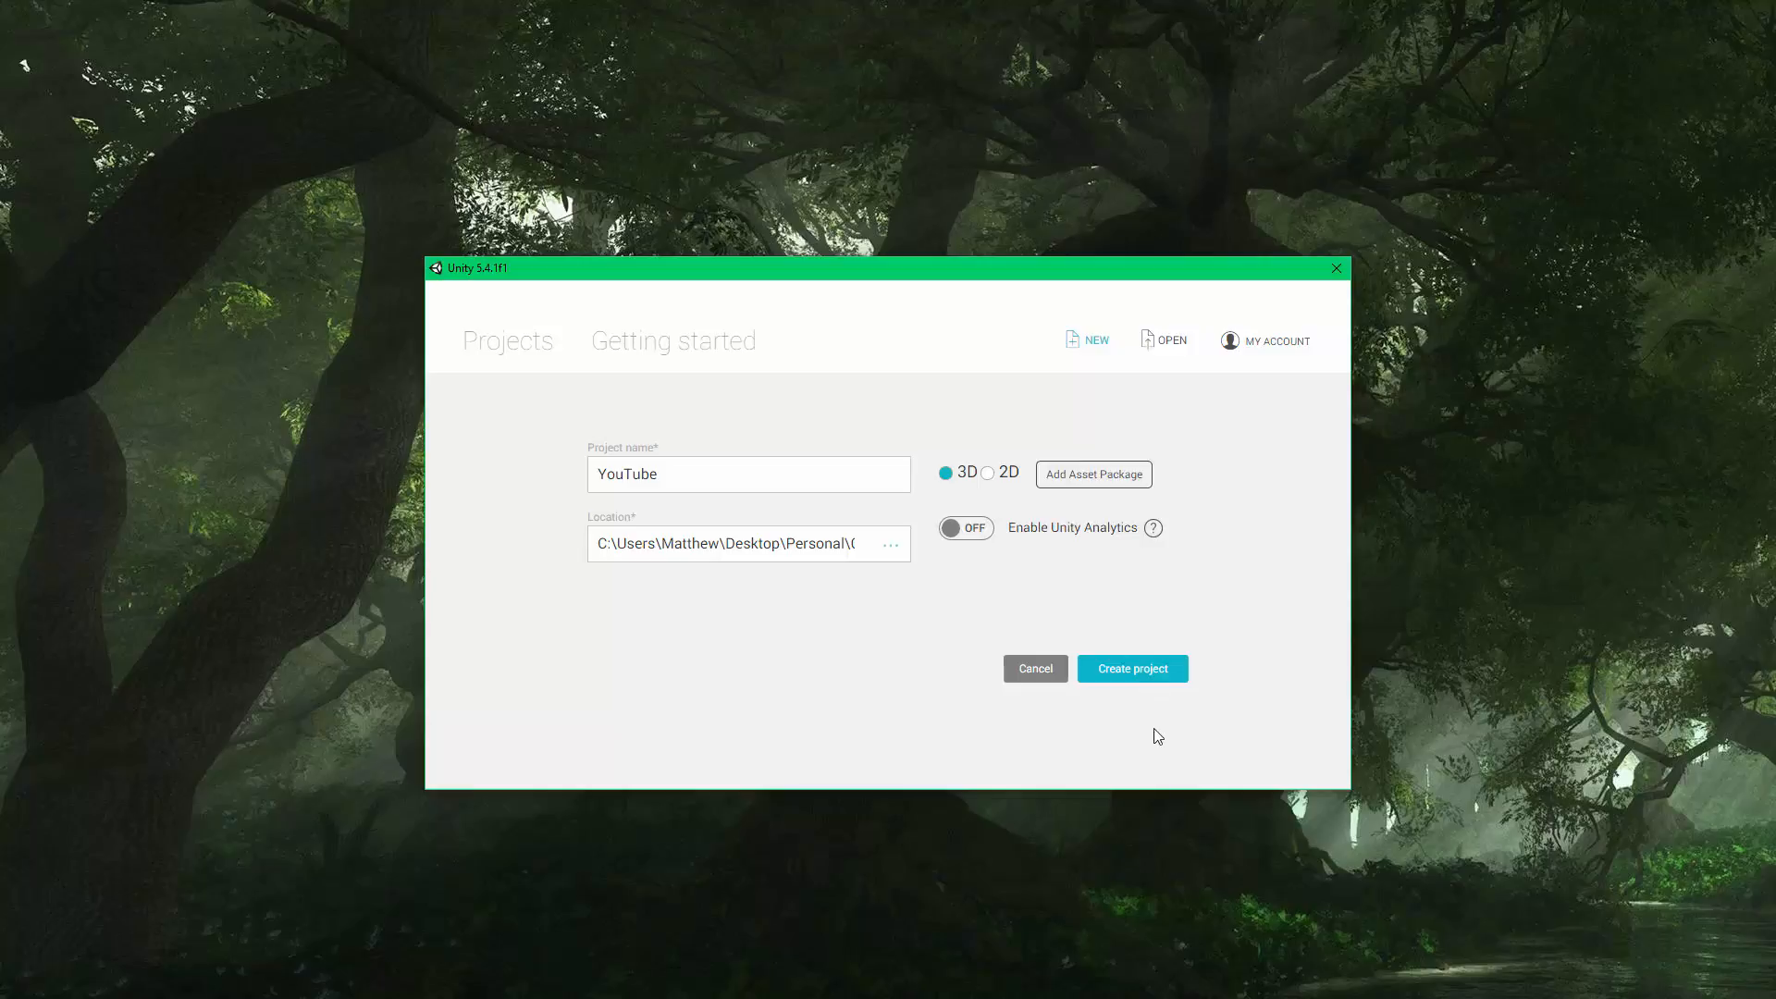
click(653, 476)
double_click(652, 476)
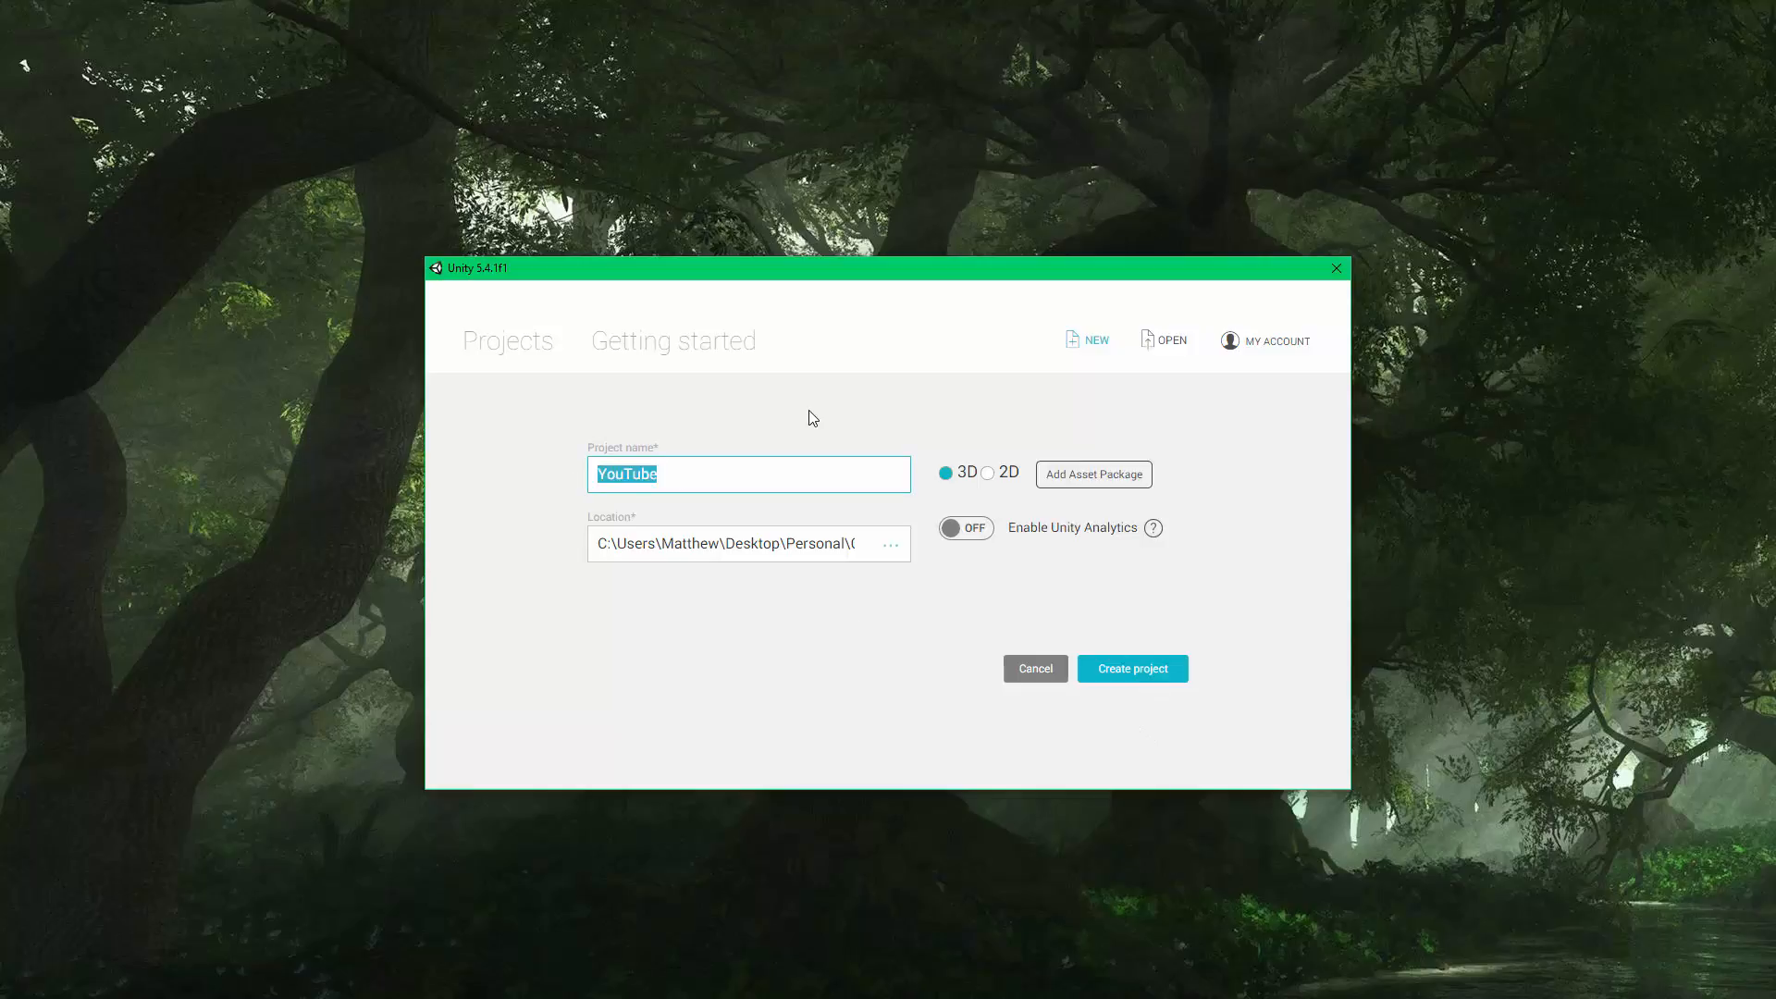
click(814, 421)
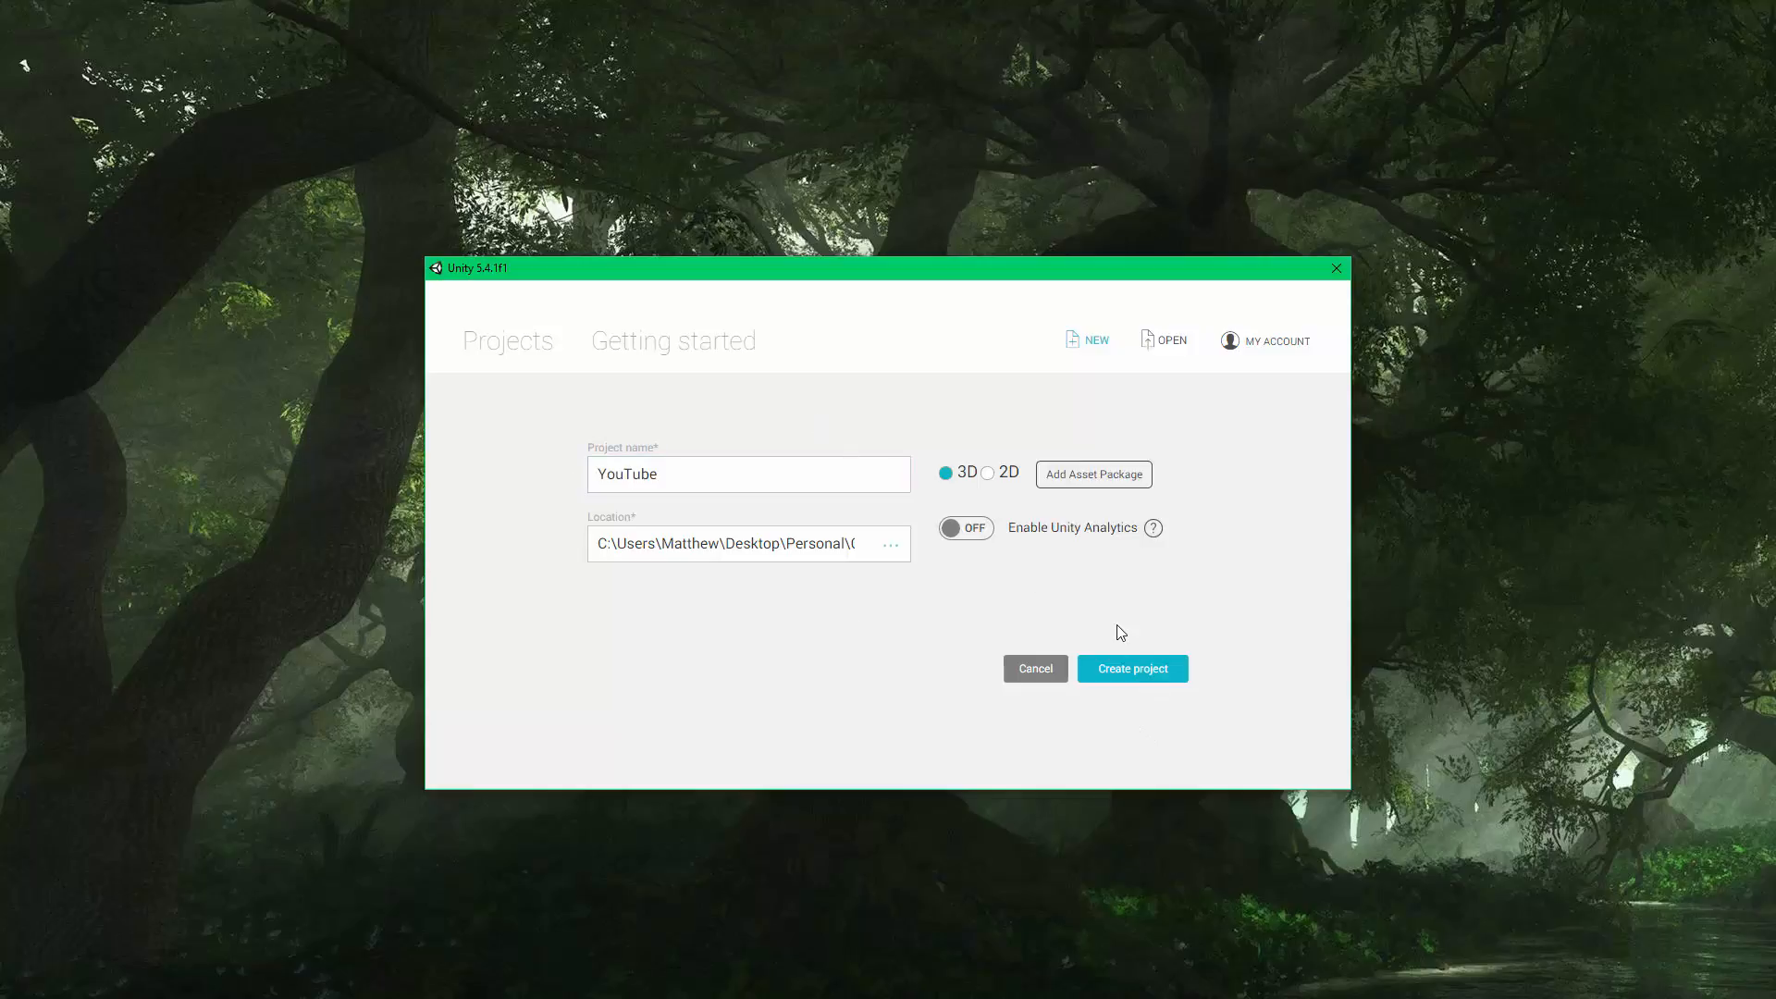
Set the new project's type to 2D.
click(988, 478)
click(947, 478)
click(987, 478)
click(947, 479)
click(988, 477)
click(946, 476)
click(988, 475)
Look through the available asset packages without adding any, and create the project.
click(1116, 482)
scroll(924, 556, down, 6)
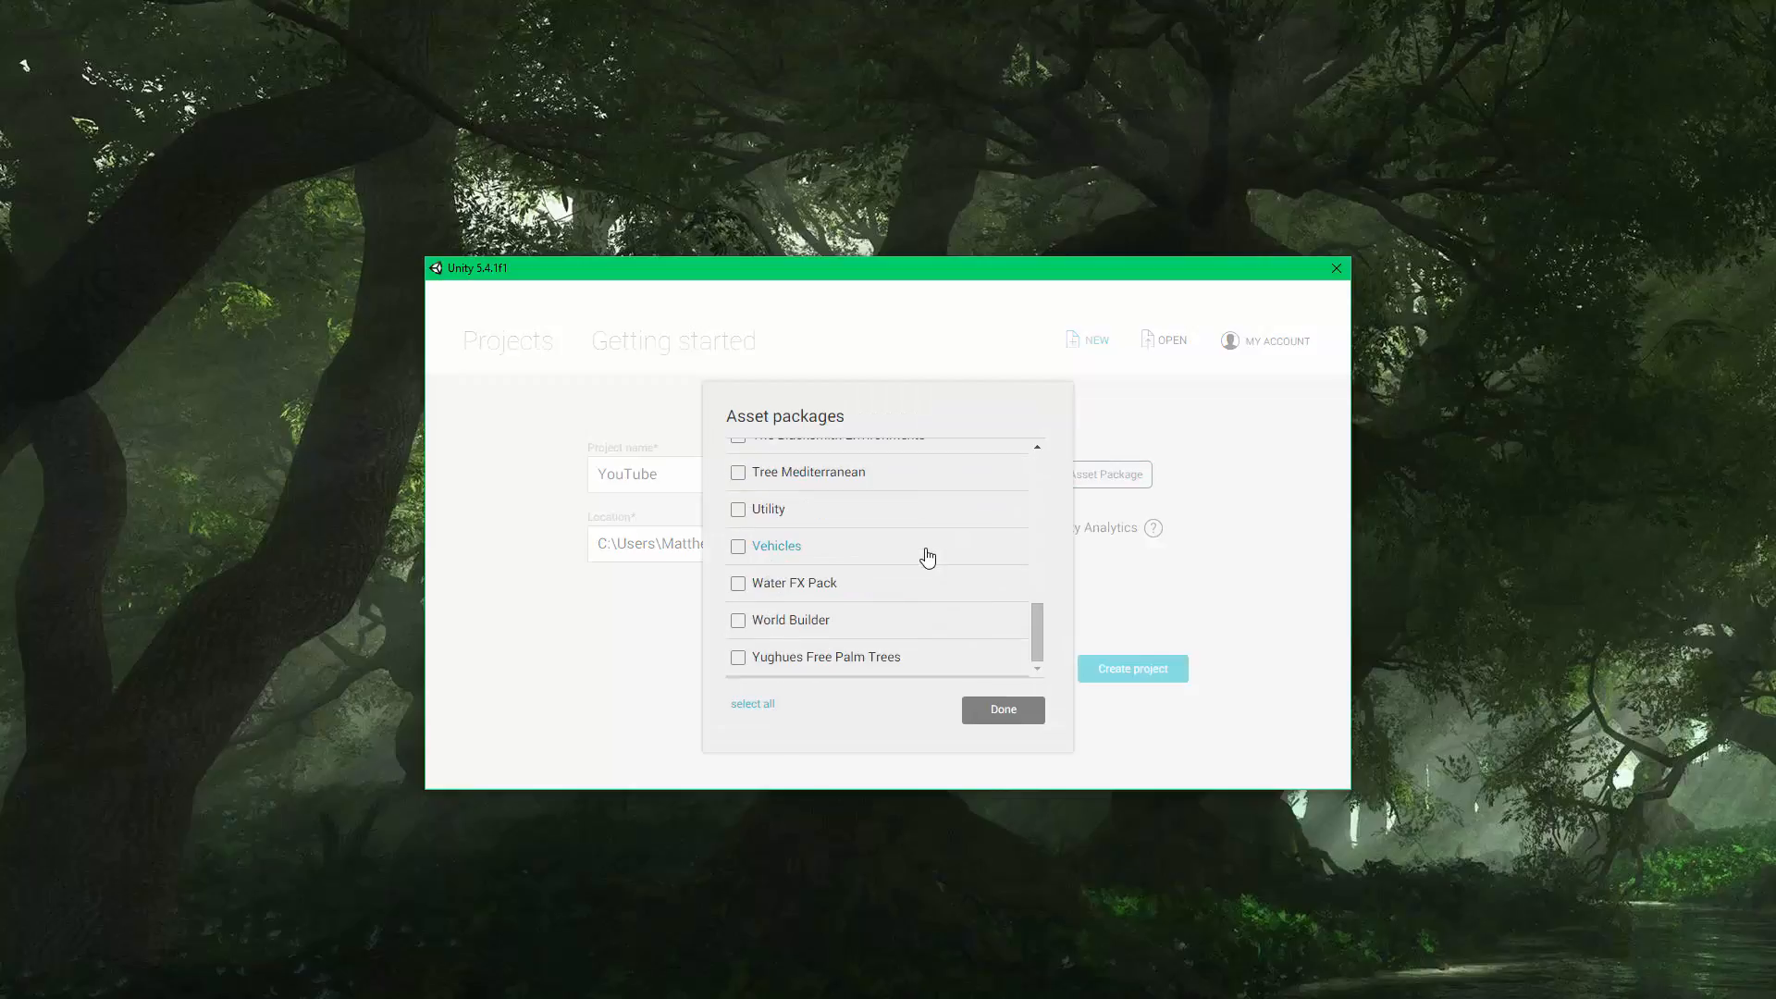
scroll(944, 602, up, 8)
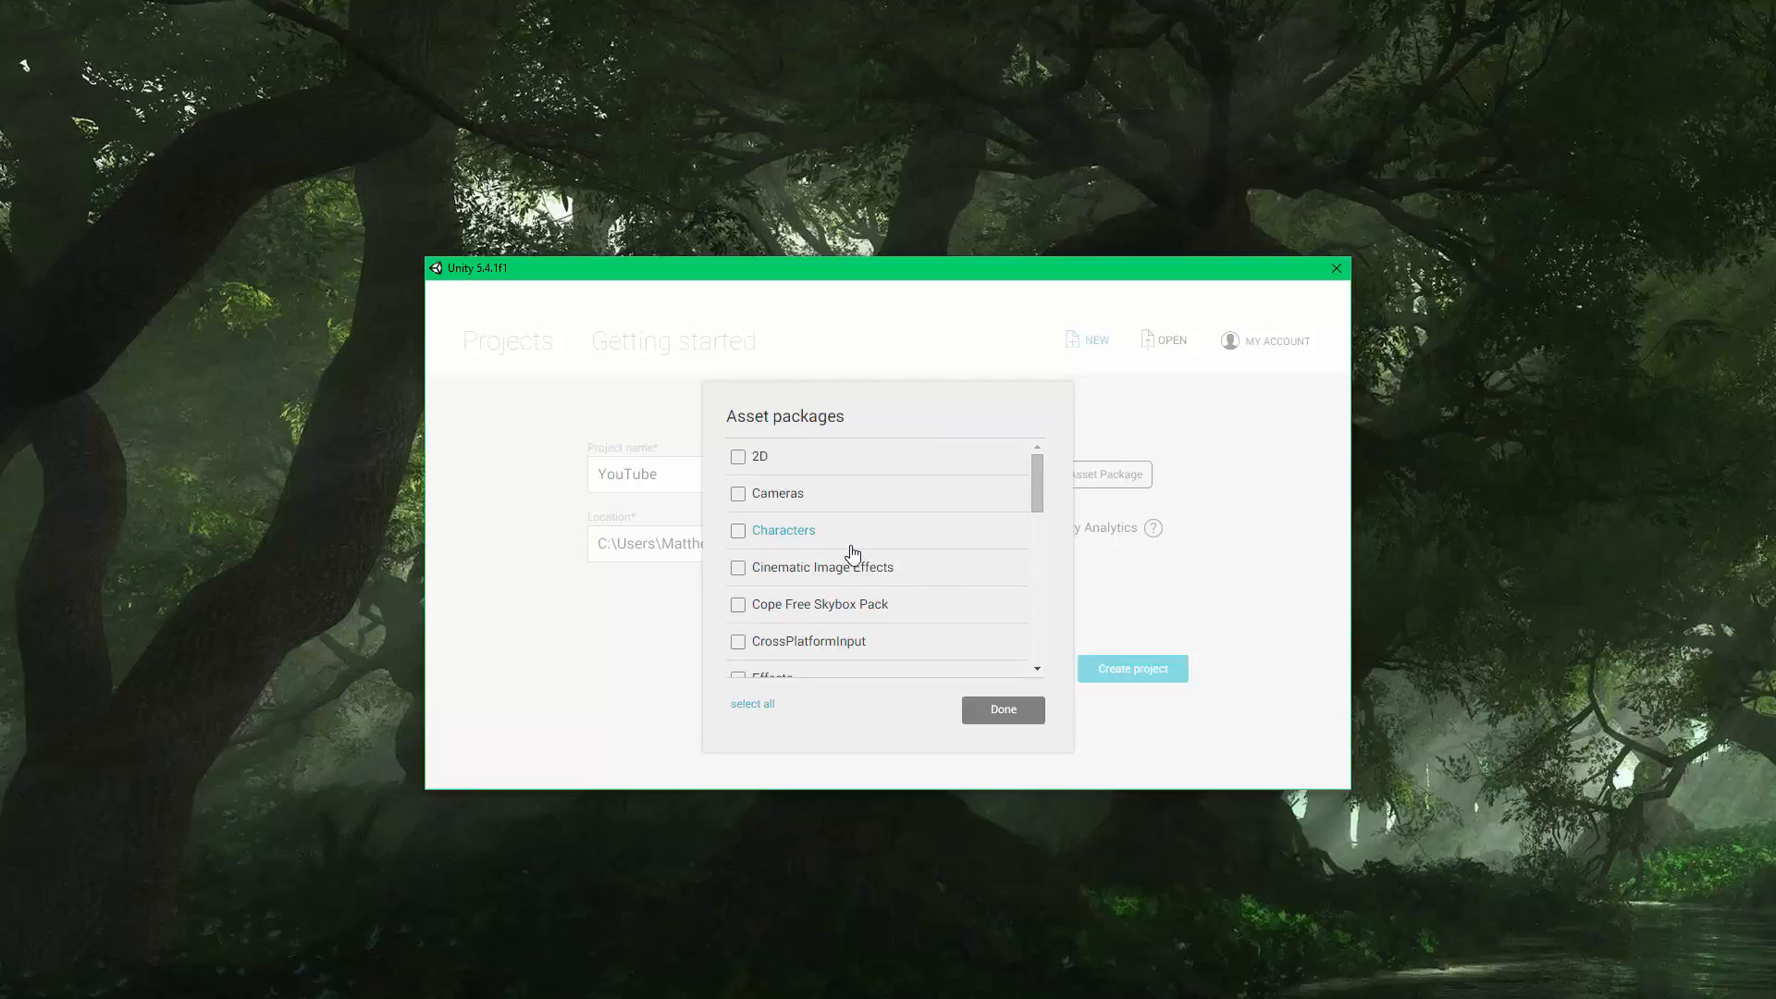
click(1177, 564)
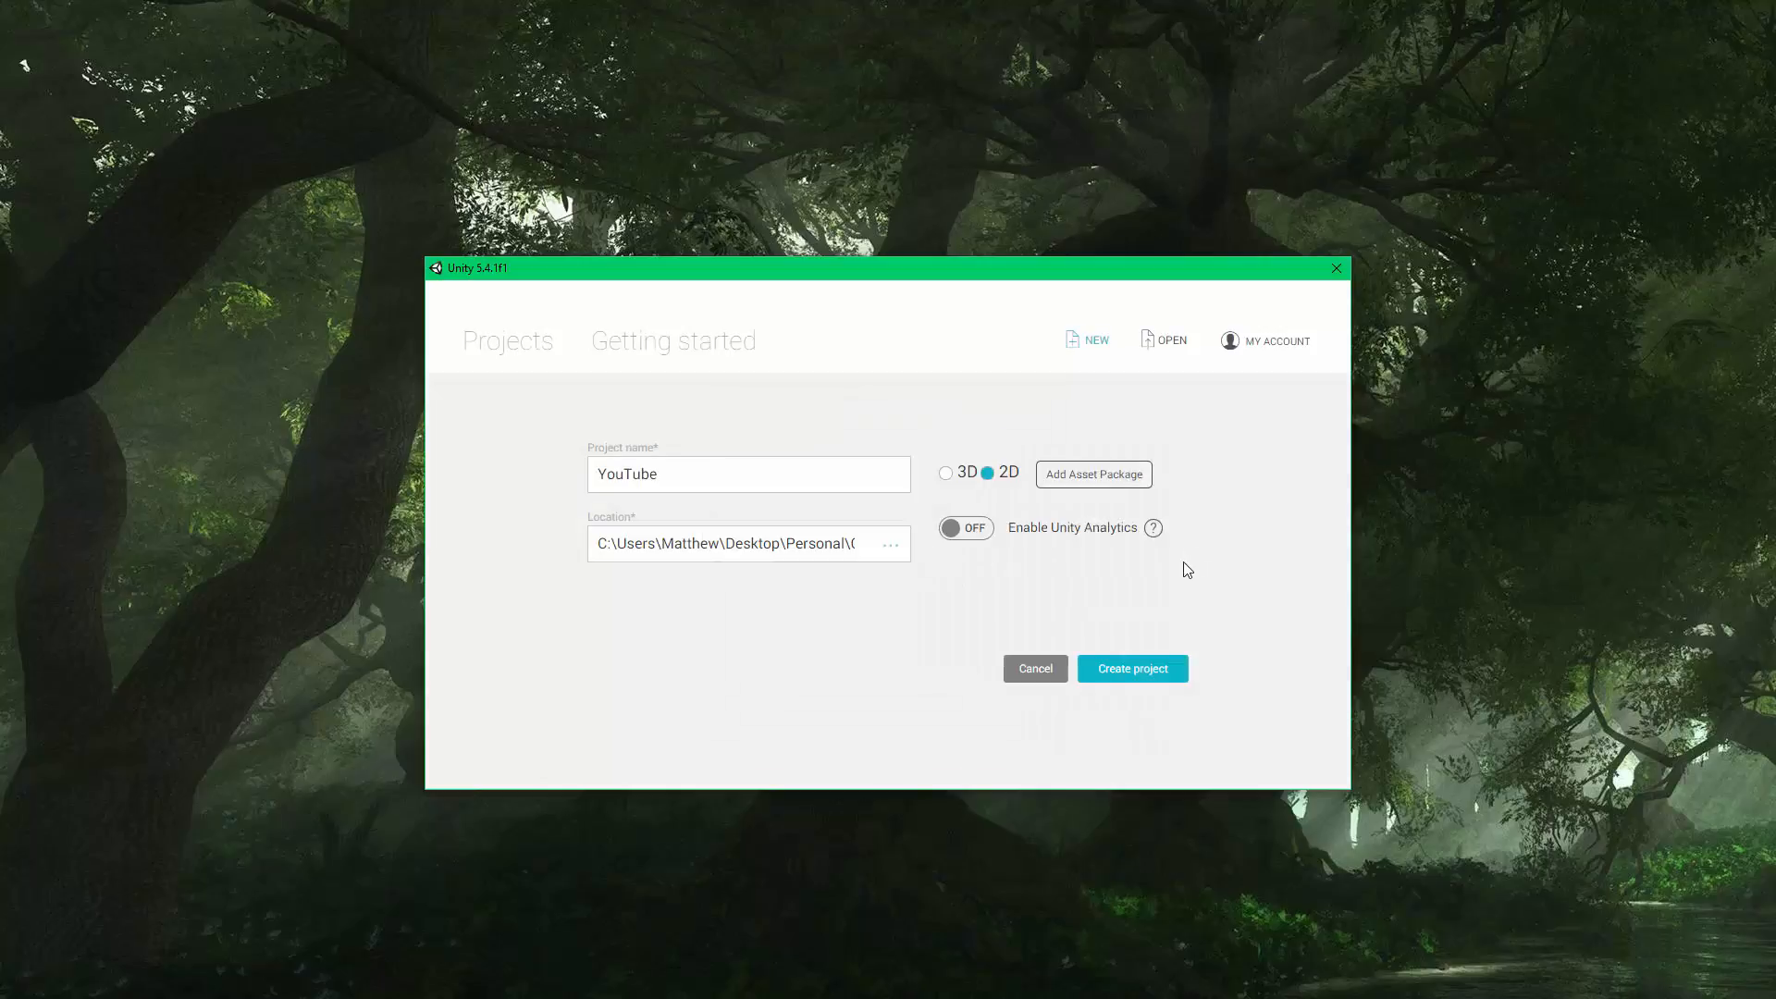
click(1138, 676)
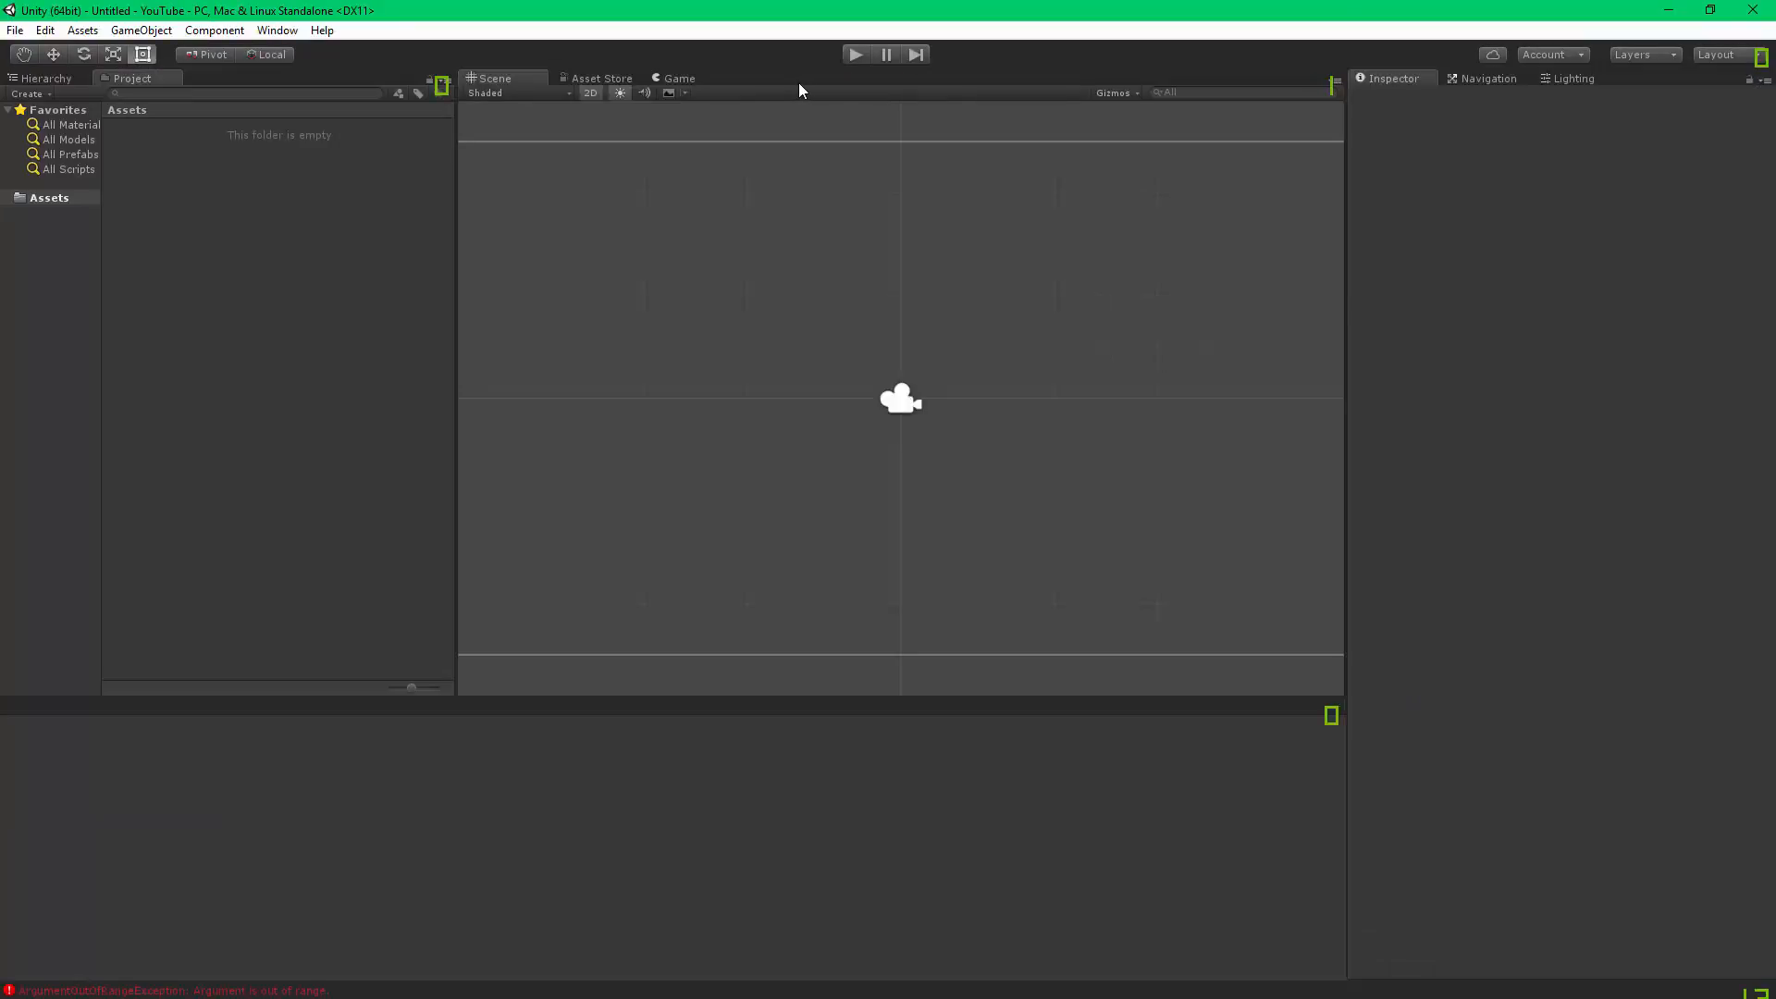
Switch the editor windows to the 2 by 3 layout.
click(281, 30)
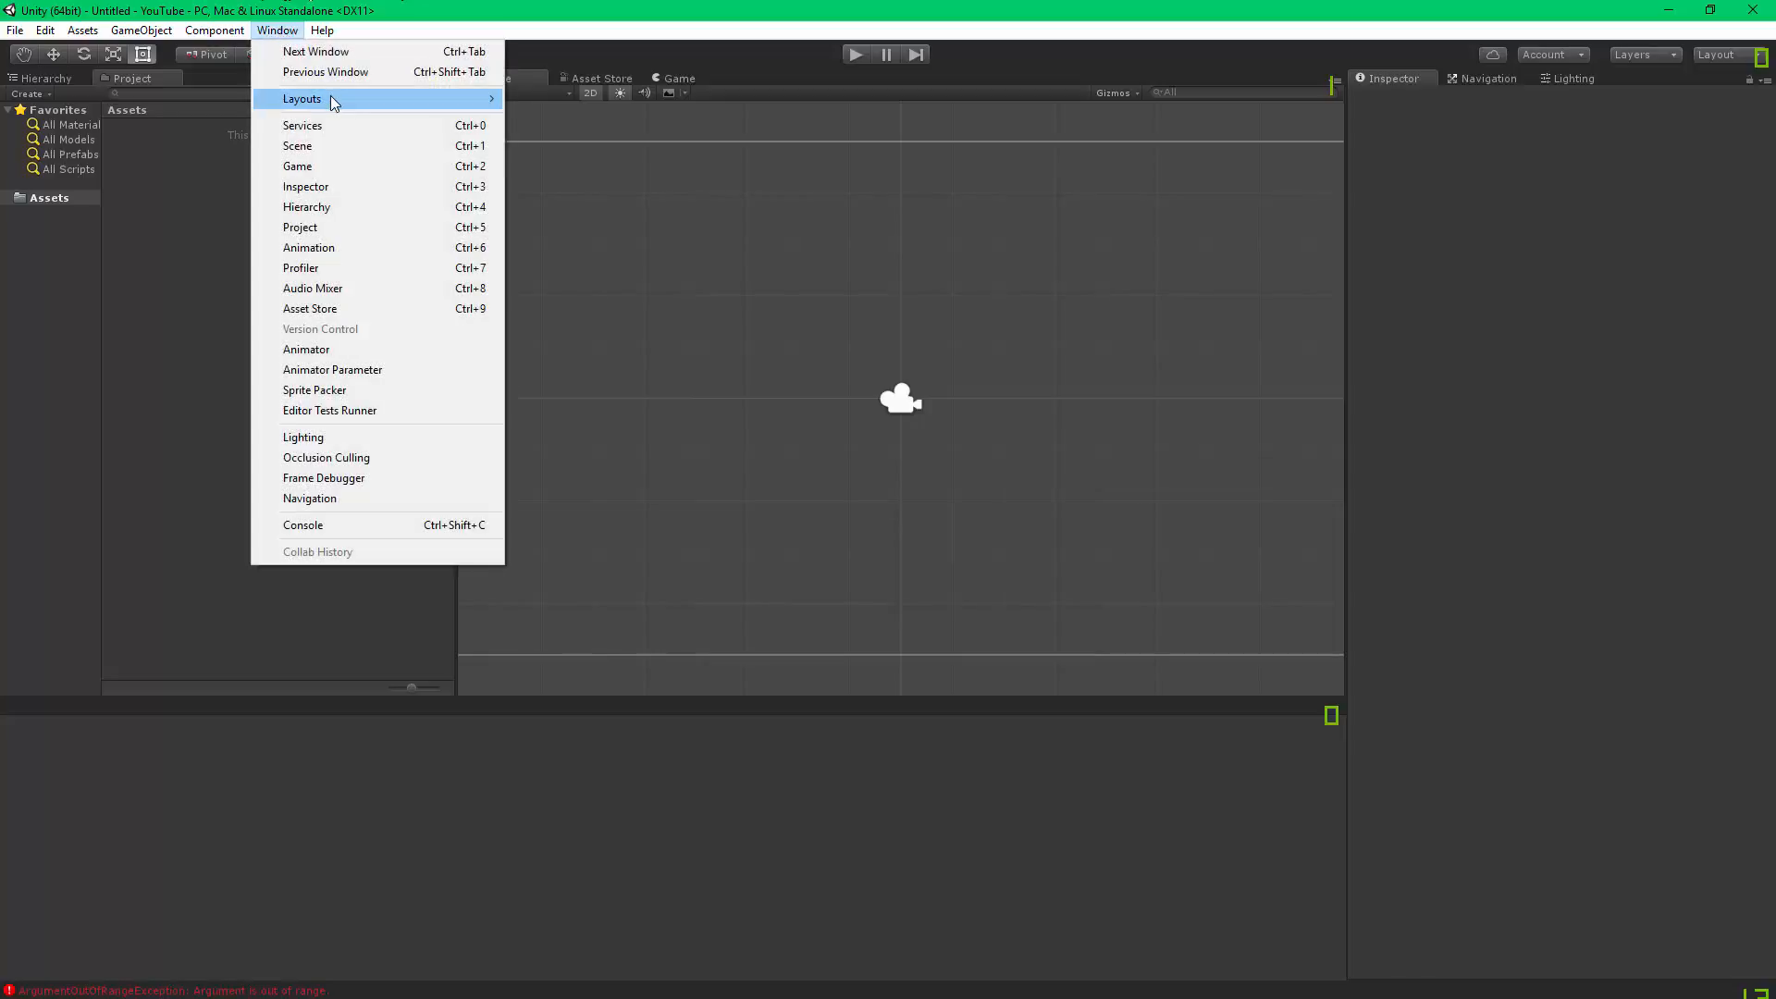
mouse_move(420, 103)
click(549, 107)
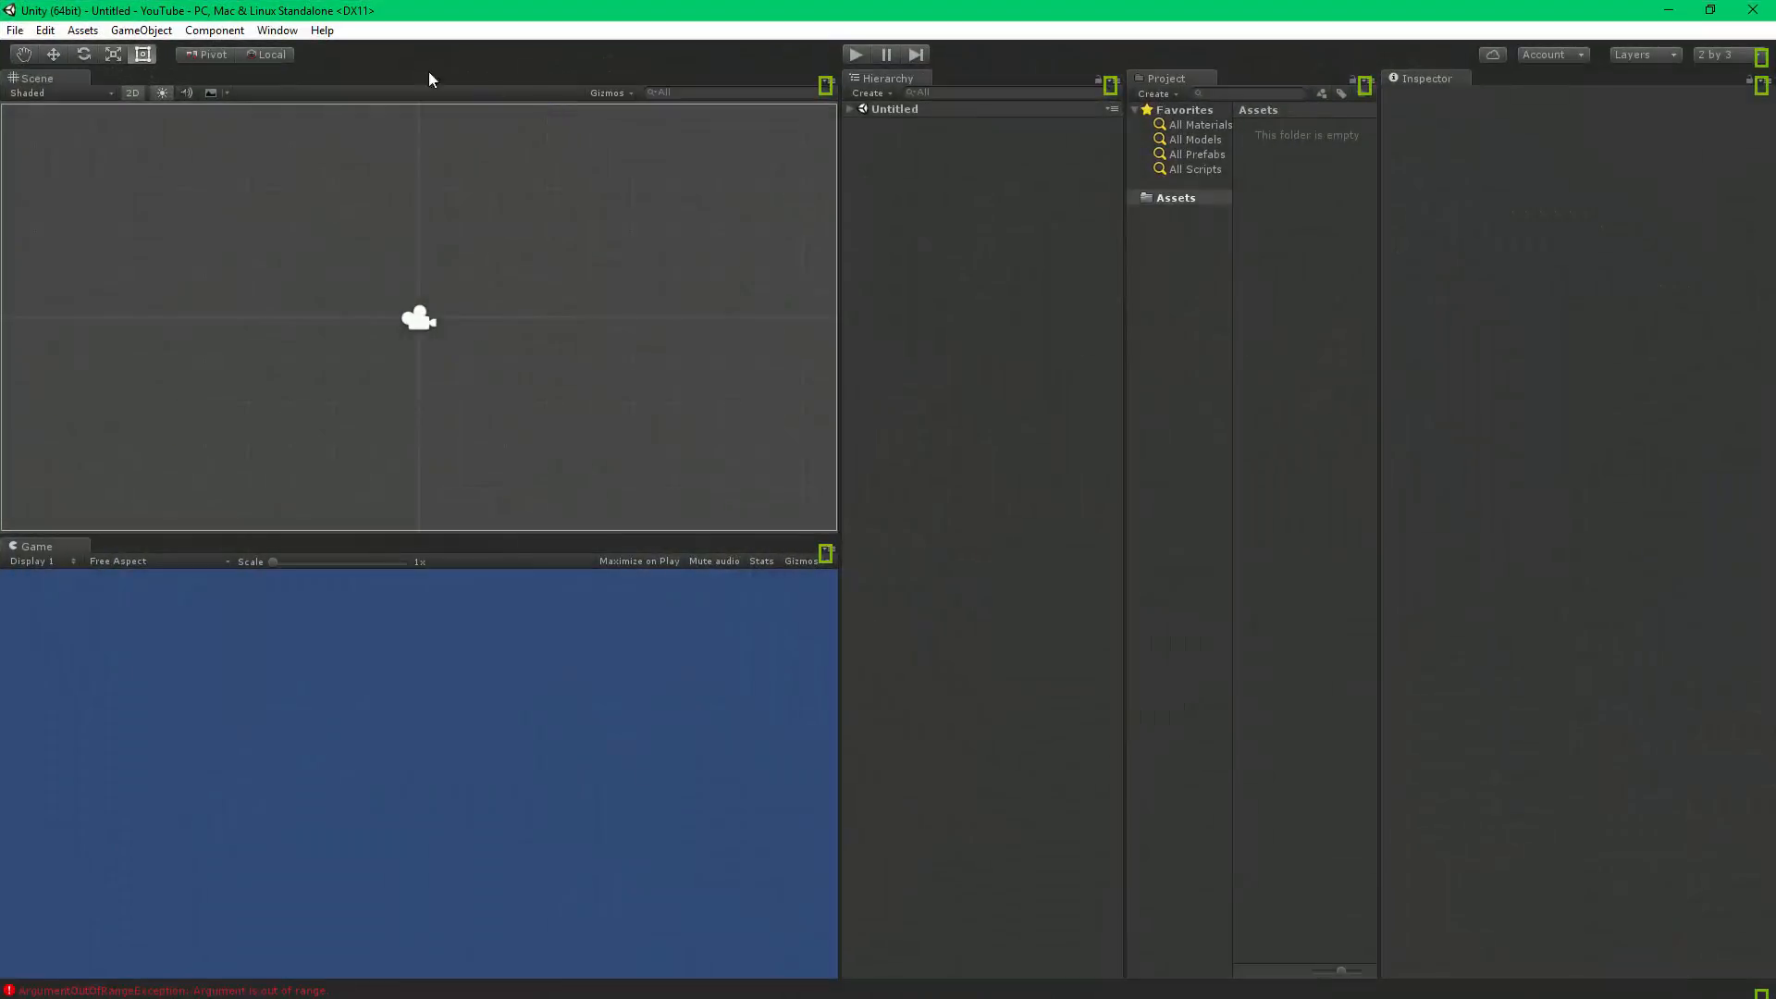
Switch the editor windows to the Default layout.
click(273, 33)
mouse_move(353, 100)
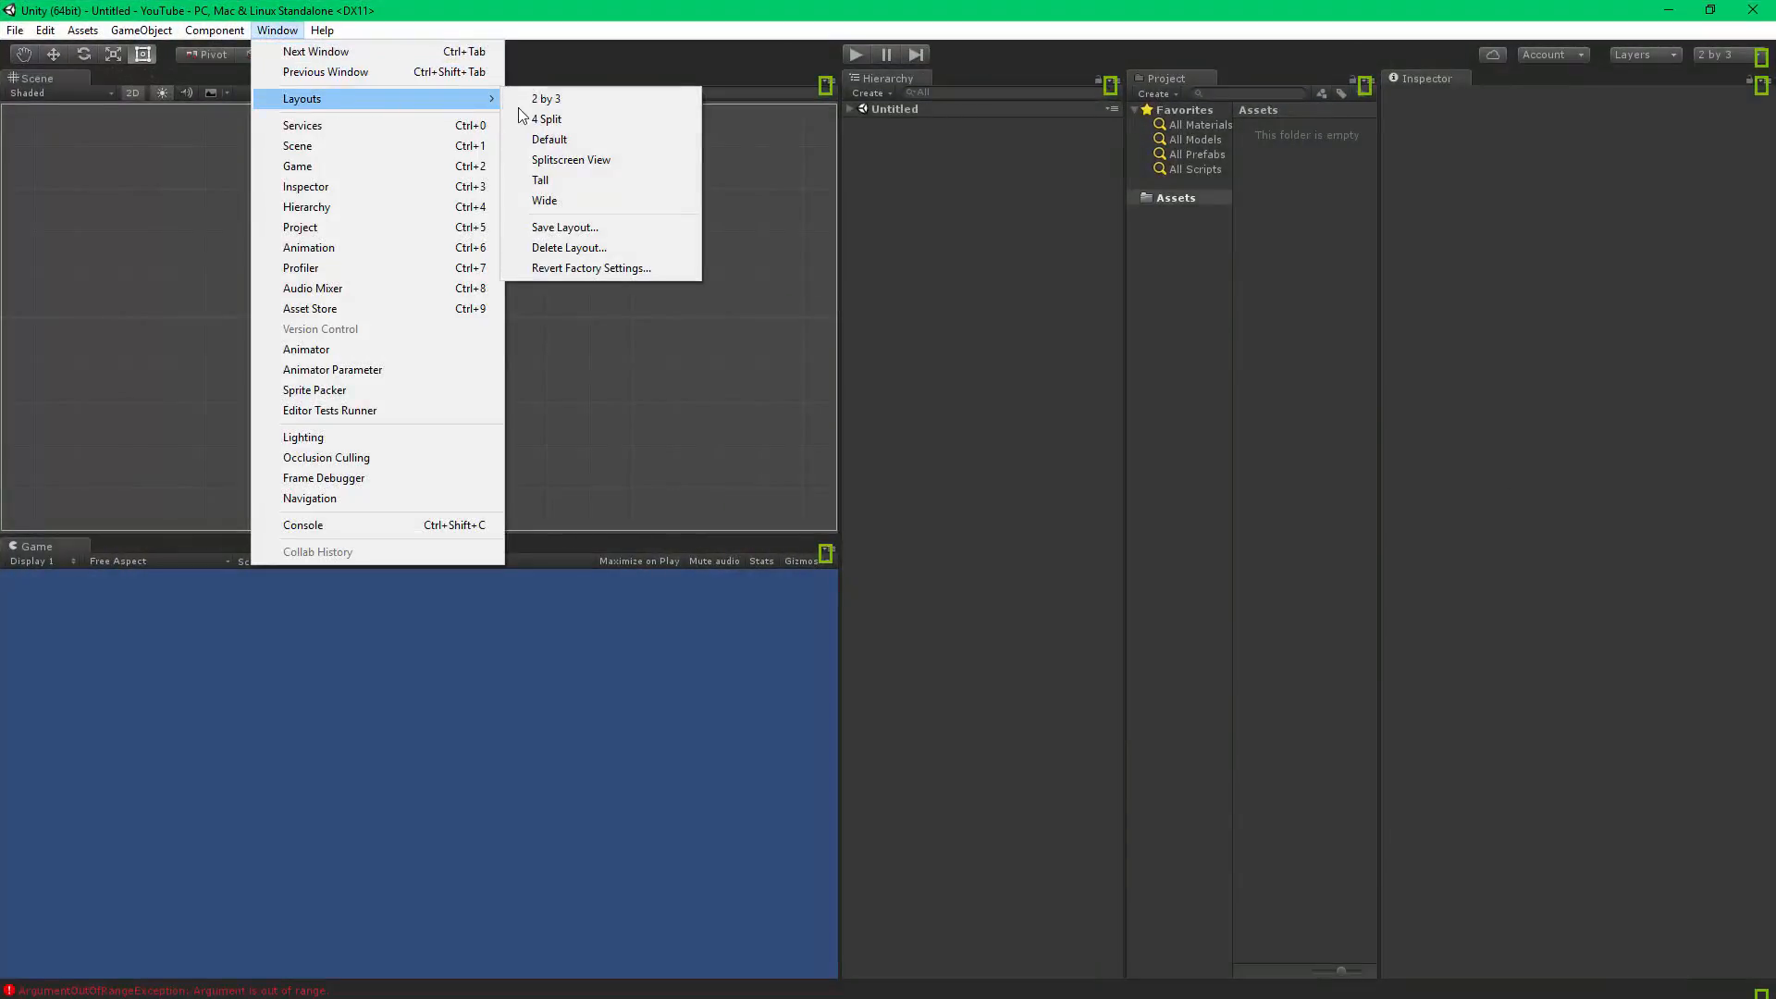
click(580, 140)
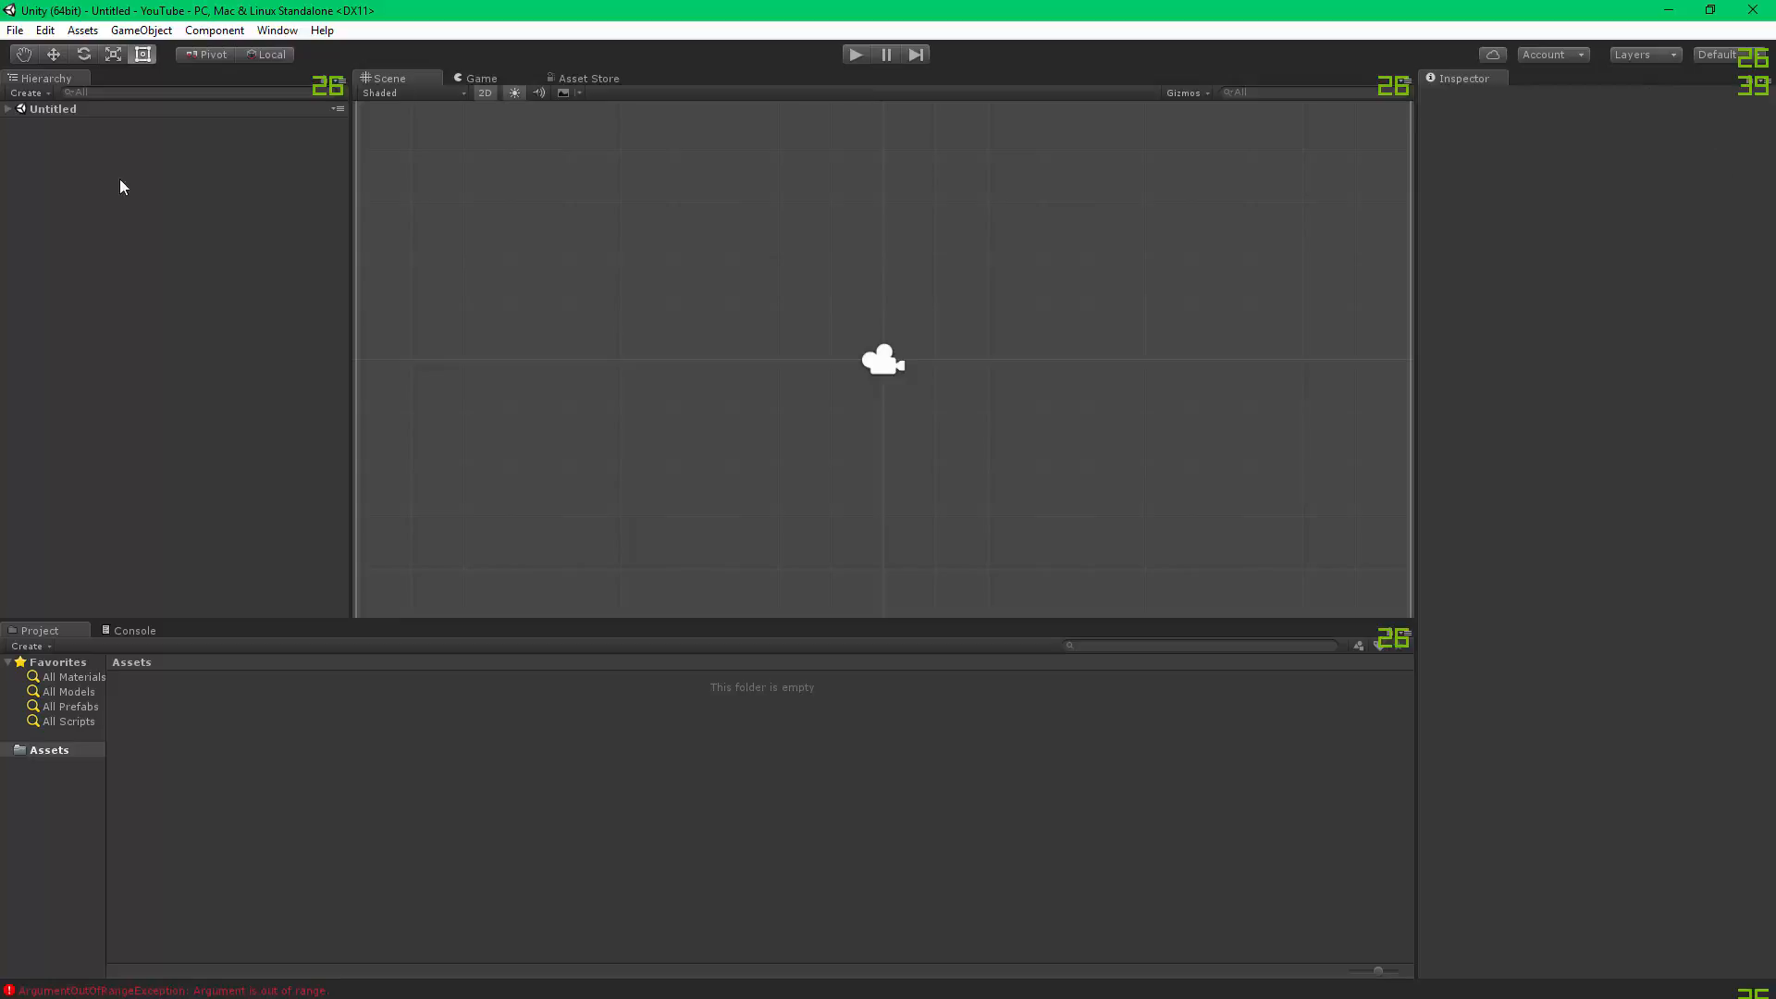
Clear all messages from the console and return to the project's asset browser.
click(137, 632)
click(54, 630)
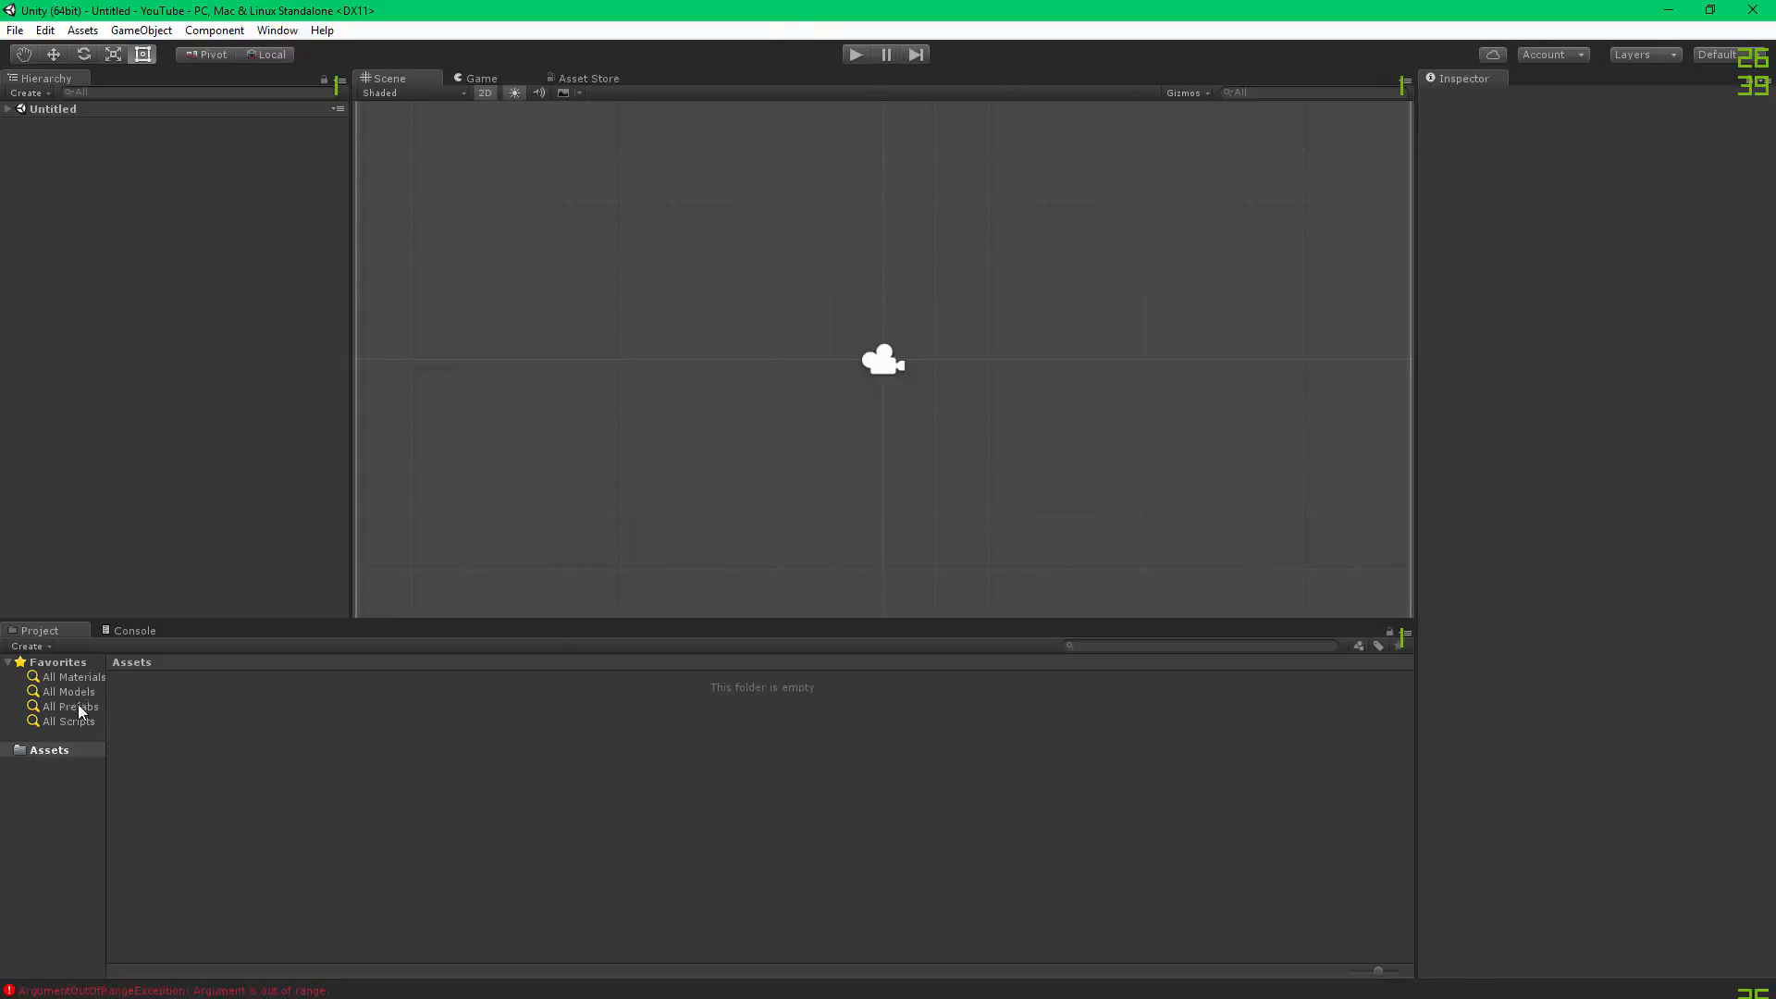
click(135, 631)
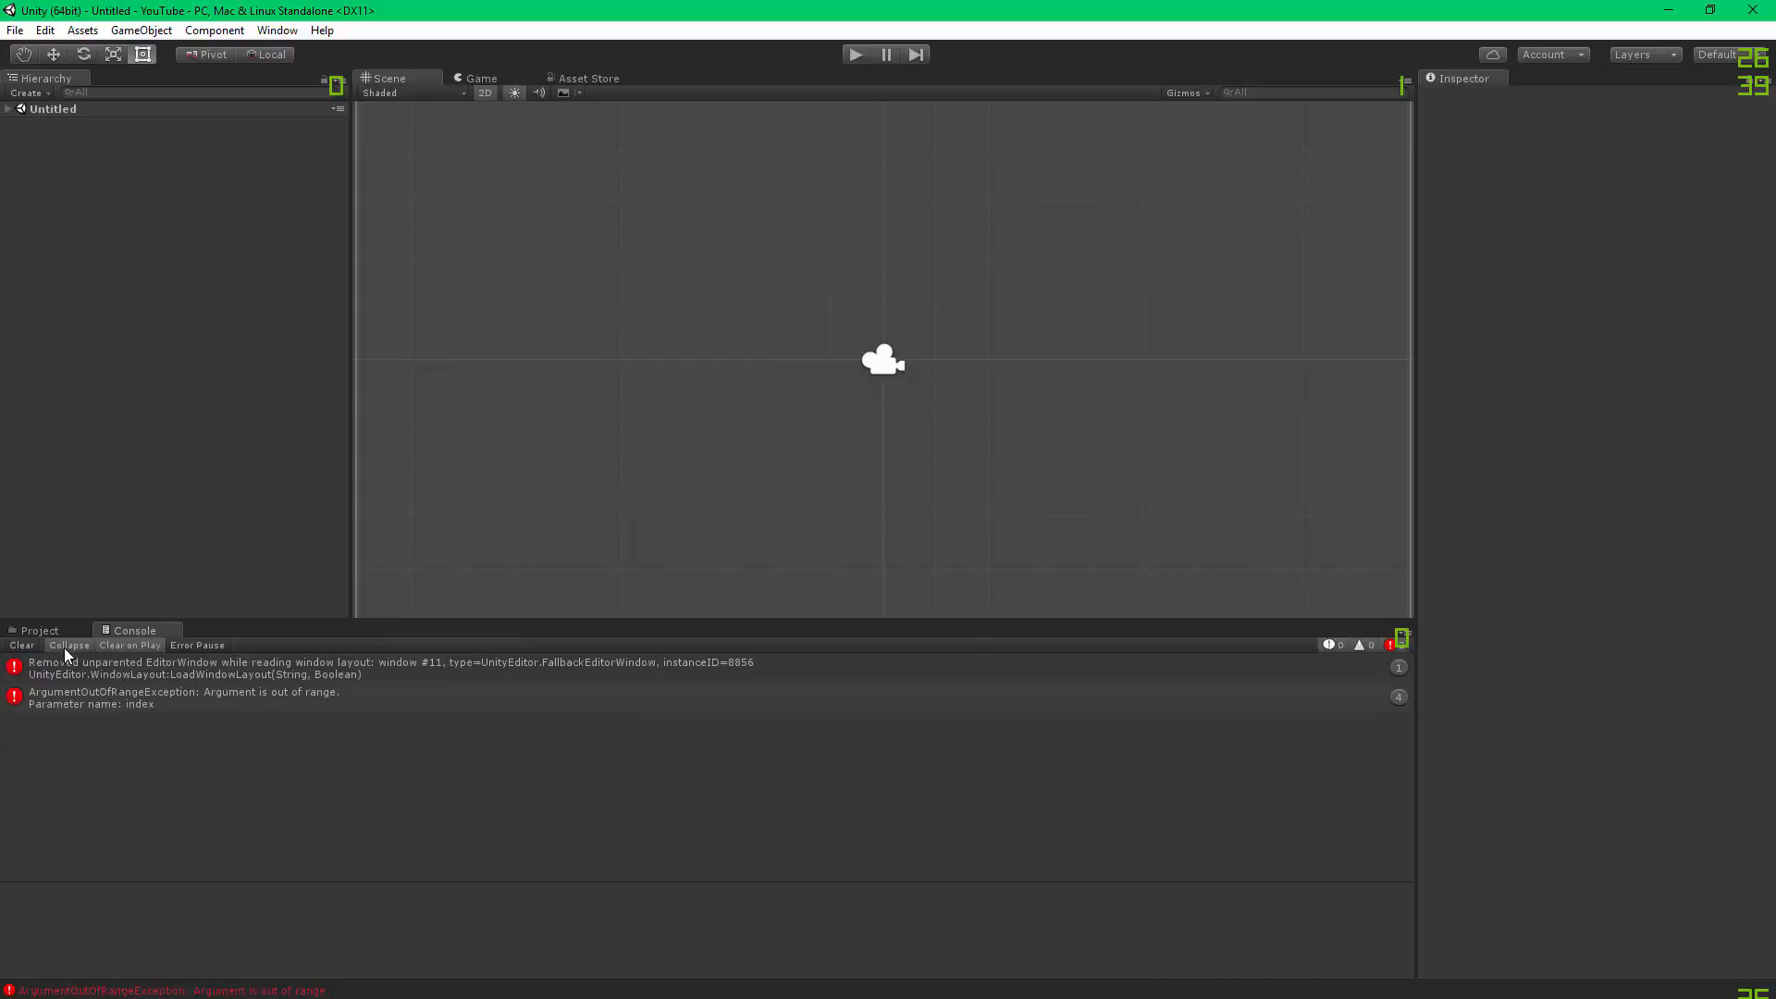
click(23, 646)
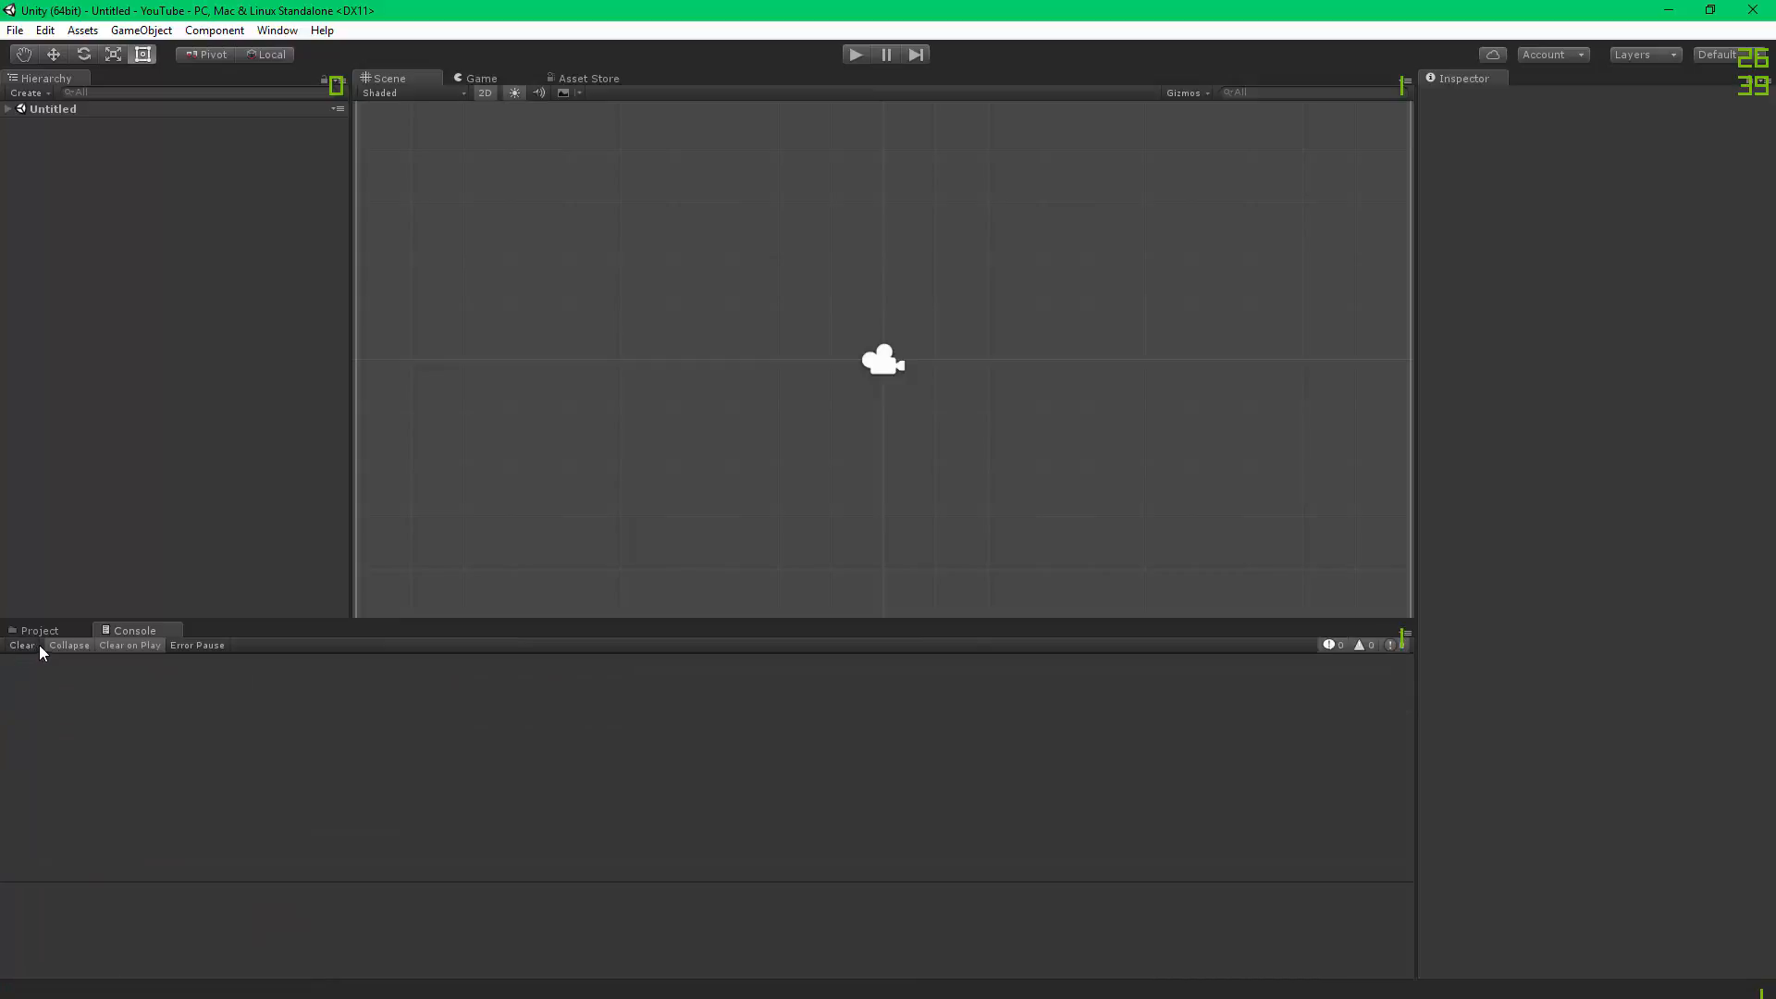
click(52, 635)
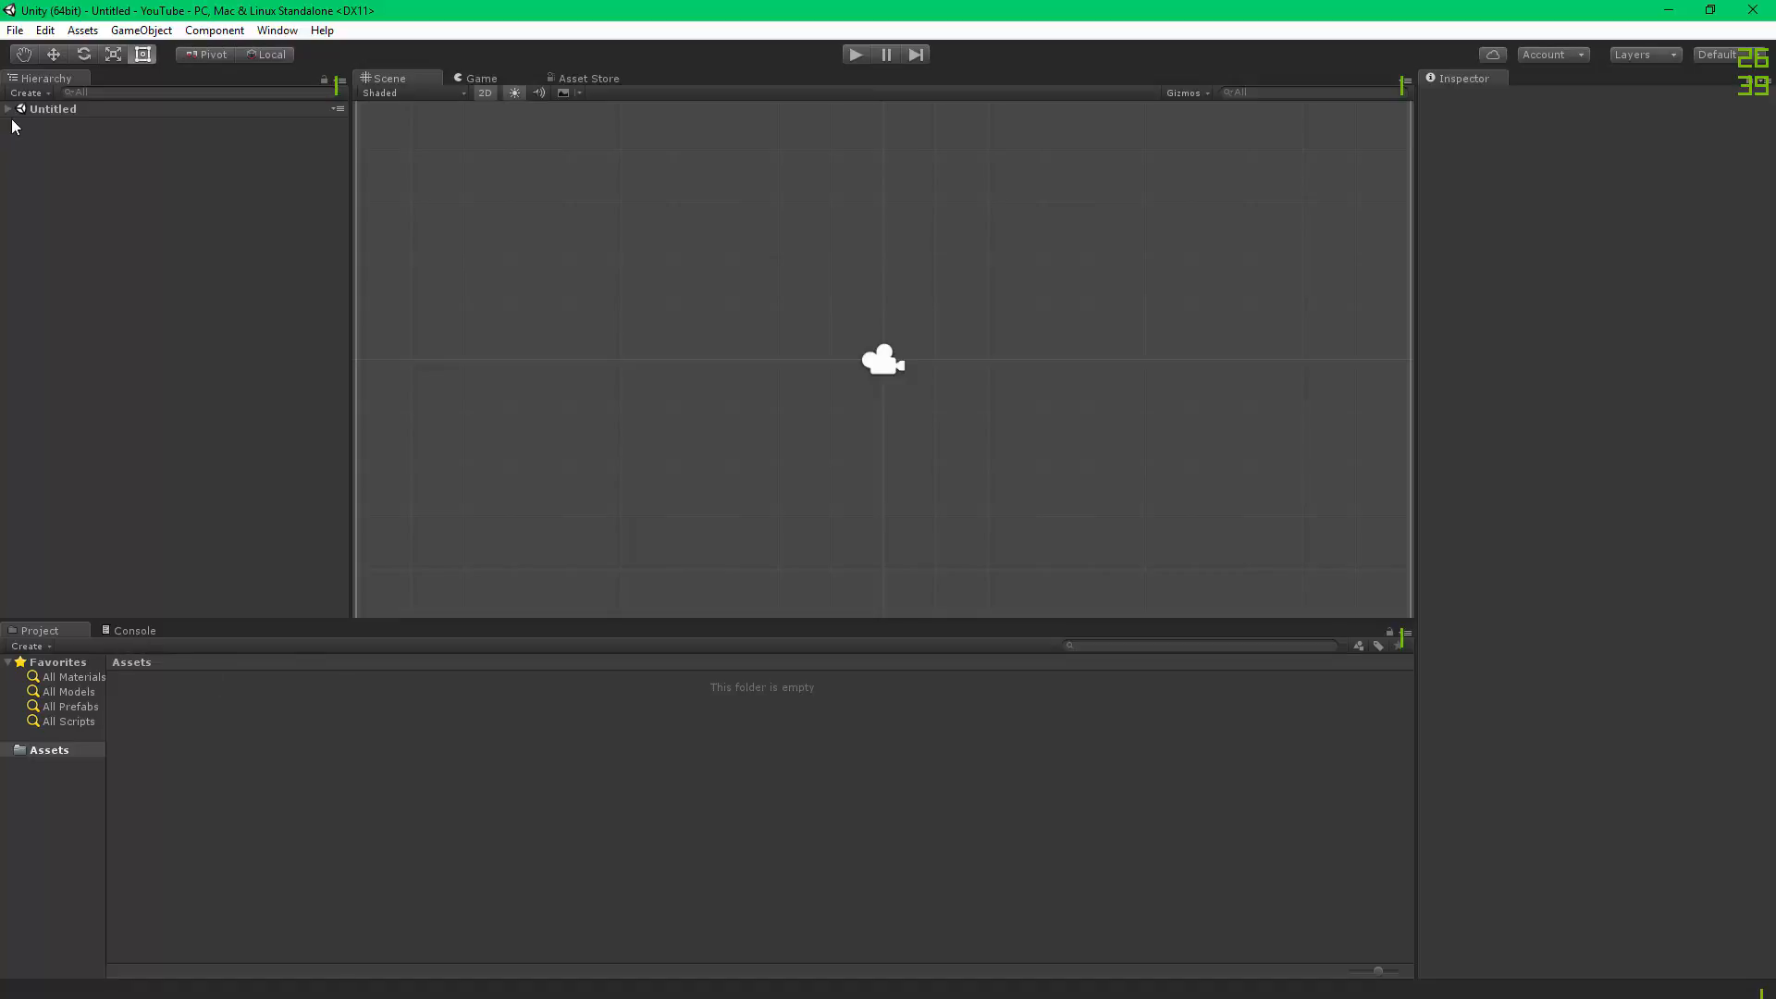
Expand the Untitled scene in the hierarchy and select the Main Camera.
click(59, 110)
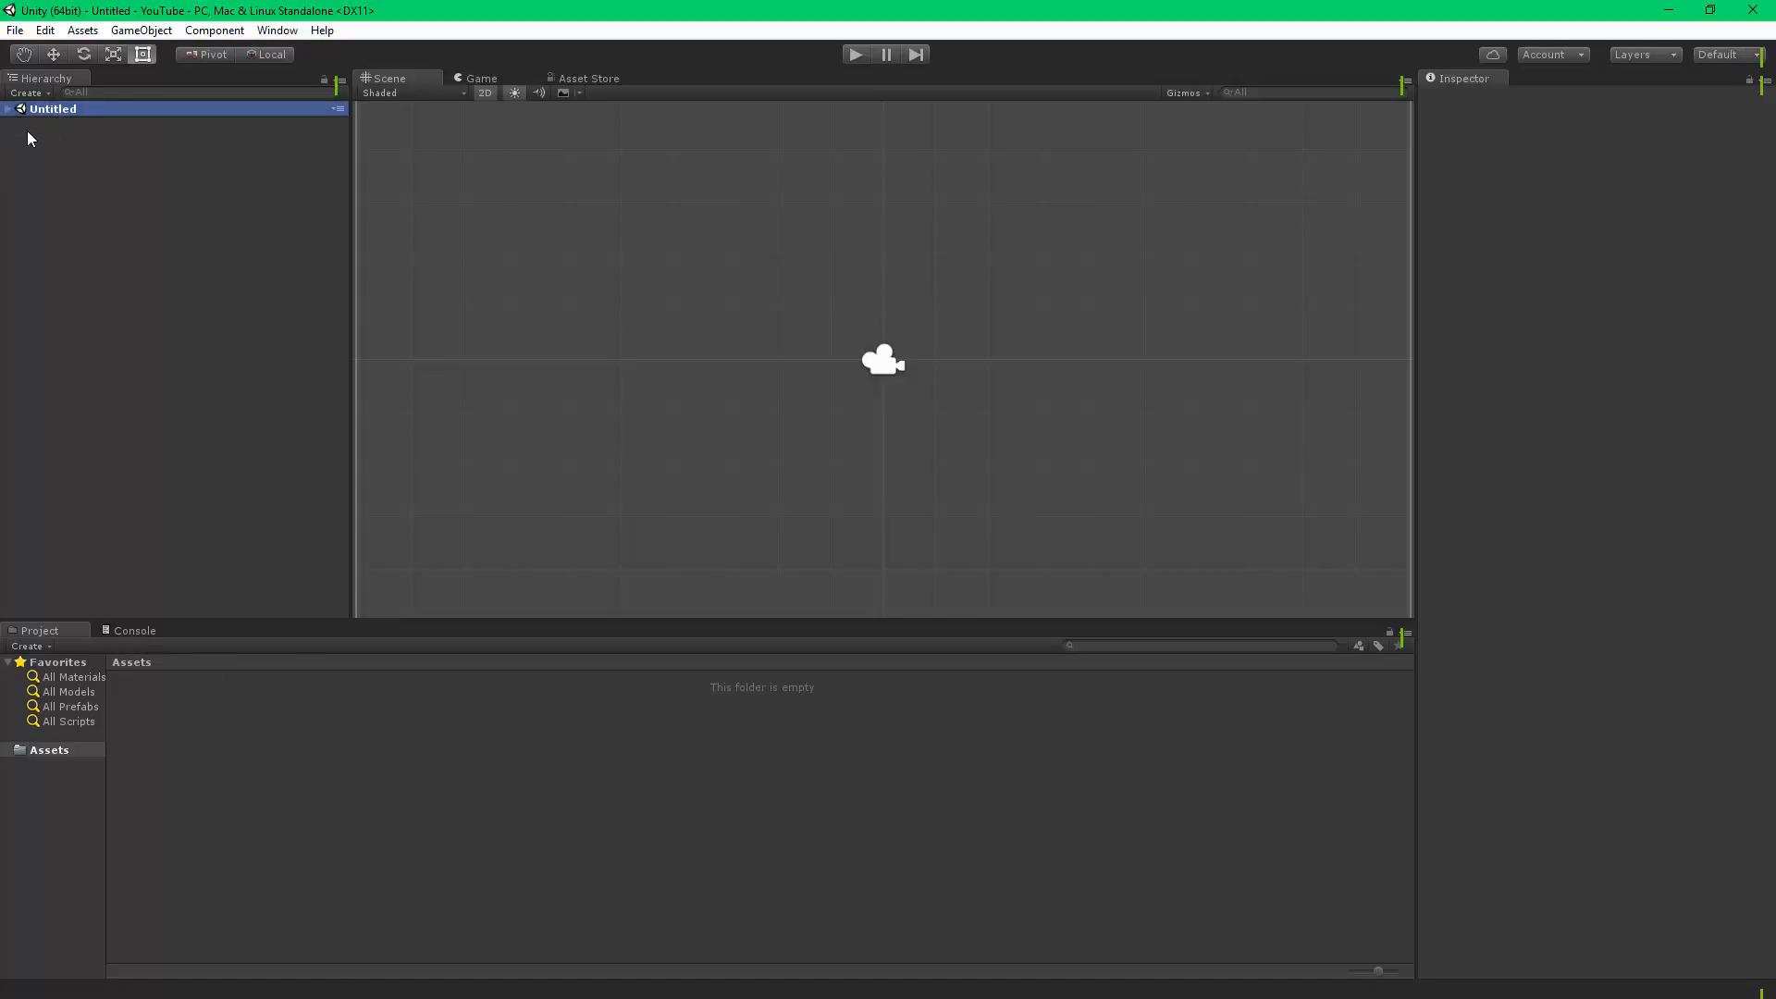
click(7, 110)
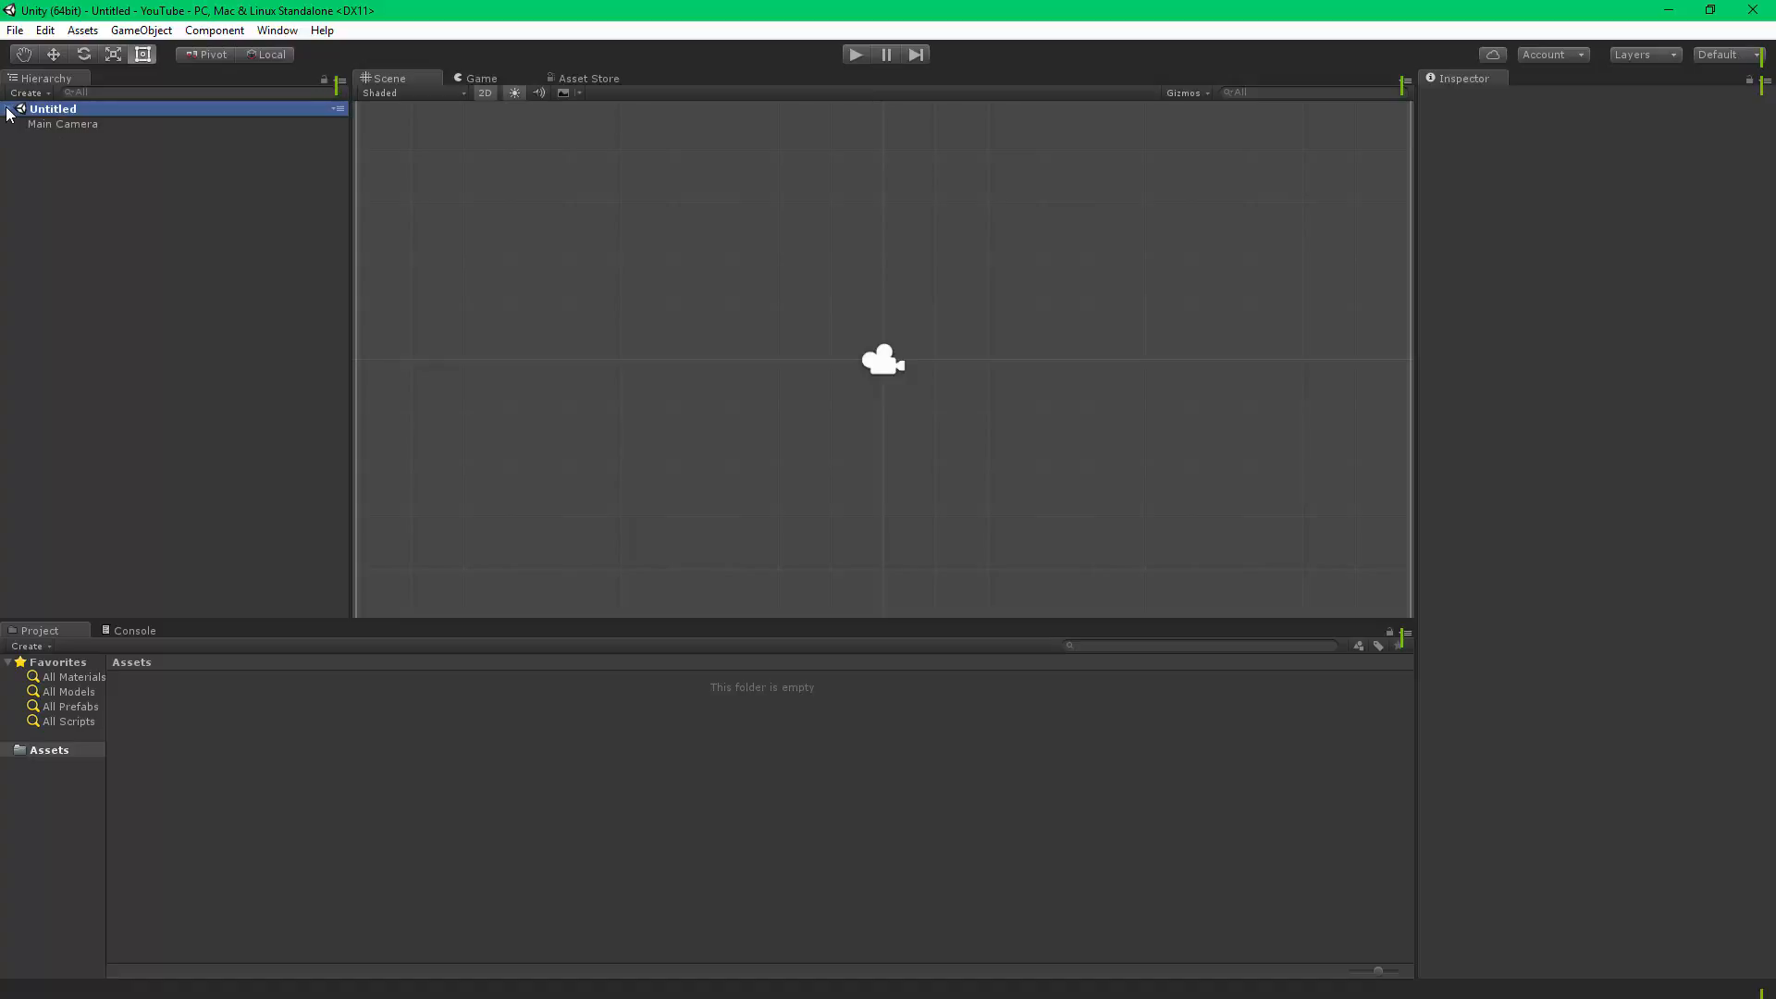
click(68, 125)
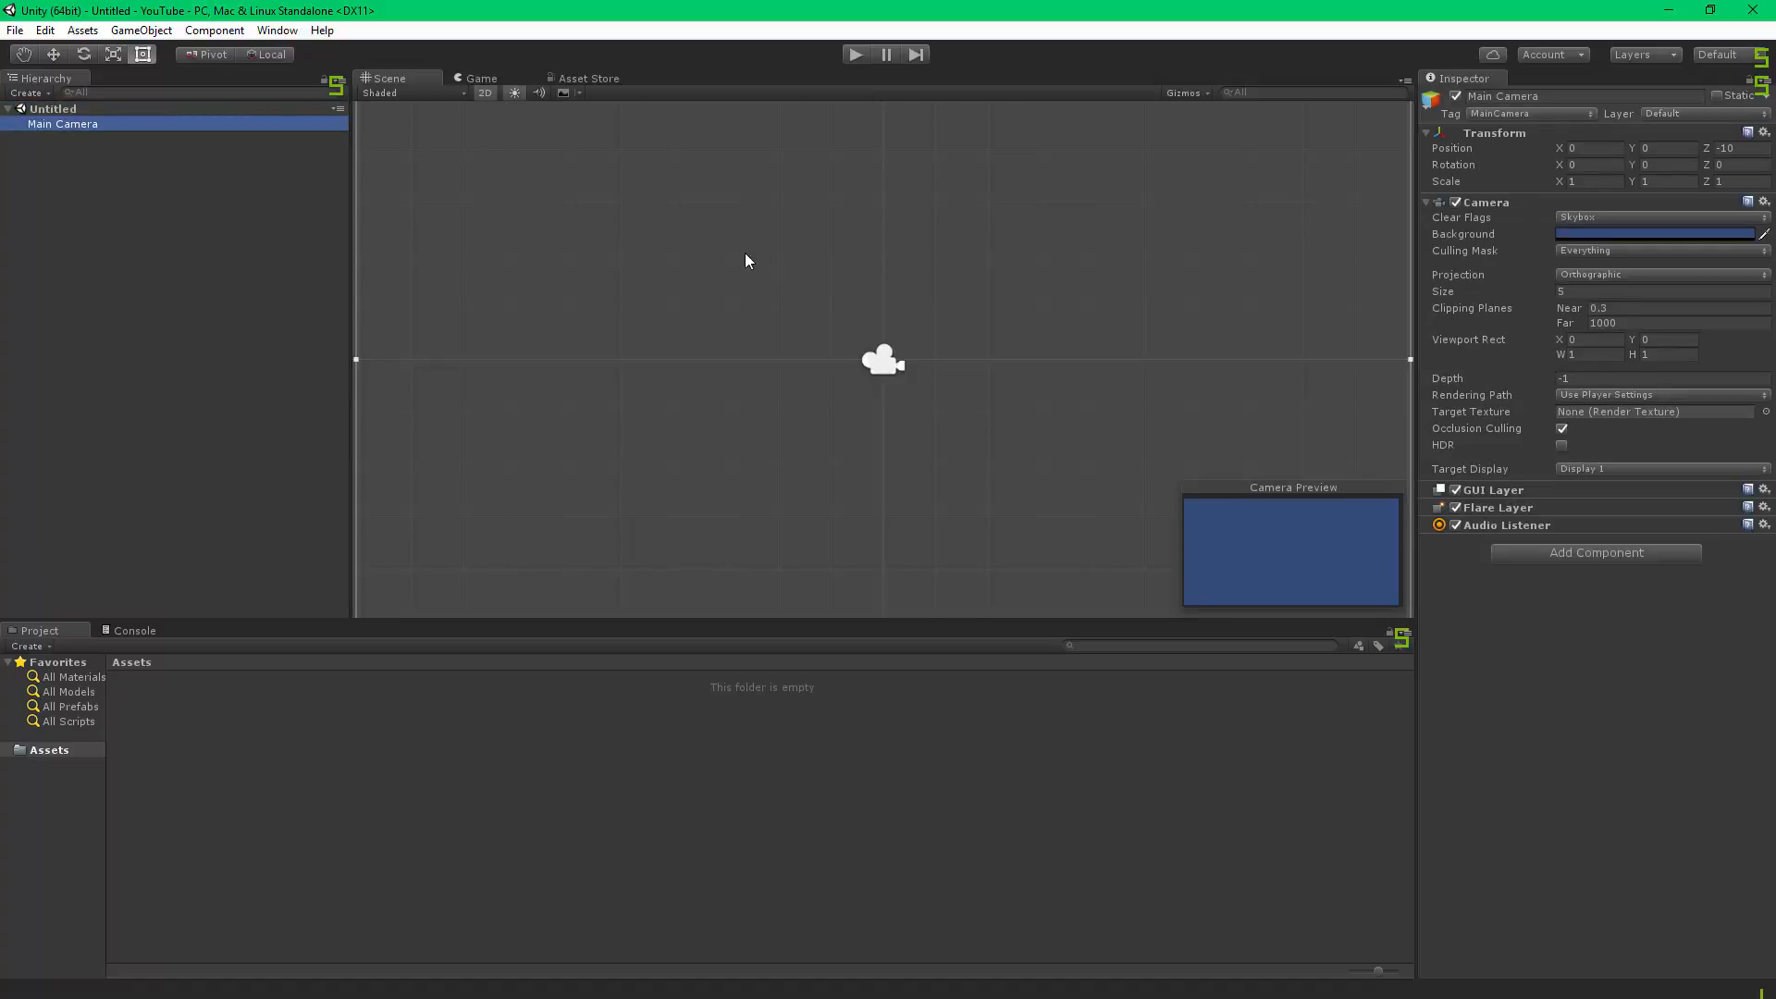
Turn off the scene view's 2D mode, look around the 3D space near the Main Camera, and clear the selection.
click(484, 94)
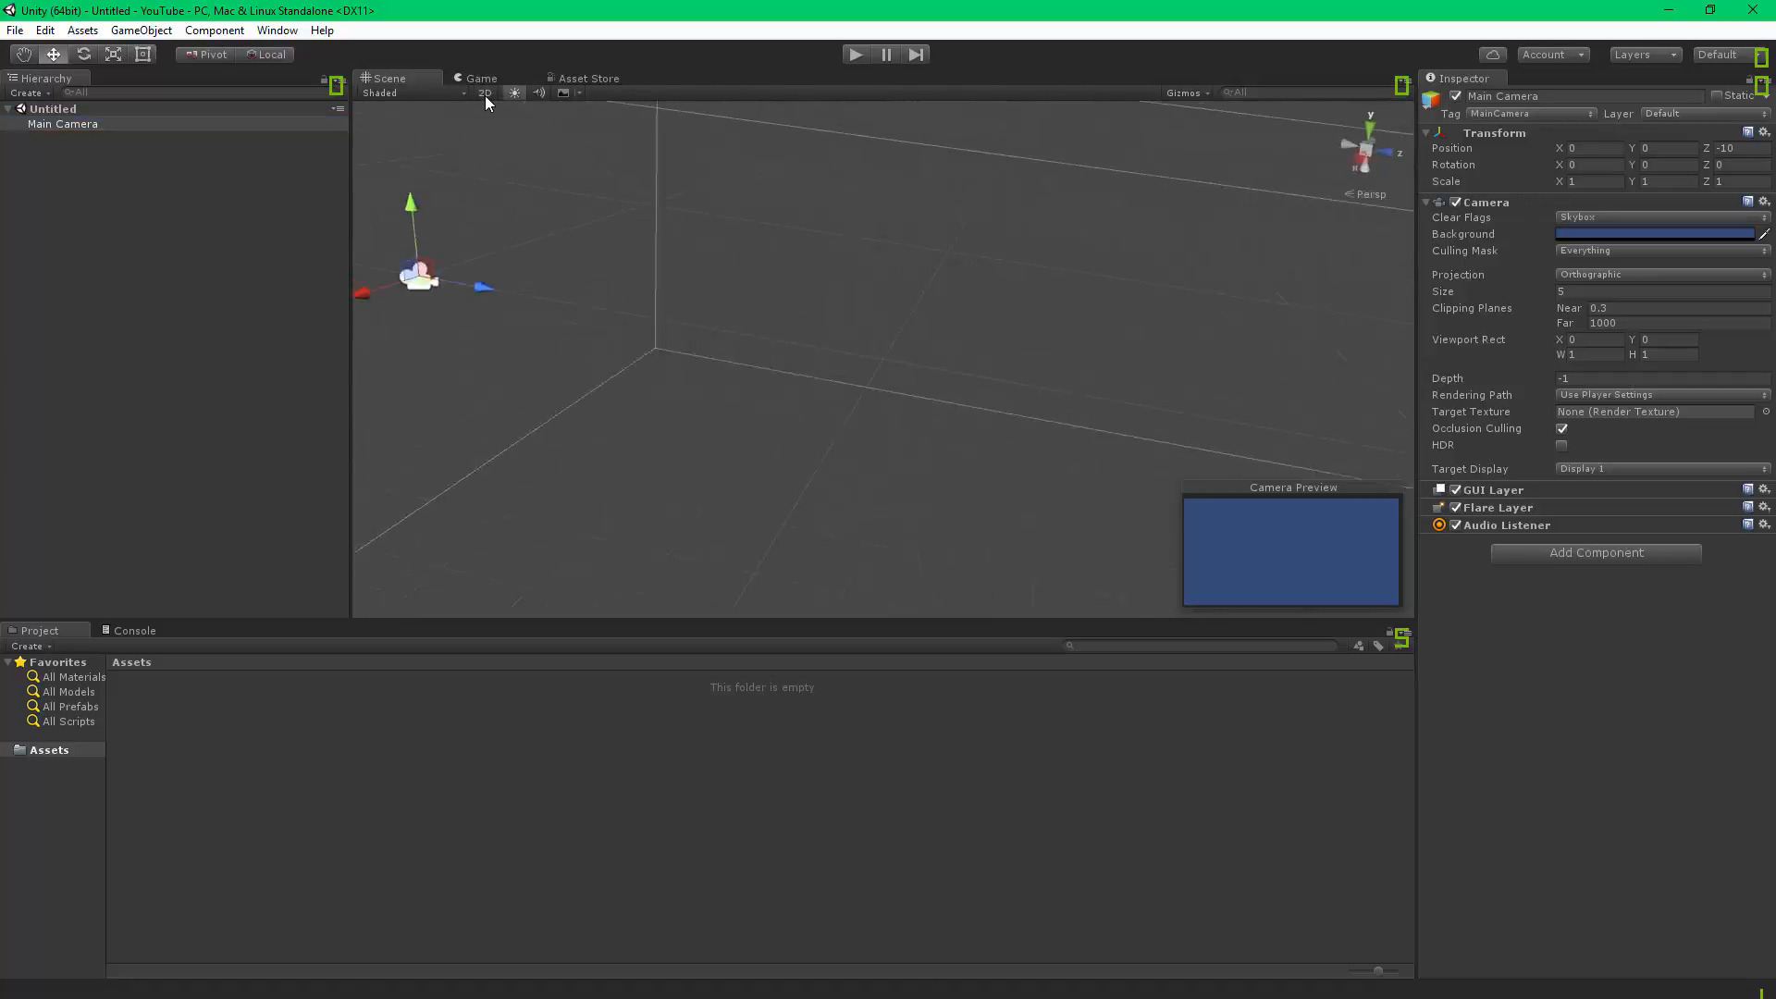
alt+drag(804, 234, 851, 362)
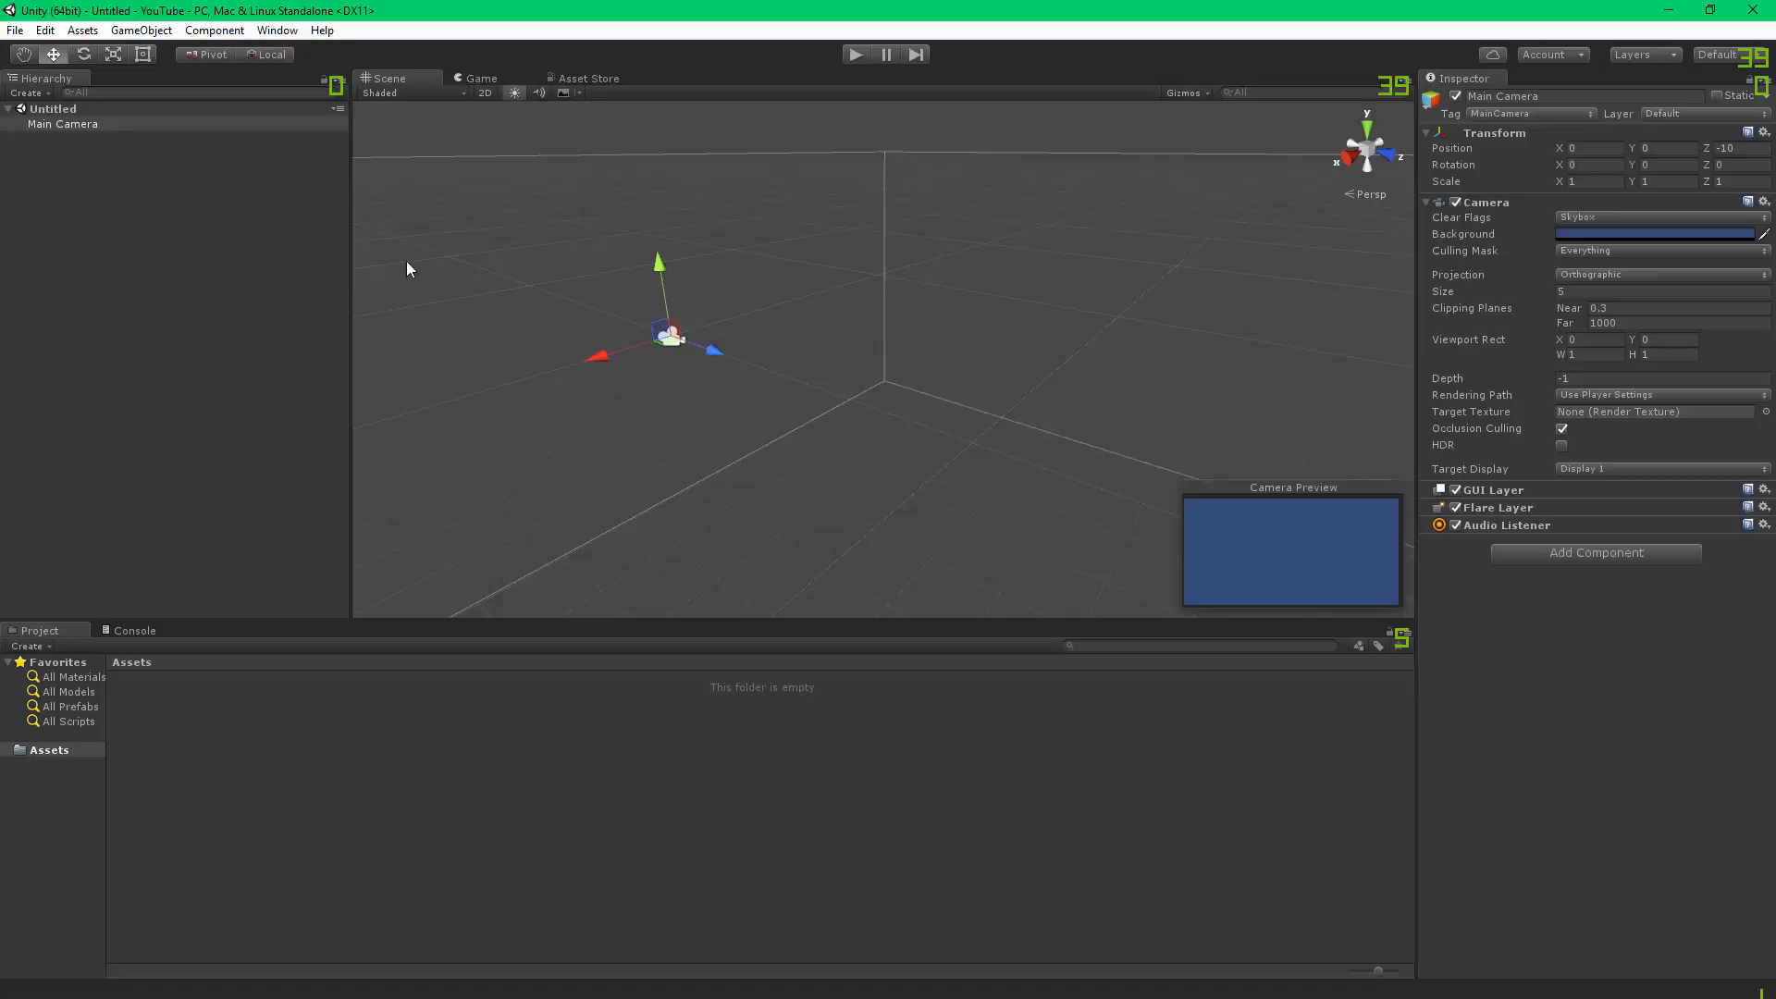
middle_drag(843, 334, 1015, 444)
right_drag(1014, 445, 1036, 420)
scroll(829, 431, down, 4)
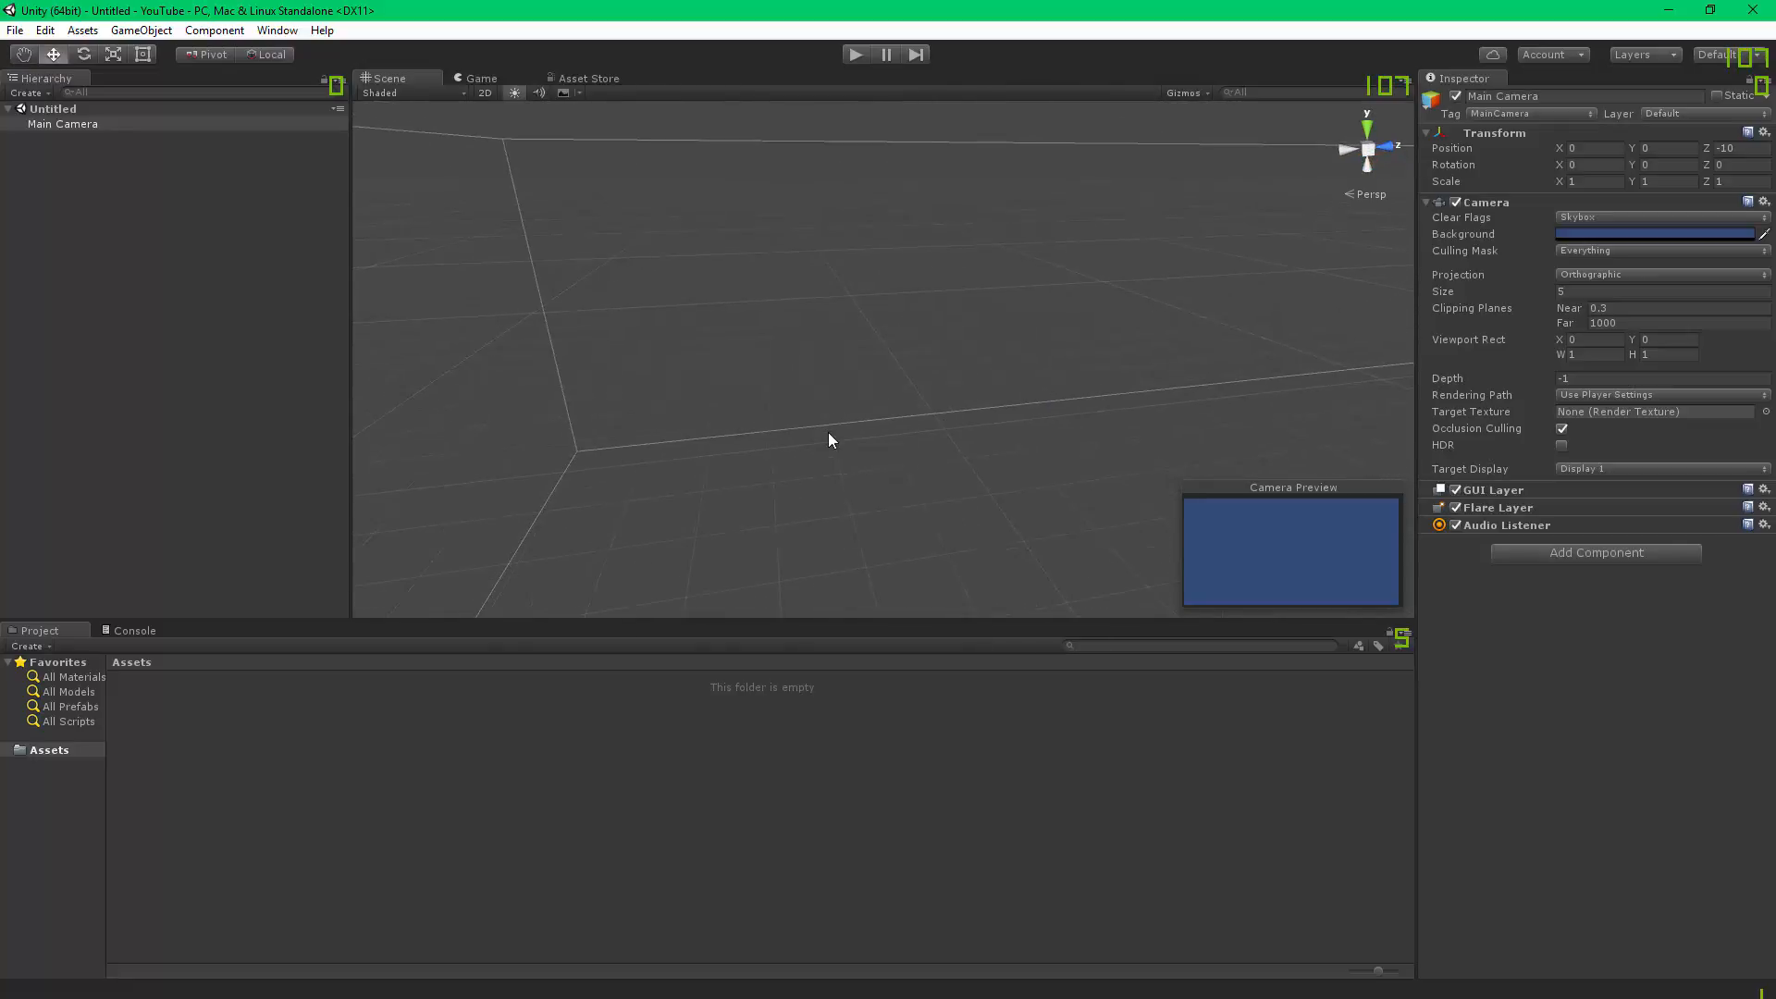
middle_drag(785, 435, 1098, 261)
right_drag(1098, 262, 1411, 136)
middle_drag(874, 235, 1070, 331)
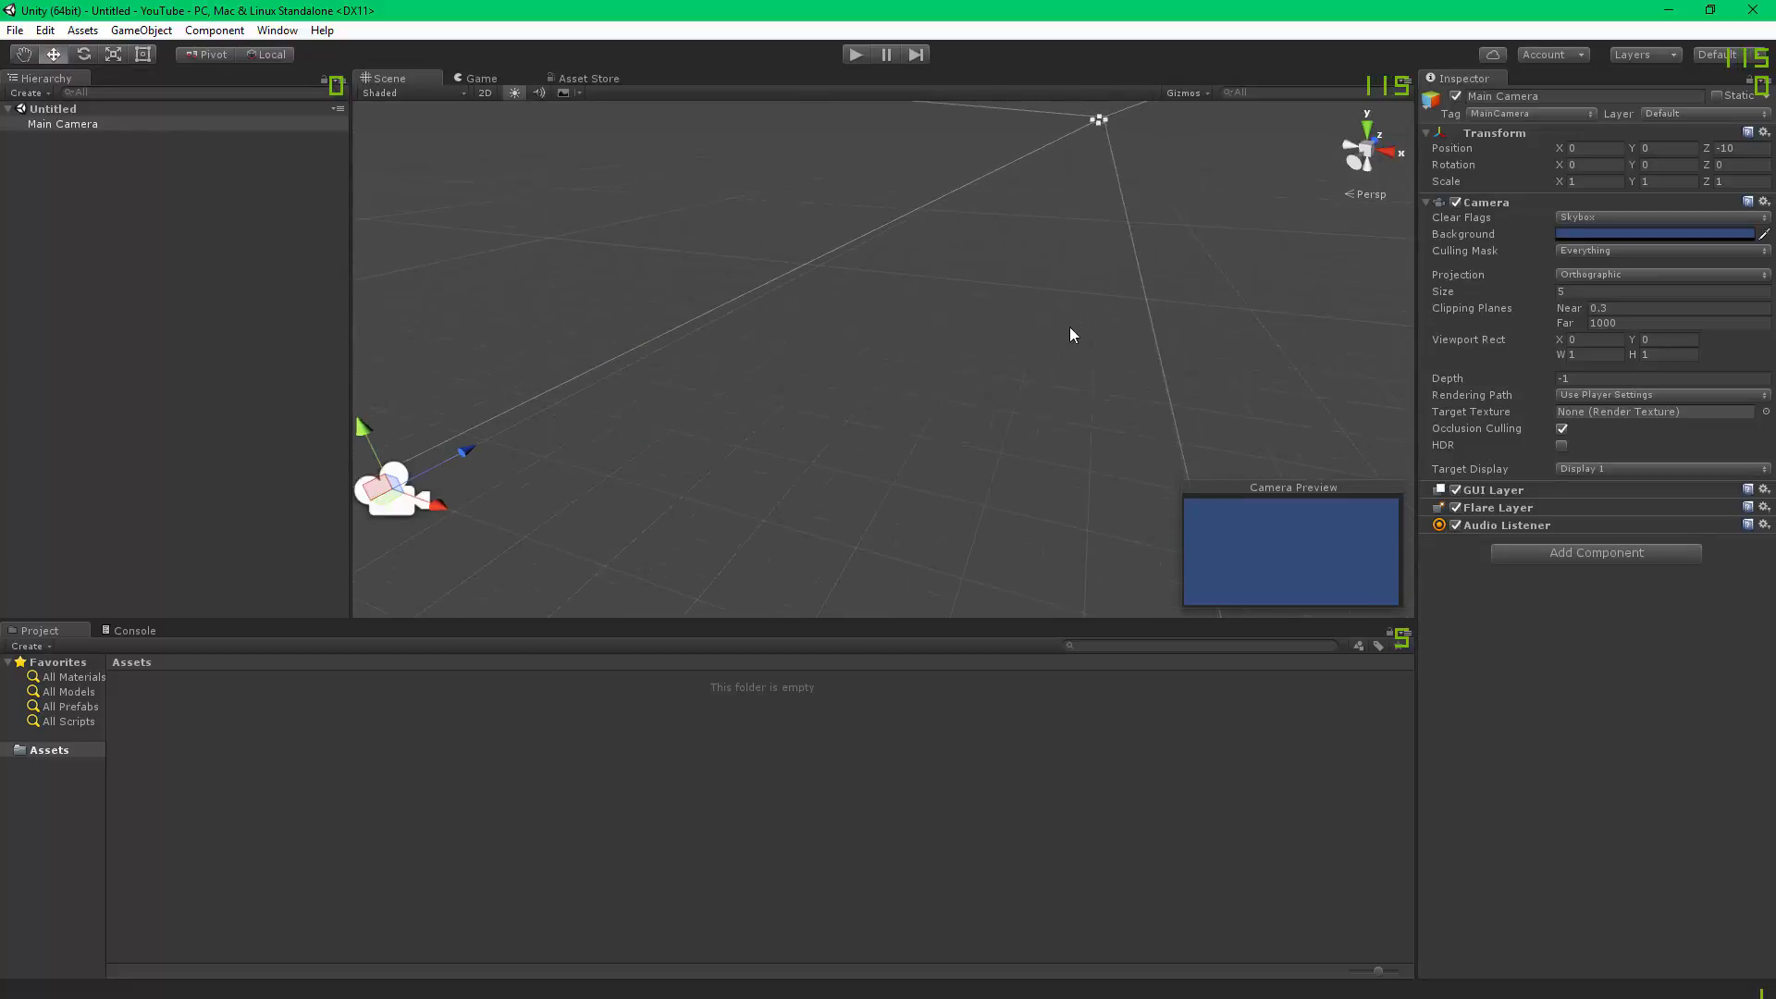
scroll(1070, 329, down, 2)
scroll(1069, 326, down, 2)
click(200, 174)
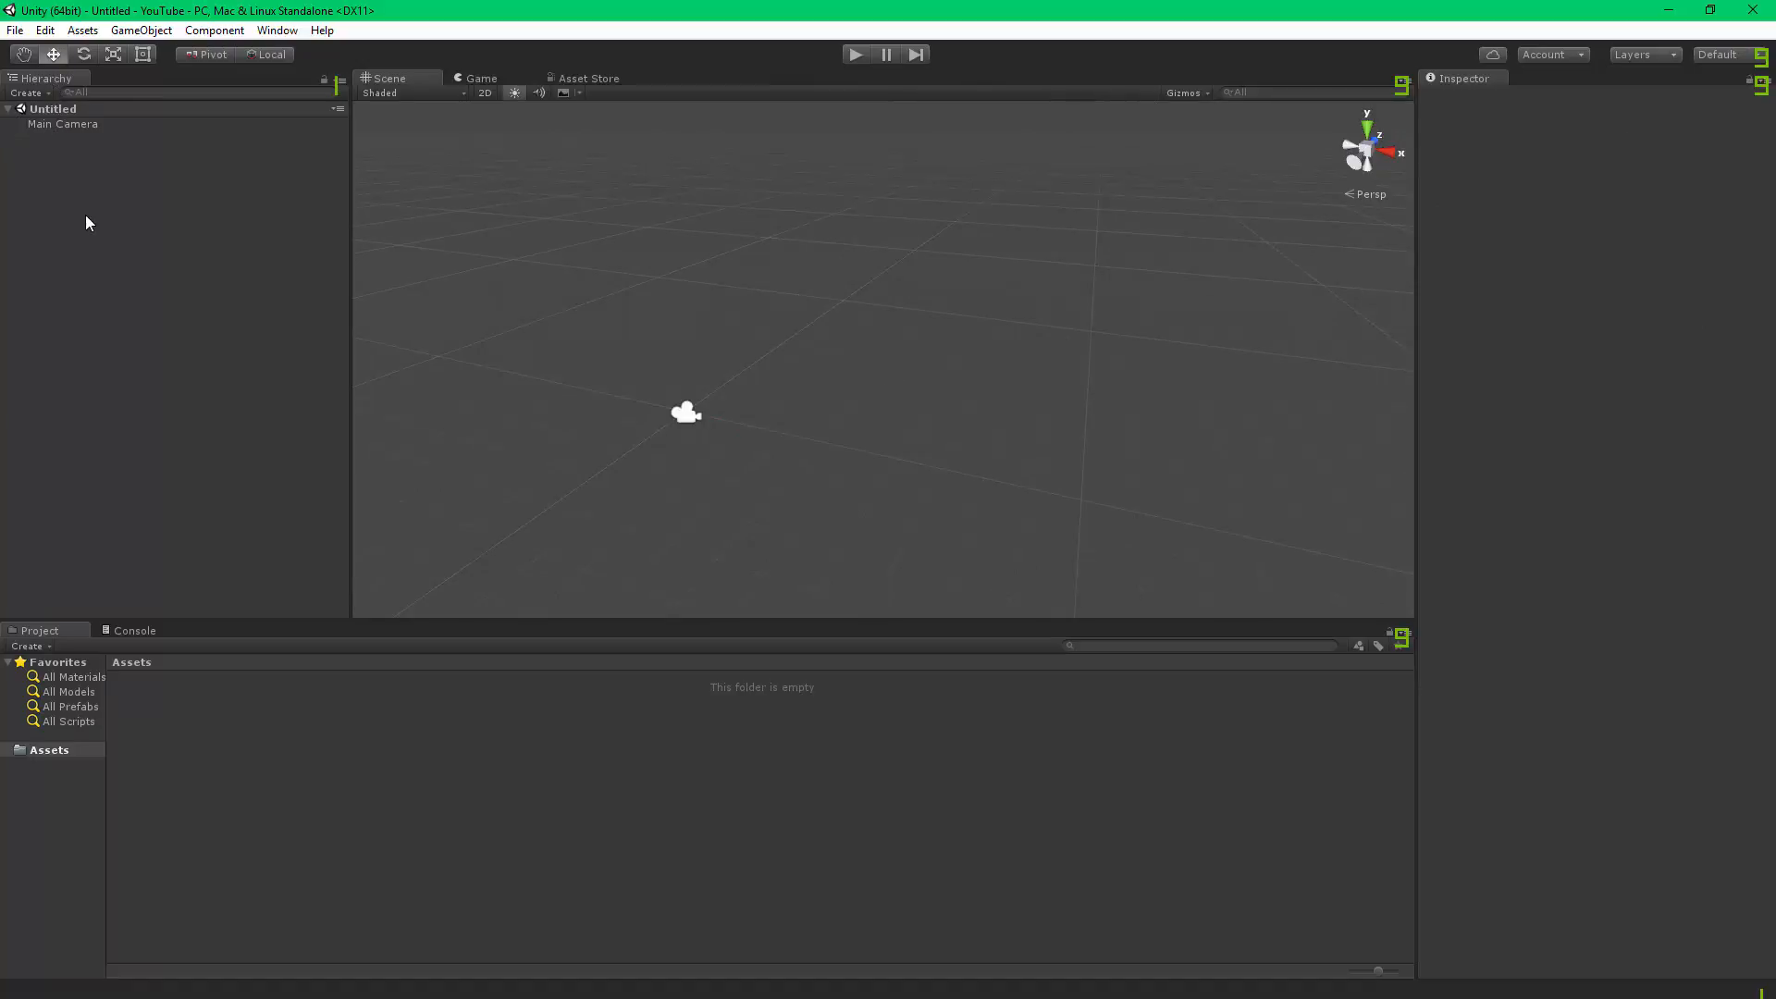
Examine the scene hierarchy's contents and the types of game objects that can be created in it.
click(87, 126)
click(93, 184)
click(8, 109)
click(38, 93)
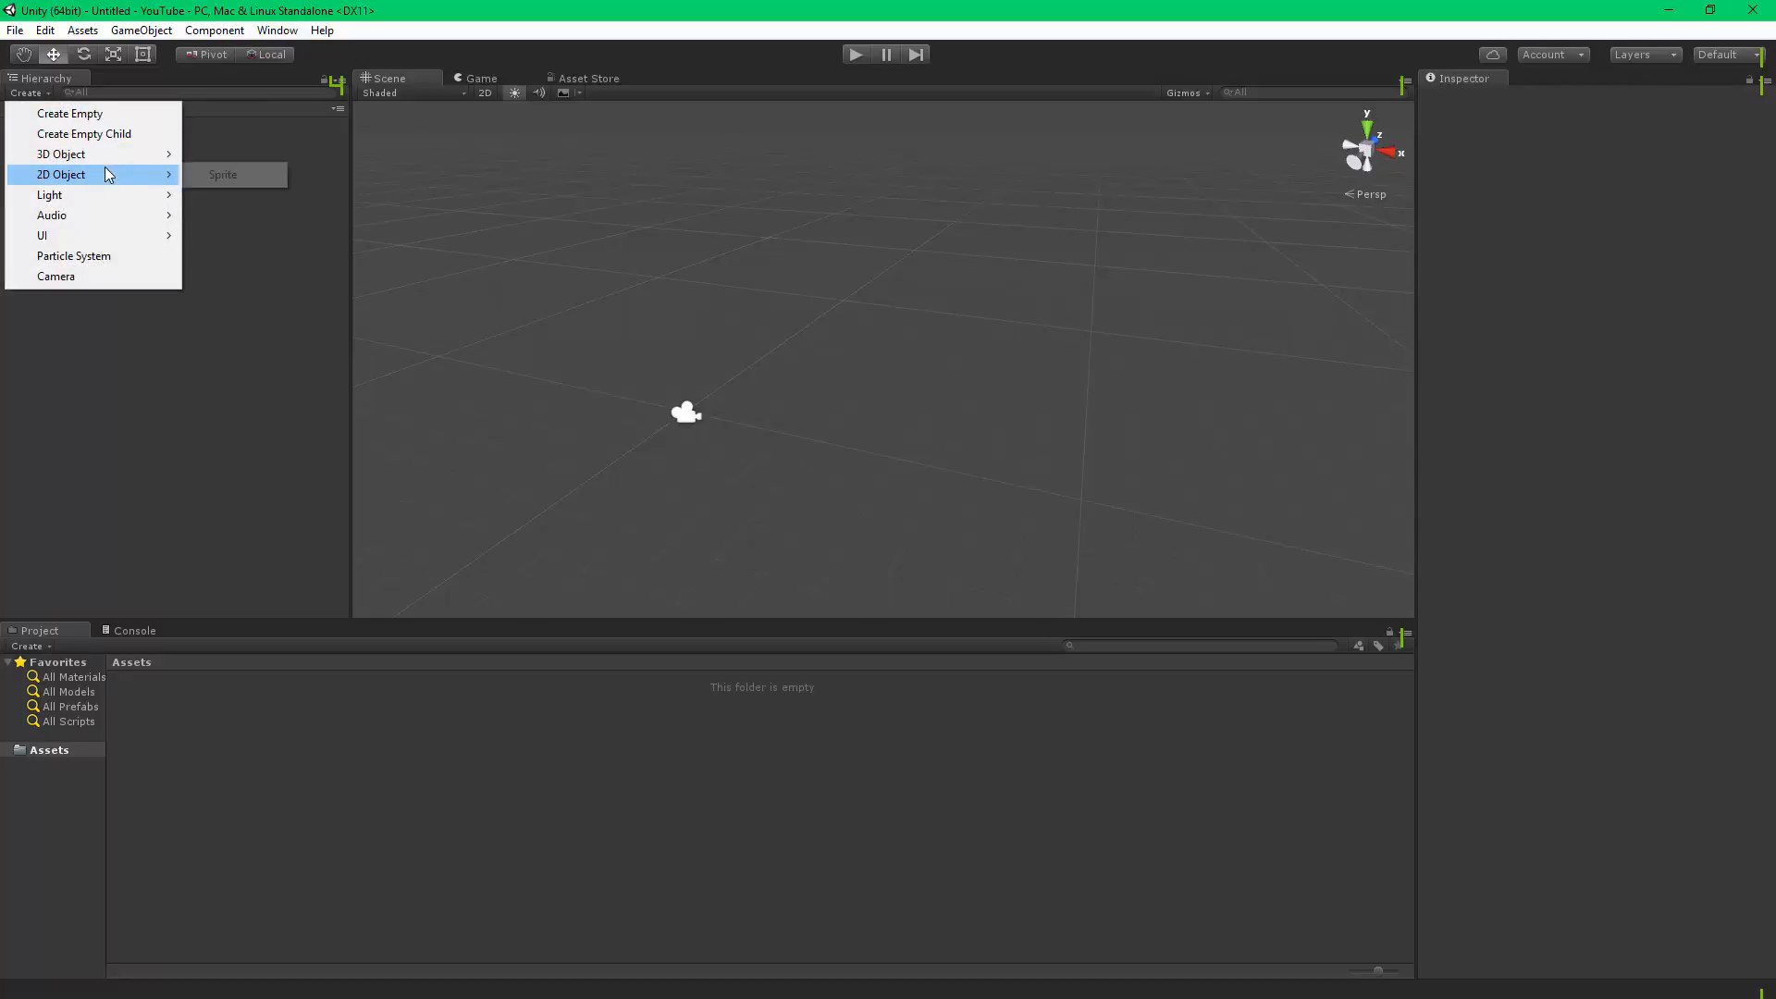
mouse_move(145, 203)
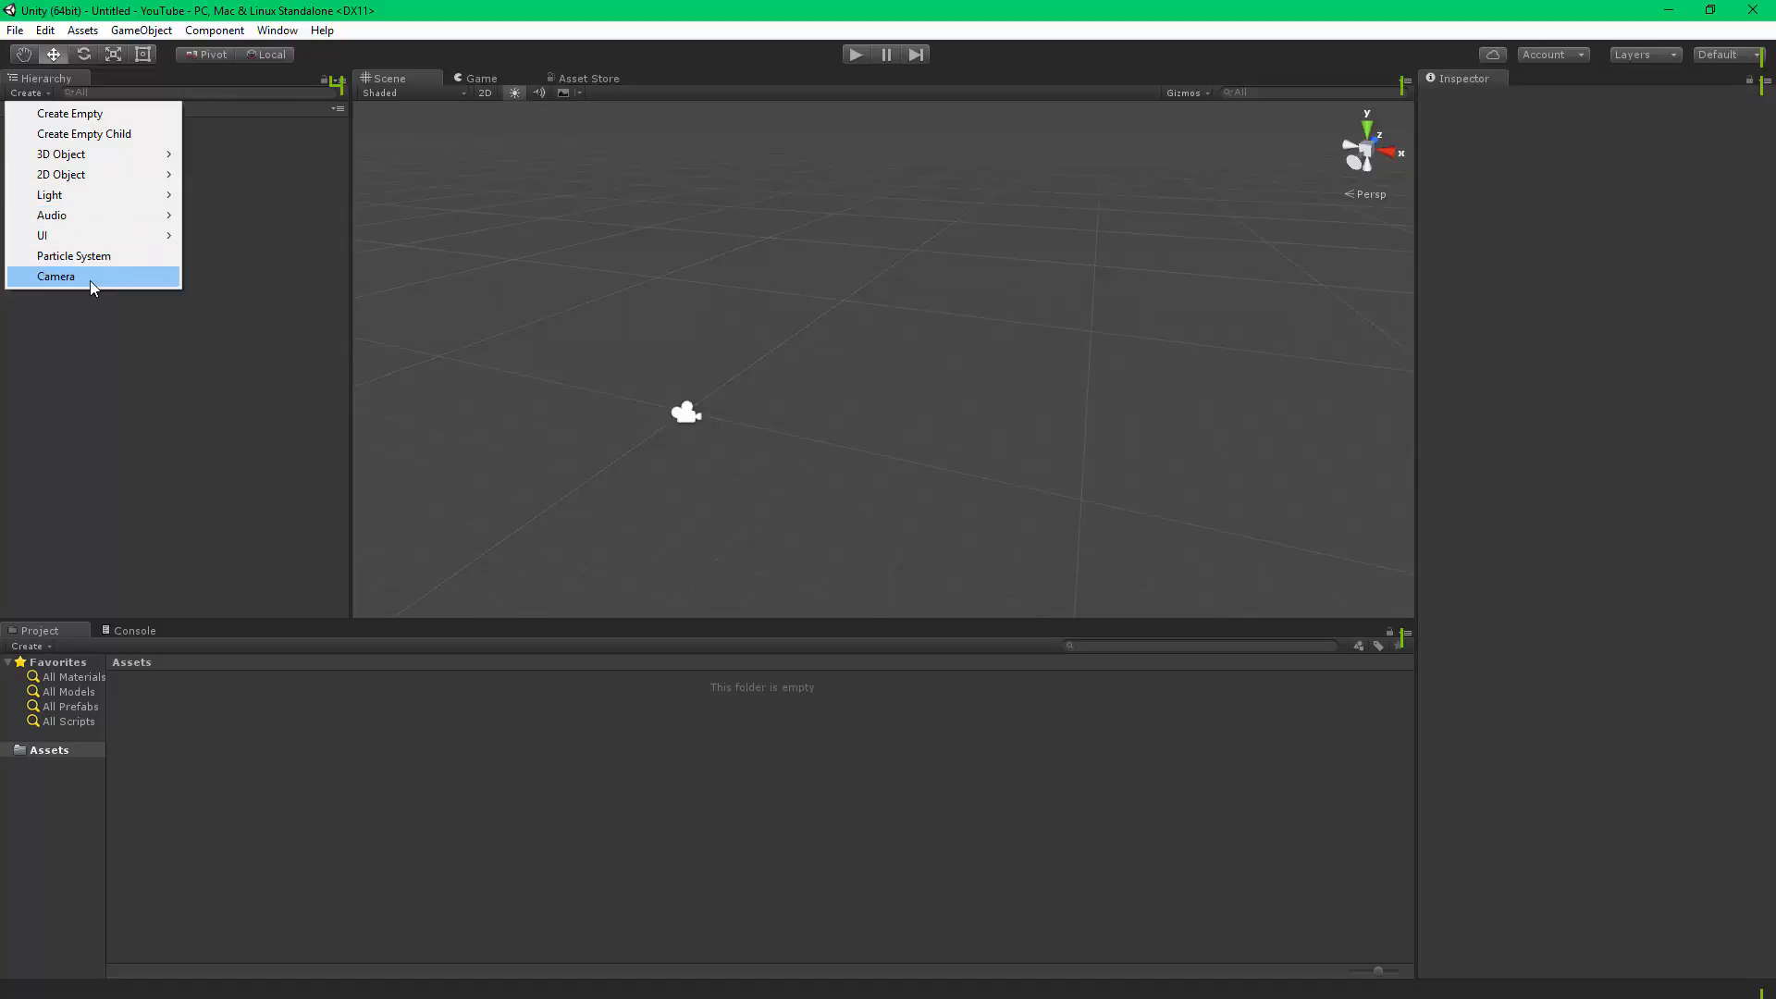
click(182, 367)
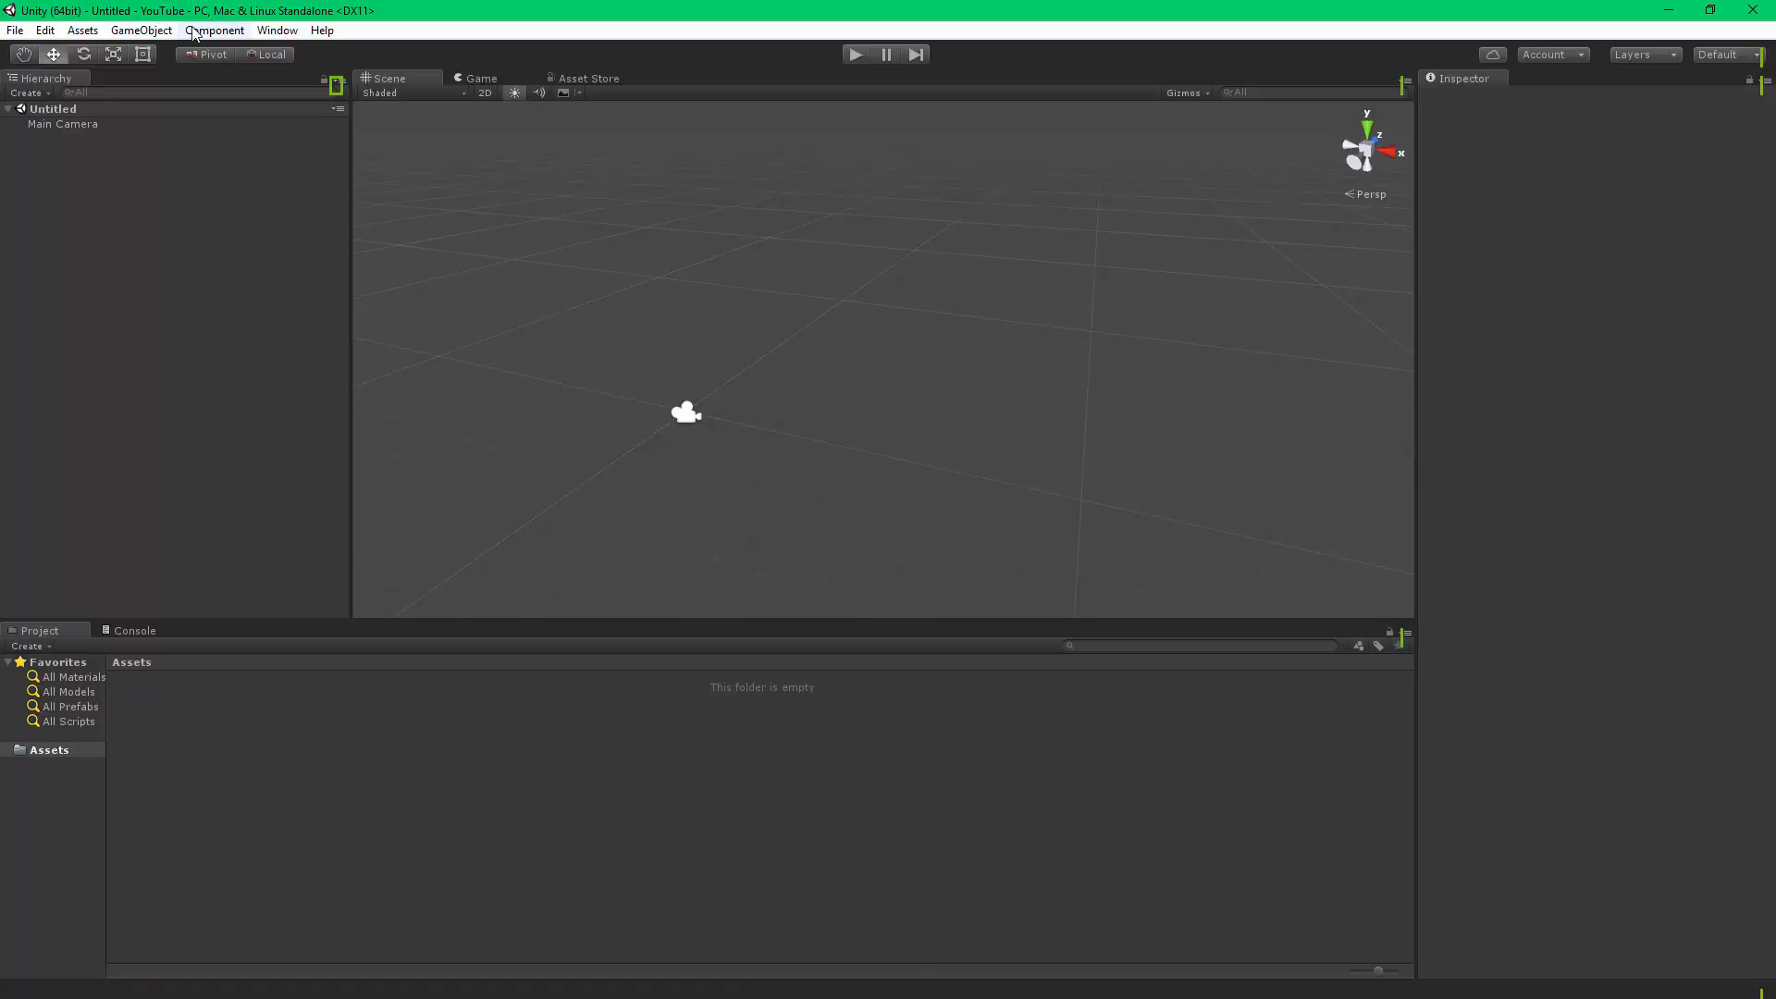
click(163, 31)
click(393, 719)
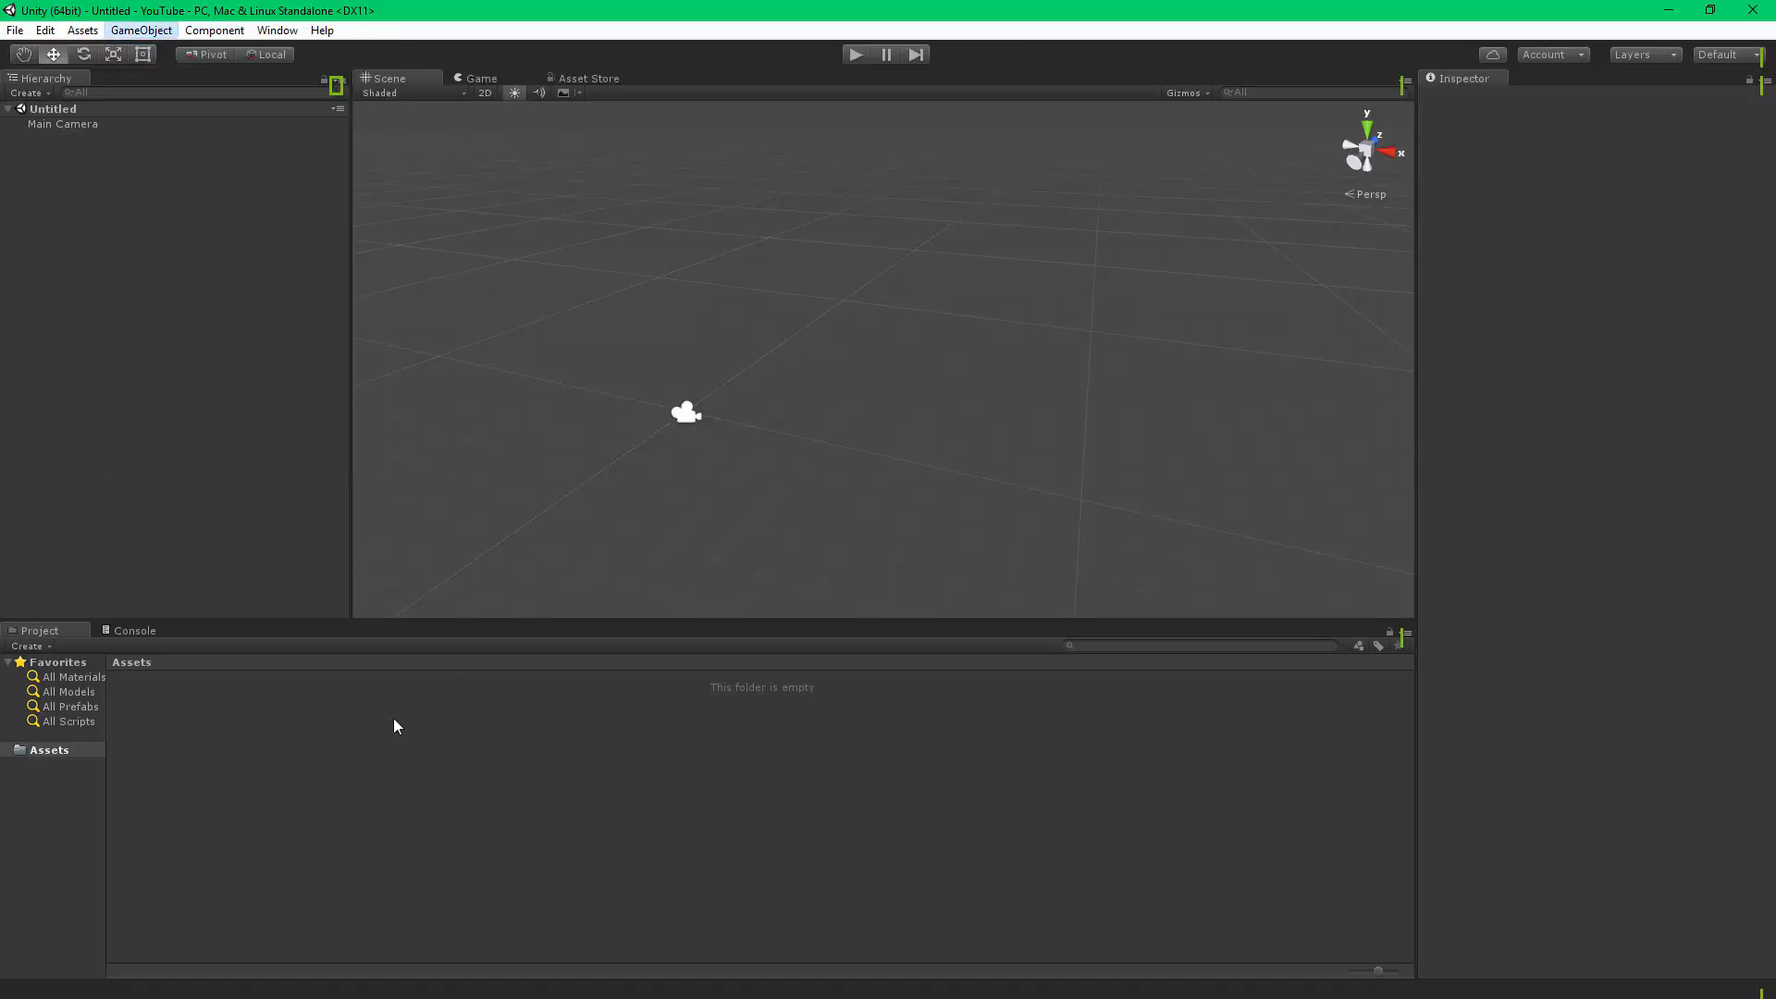
Examine the console and the project's favorite searches for all materials, models, prefabs and scripts.
click(136, 631)
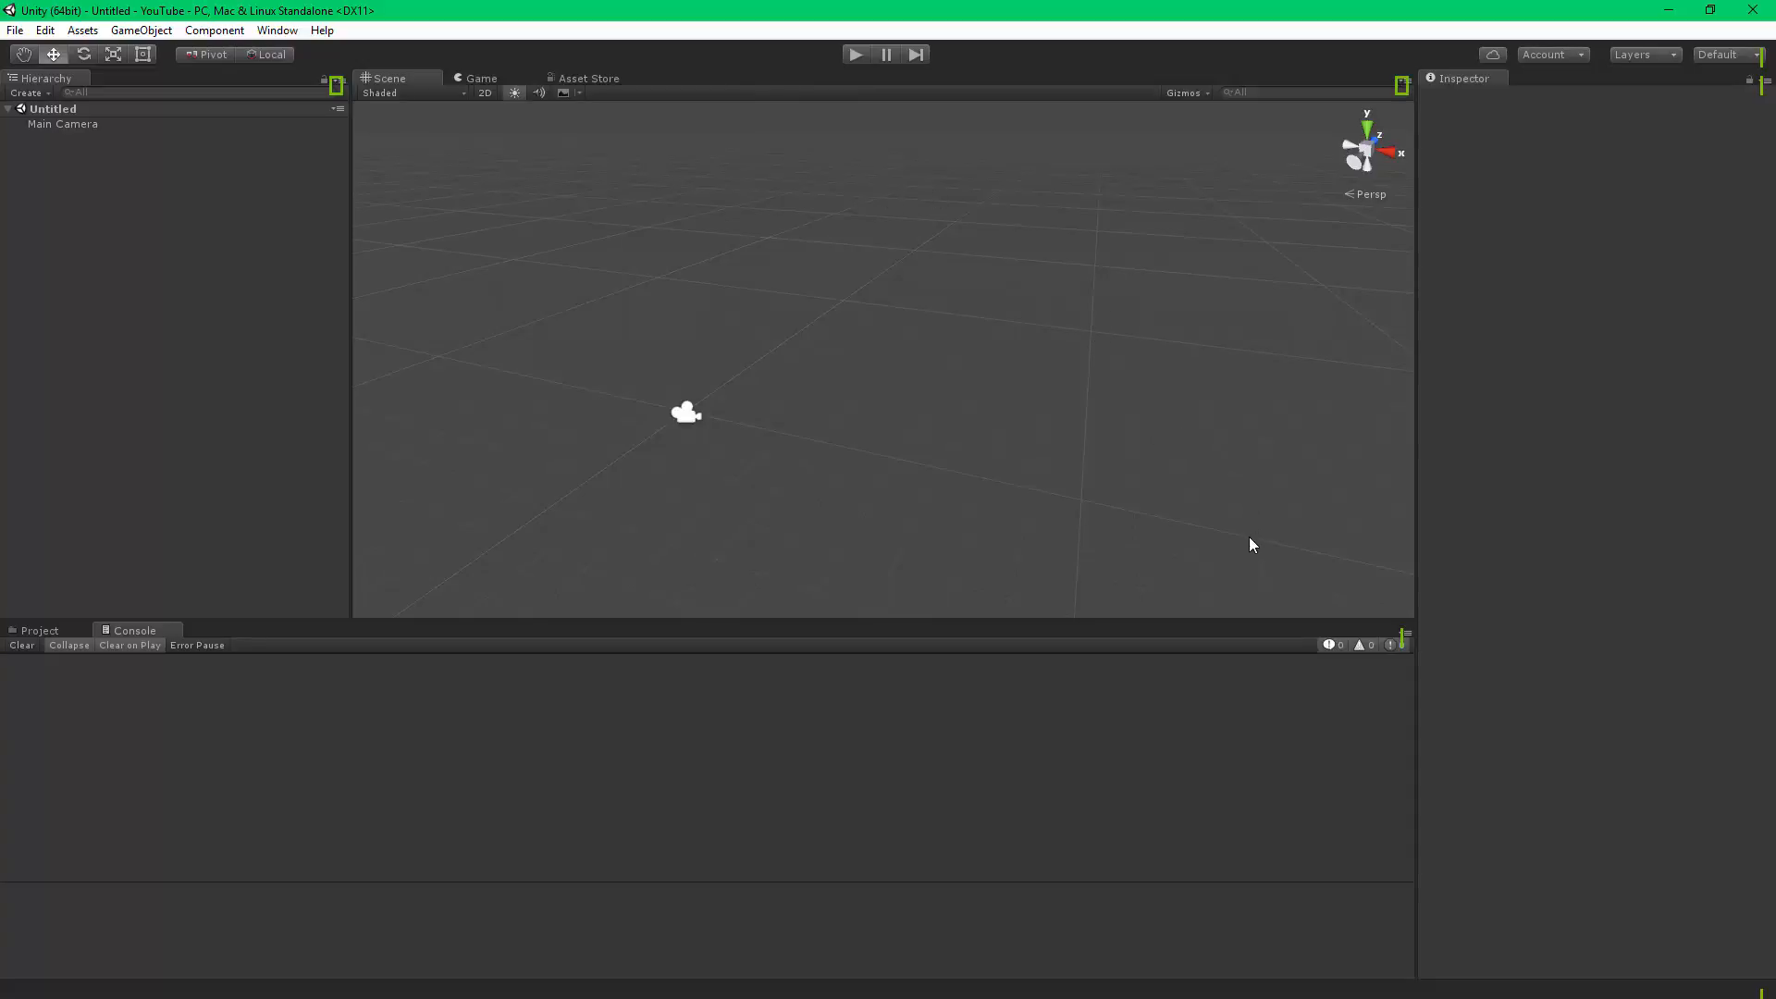
click(36, 634)
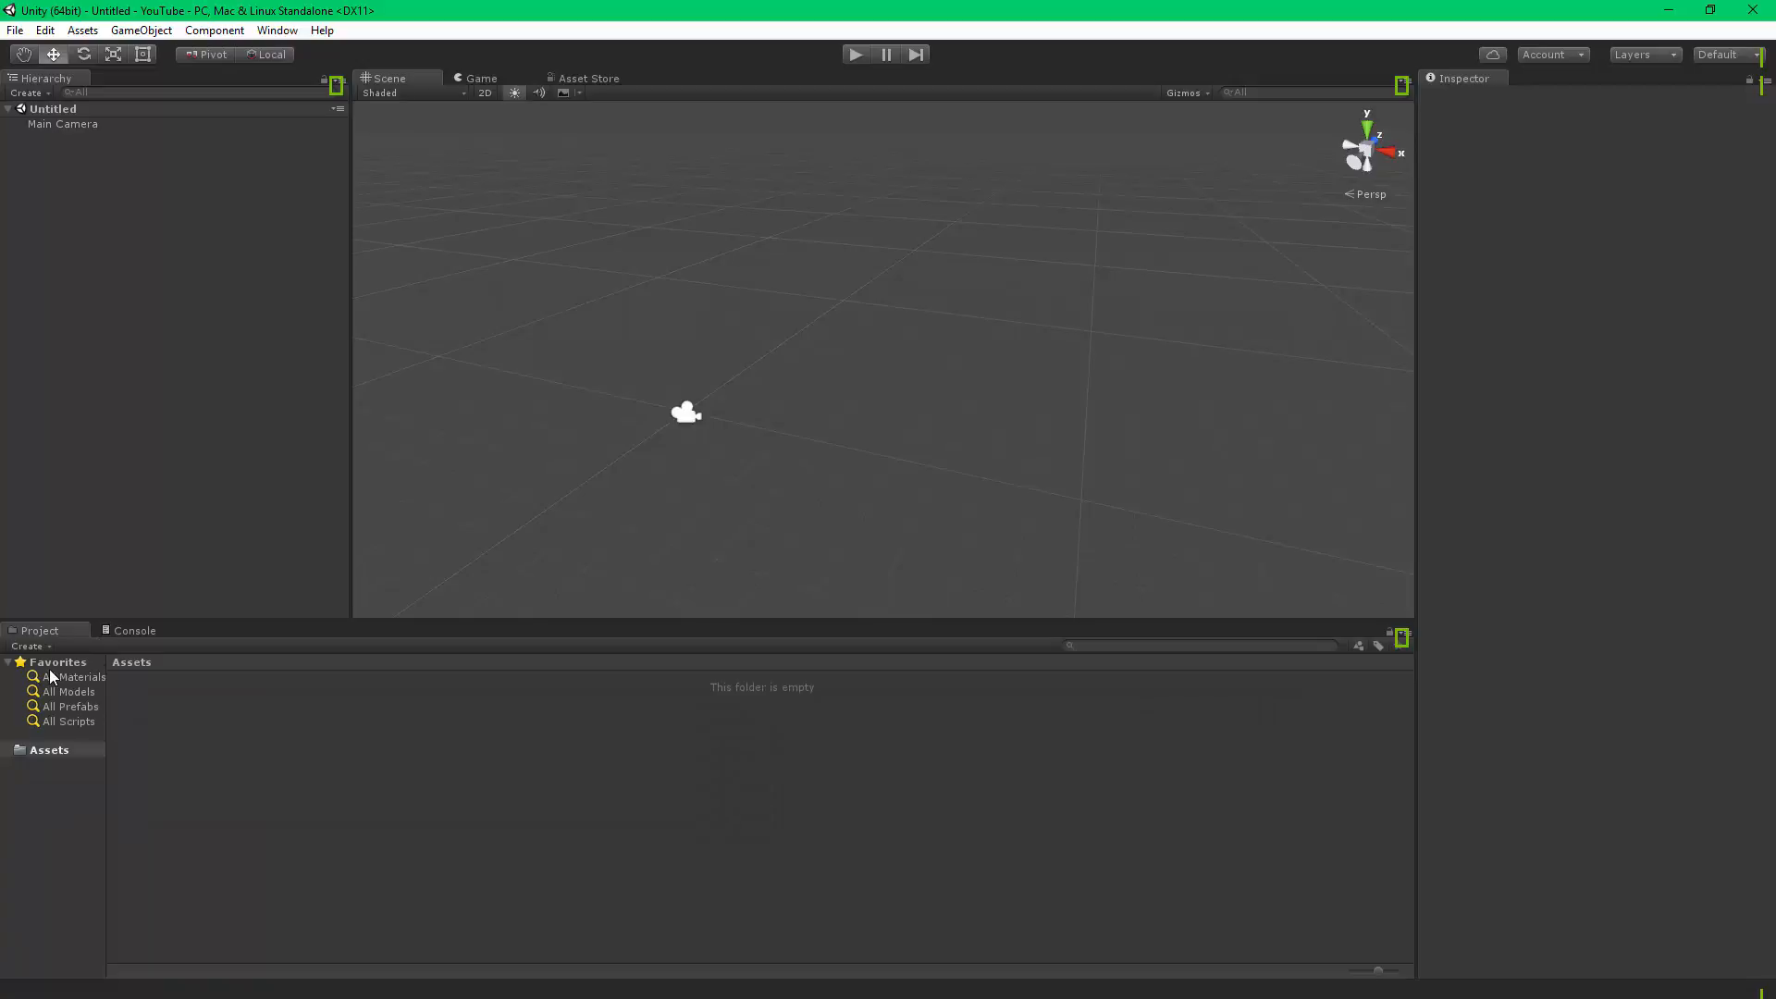
click(56, 664)
click(71, 682)
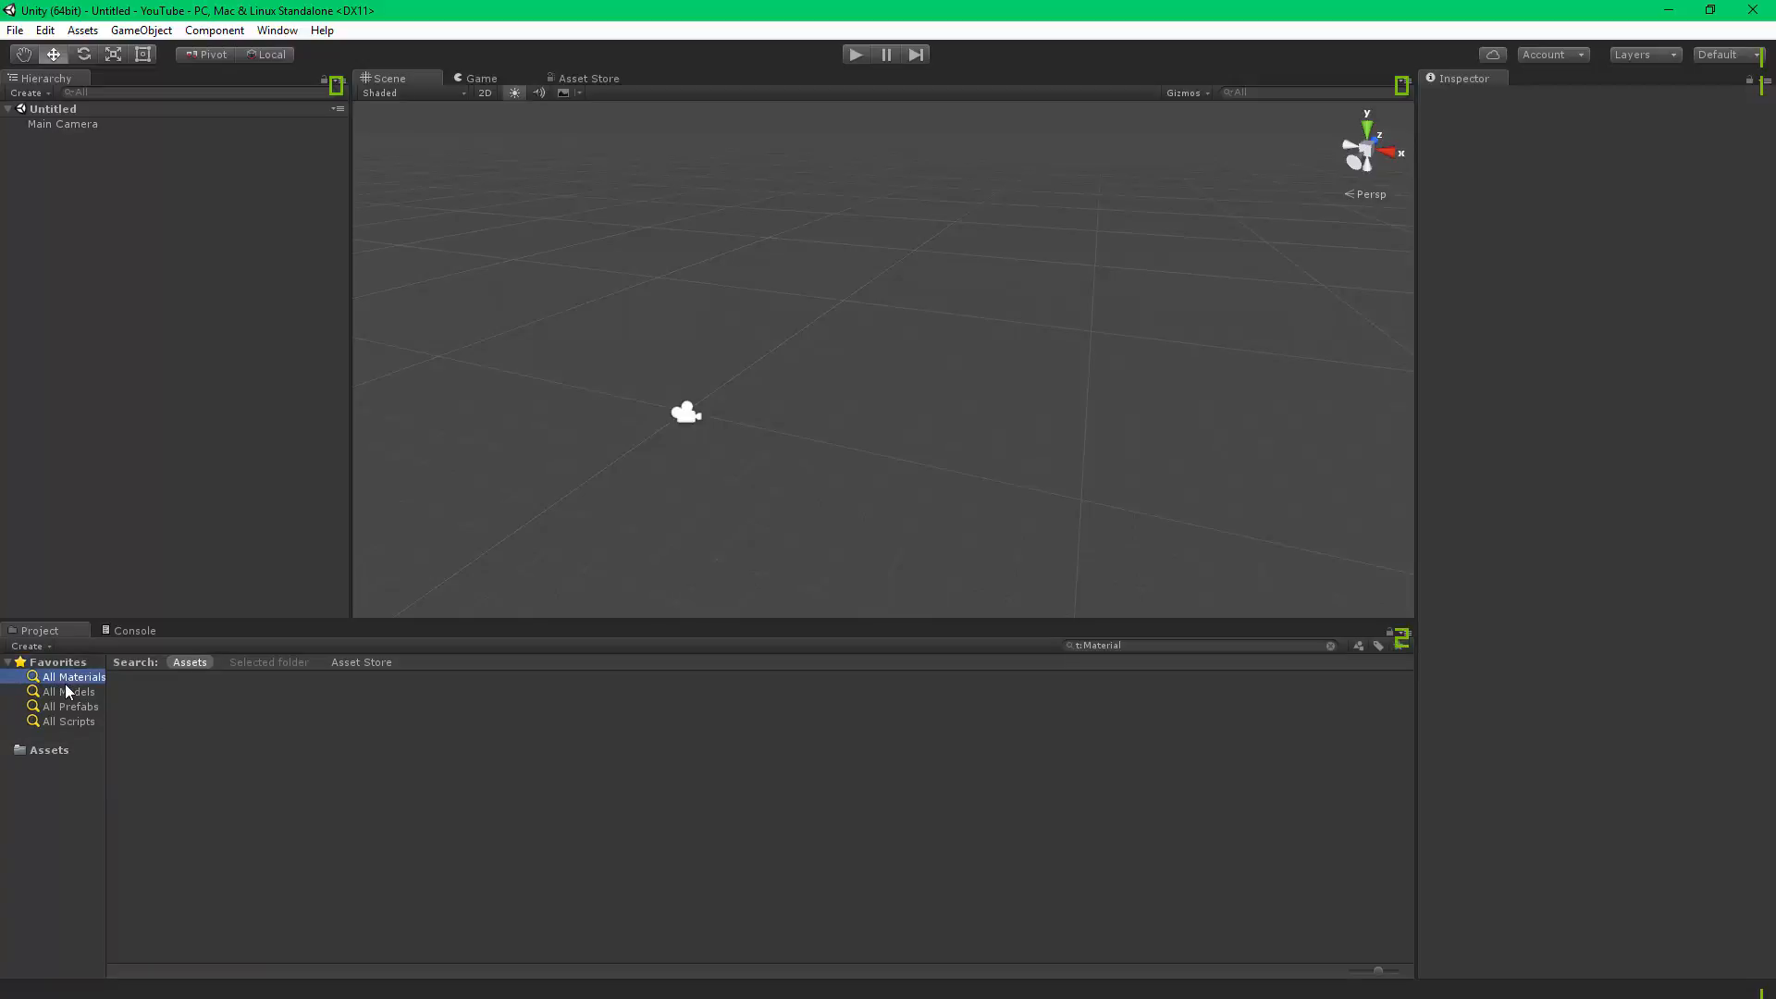
click(70, 694)
click(72, 707)
click(61, 721)
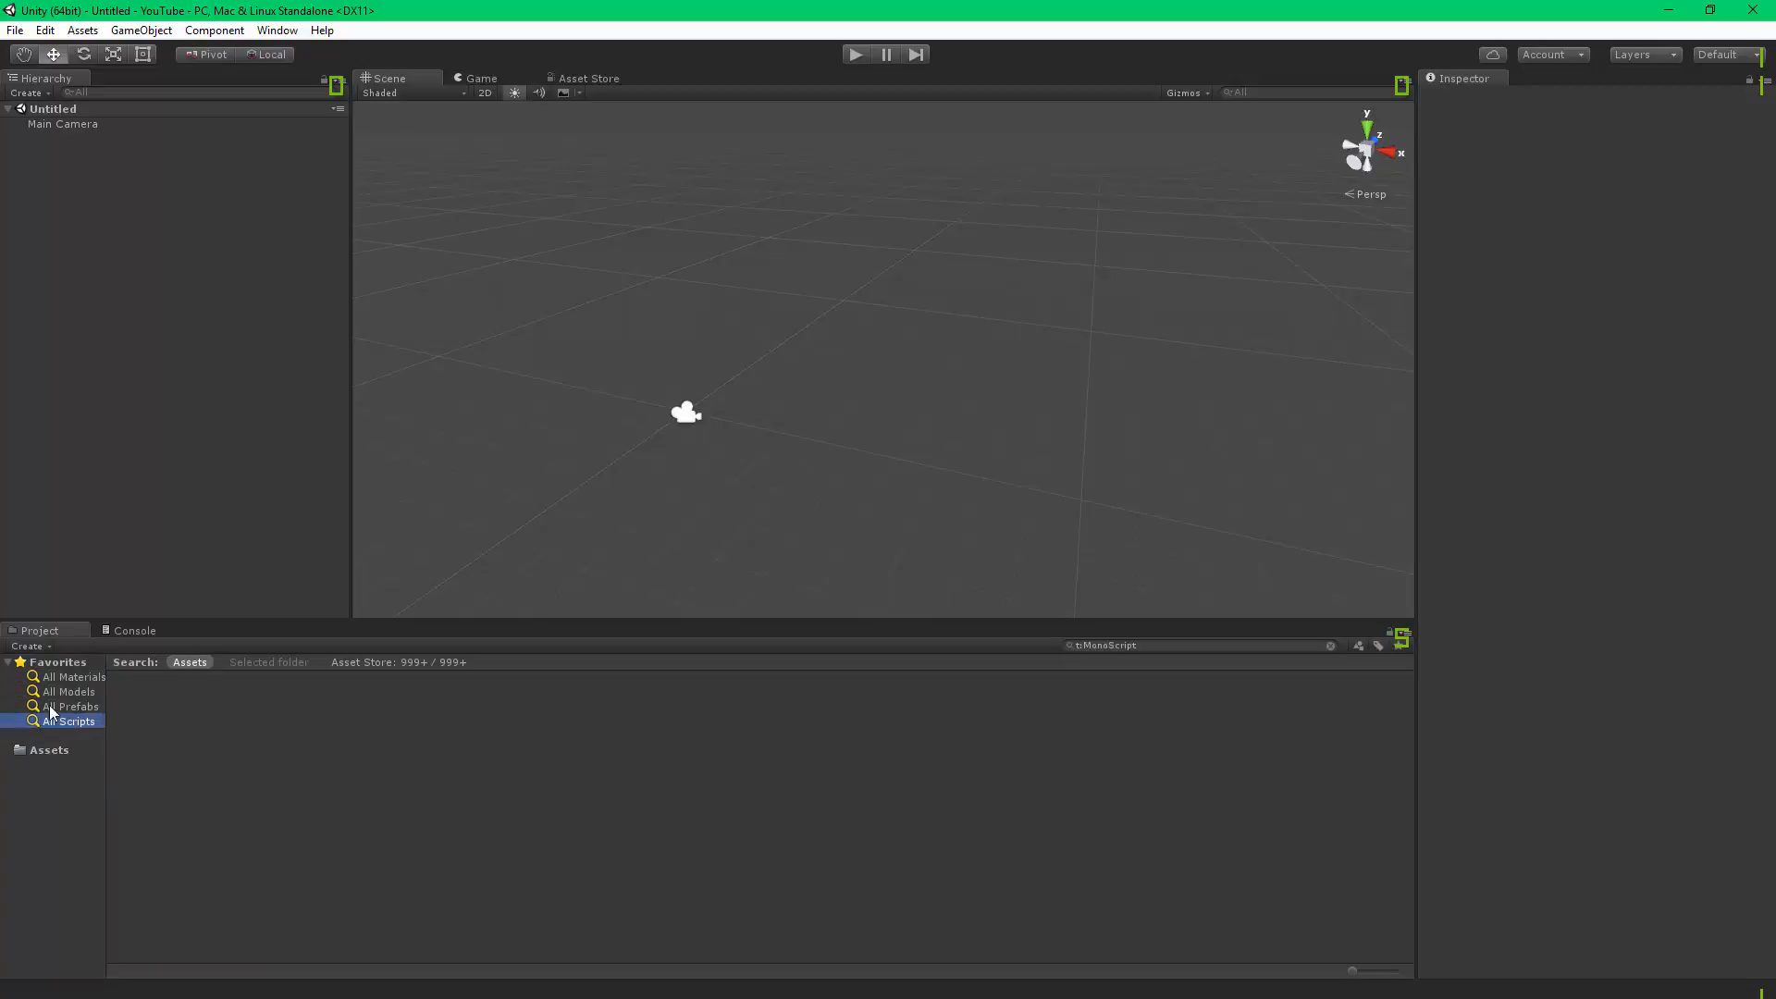
Examine the Assets folder and the types of assets that can be created in it, including the shader, sprite and legacy types.
click(46, 752)
right_click(231, 763)
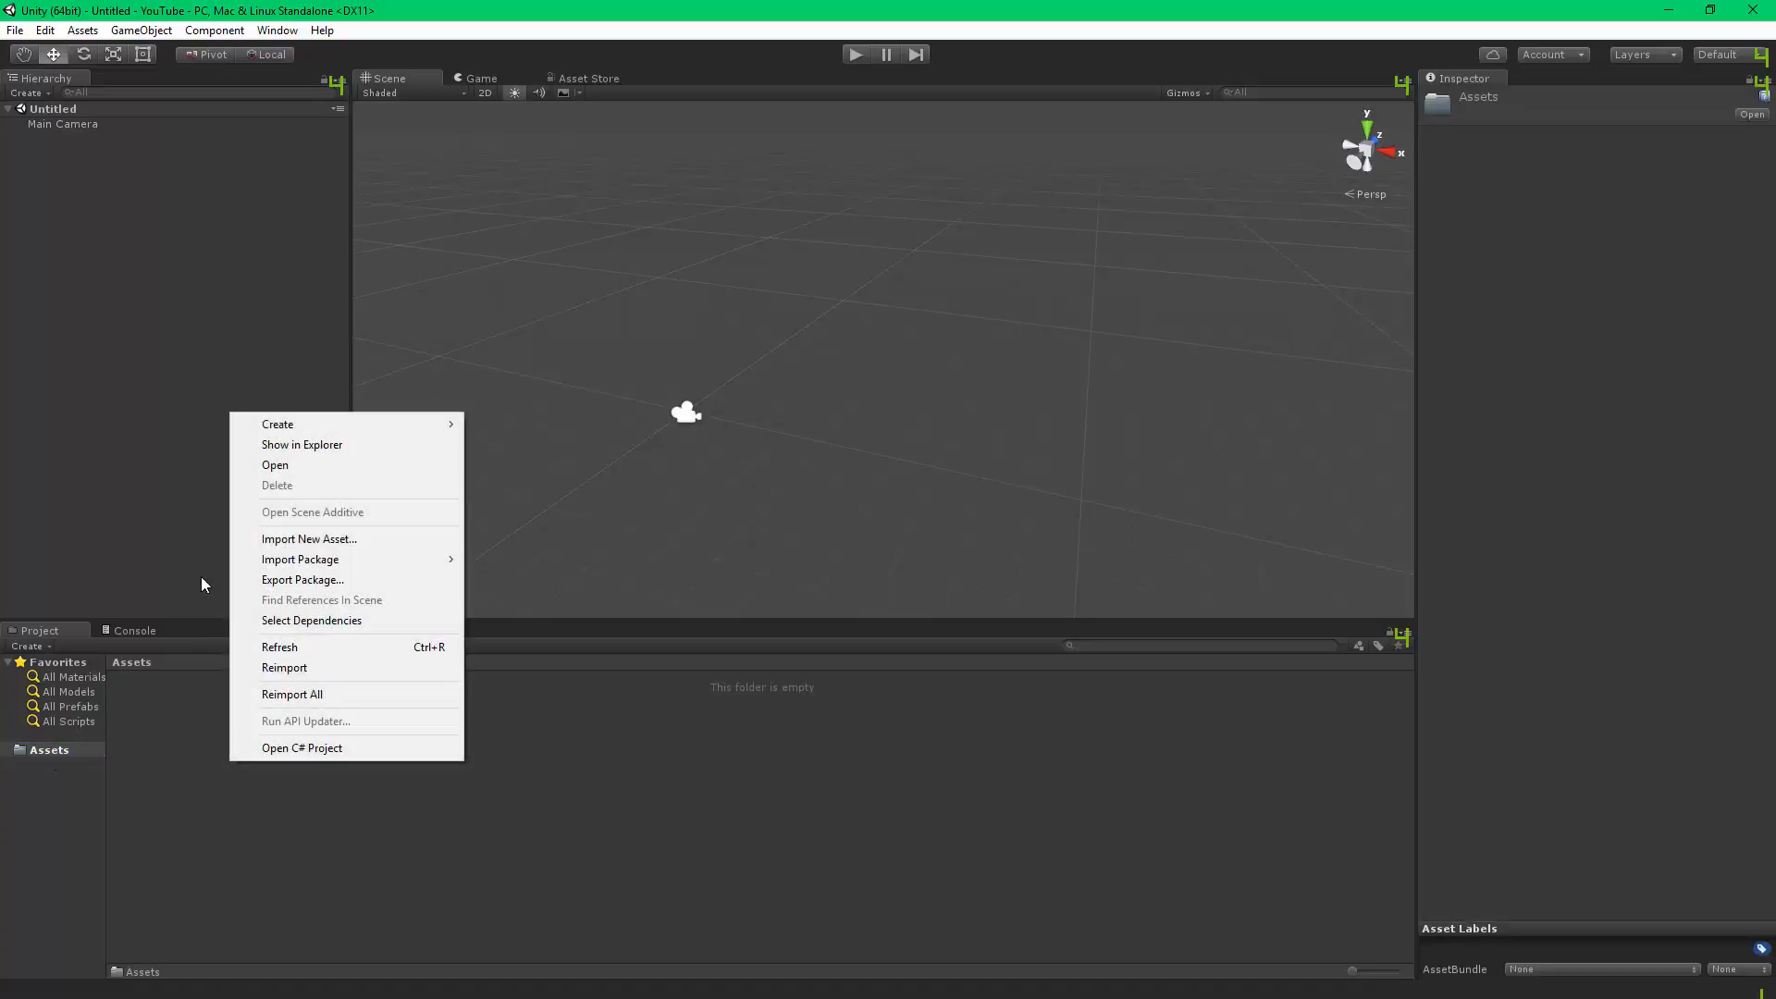
mouse_move(327, 430)
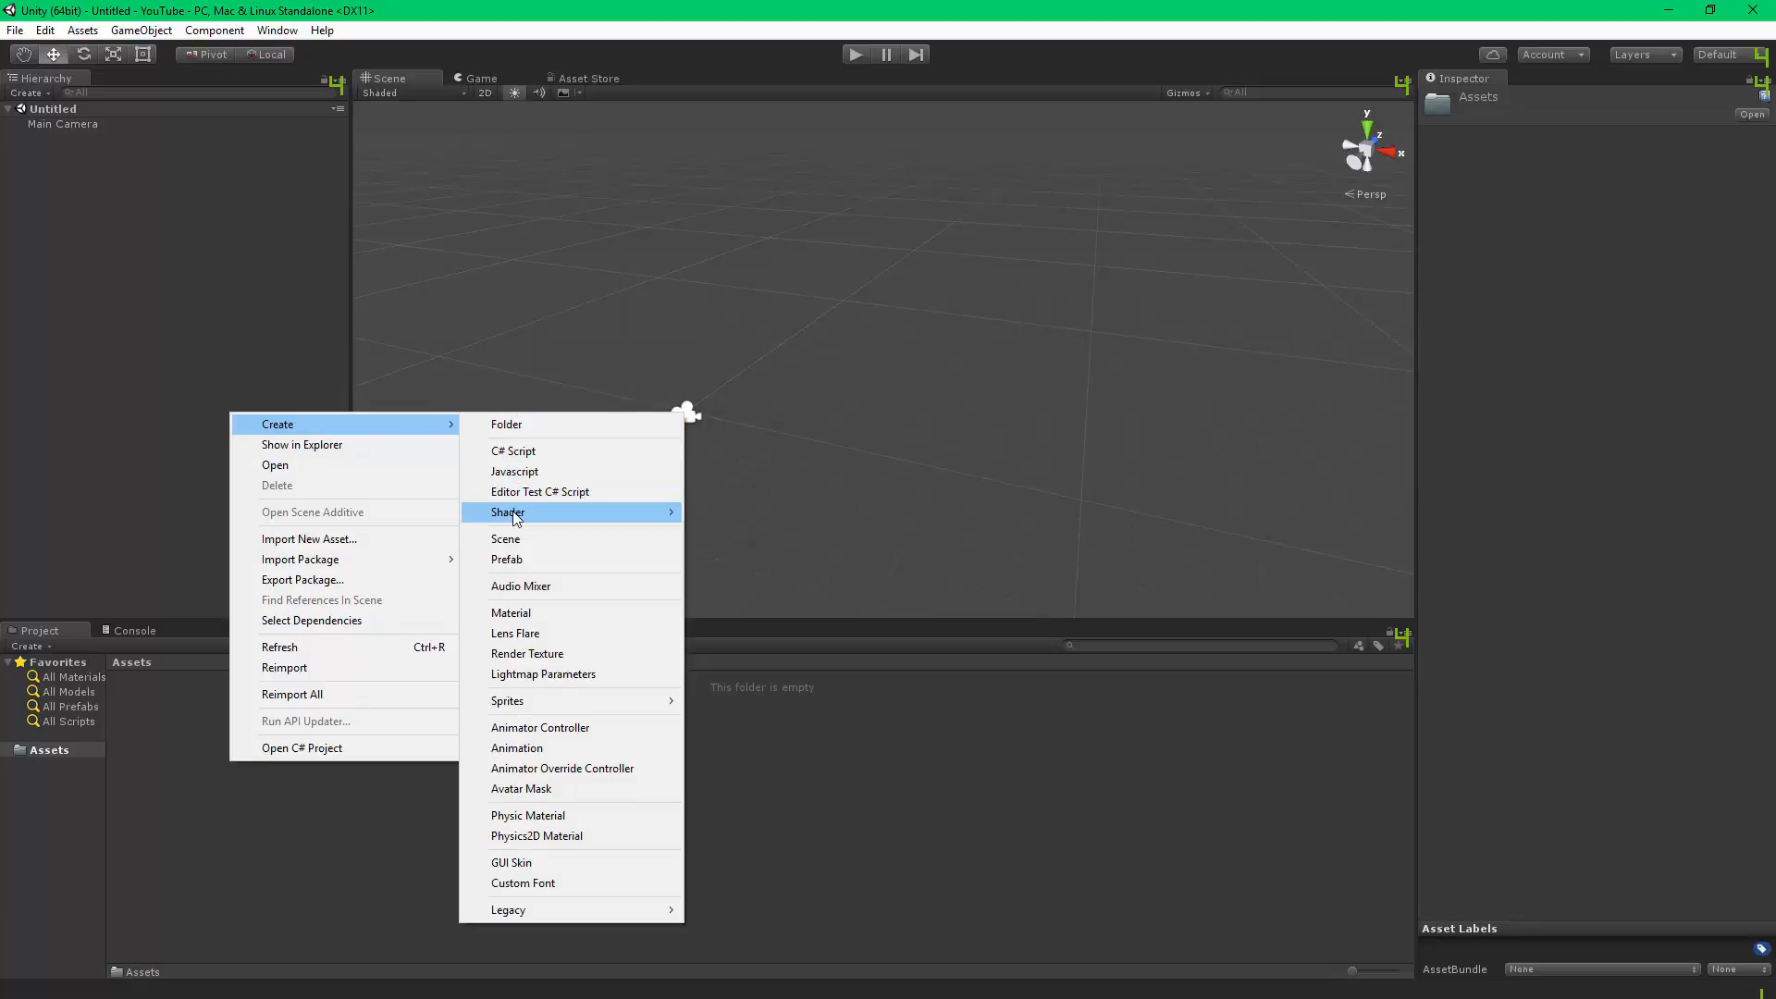
mouse_move(512, 514)
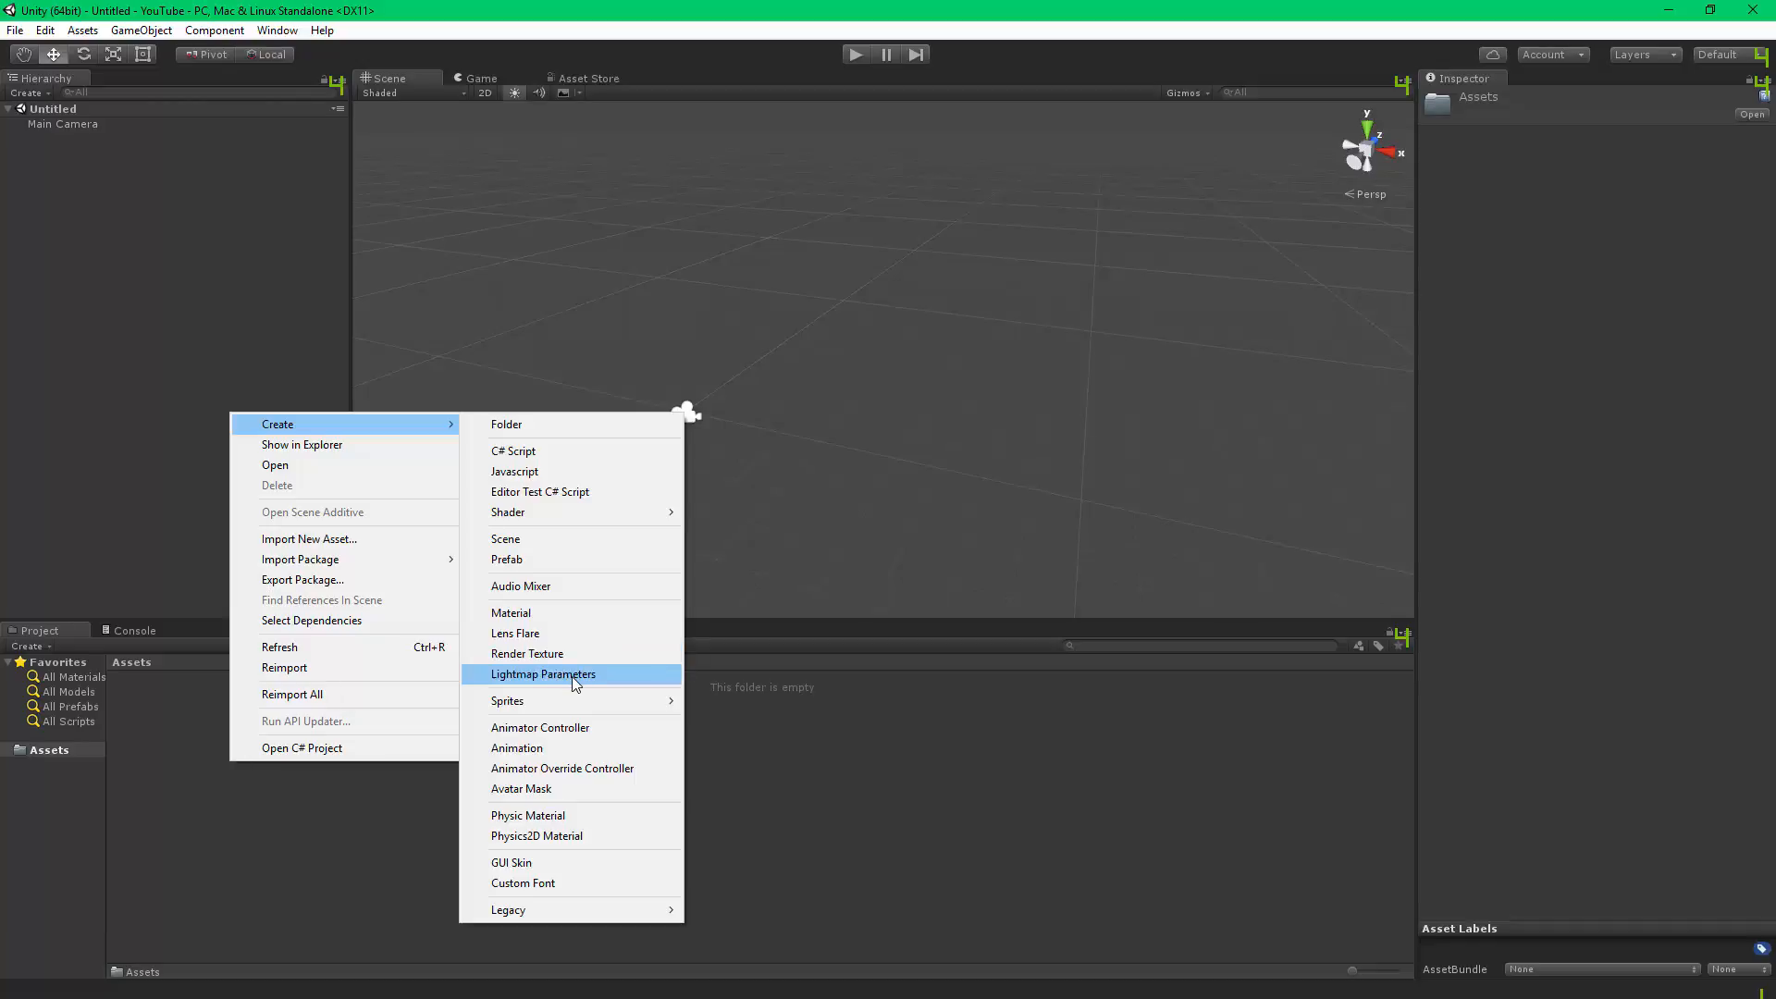
mouse_move(574, 706)
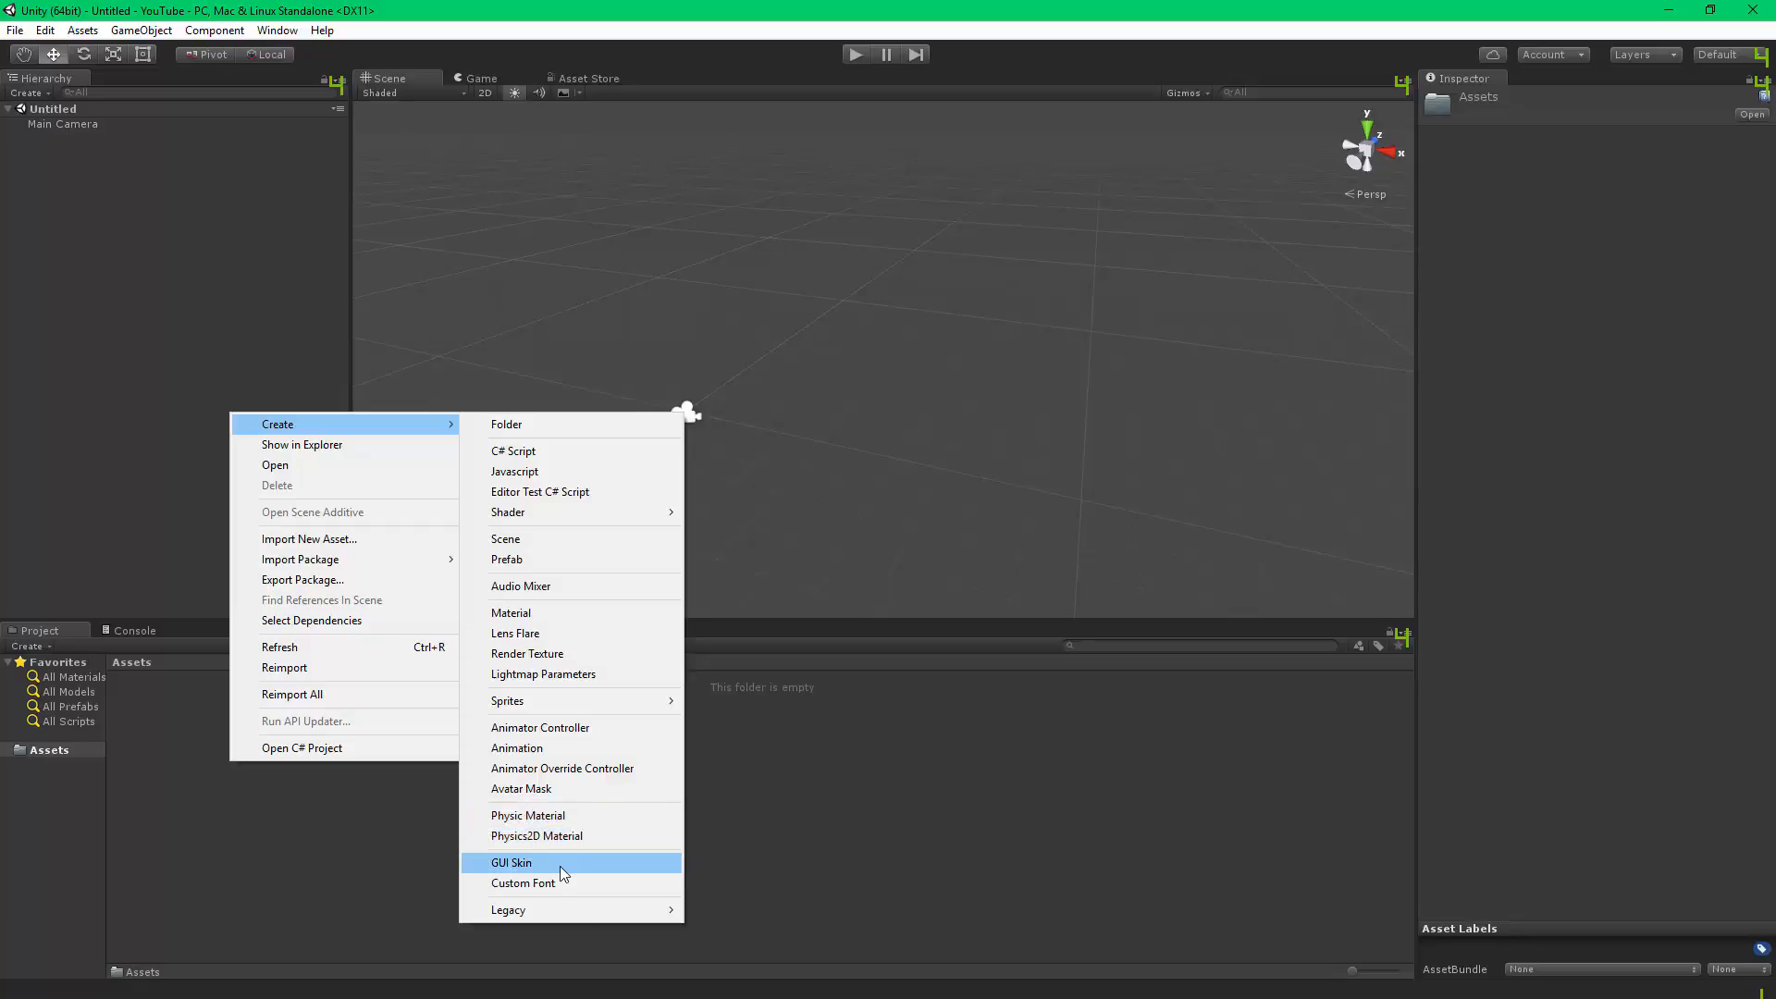
mouse_move(571, 909)
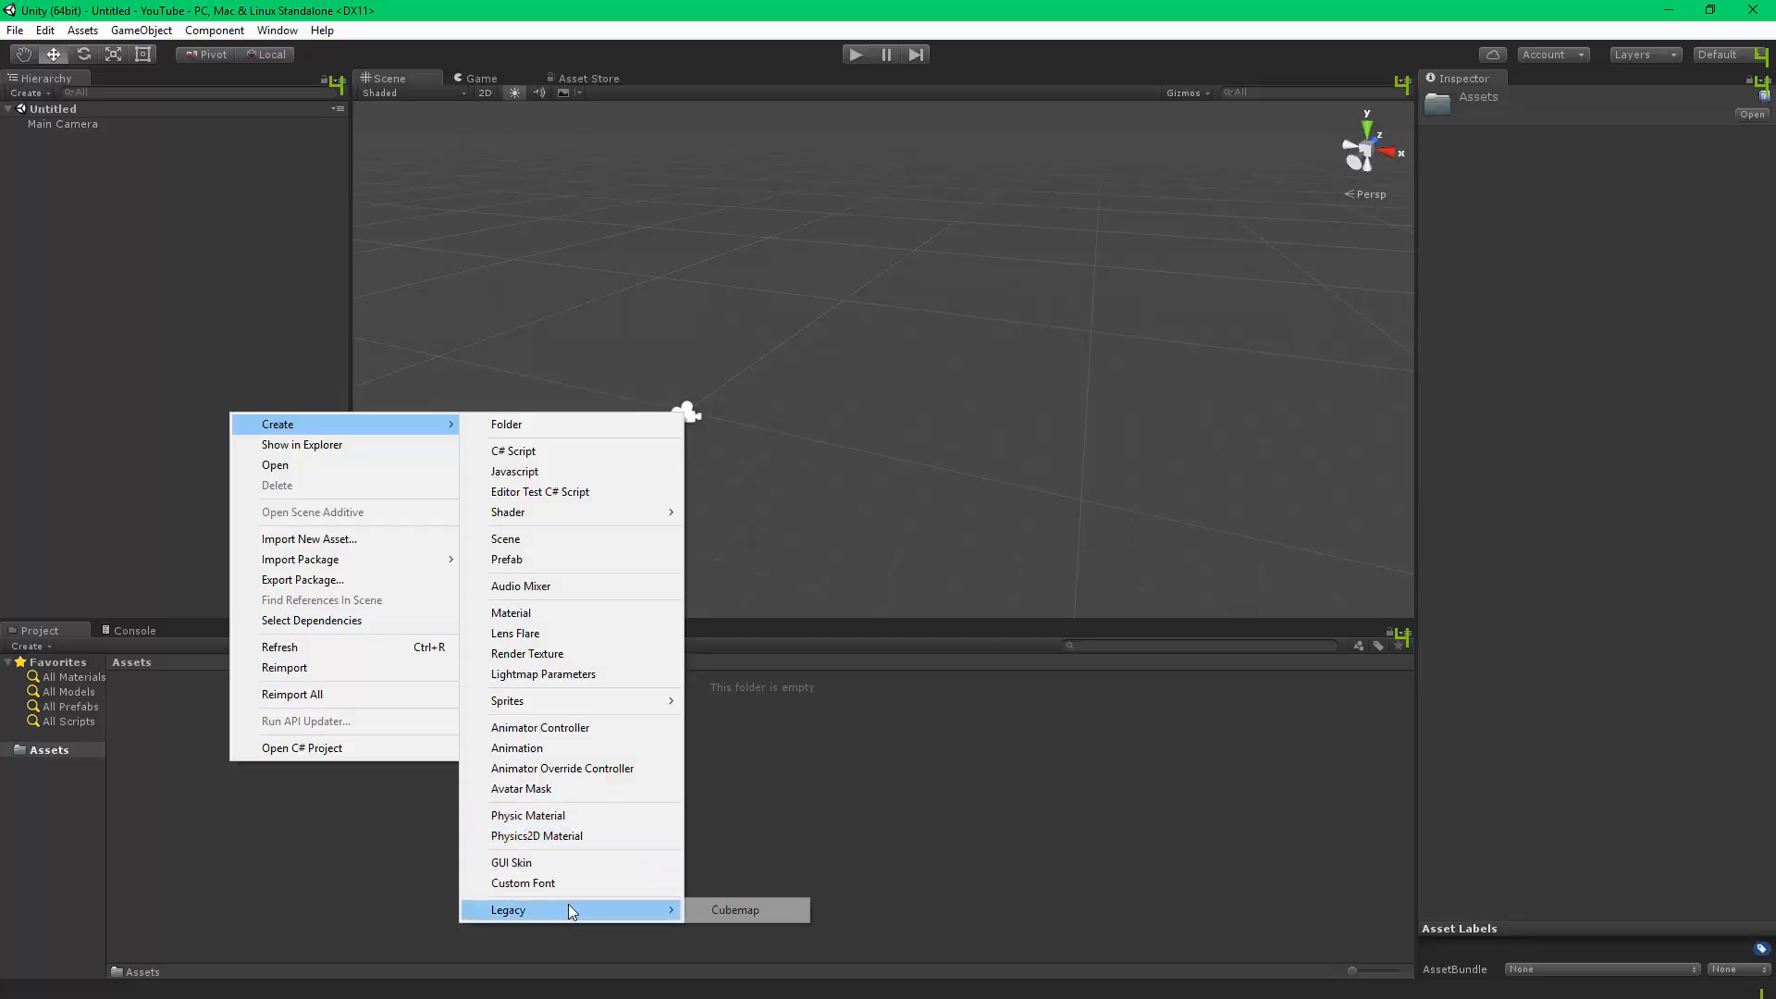
click(702, 765)
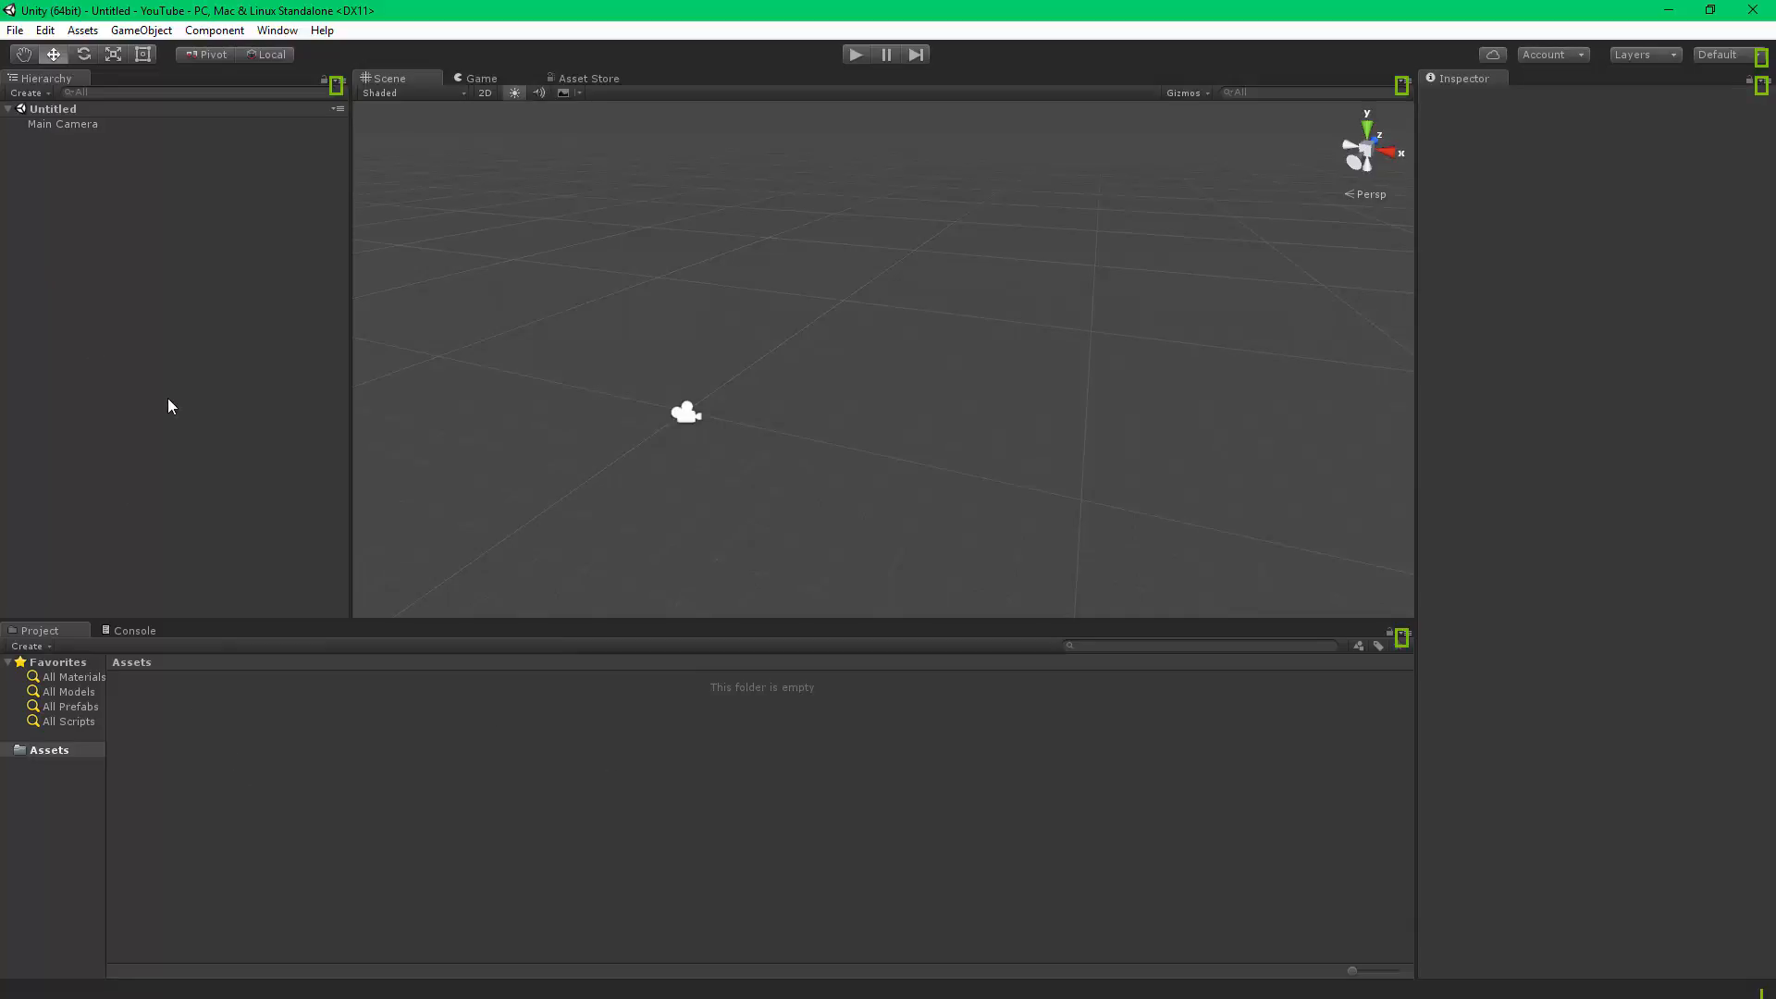
Add a 3D cube to the scene and frame it in the scene view.
alt+drag(648, 494, 844, 409)
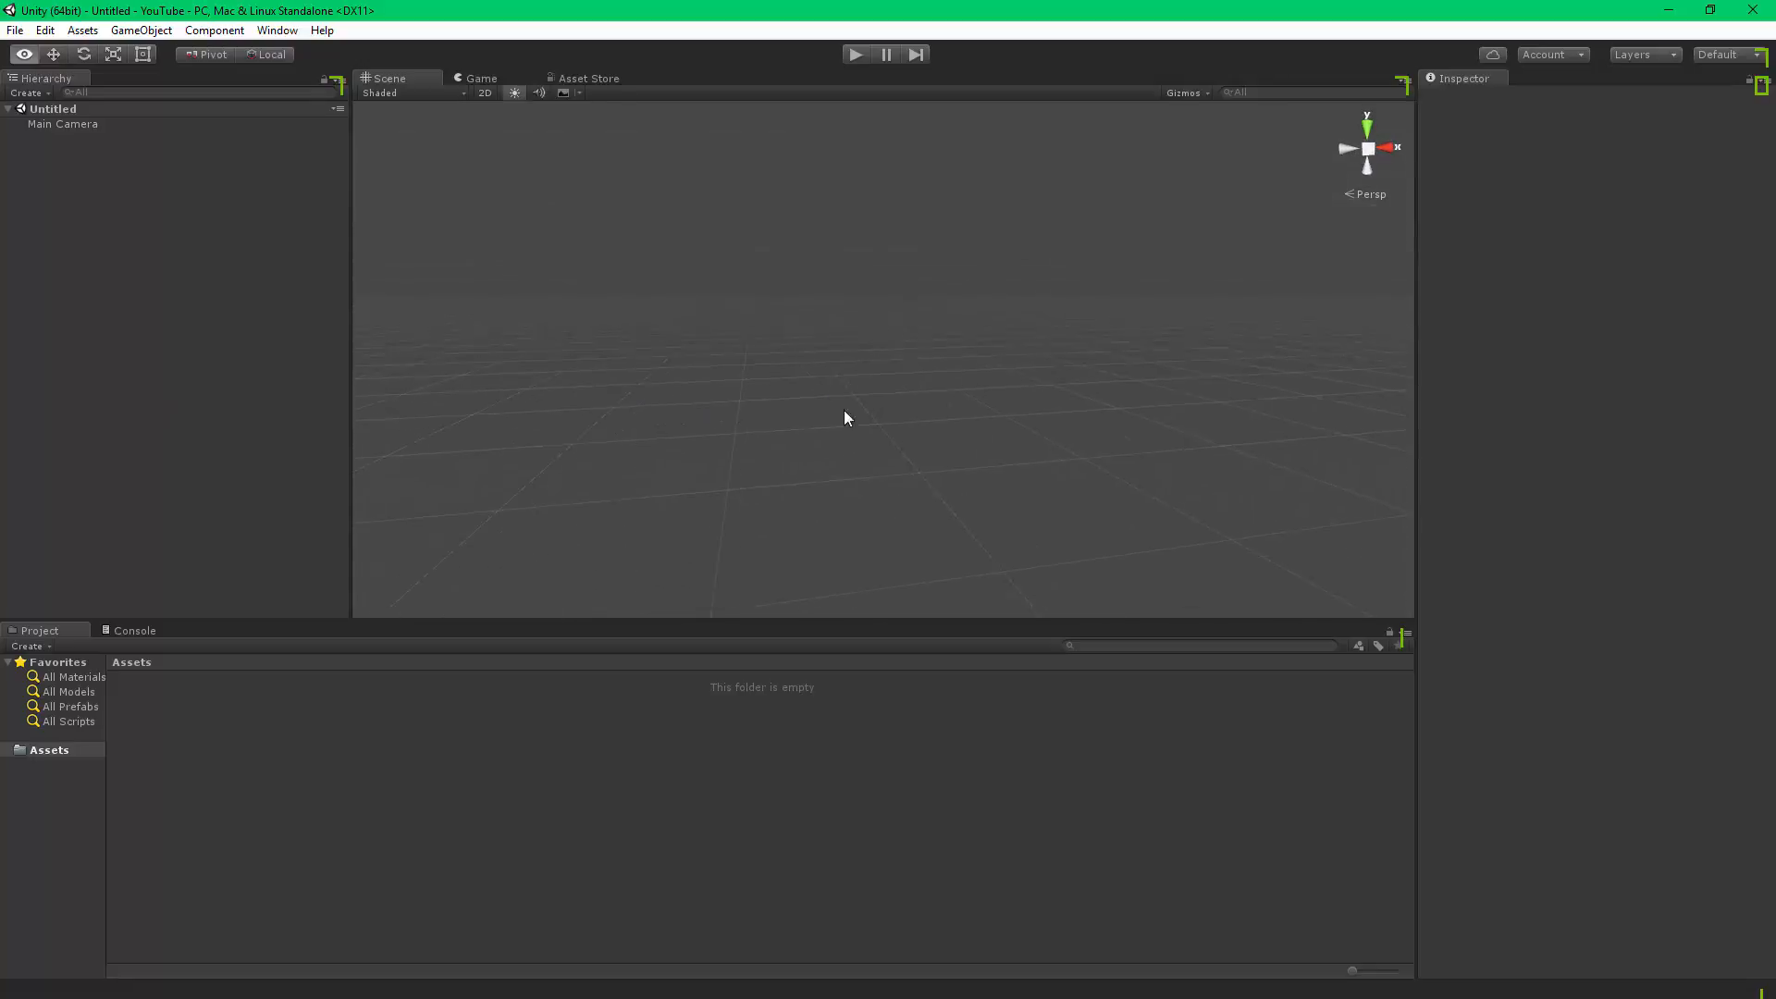
alt+right_drag(844, 409, 592, 287)
click(141, 33)
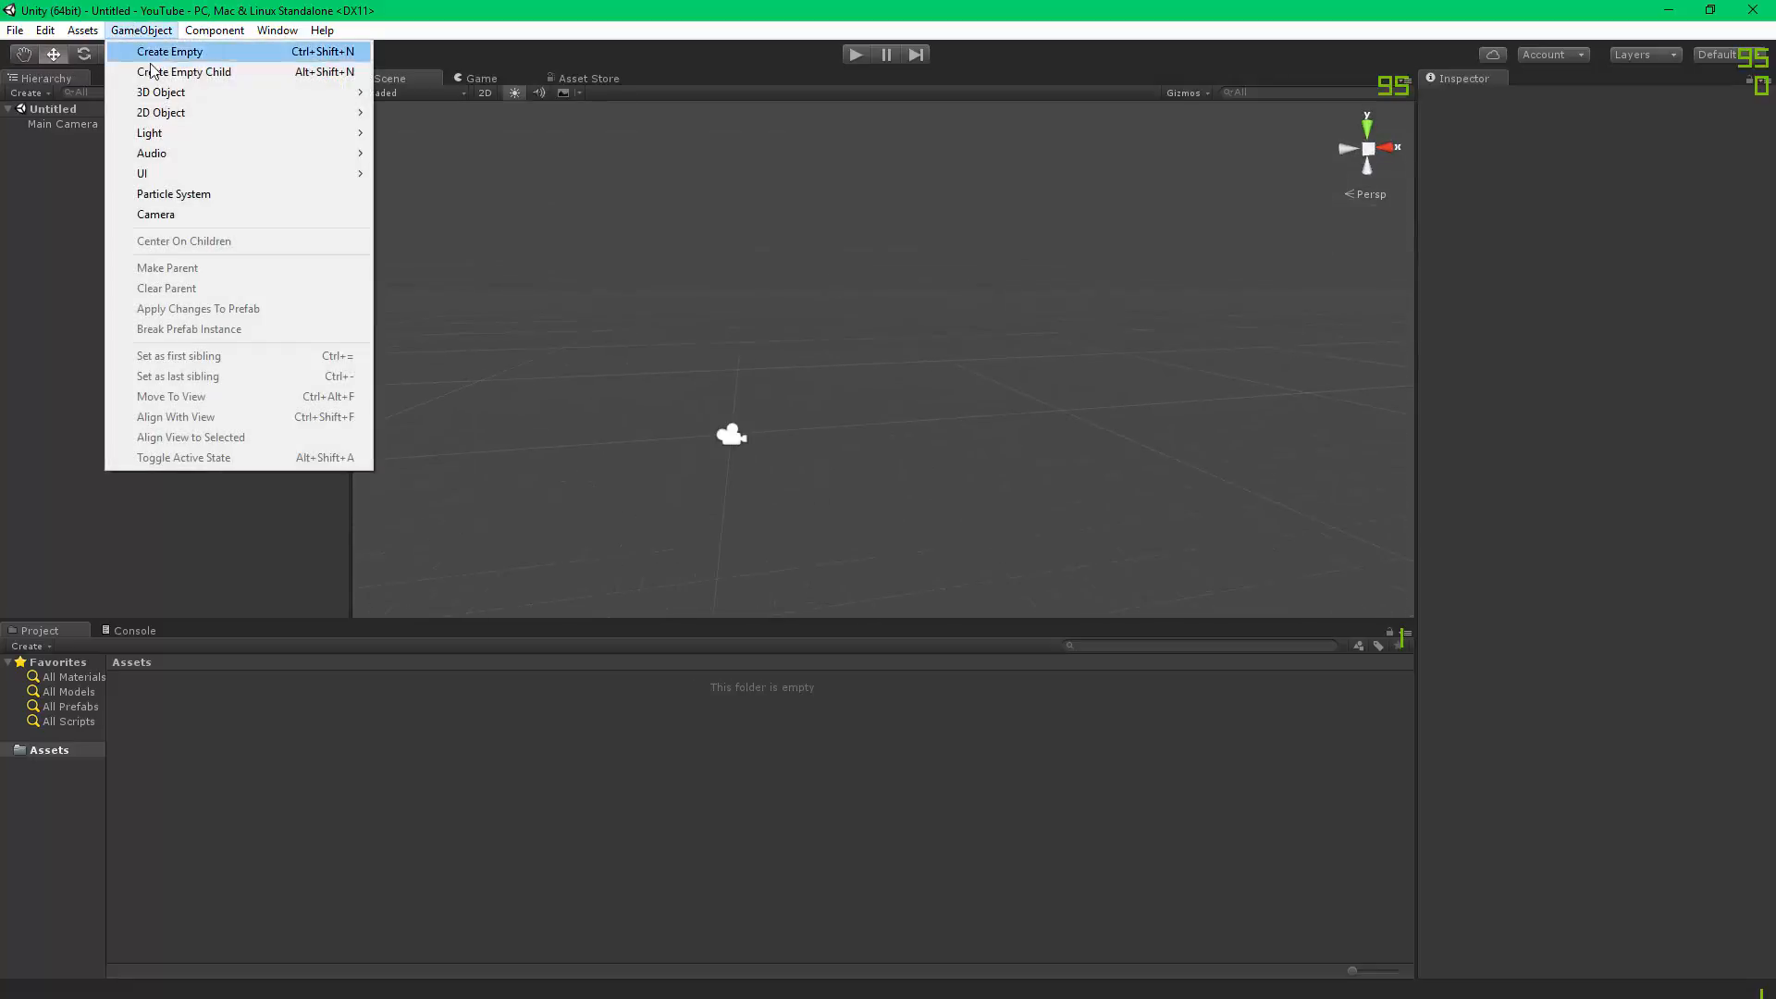
mouse_move(229, 94)
click(411, 94)
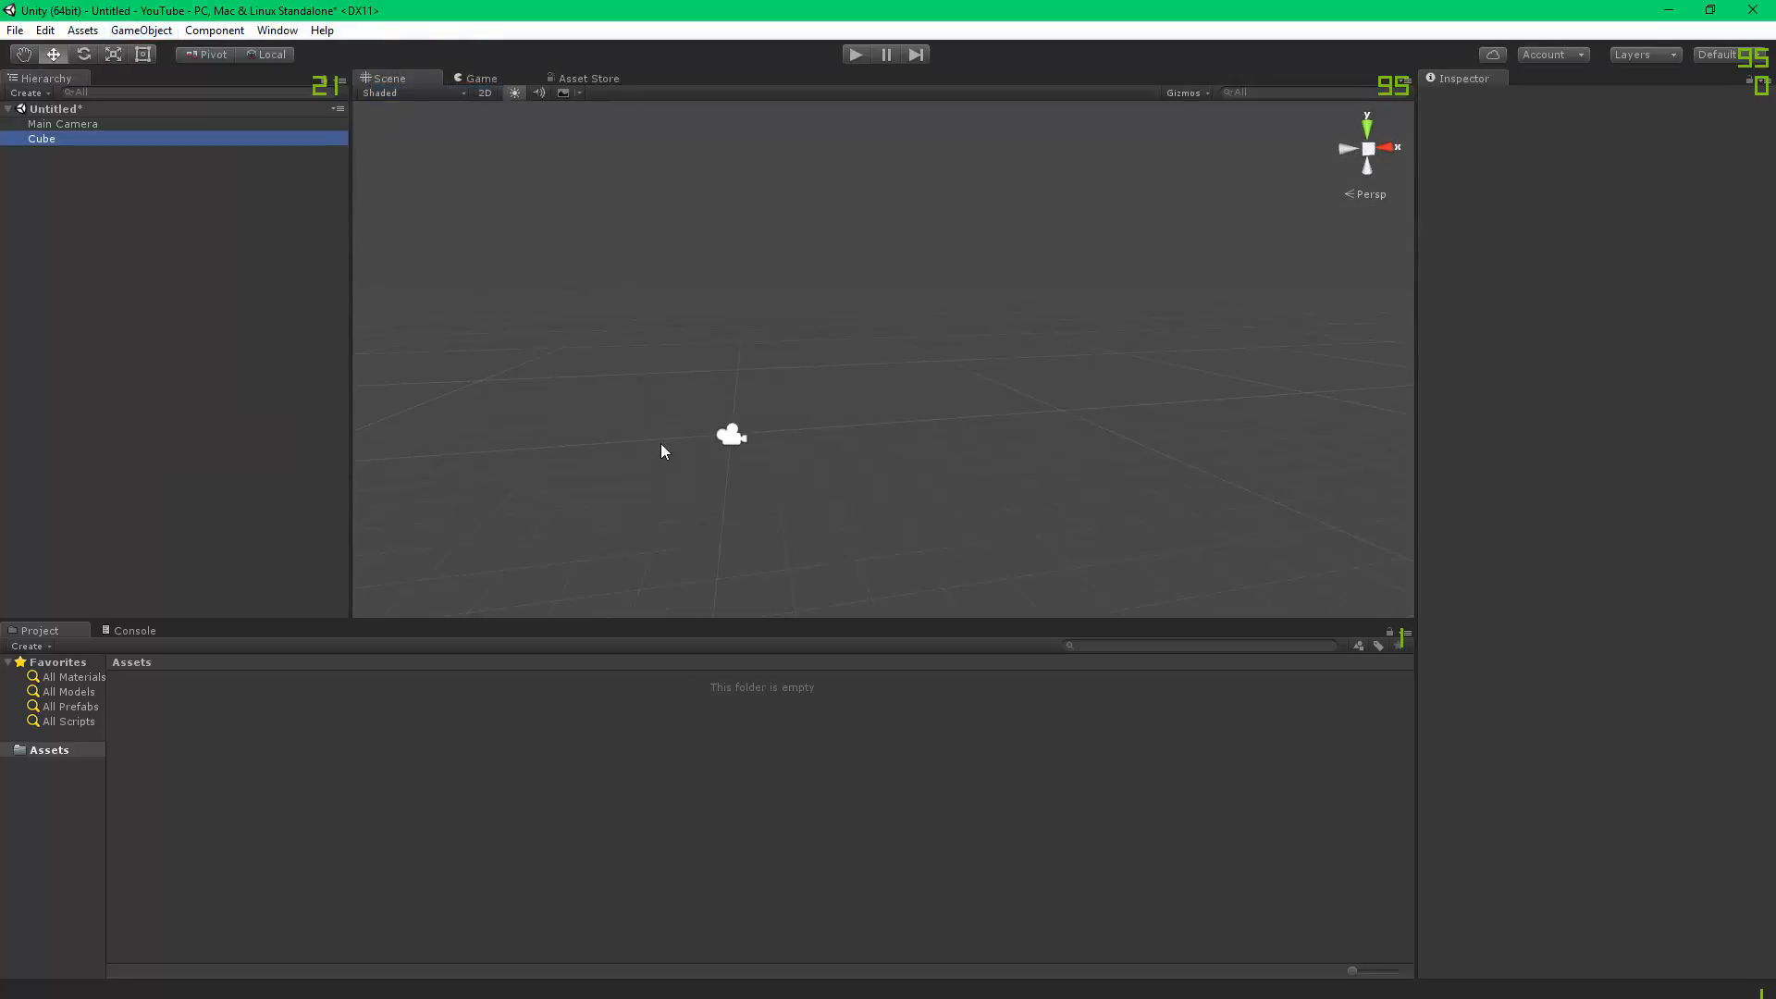
click(39, 138)
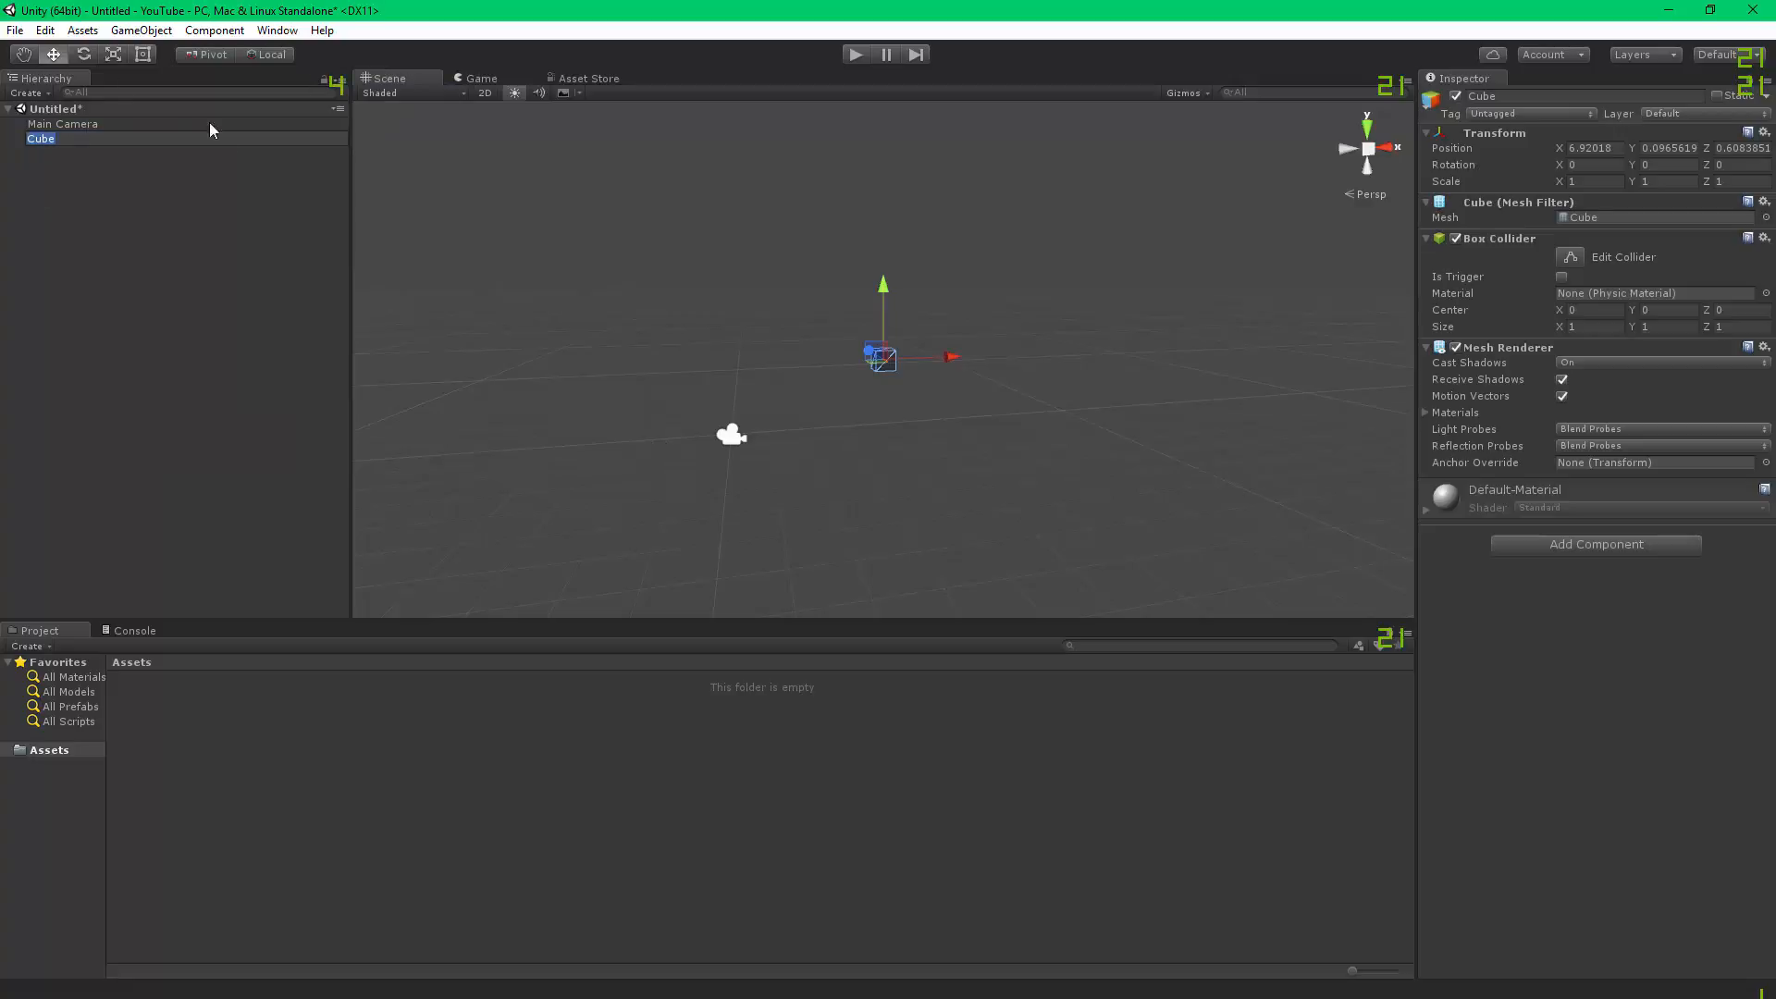
click(144, 192)
double_click(50, 137)
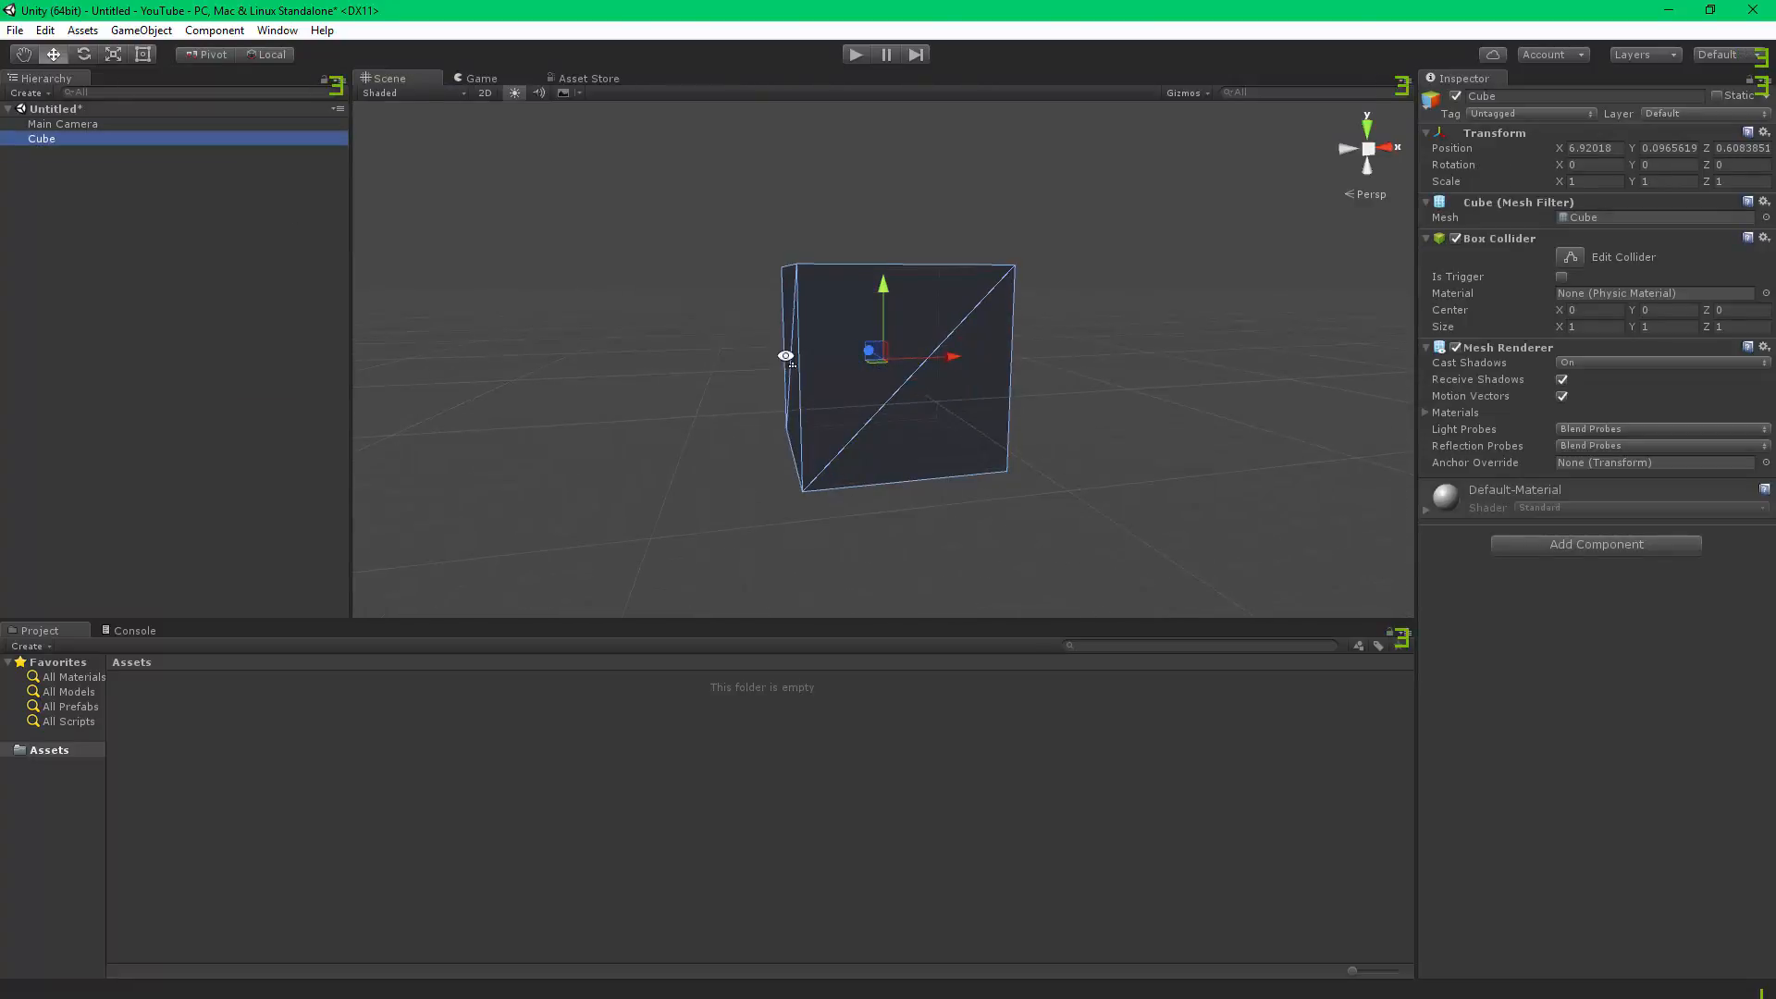
Look around the cube in the scene view, clear the selection, and check how the cube appears in the game view.
right_drag(785, 353, 835, 363)
middle_drag(732, 359, 954, 373)
right_drag(875, 374, 1084, 385)
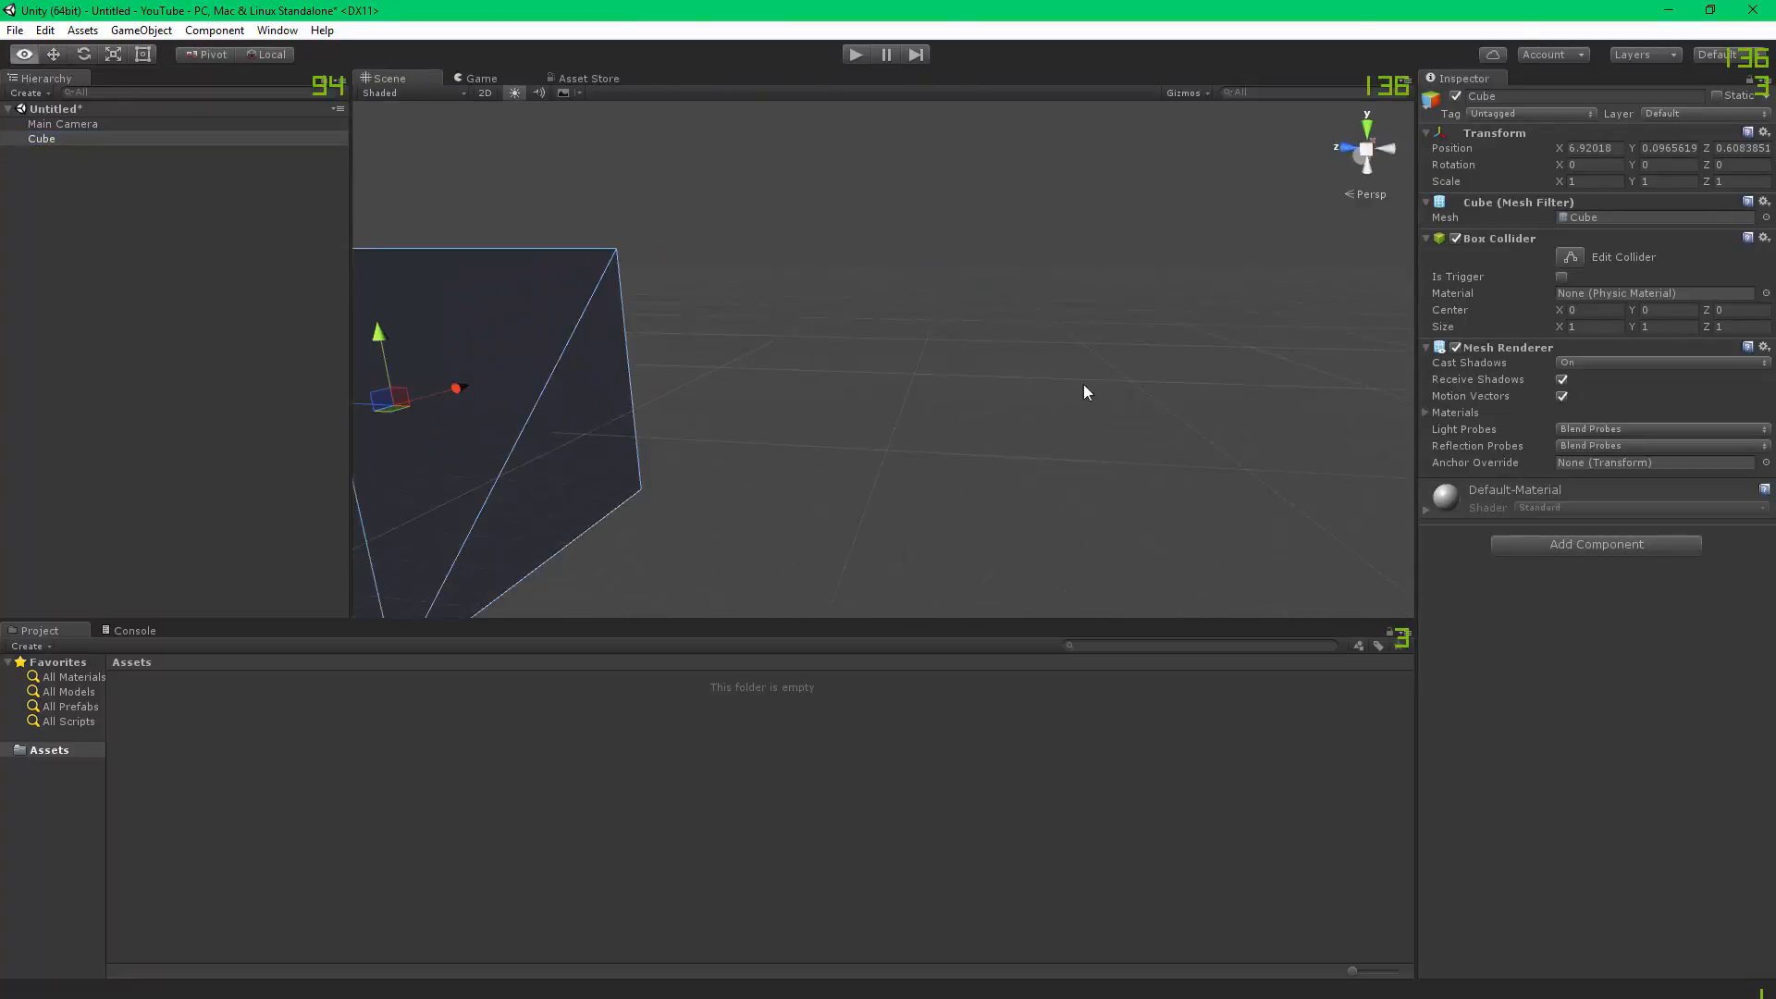
middle_drag(718, 372, 1008, 341)
key(w)
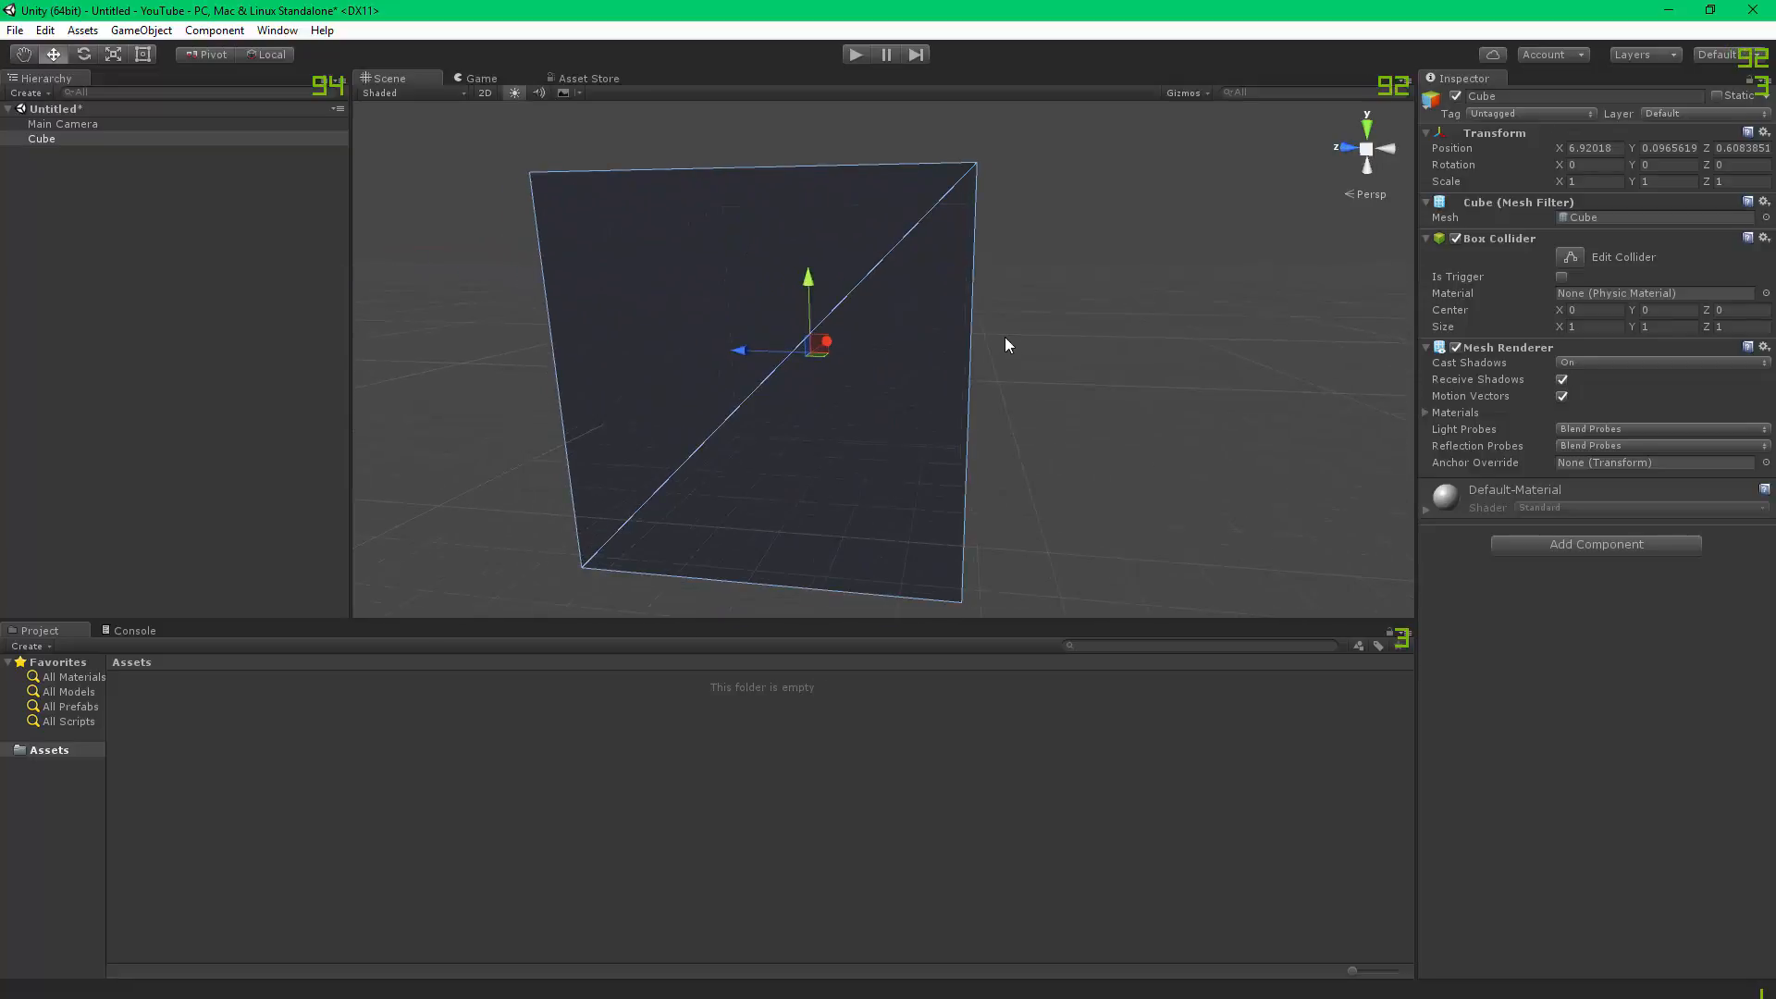
scroll(996, 333, down, 3)
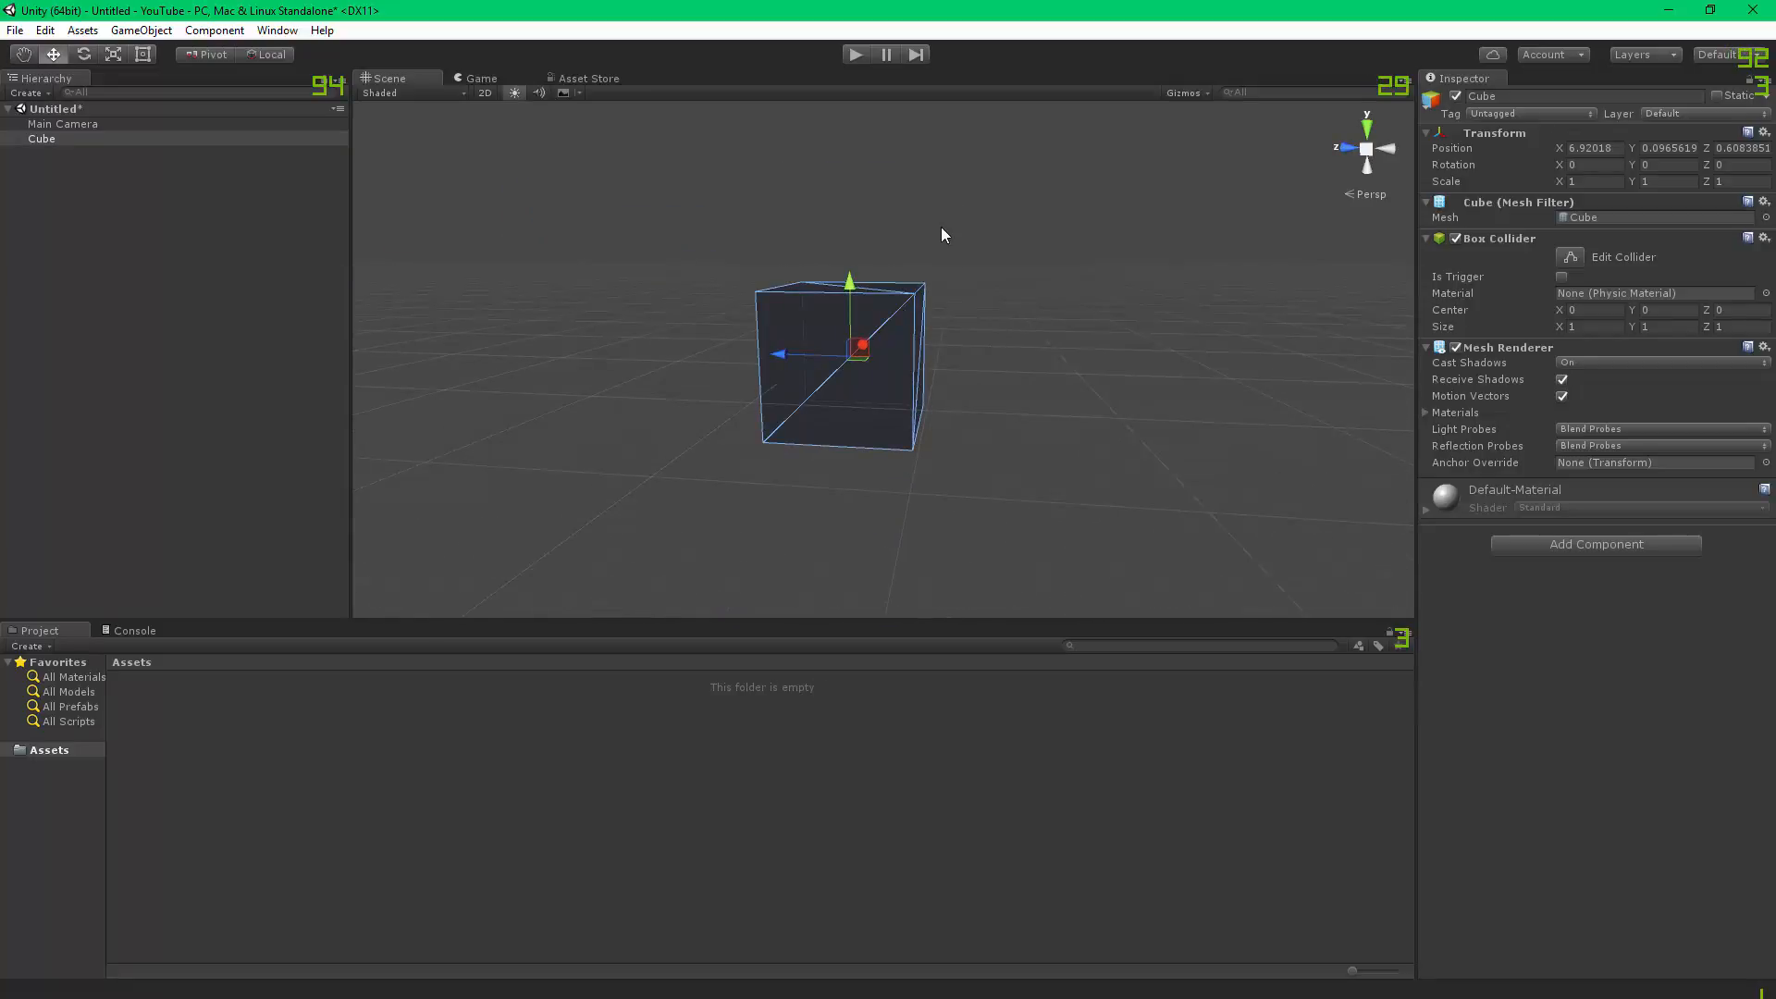
click(902, 212)
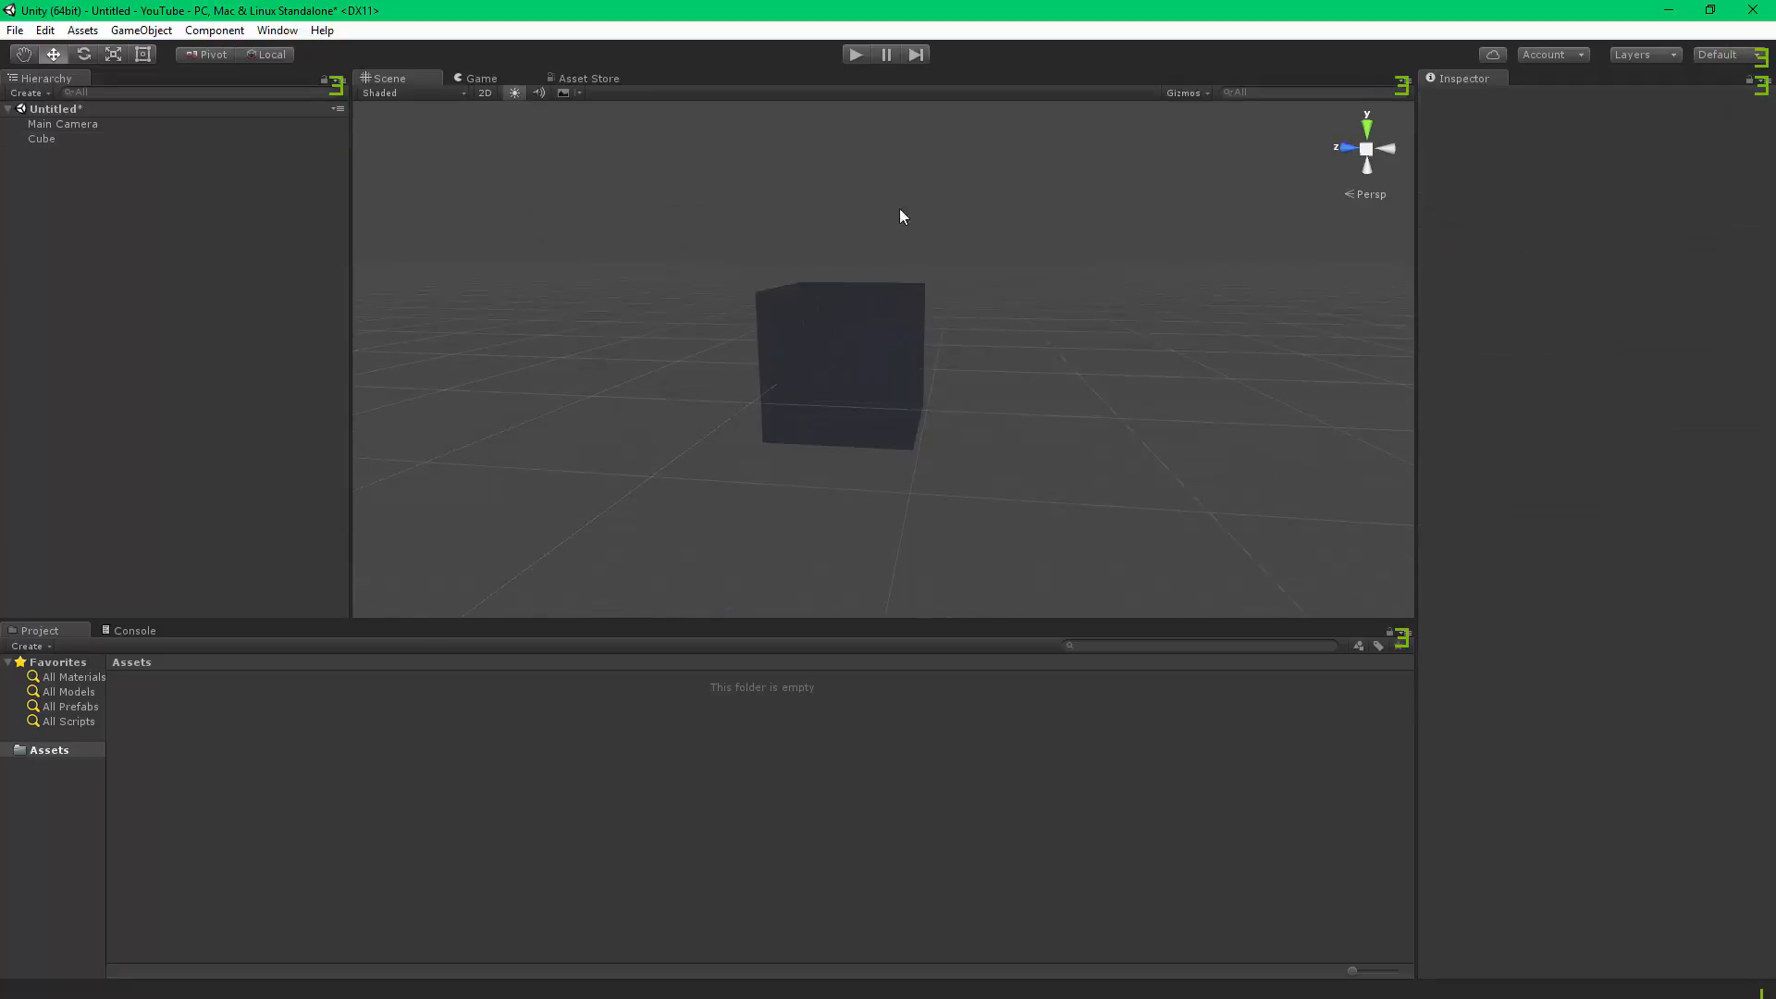
click(481, 78)
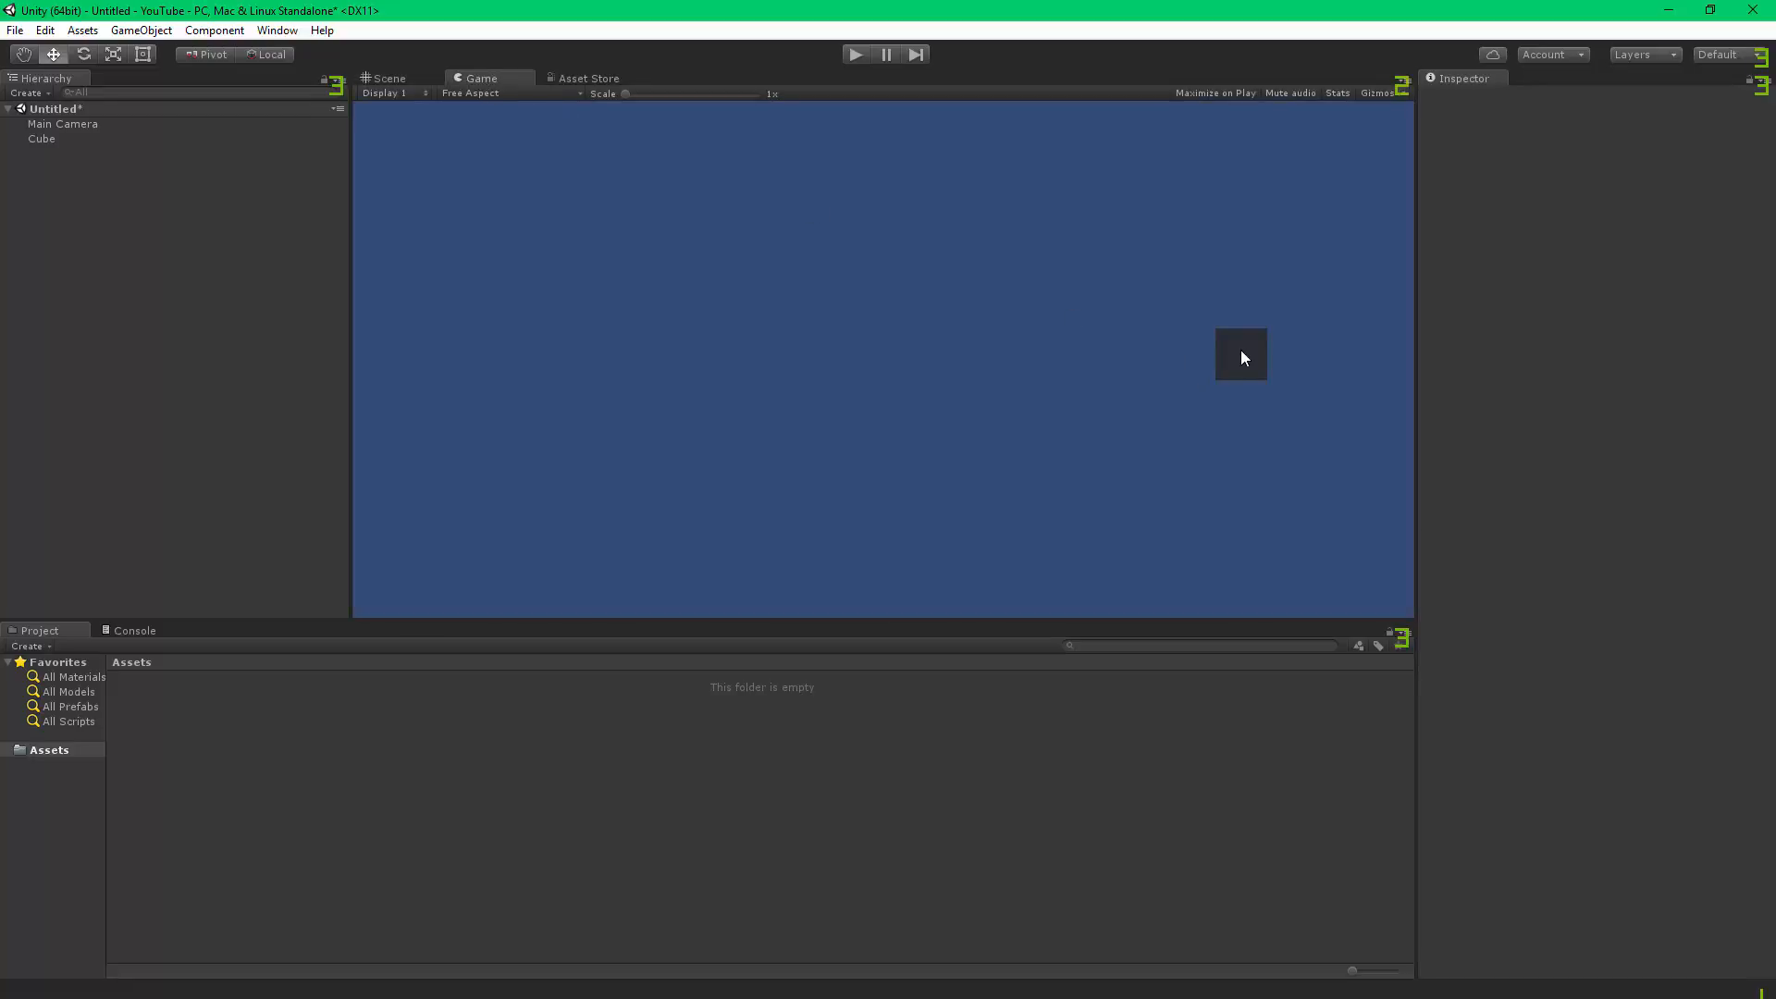
click(384, 79)
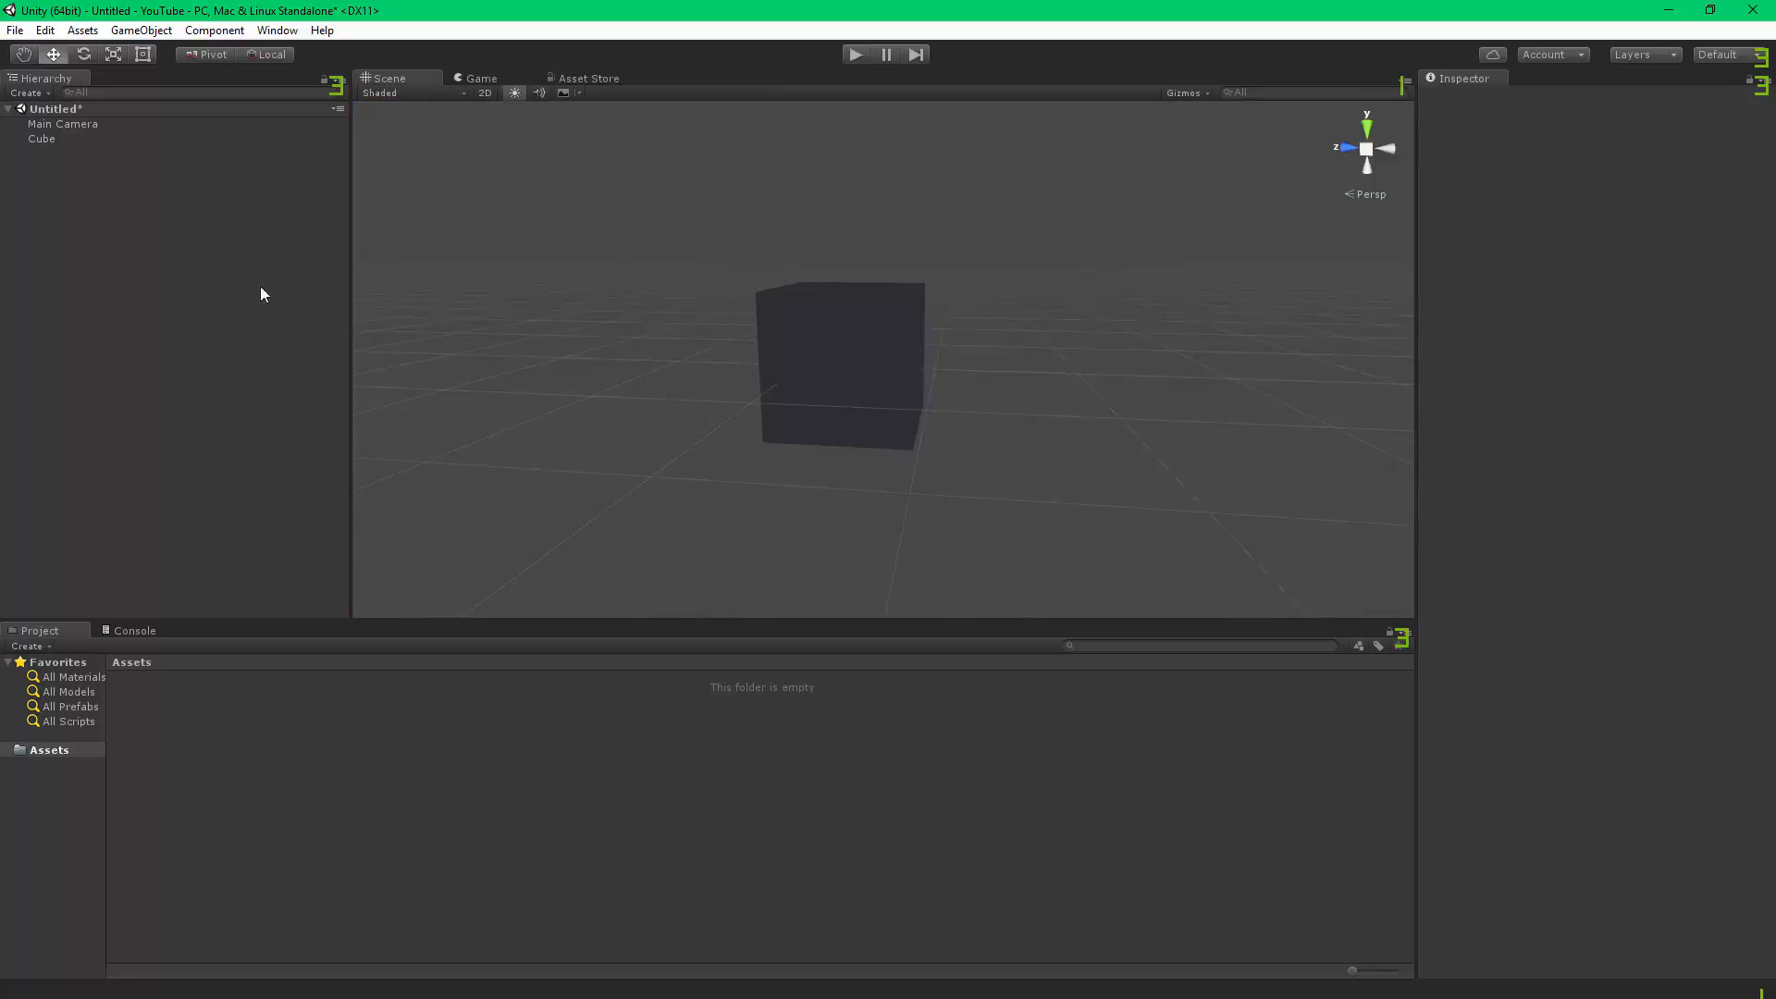
Move the Main Camera to about X -5.89, rotate it about 26.7° around Y, and check the result in the game view.
double_click(59, 124)
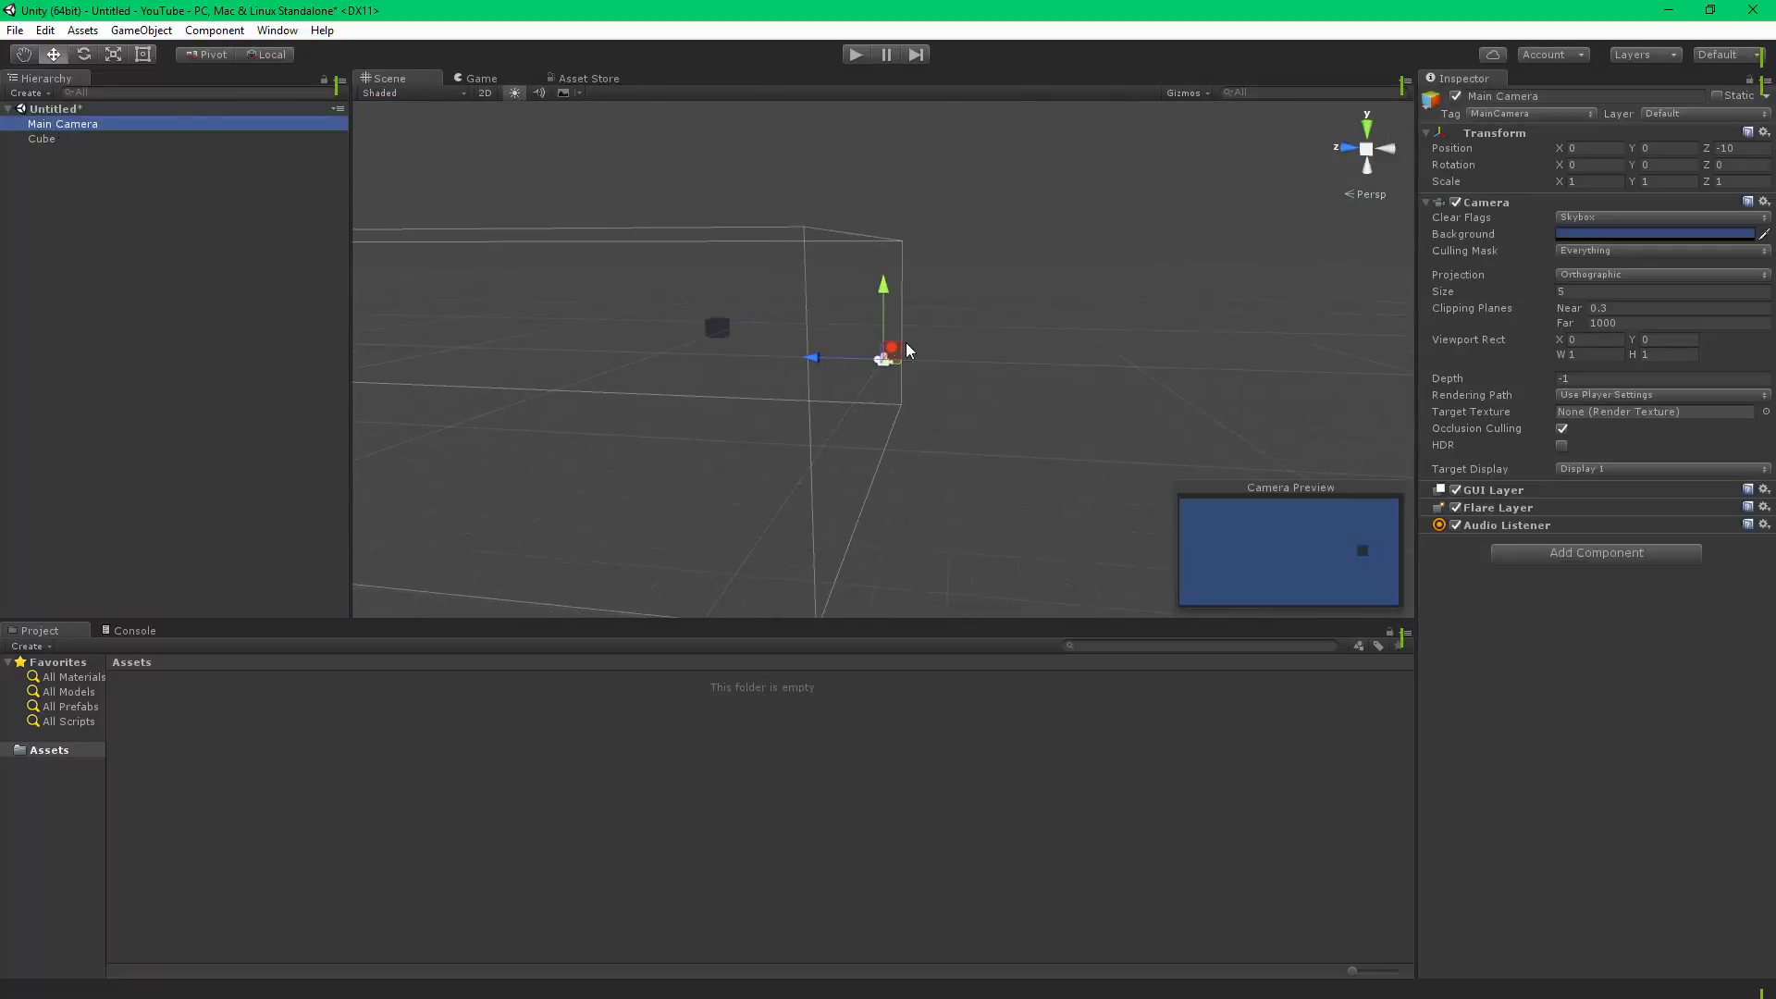
mouse_move(906, 350)
alt+mouse_down()
mouse_move(884, 348)
mouse_move(906, 339)
alt+mouse_up()
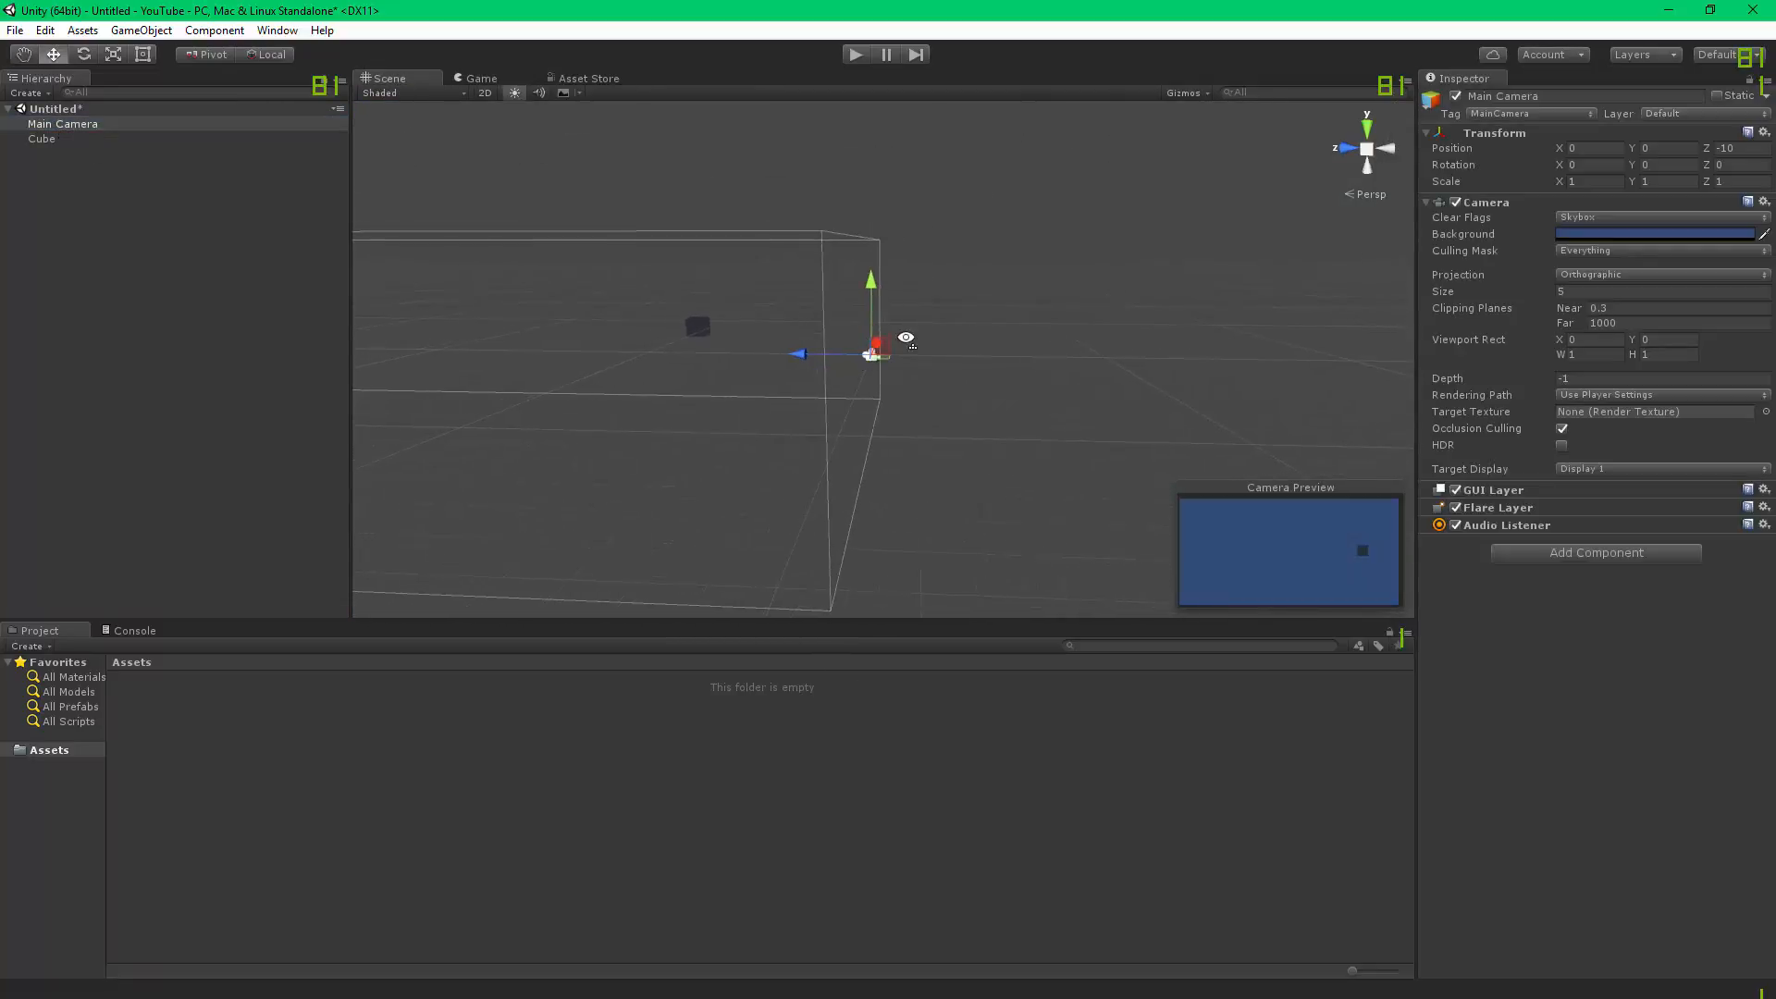
right_drag(907, 339, 736, 331)
middle_drag(735, 331, 611, 349)
drag(1002, 351, 856, 418)
click(86, 54)
click(481, 78)
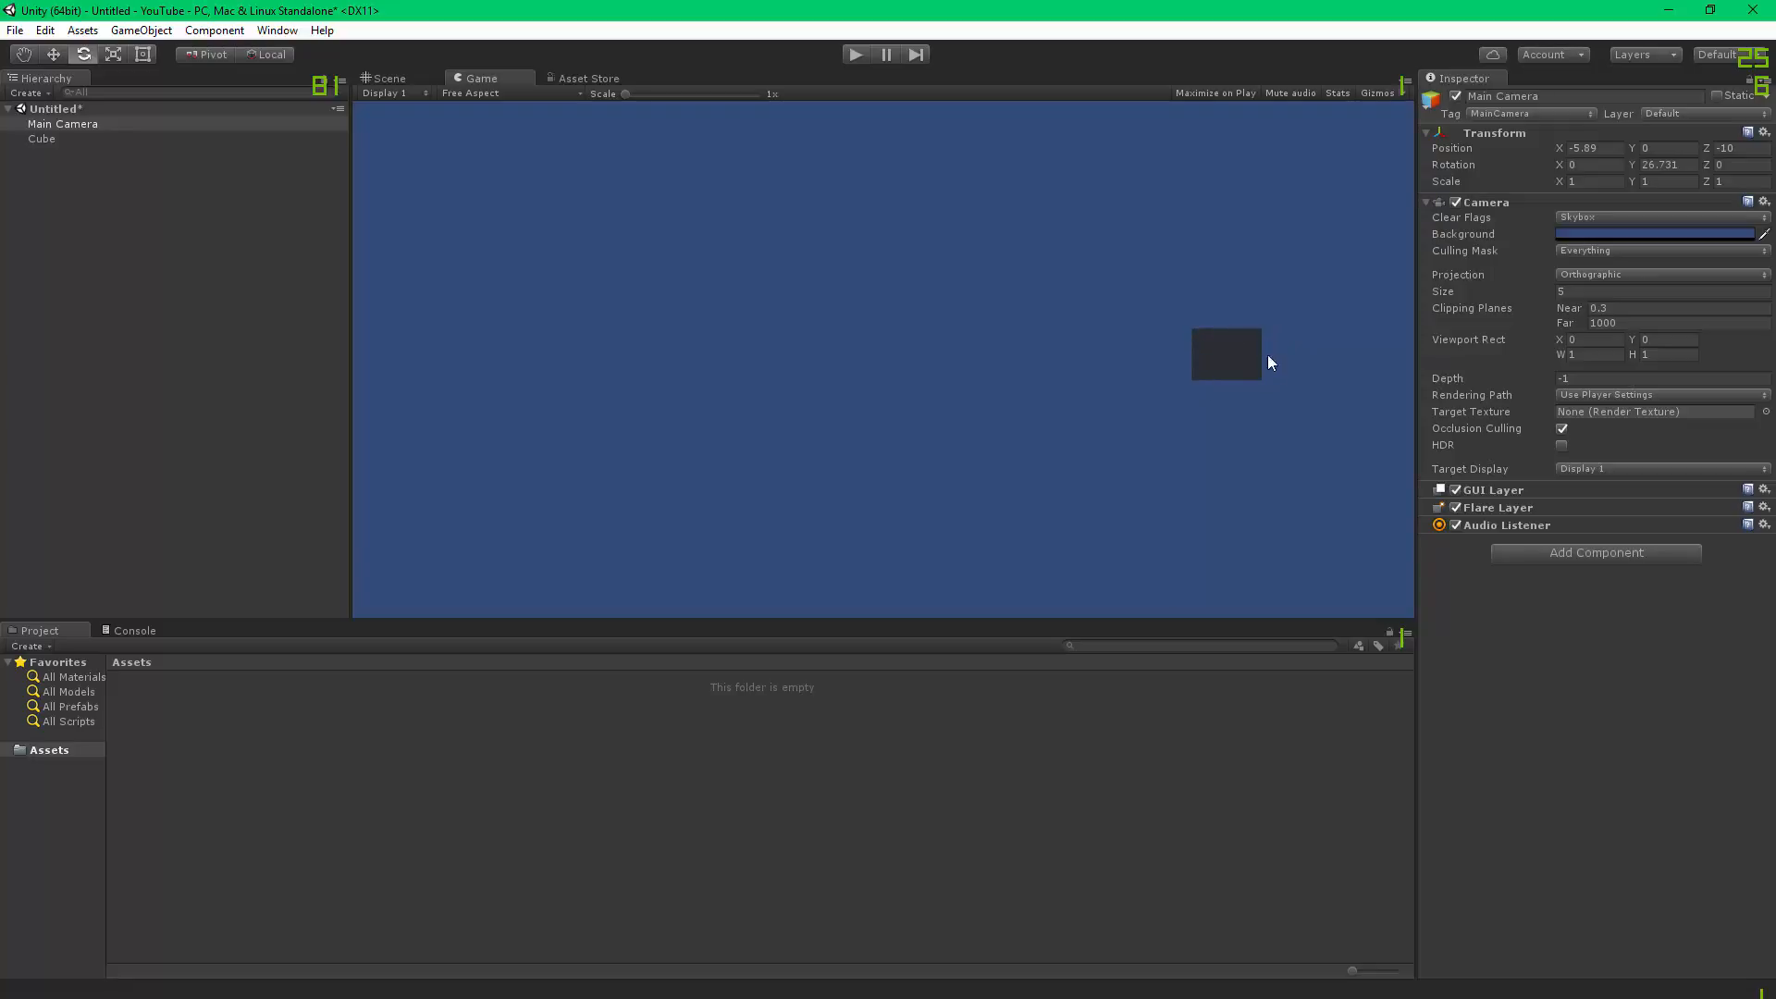
click(404, 81)
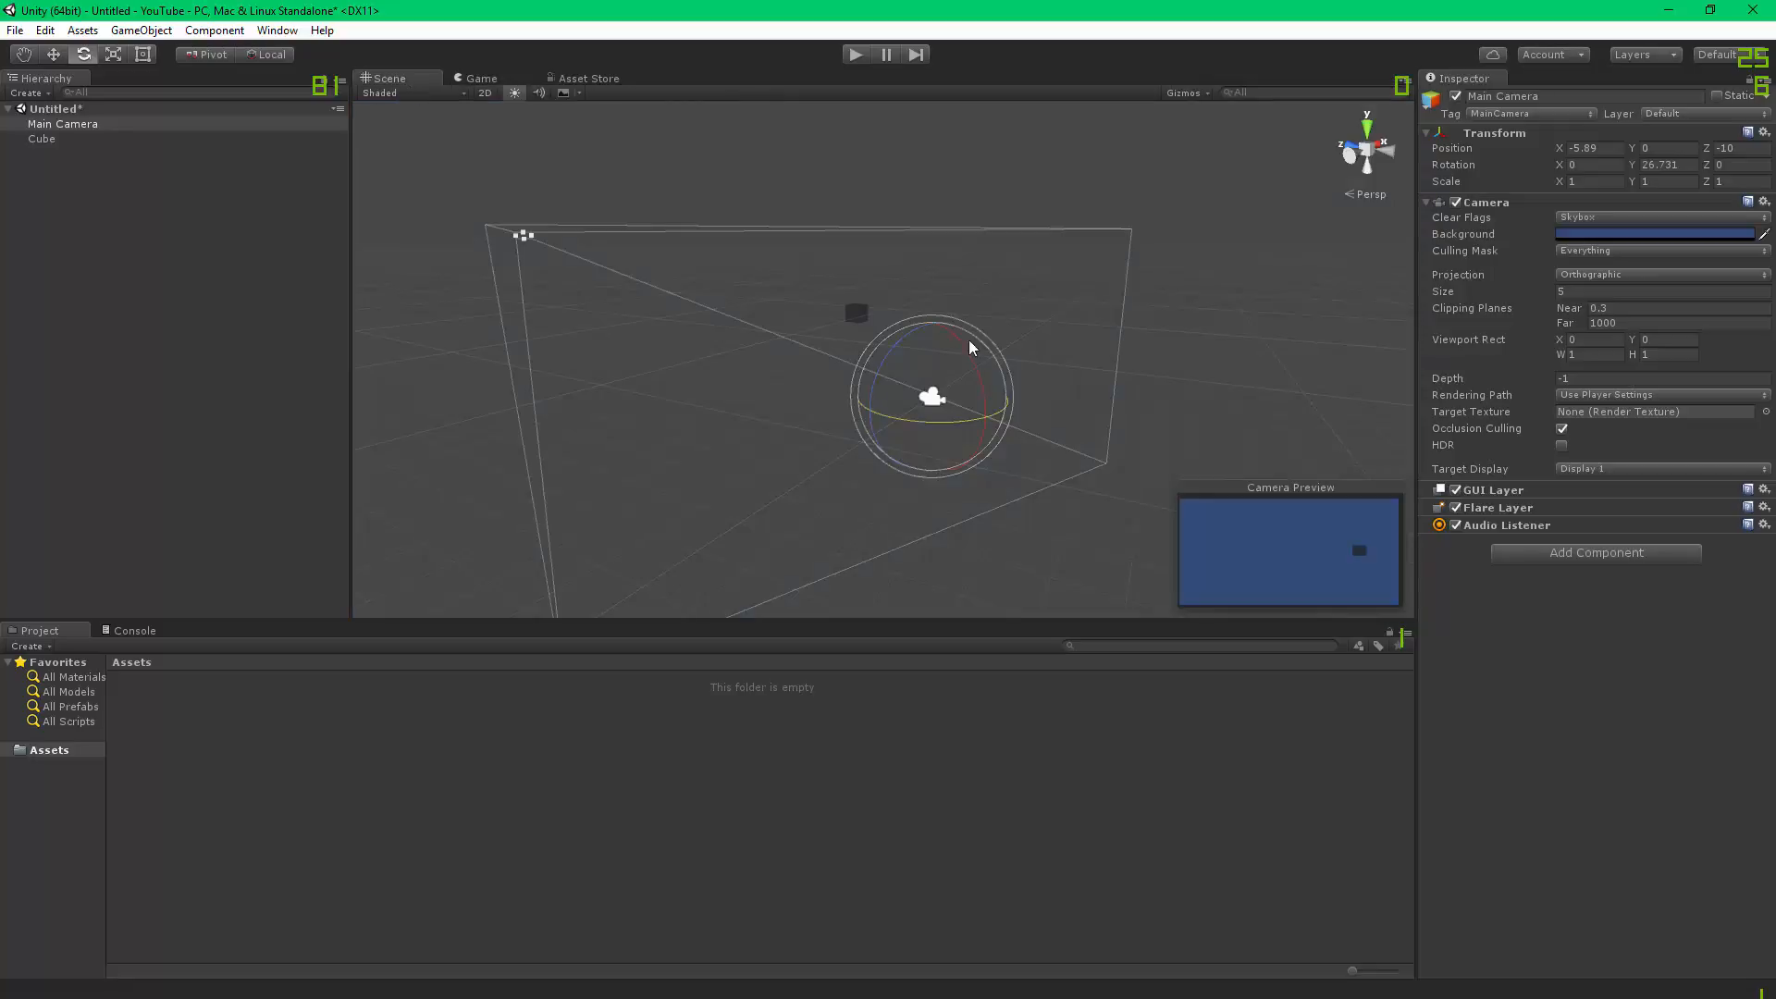
Clear the selection and save the scene as Test in the project's Assets folder.
click(185, 730)
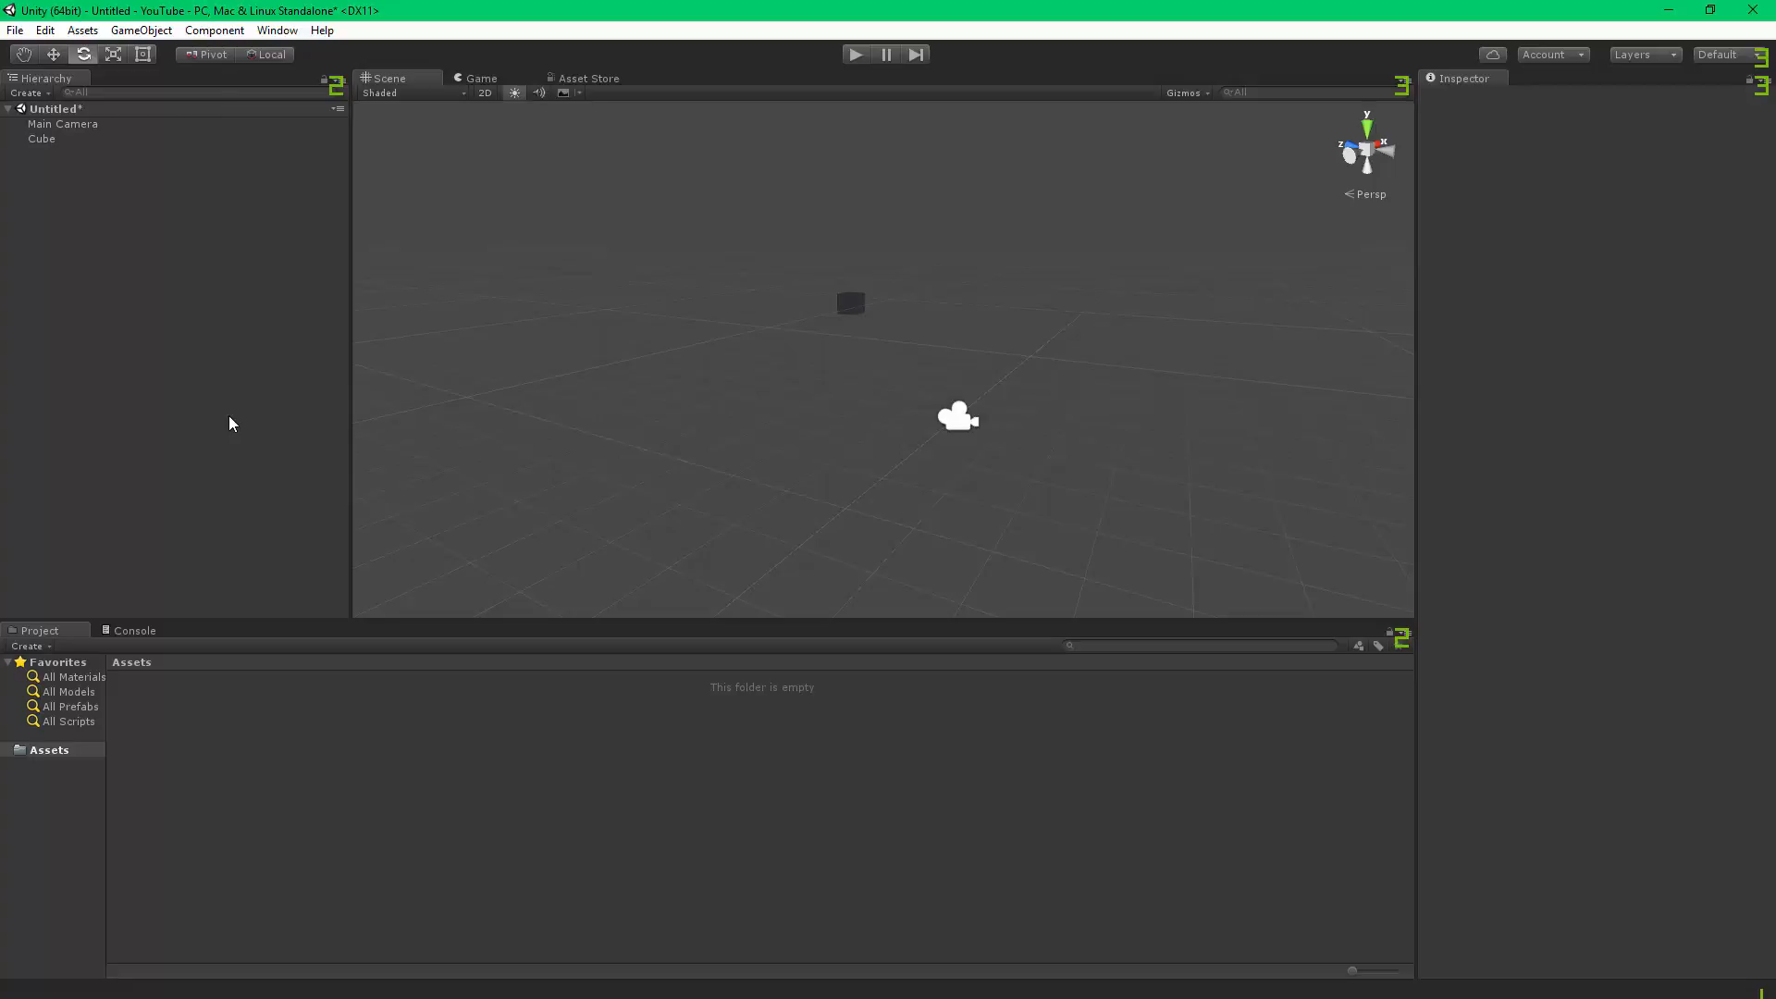
key(ctrl+s)
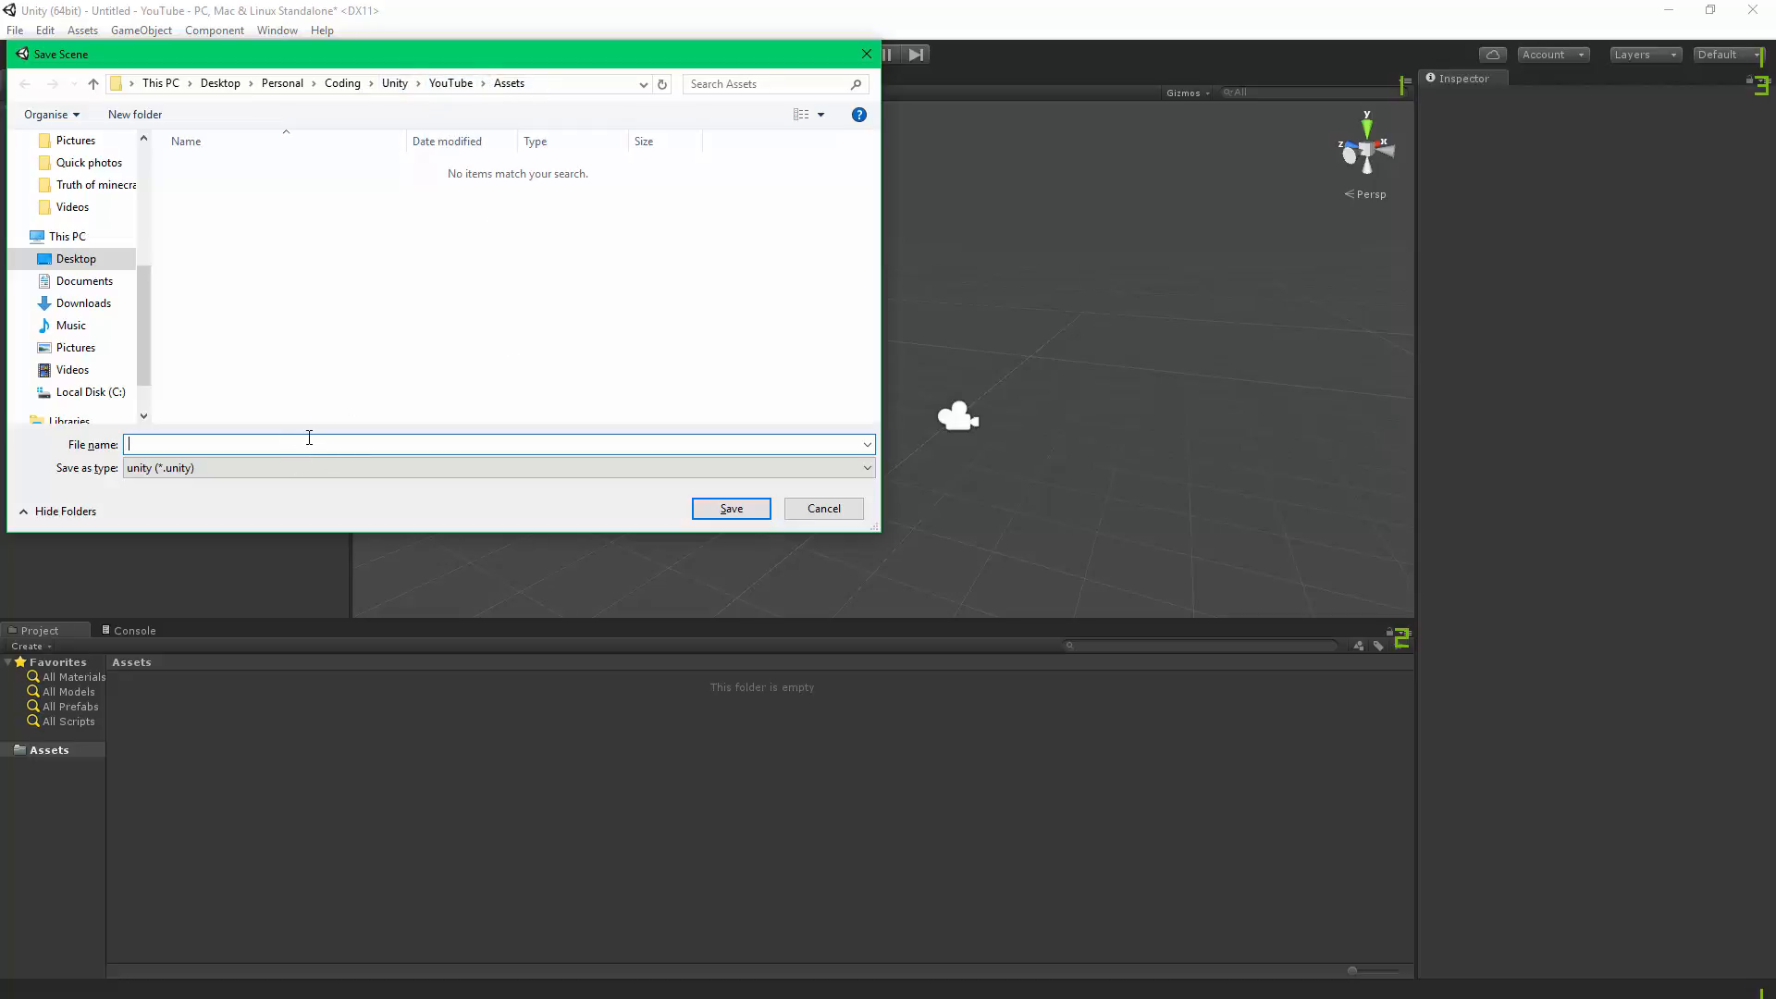
key(Return)
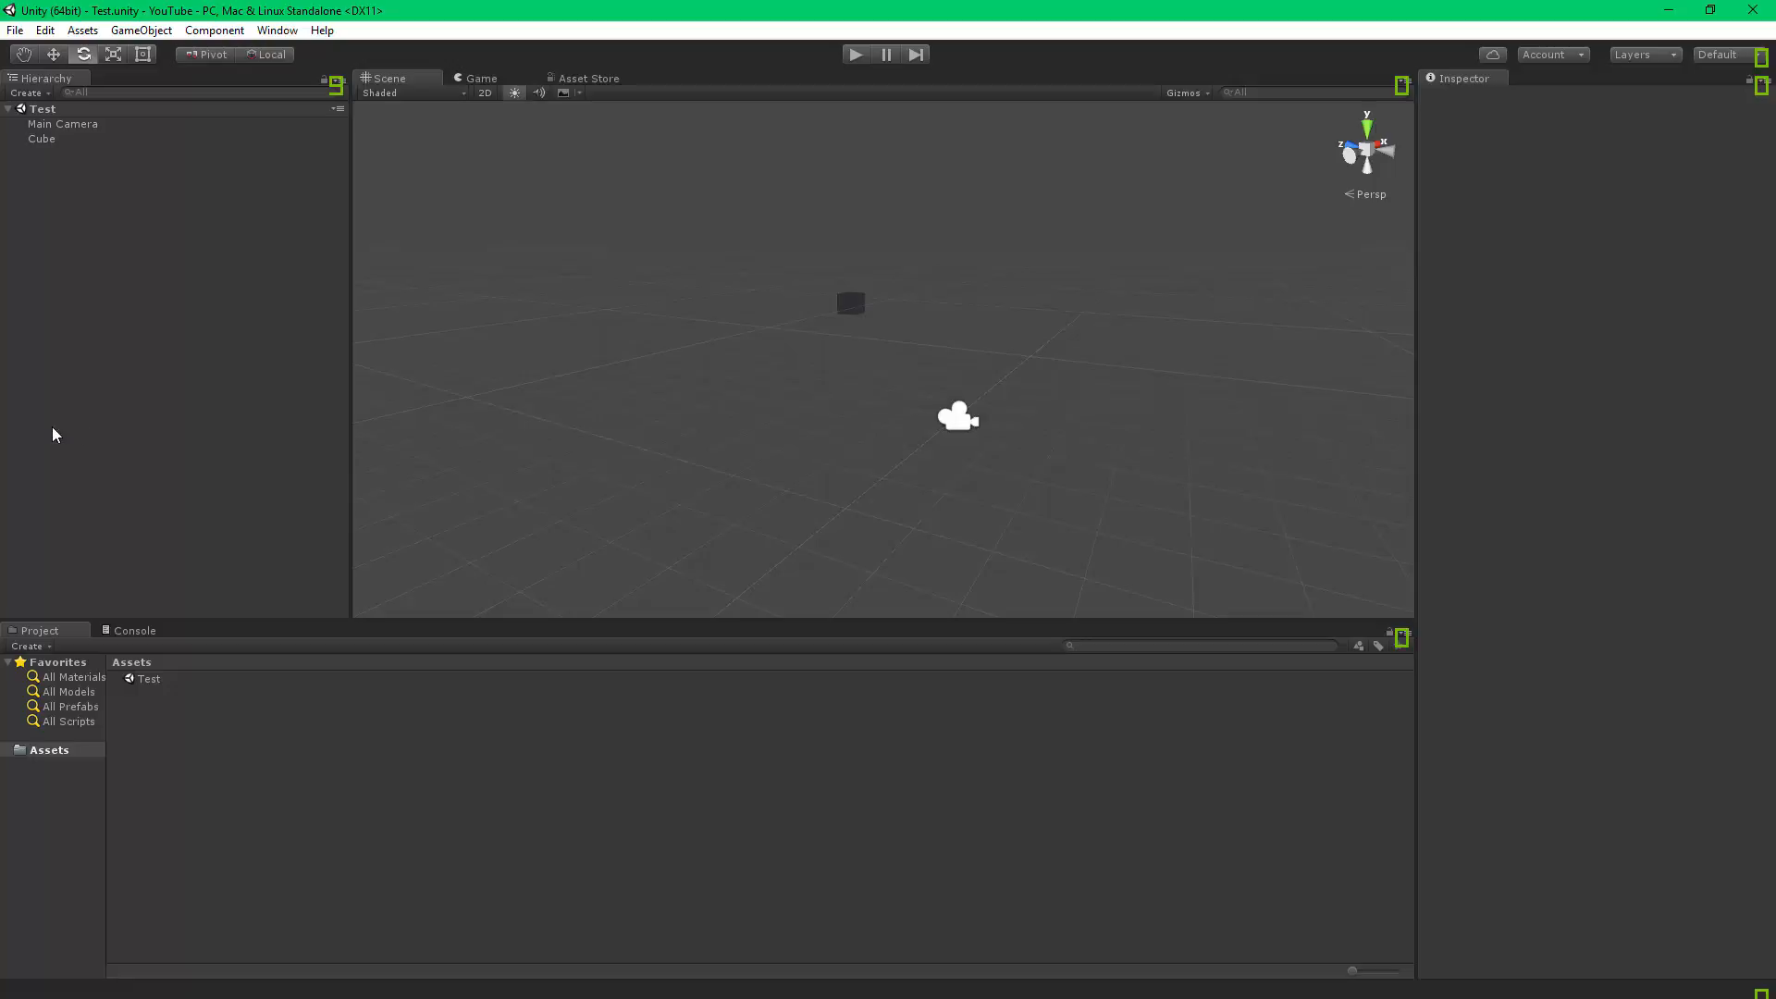
click(131, 632)
click(50, 633)
right_click(157, 360)
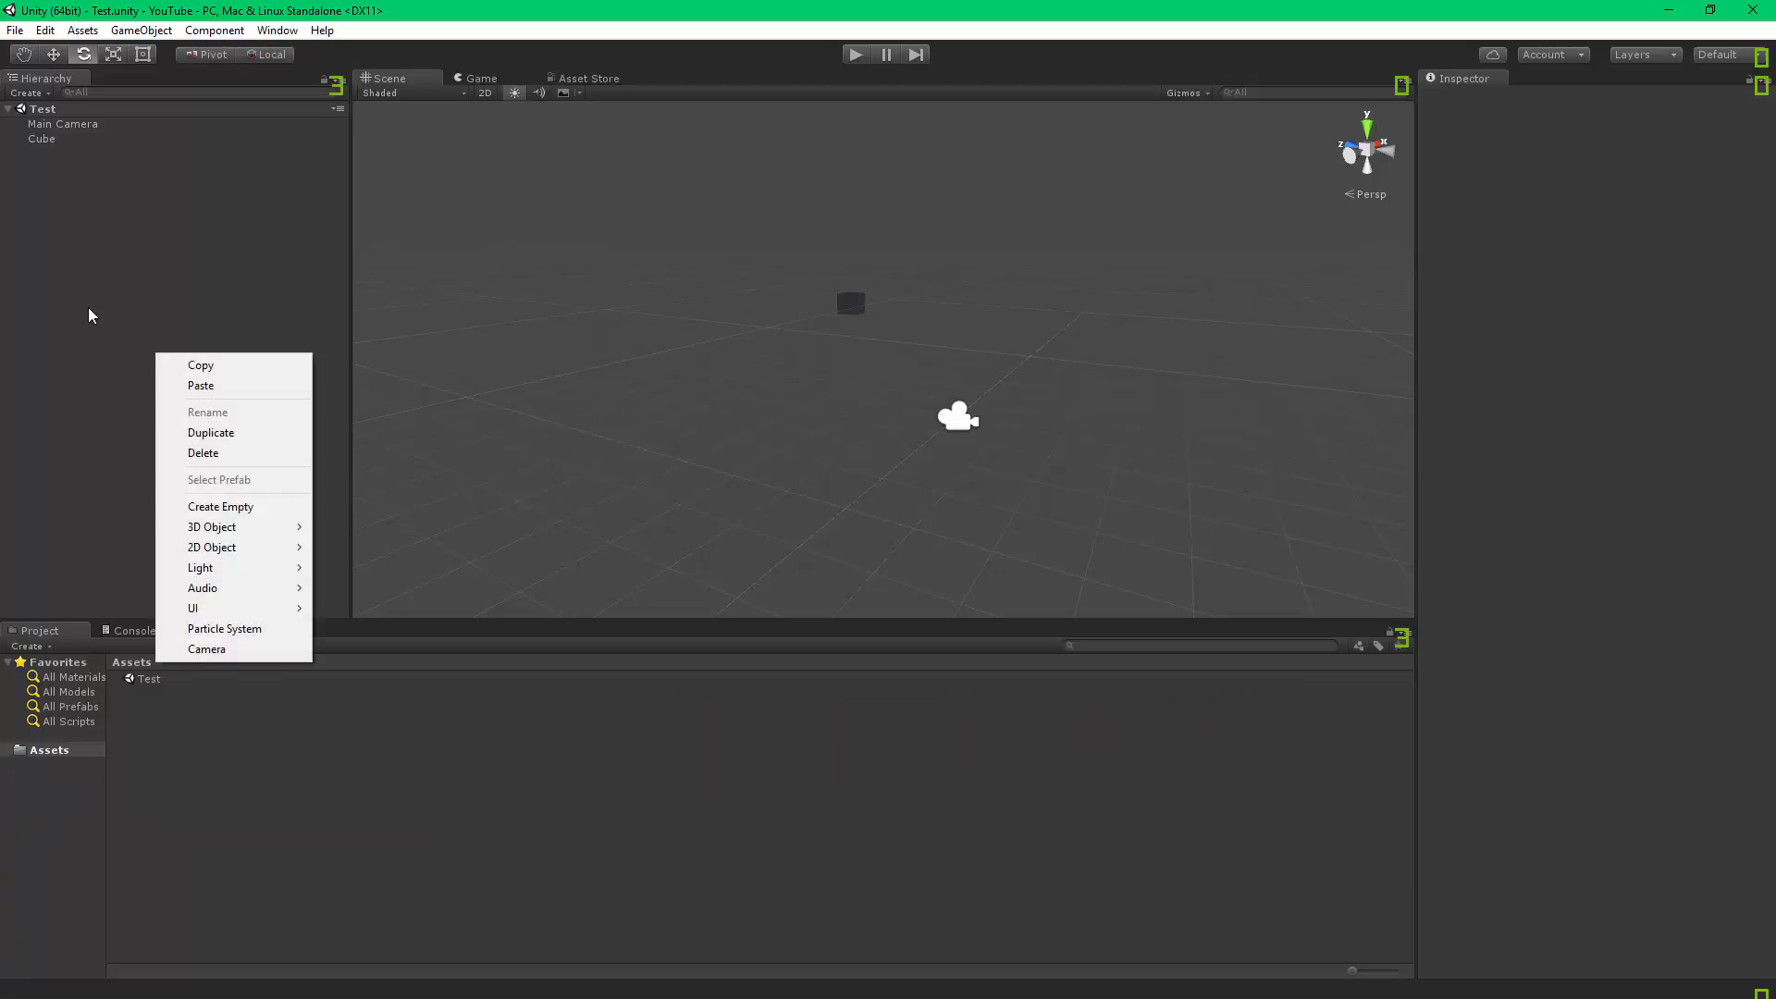
right_click(89, 308)
click(111, 259)
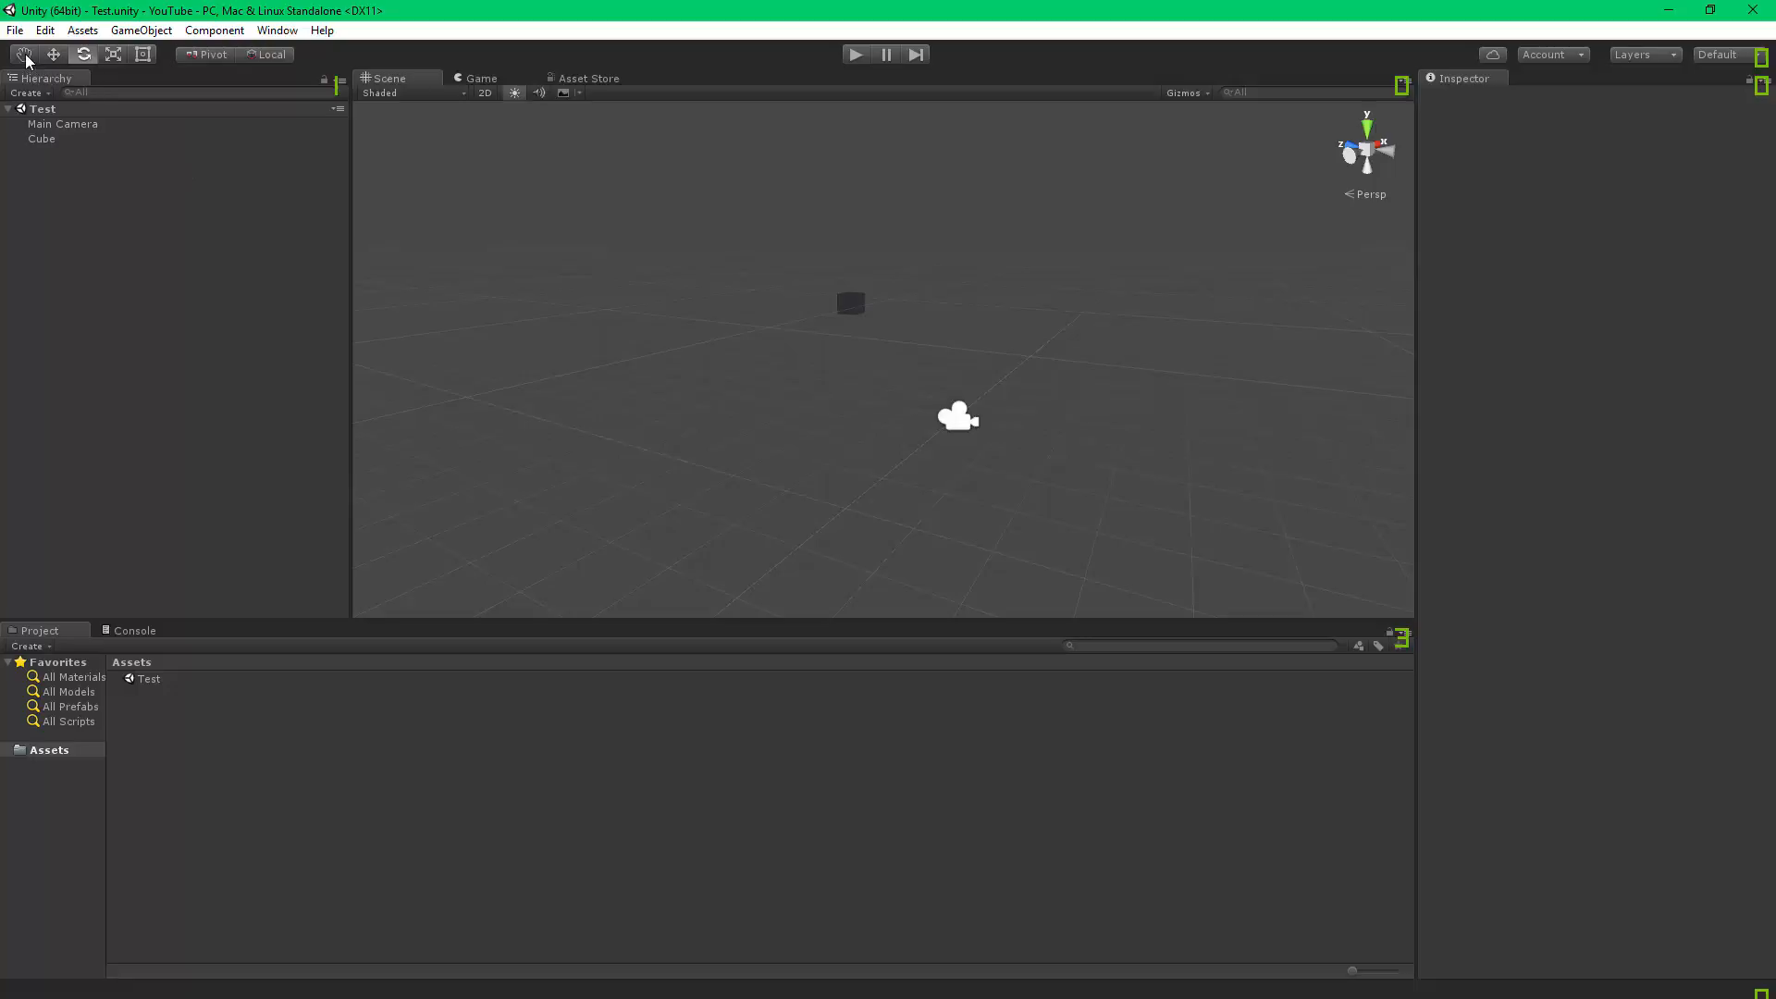
Go through the Scale, Rect, Rotate and Move tools, and shift the scene view with the Hand tool.
click(115, 56)
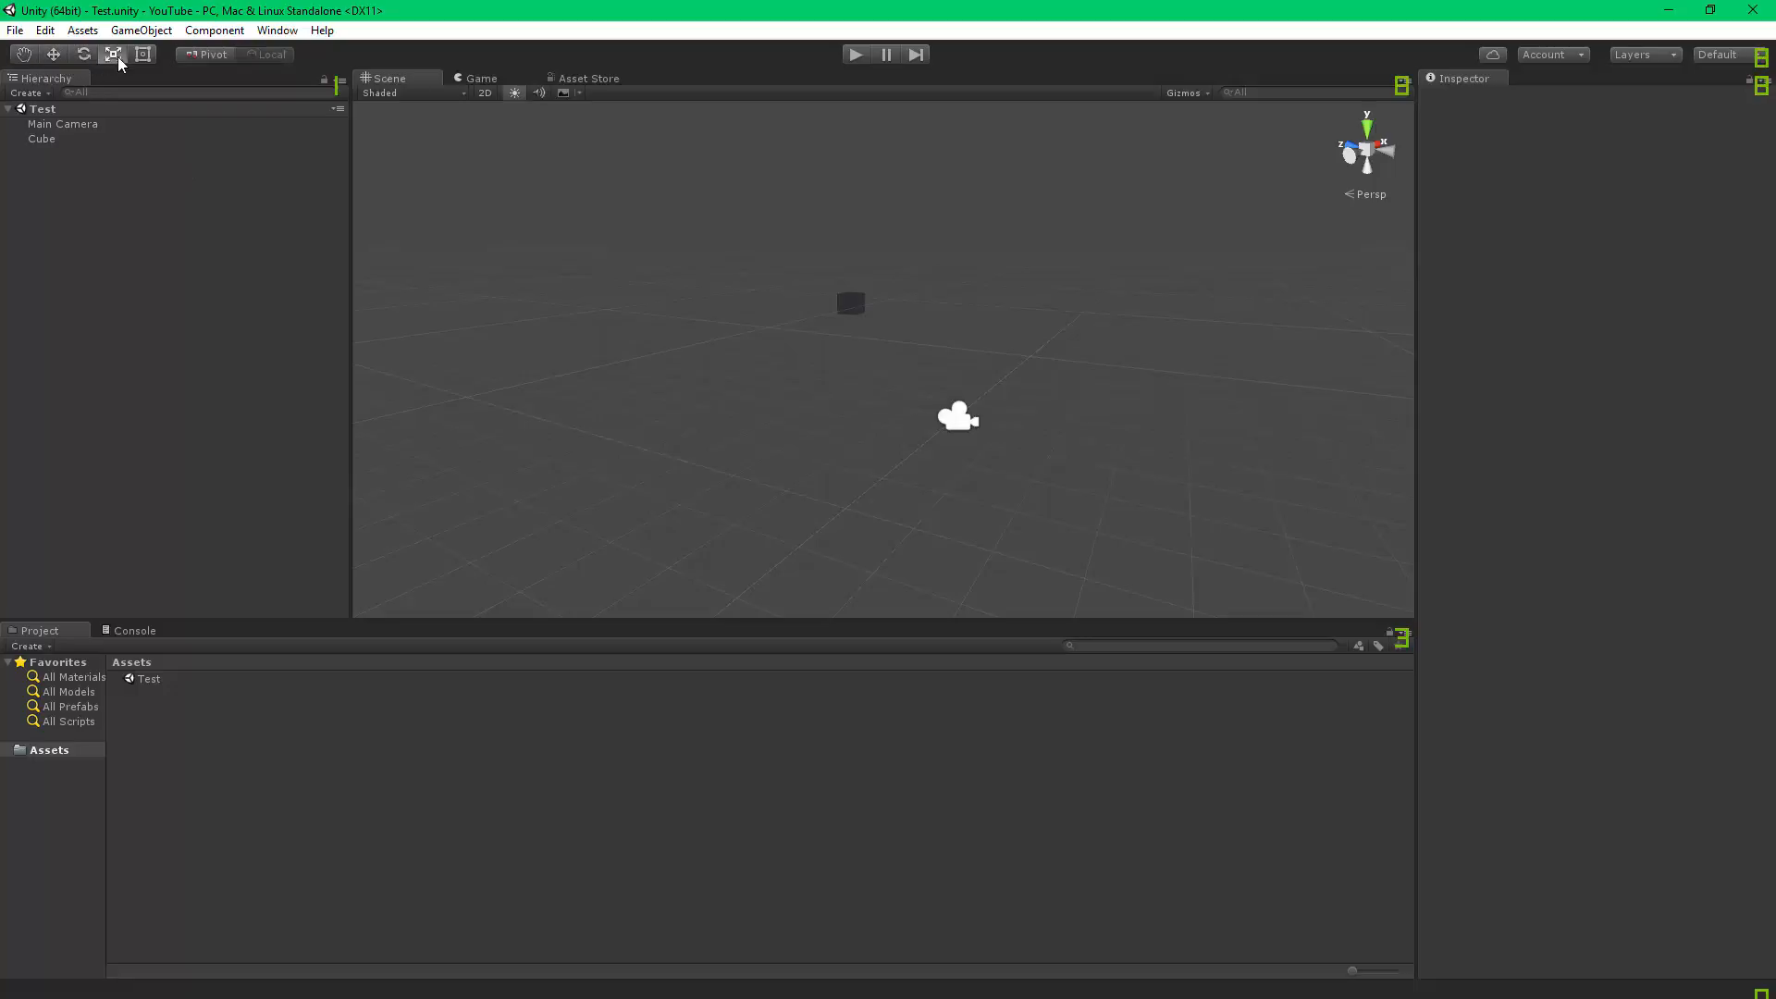
click(143, 56)
click(112, 55)
click(83, 55)
click(44, 57)
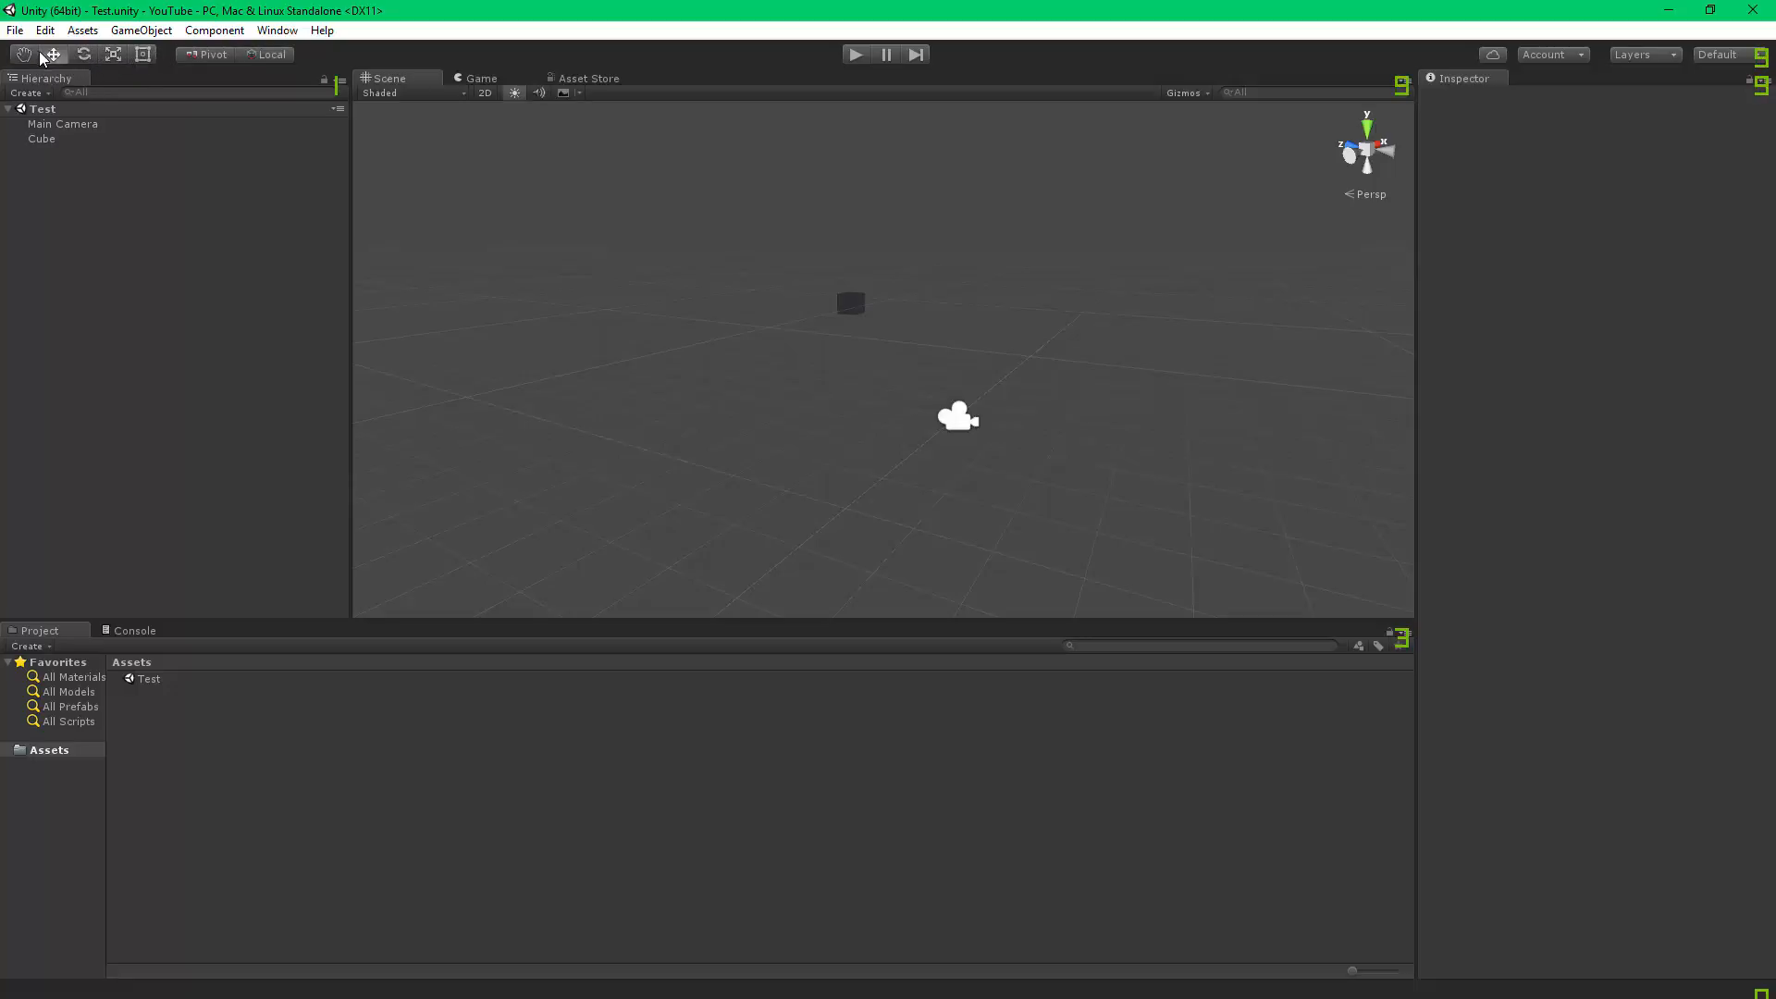
click(24, 55)
mouse_move(453, 286)
mouse_down()
mouse_move(519, 285)
mouse_move(656, 348)
mouse_move(385, 364)
mouse_move(464, 278)
mouse_up()
mouse_move(463, 278)
right_down()
mouse_move(668, 285)
mouse_move(196, 265)
mouse_move(904, 286)
mouse_move(302, 274)
mouse_move(484, 277)
right_up()
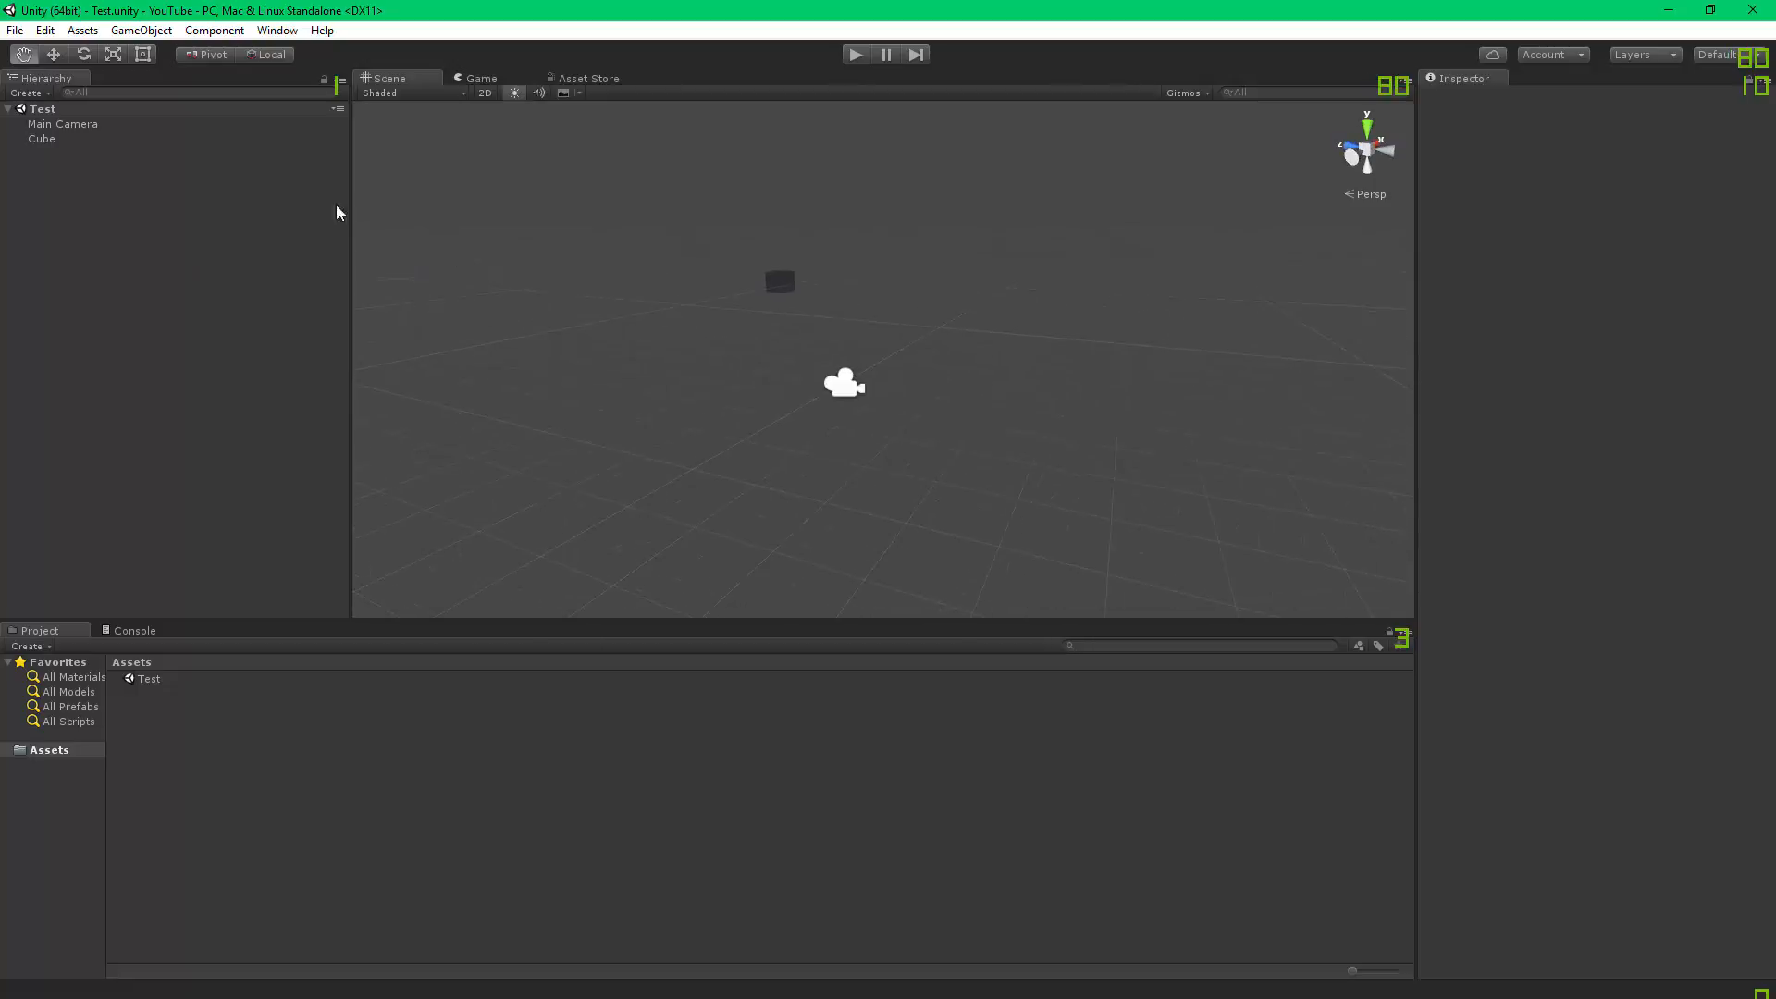
Move the cube with the Move tool to about X -9.93, Z -5.36, in front of the camera.
click(56, 58)
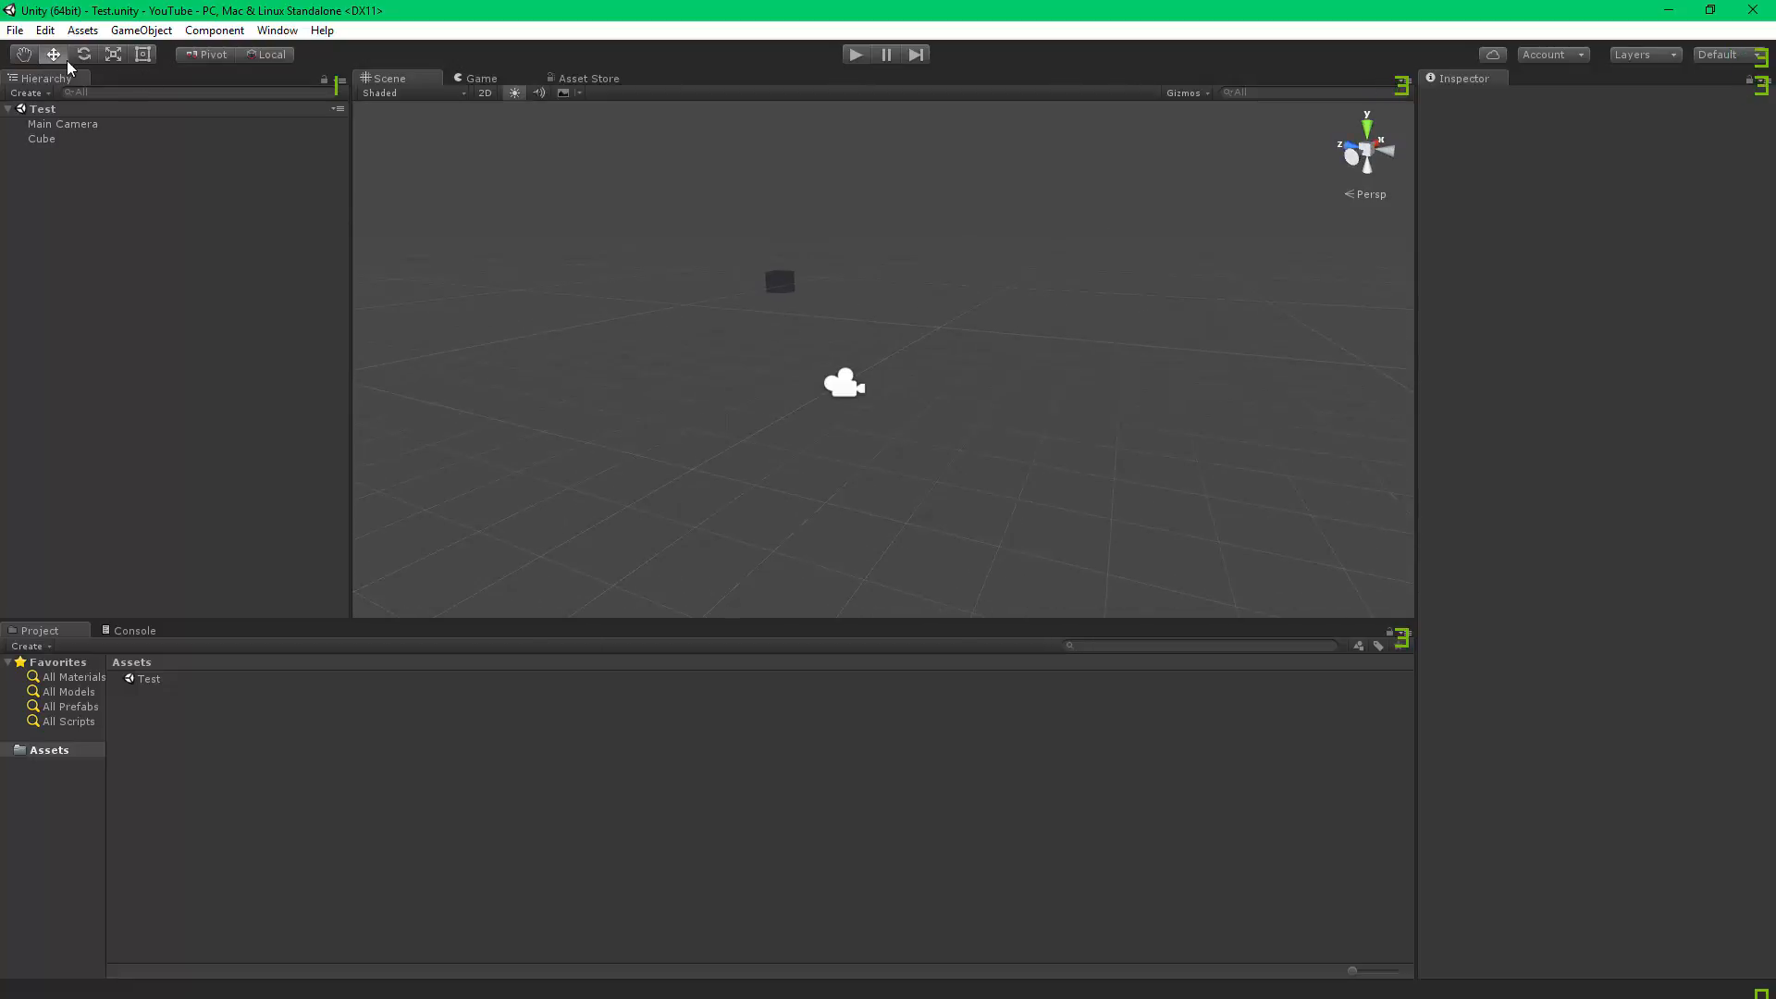
click(788, 279)
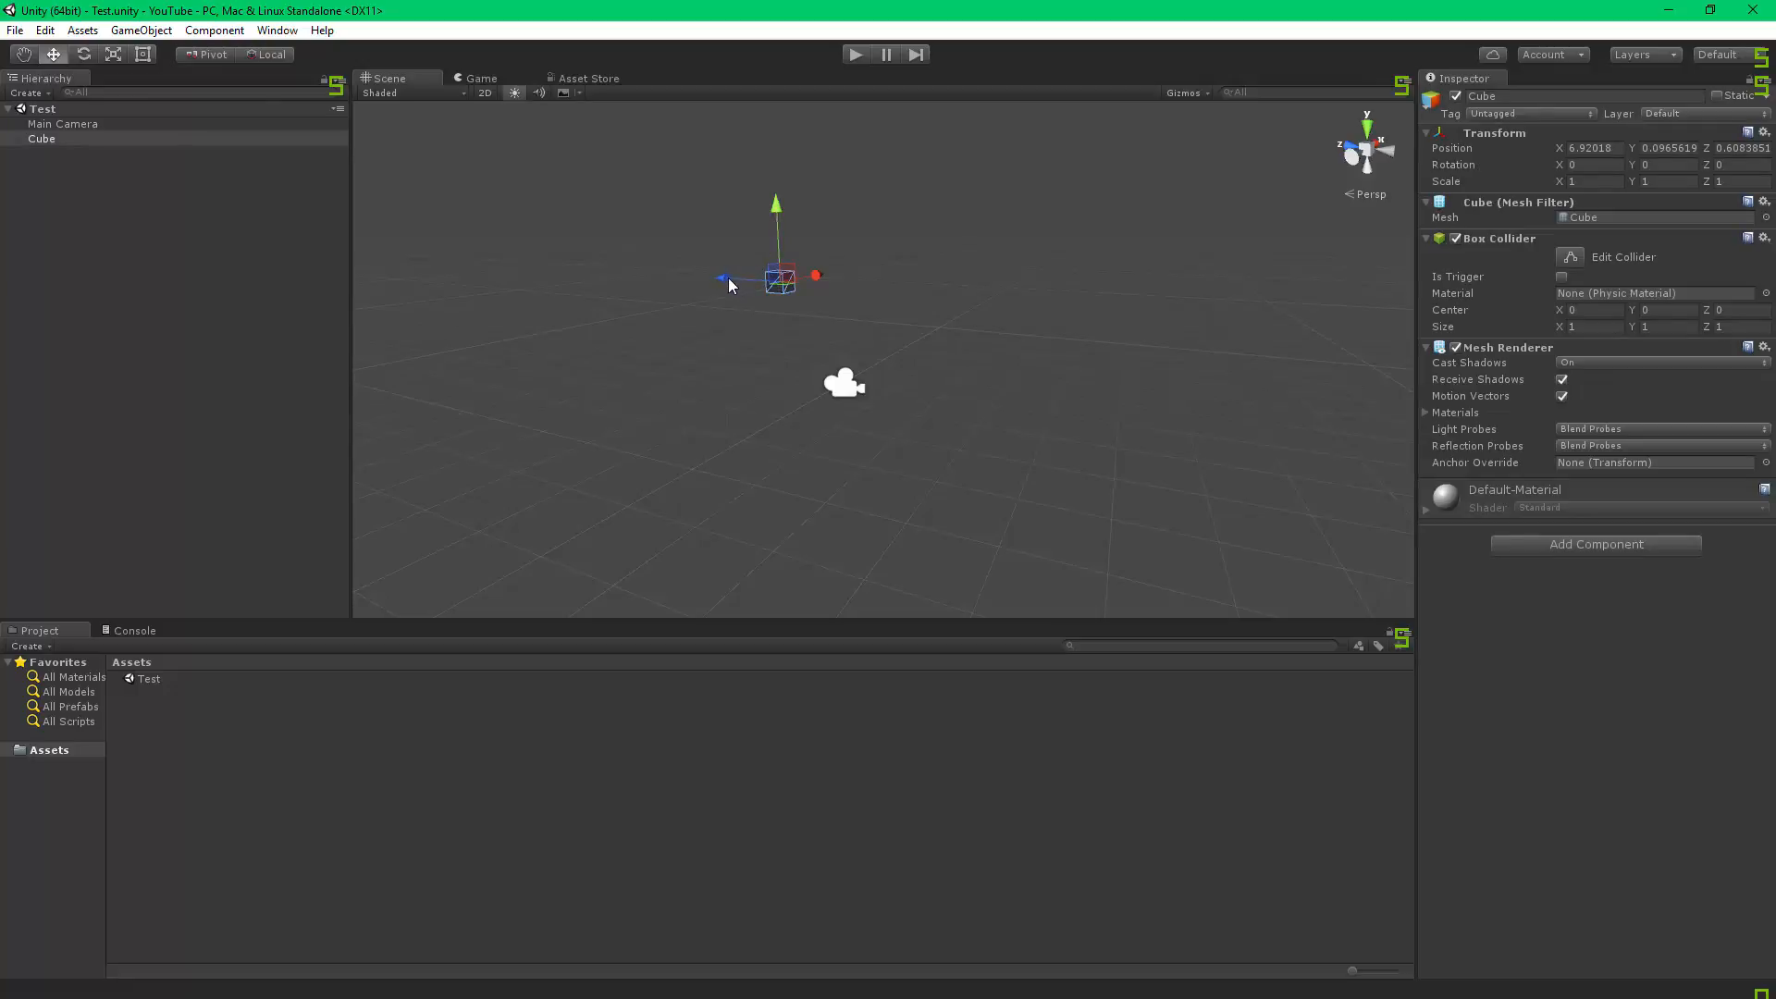
drag(729, 277, 427, 208)
Rotate the cube around several axes to about X -24.6, Y -92.5, Z 44.6.
click(83, 54)
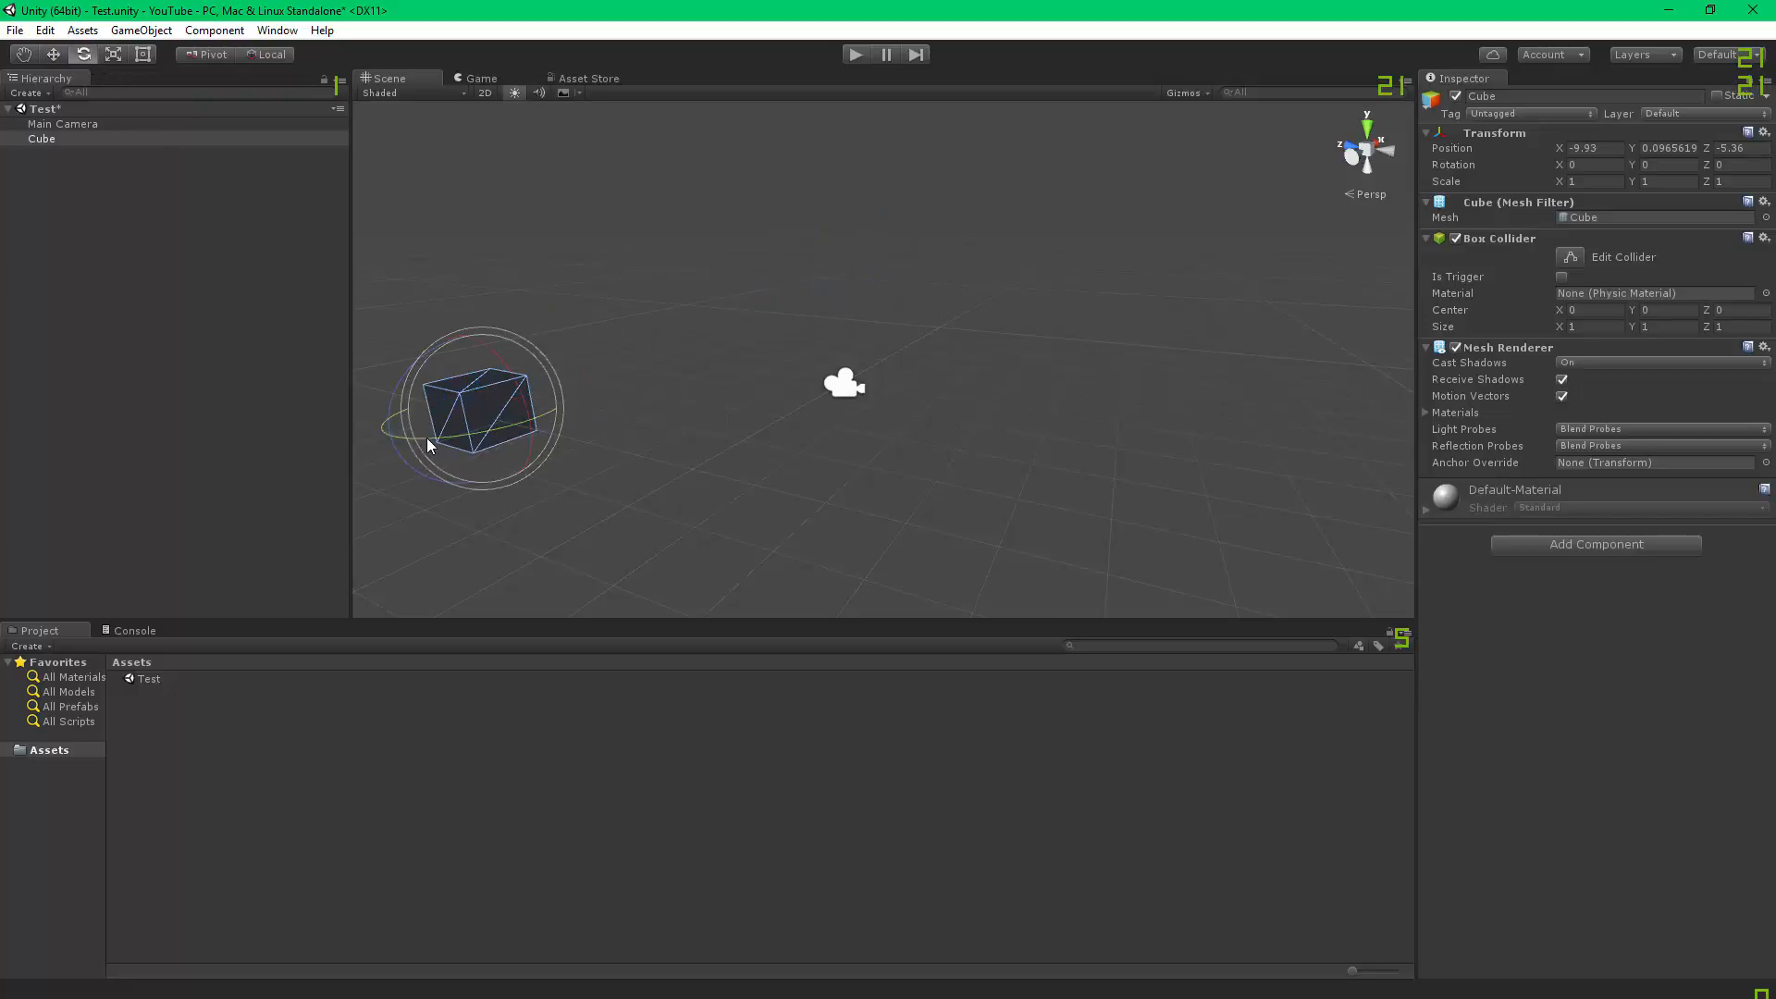
drag(424, 444, 500, 479)
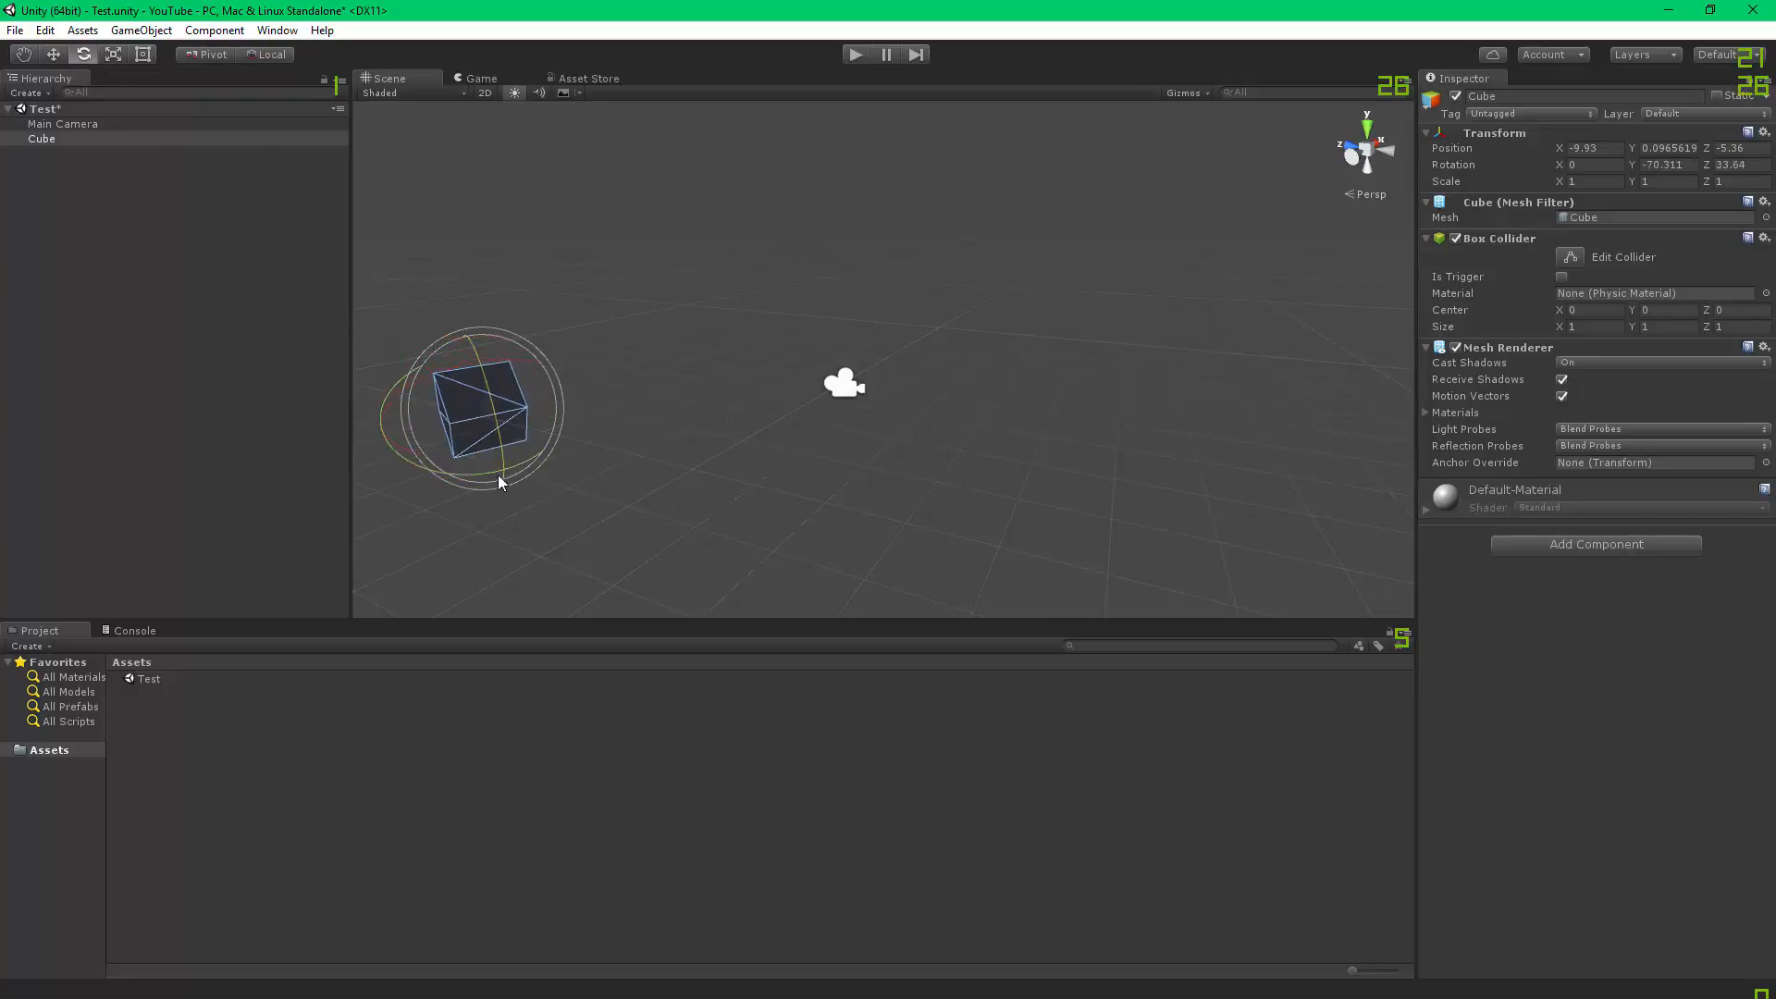
drag(452, 368, 563, 365)
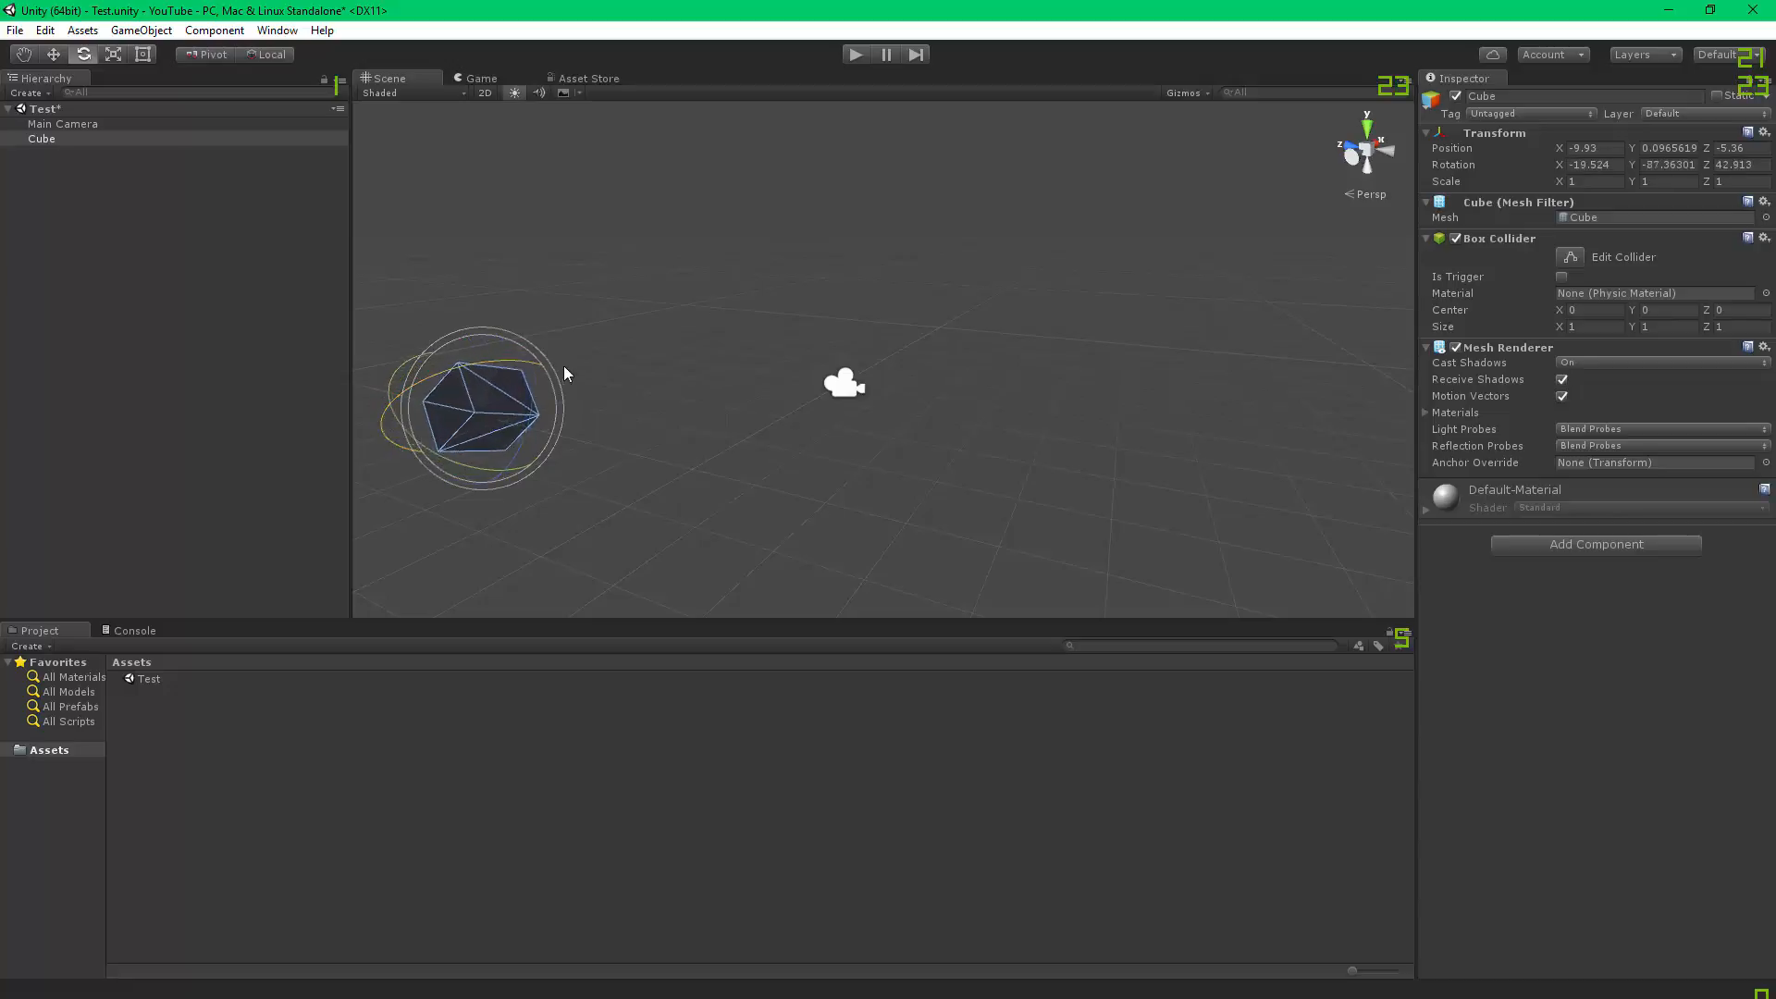
Scale the cube uniformly to about 1.6 and switch to the Rect tool.
click(113, 54)
drag(479, 407, 541, 407)
click(142, 56)
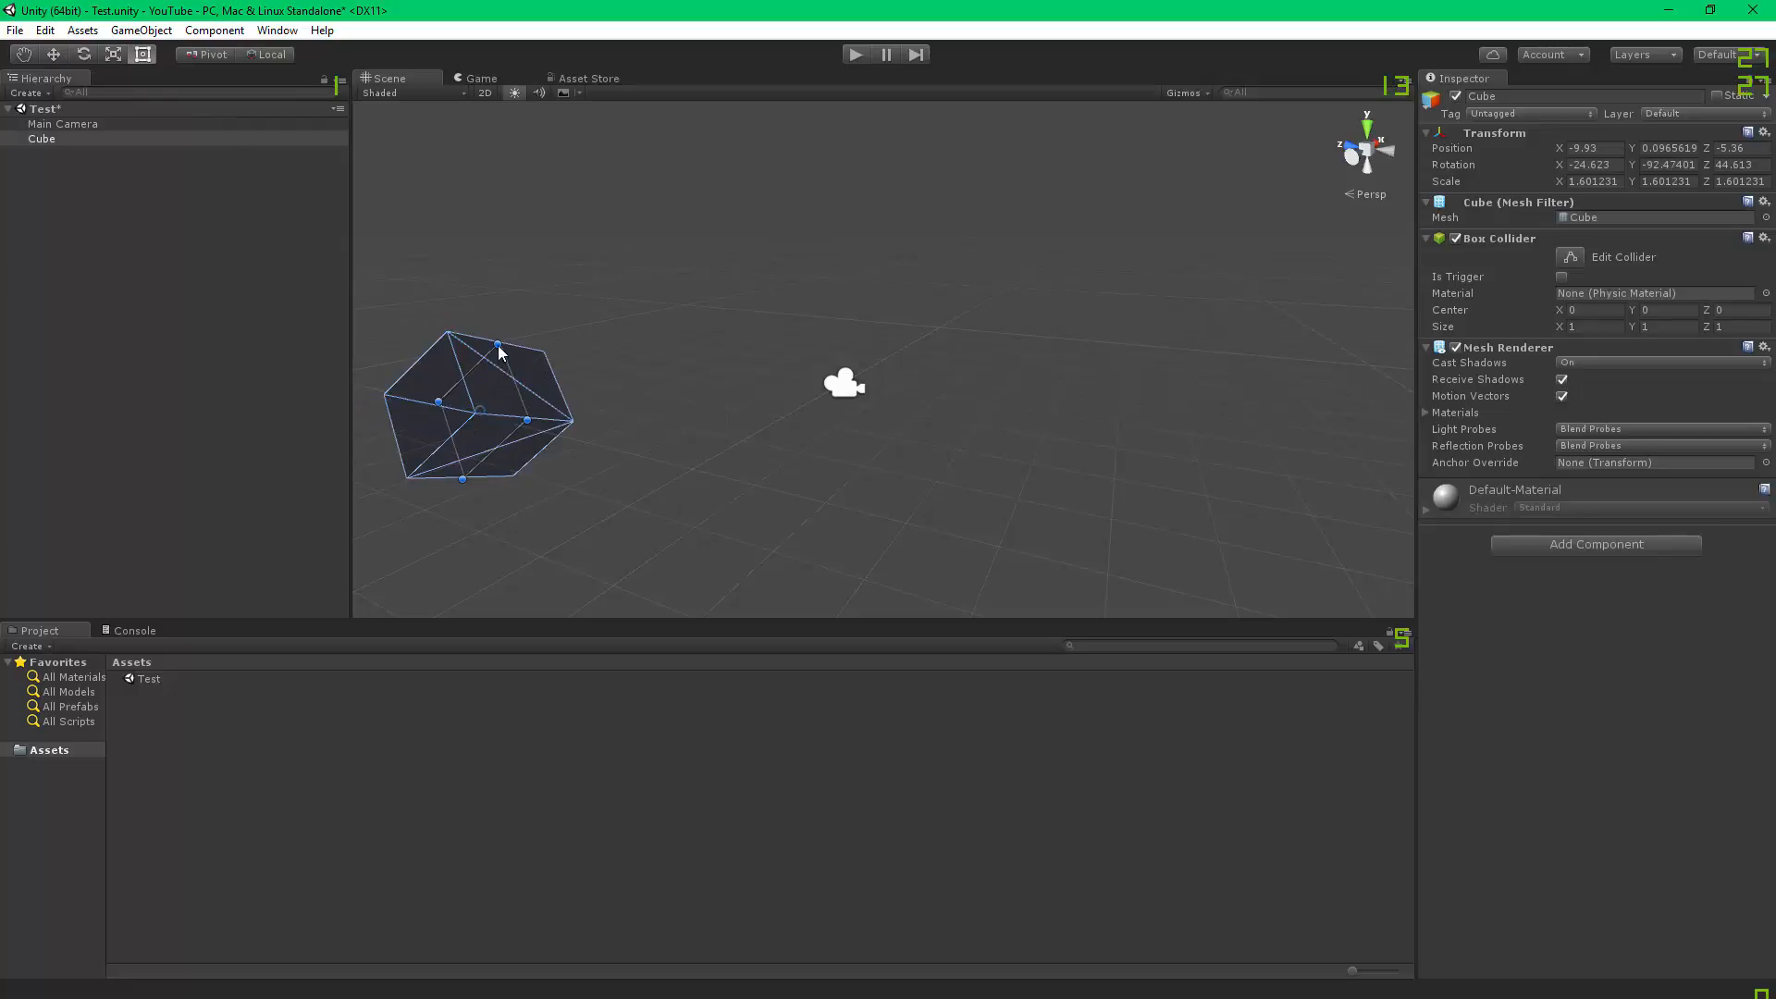
Stretch the cube with the Rect tool to a scale of about 3.63 by 2.89 by 1.6.
drag(497, 344, 513, 214)
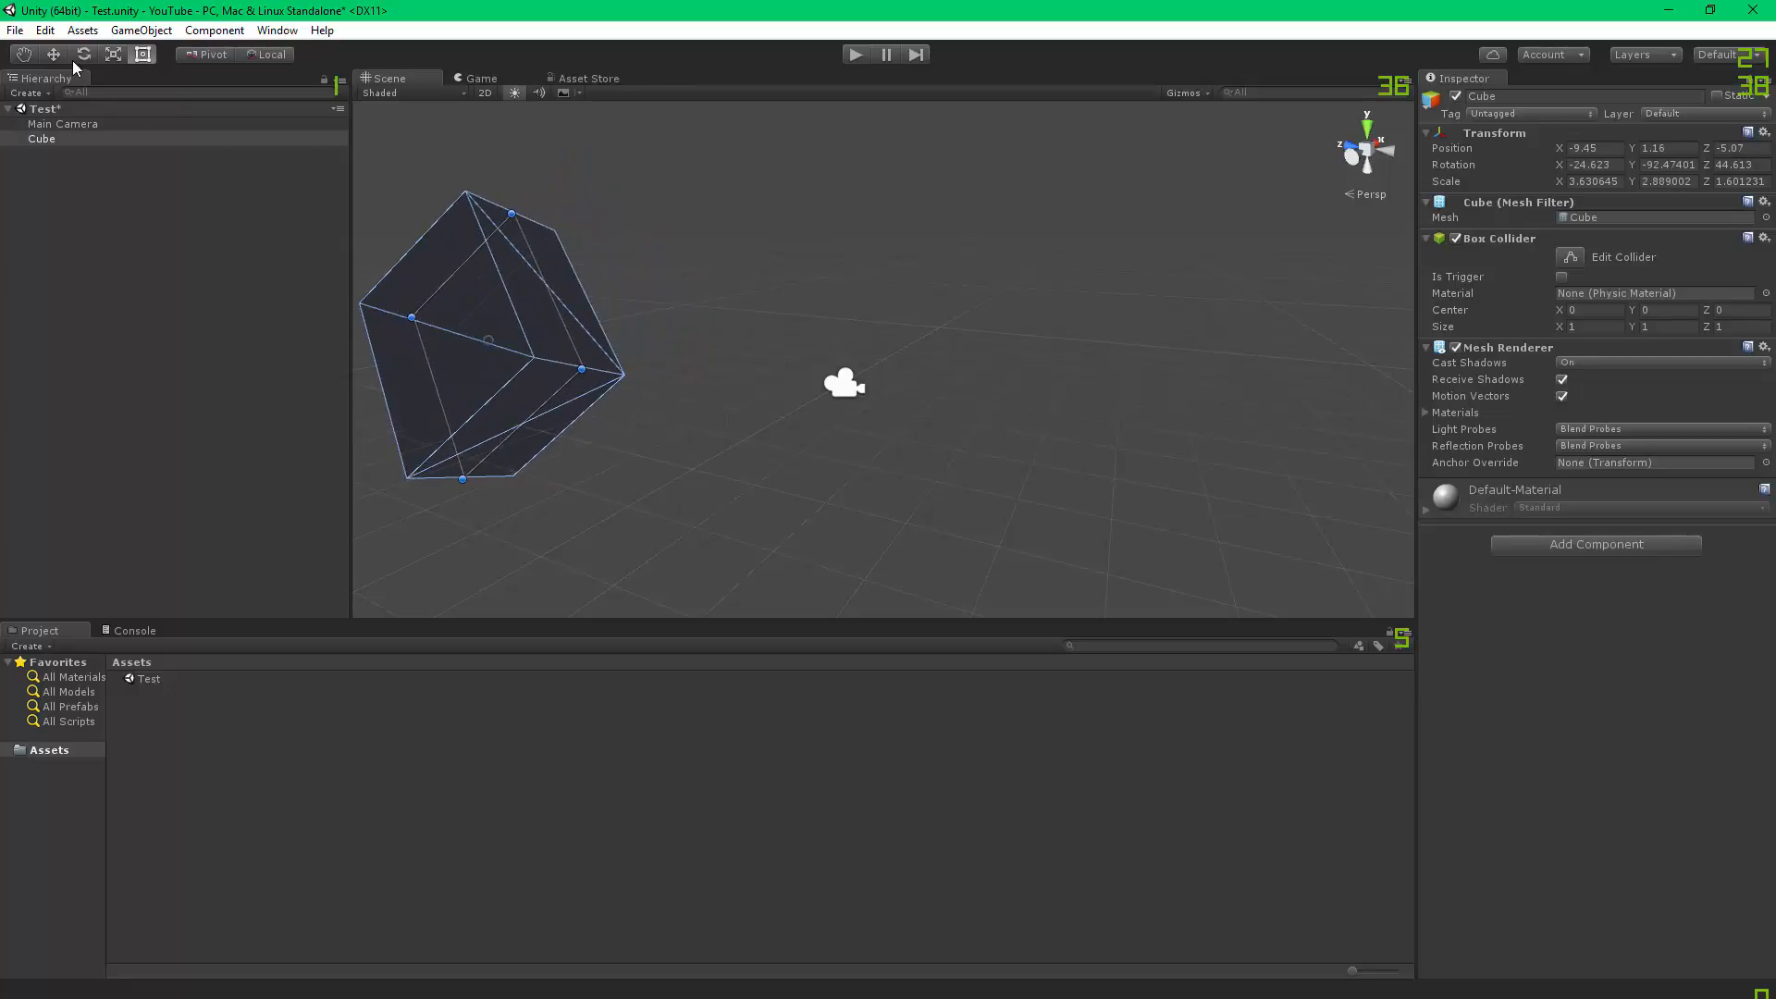
scroll(488, 403, up, 3)
middle_drag(489, 403, 625, 392)
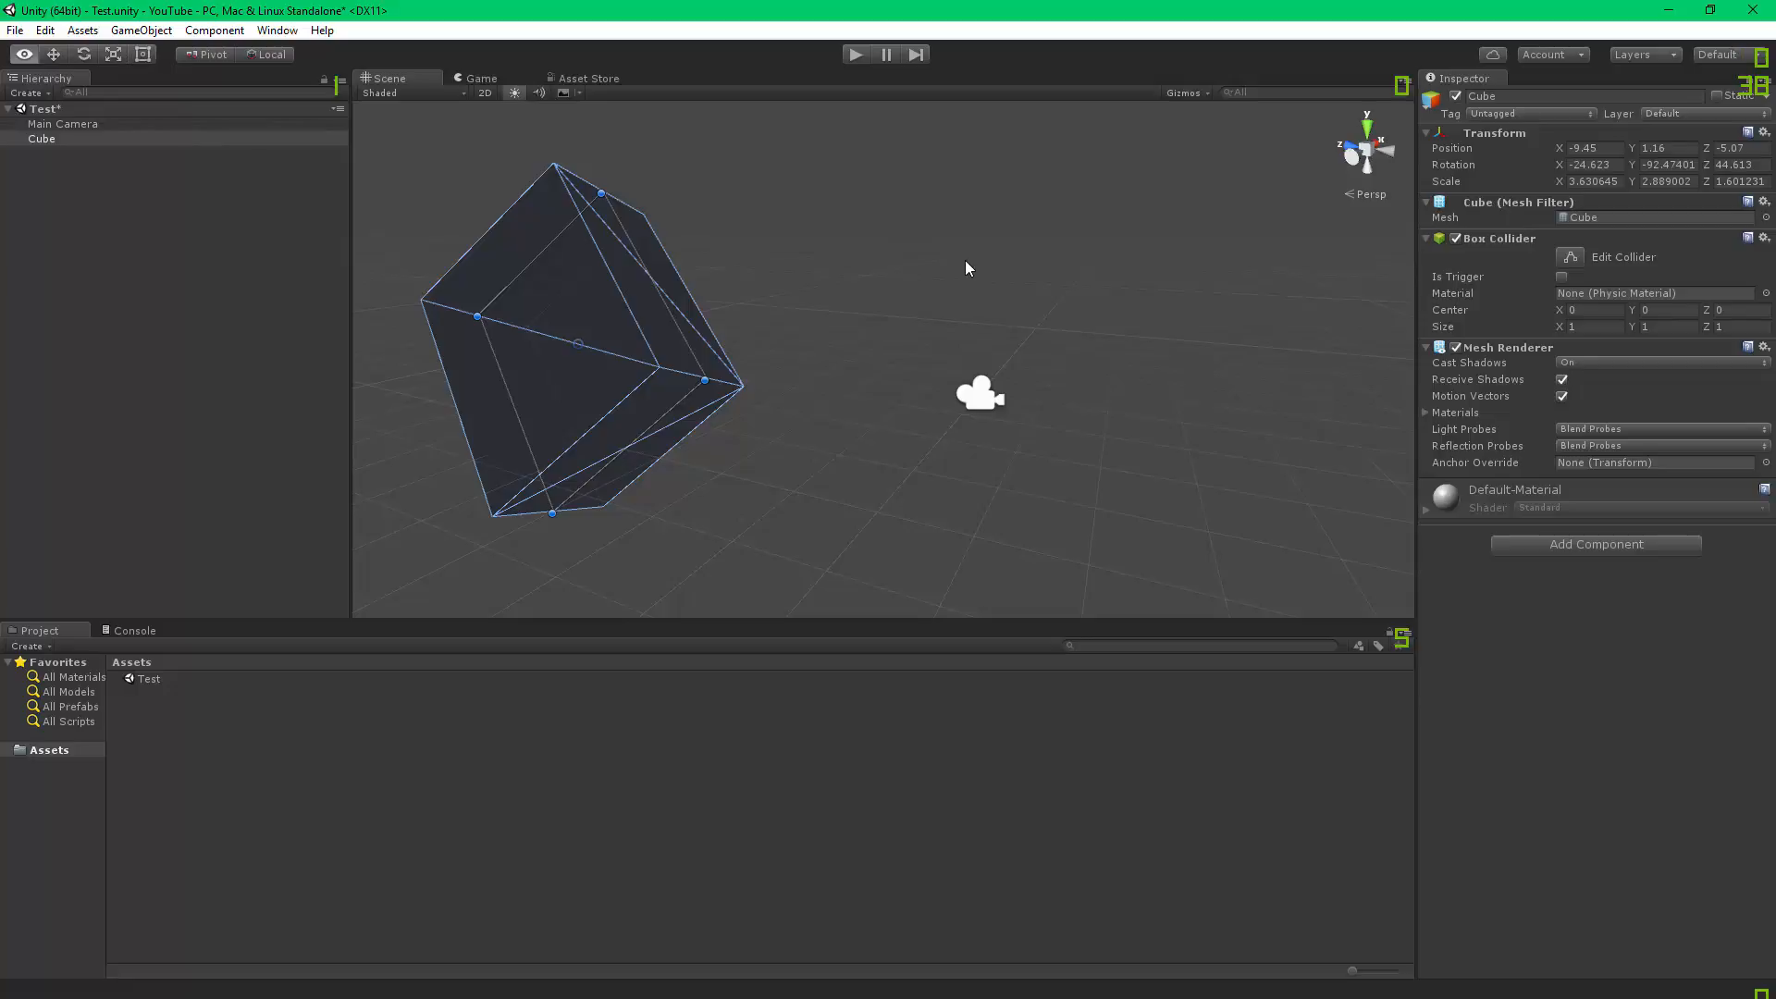
Examine the stretched cube by orbiting, panning and zooming the scene view, and deselect it.
alt+drag(963, 266, 305, 269)
right_drag(303, 261, 918, 267)
middle_drag(666, 305, 795, 201)
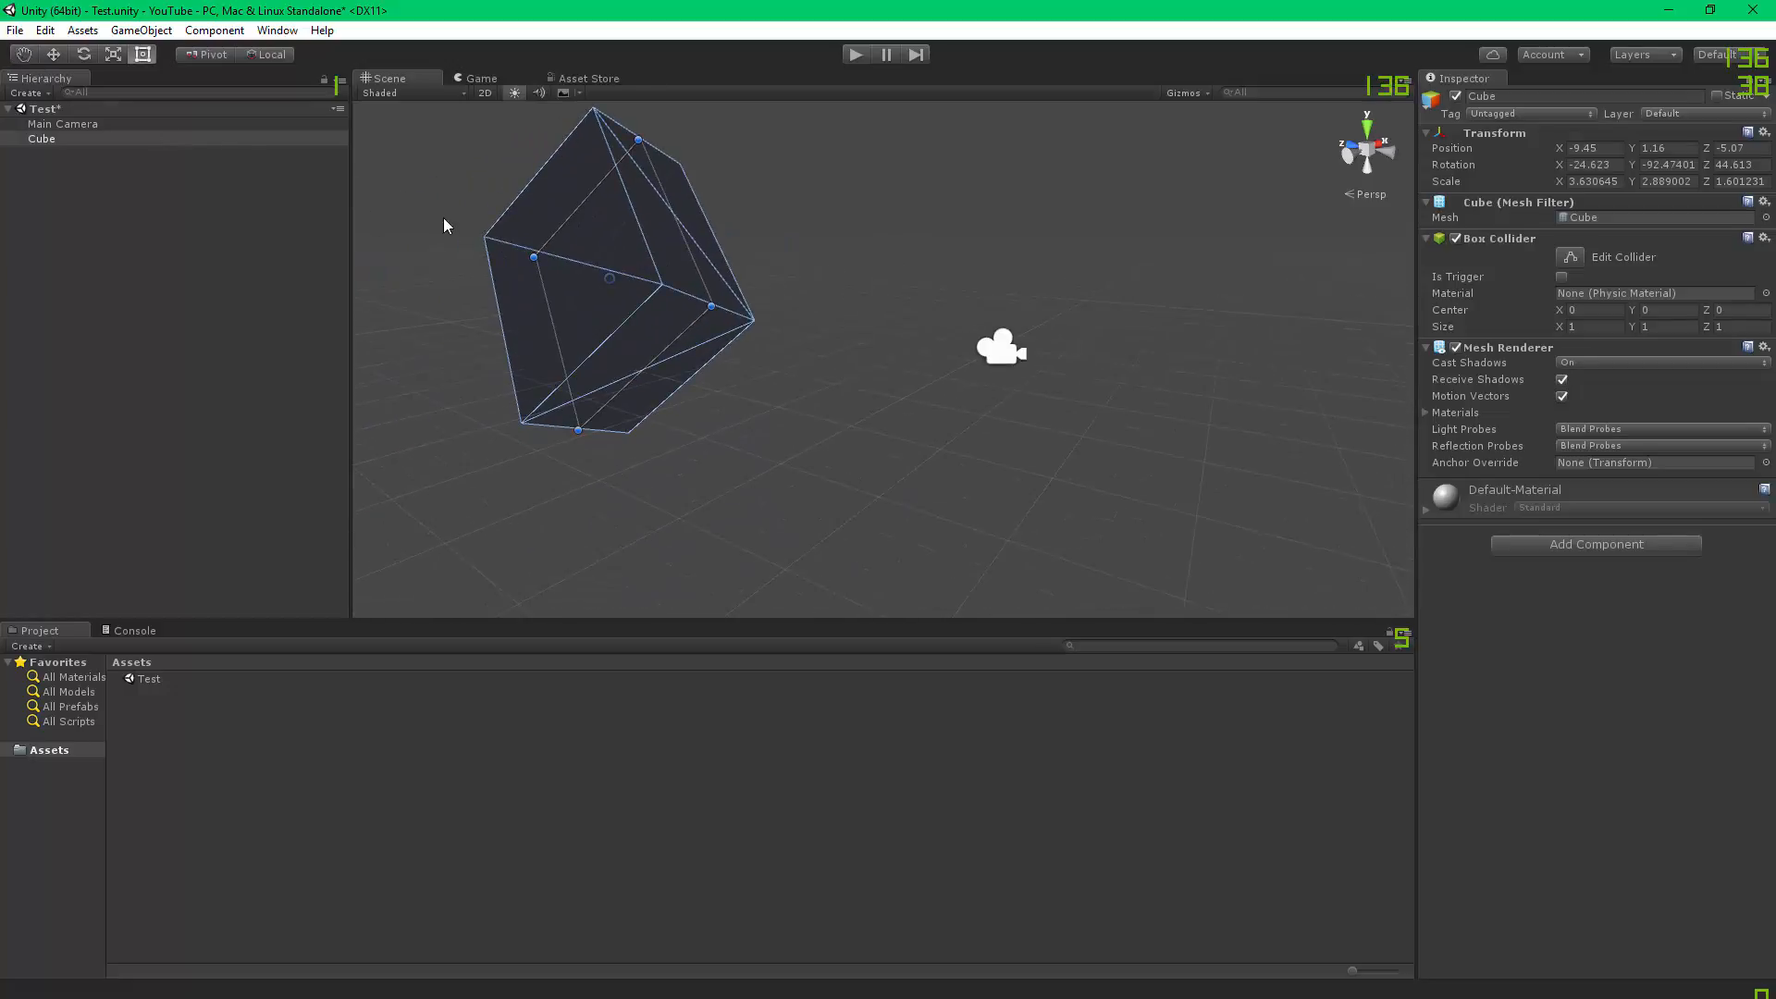
middle_drag(495, 236, 559, 229)
drag(650, 228, 587, 240)
key(t)
click(585, 241)
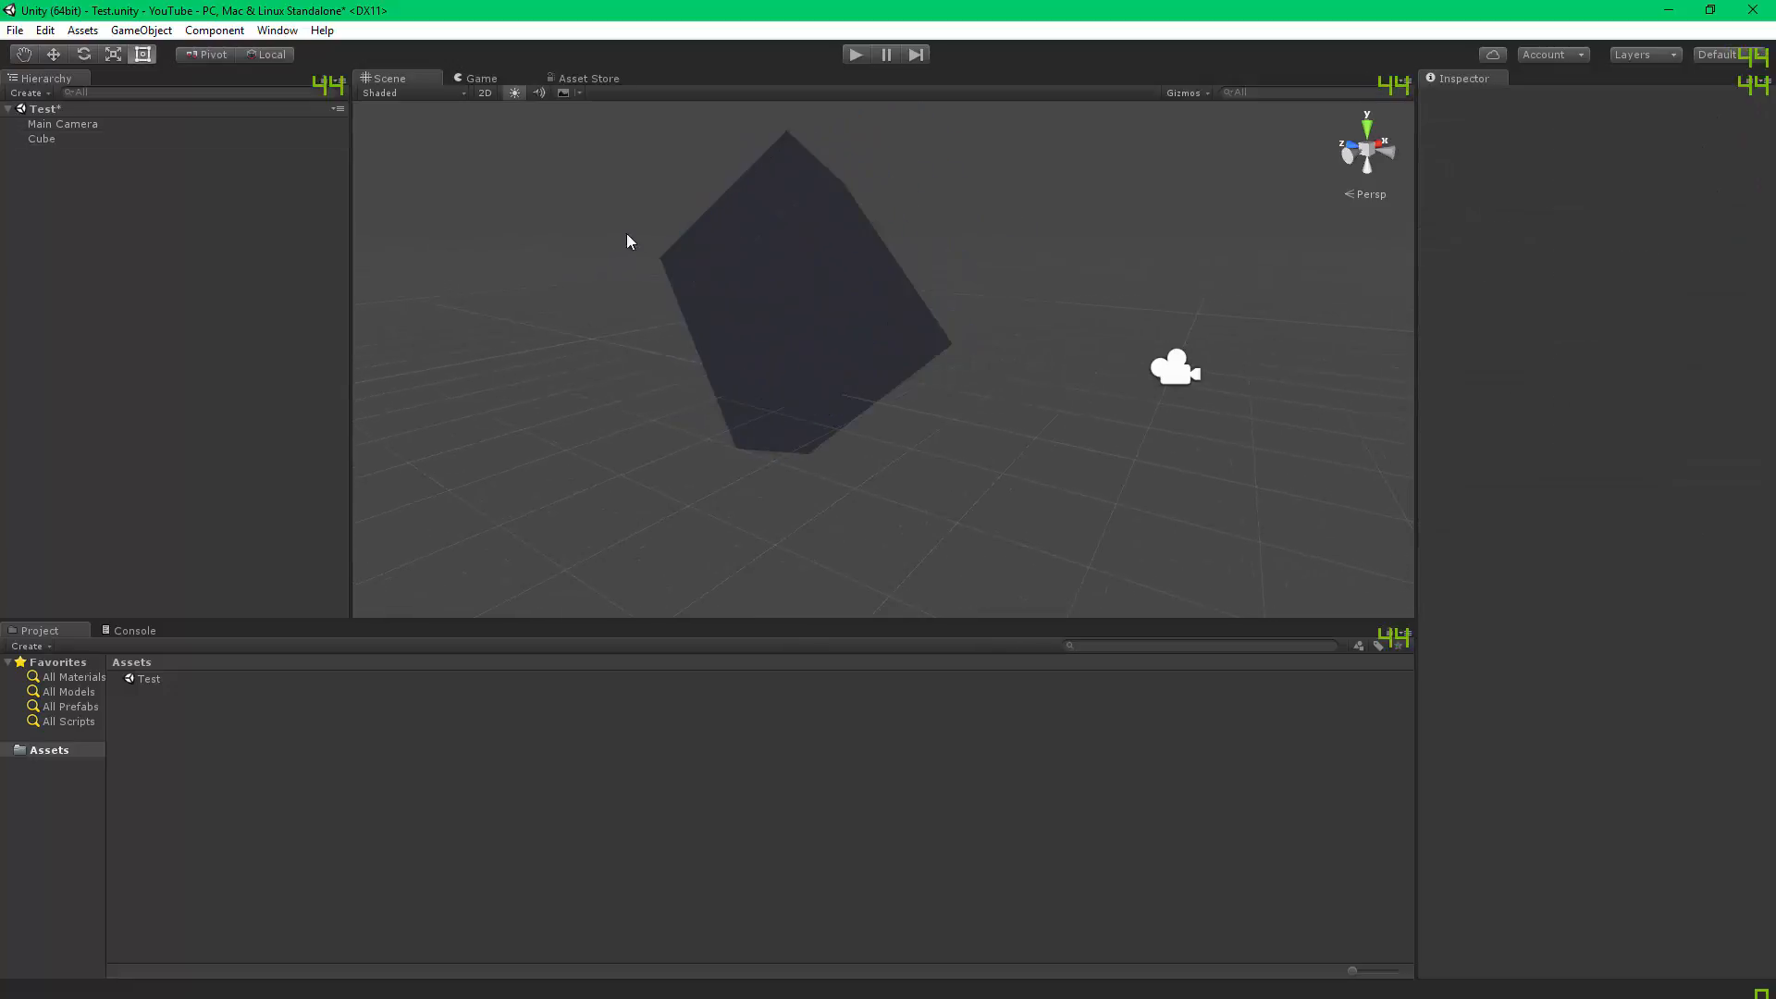
scroll(742, 337, down, 5)
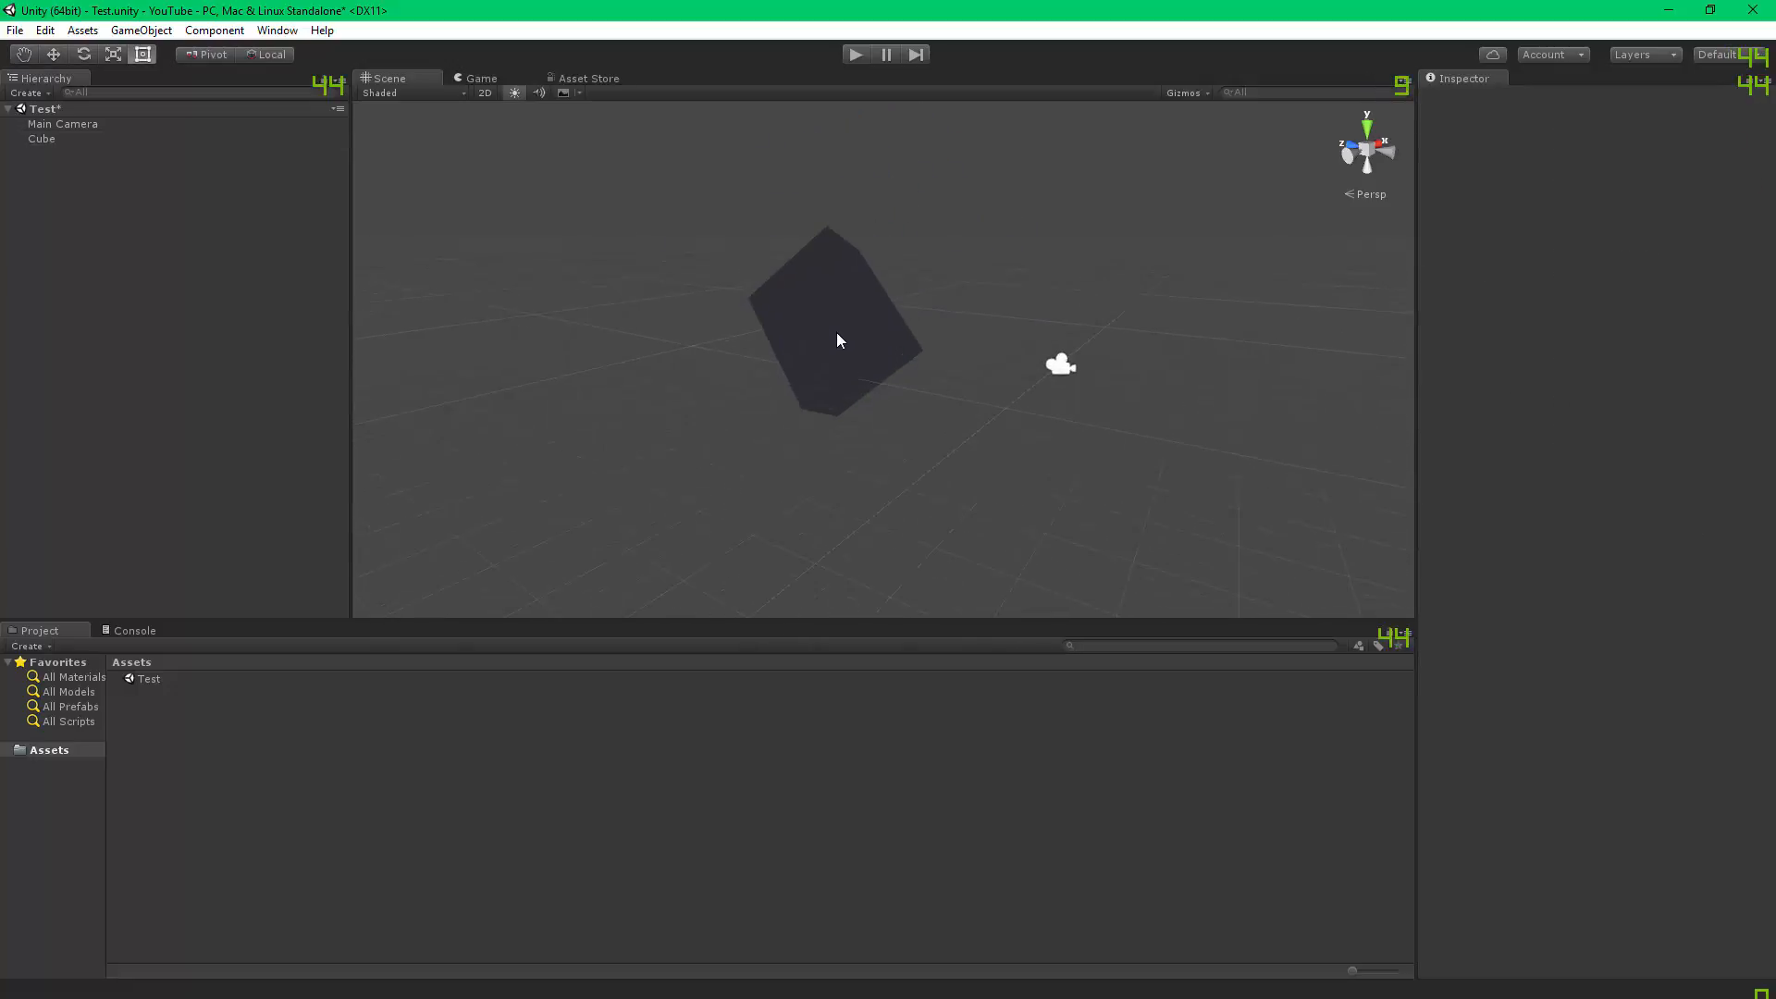
scroll(837, 341, up, 5)
scroll(824, 329, down, 5)
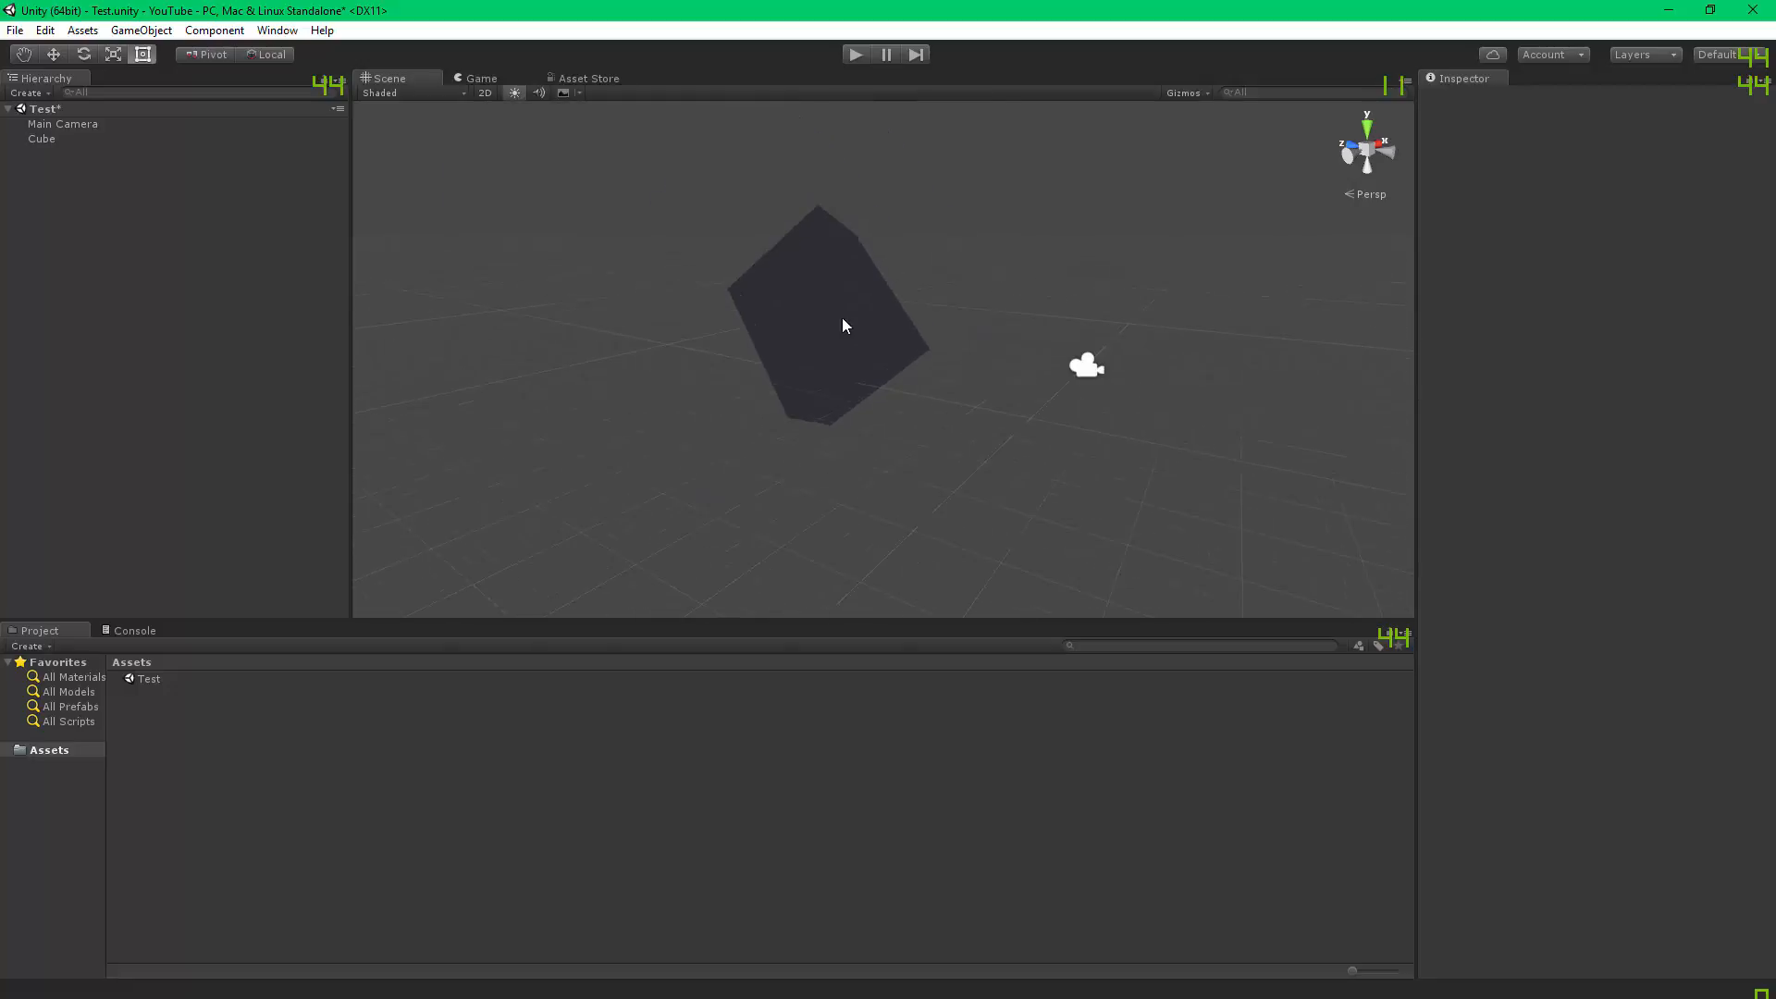
scroll(845, 325, up, 2)
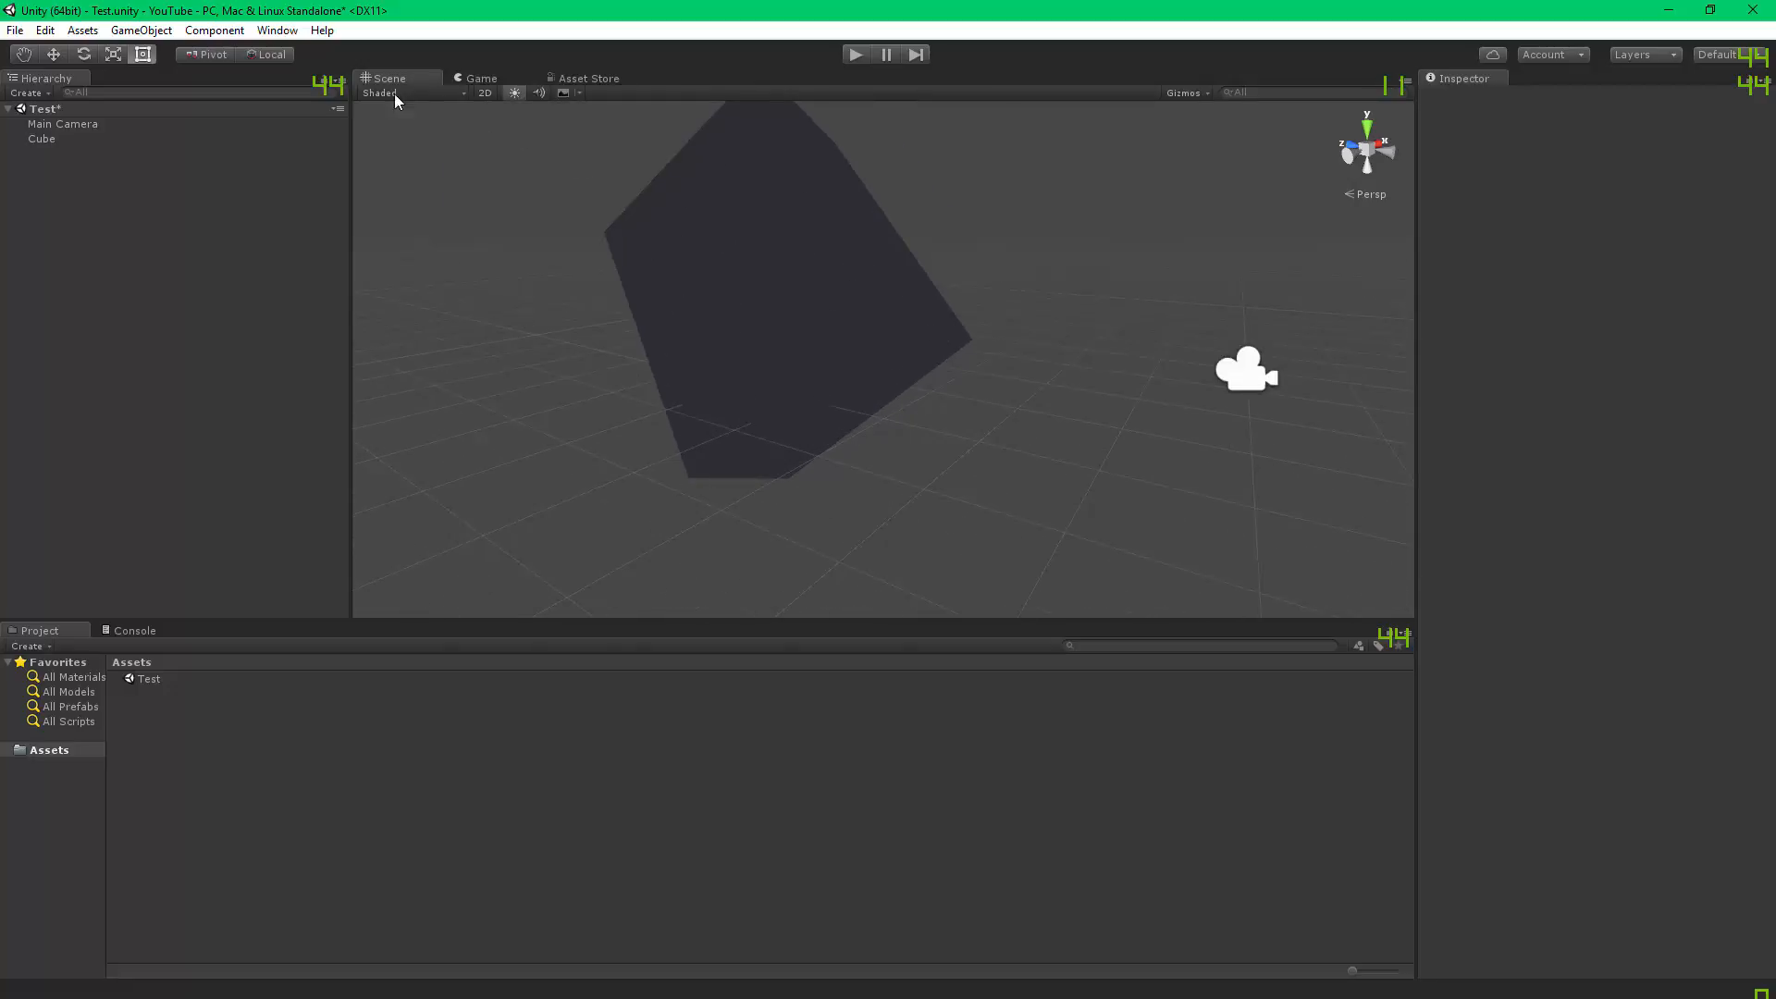
View the cube in the Wireframe and Shaded Wireframe shading modes.
click(457, 93)
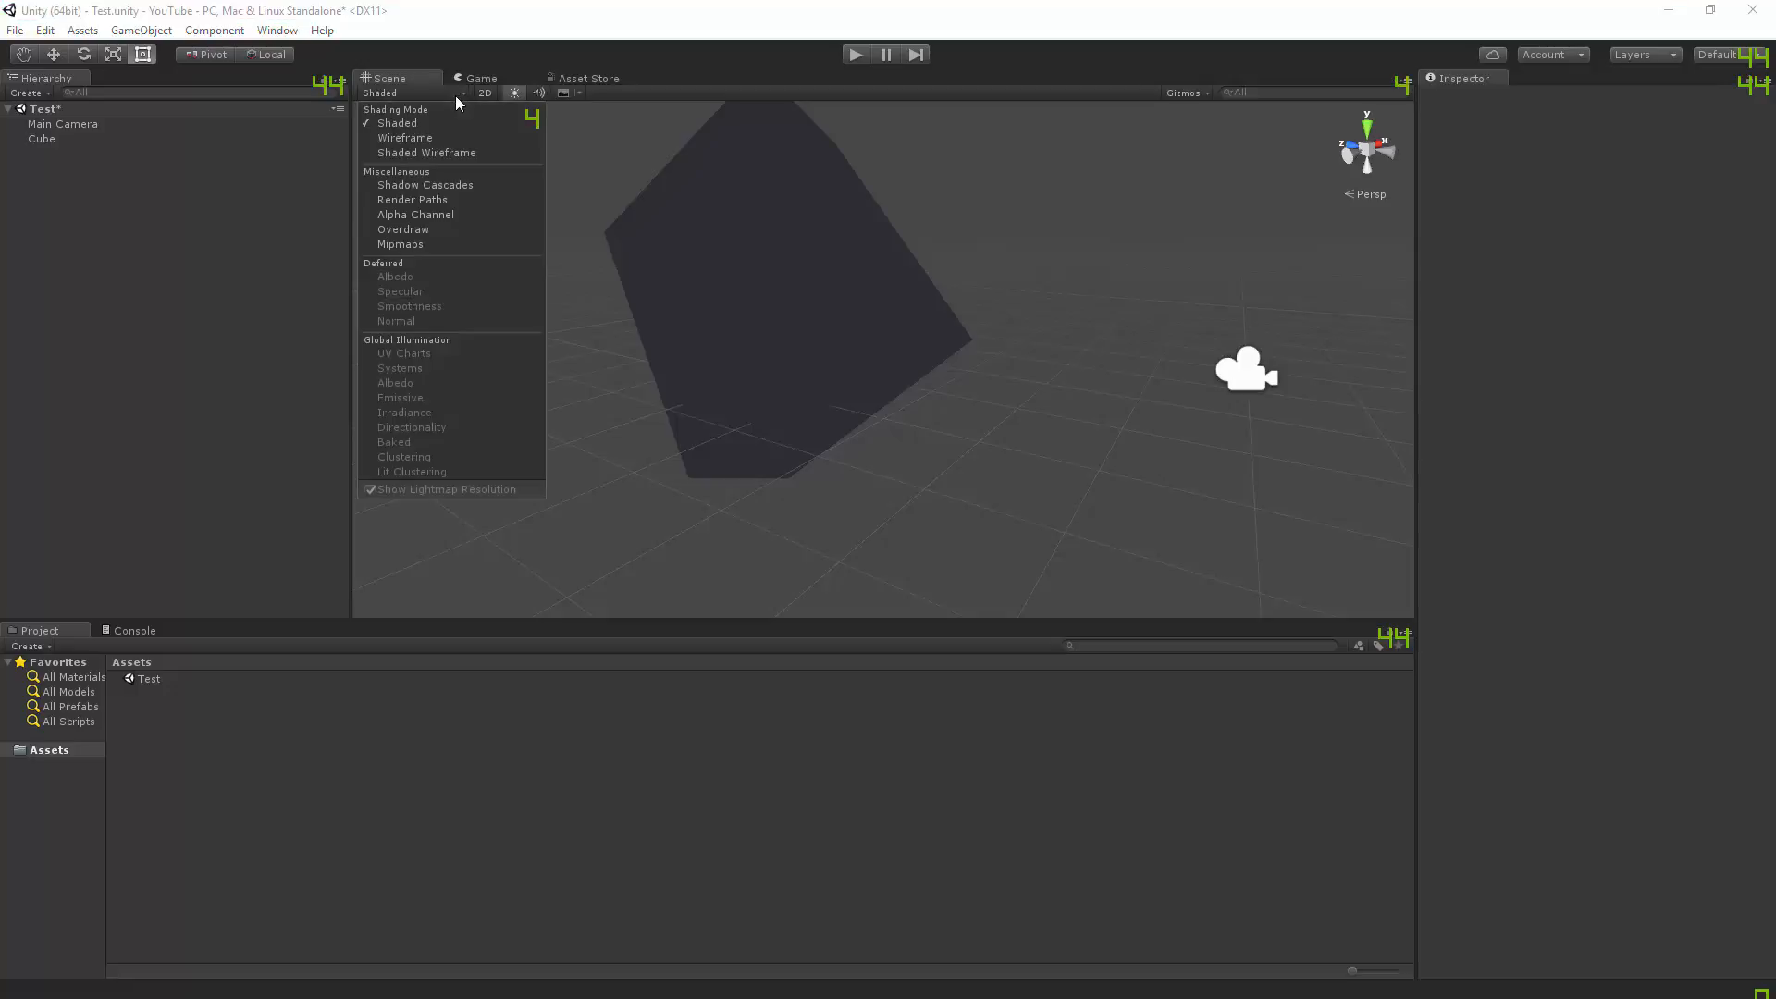
click(430, 138)
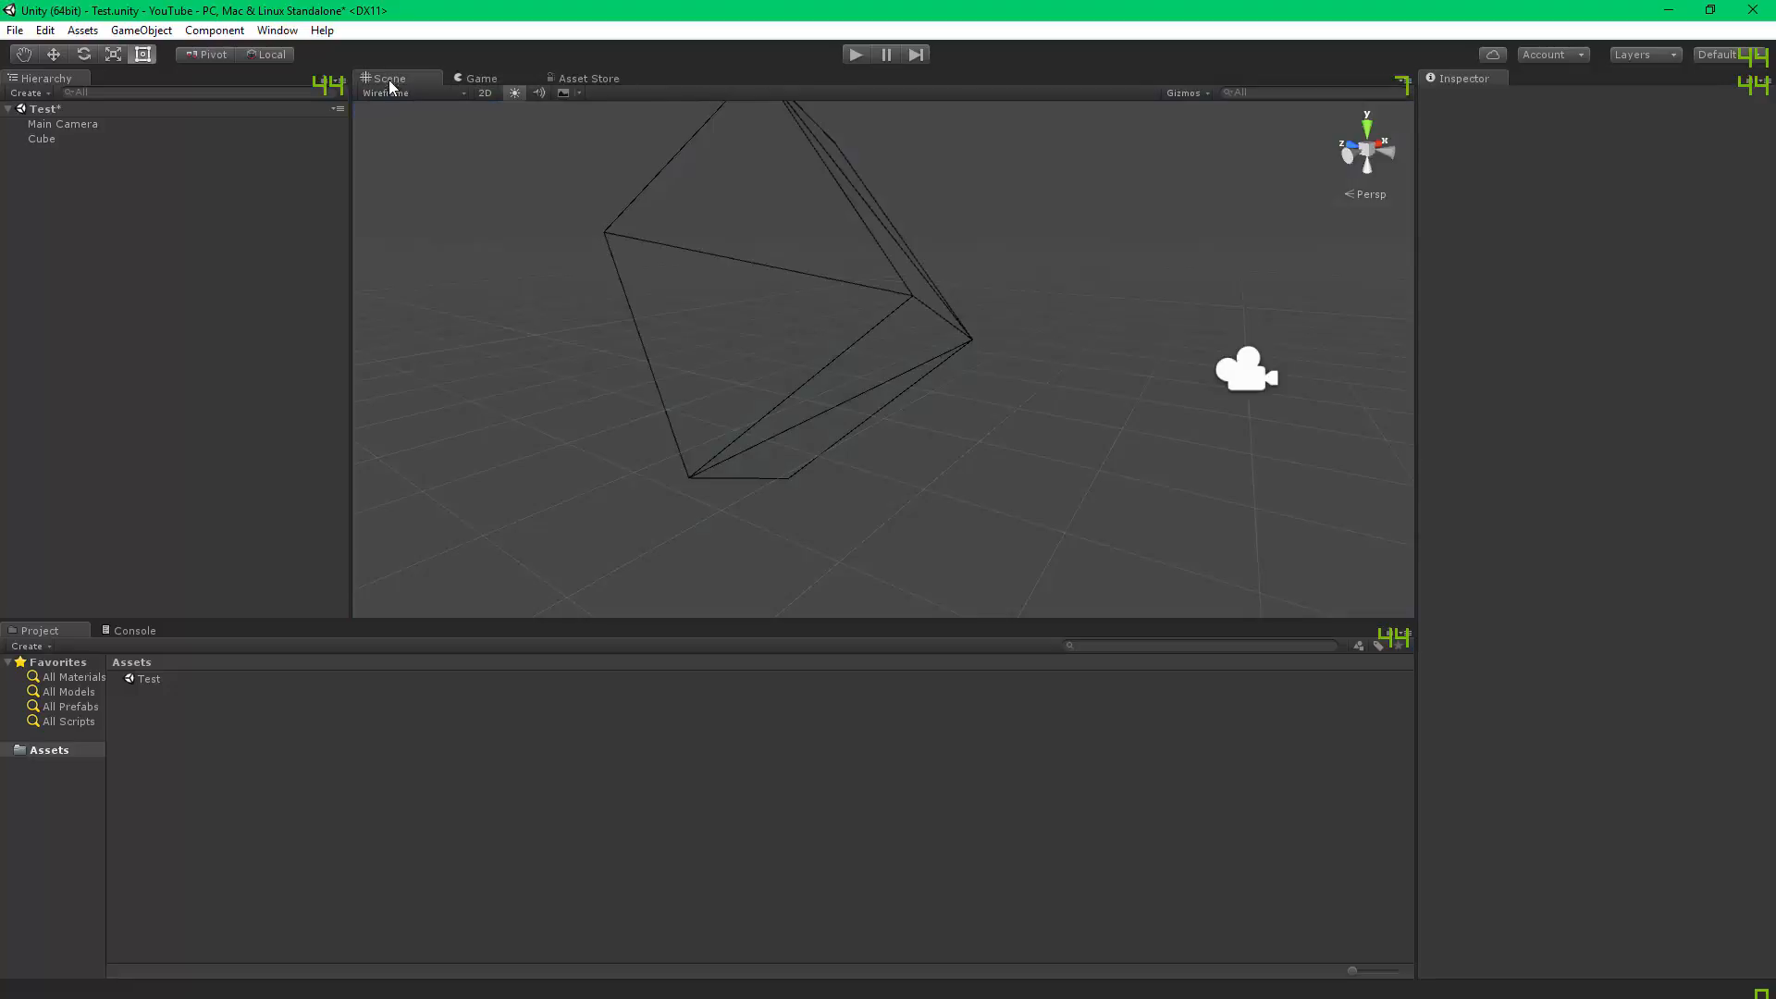
click(418, 94)
click(424, 152)
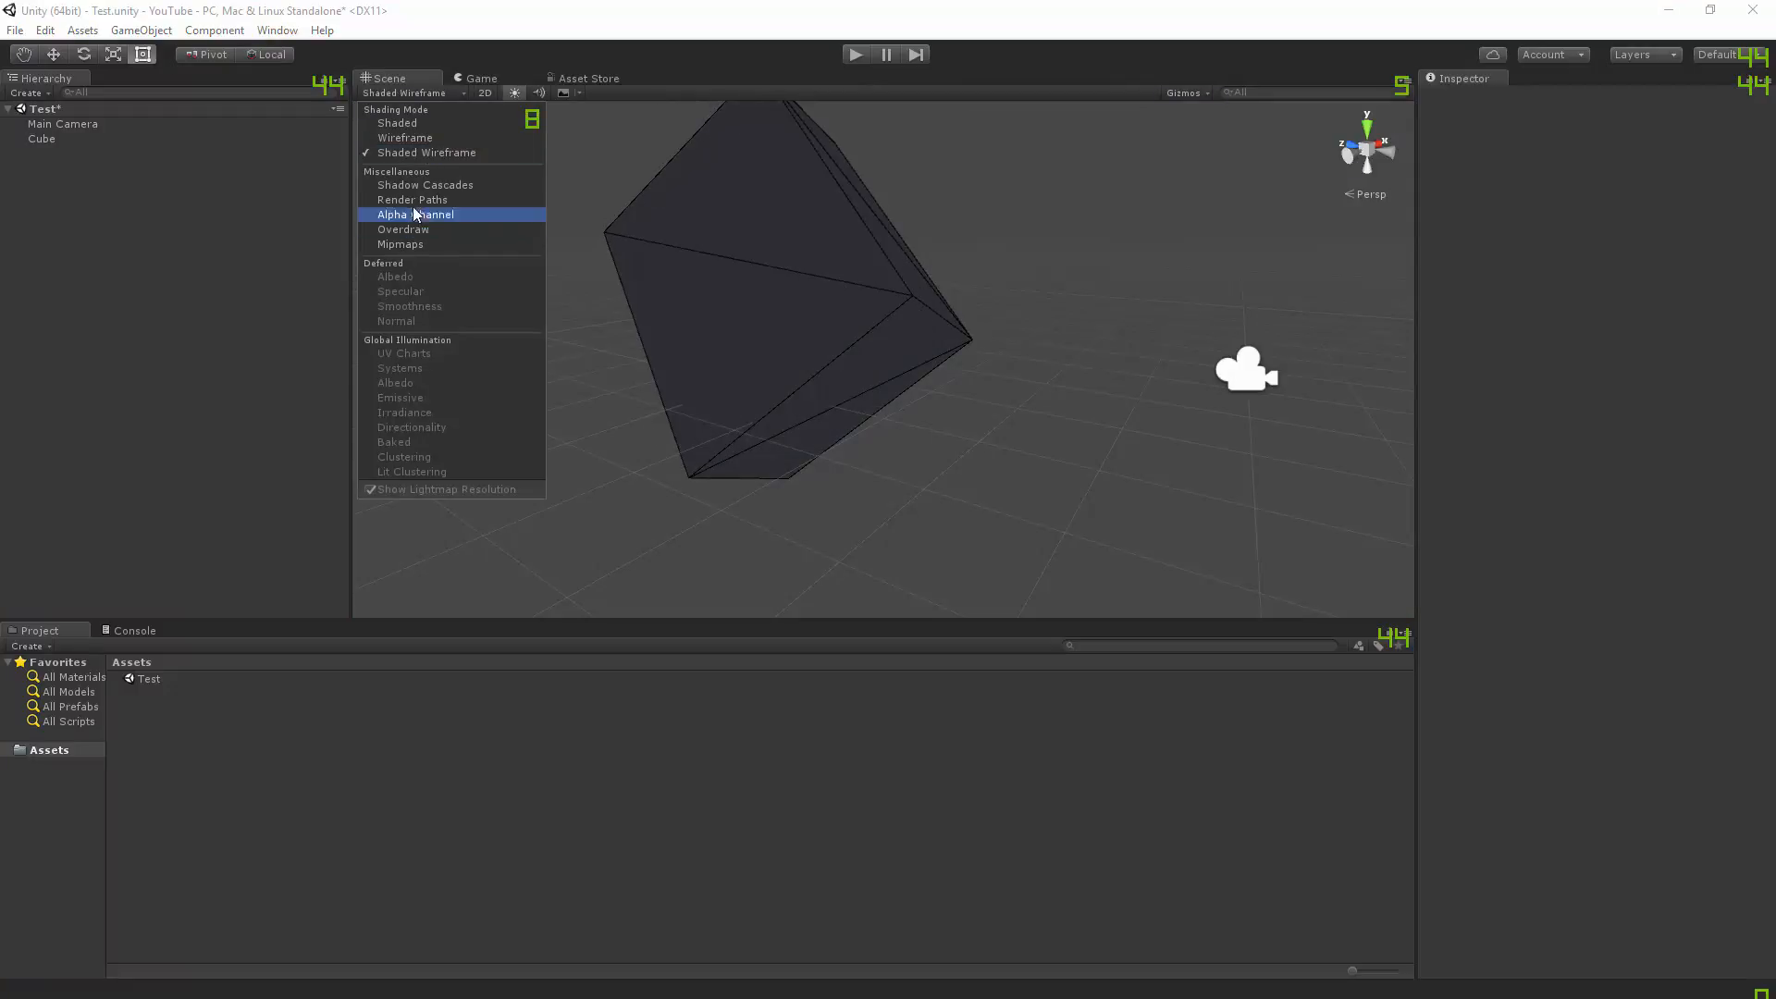
Preview the Shadow Cascades, Render Paths, Alpha Channel, Overdraw and Mipmaps modes, and return the scene view to Shaded.
click(441, 185)
click(451, 201)
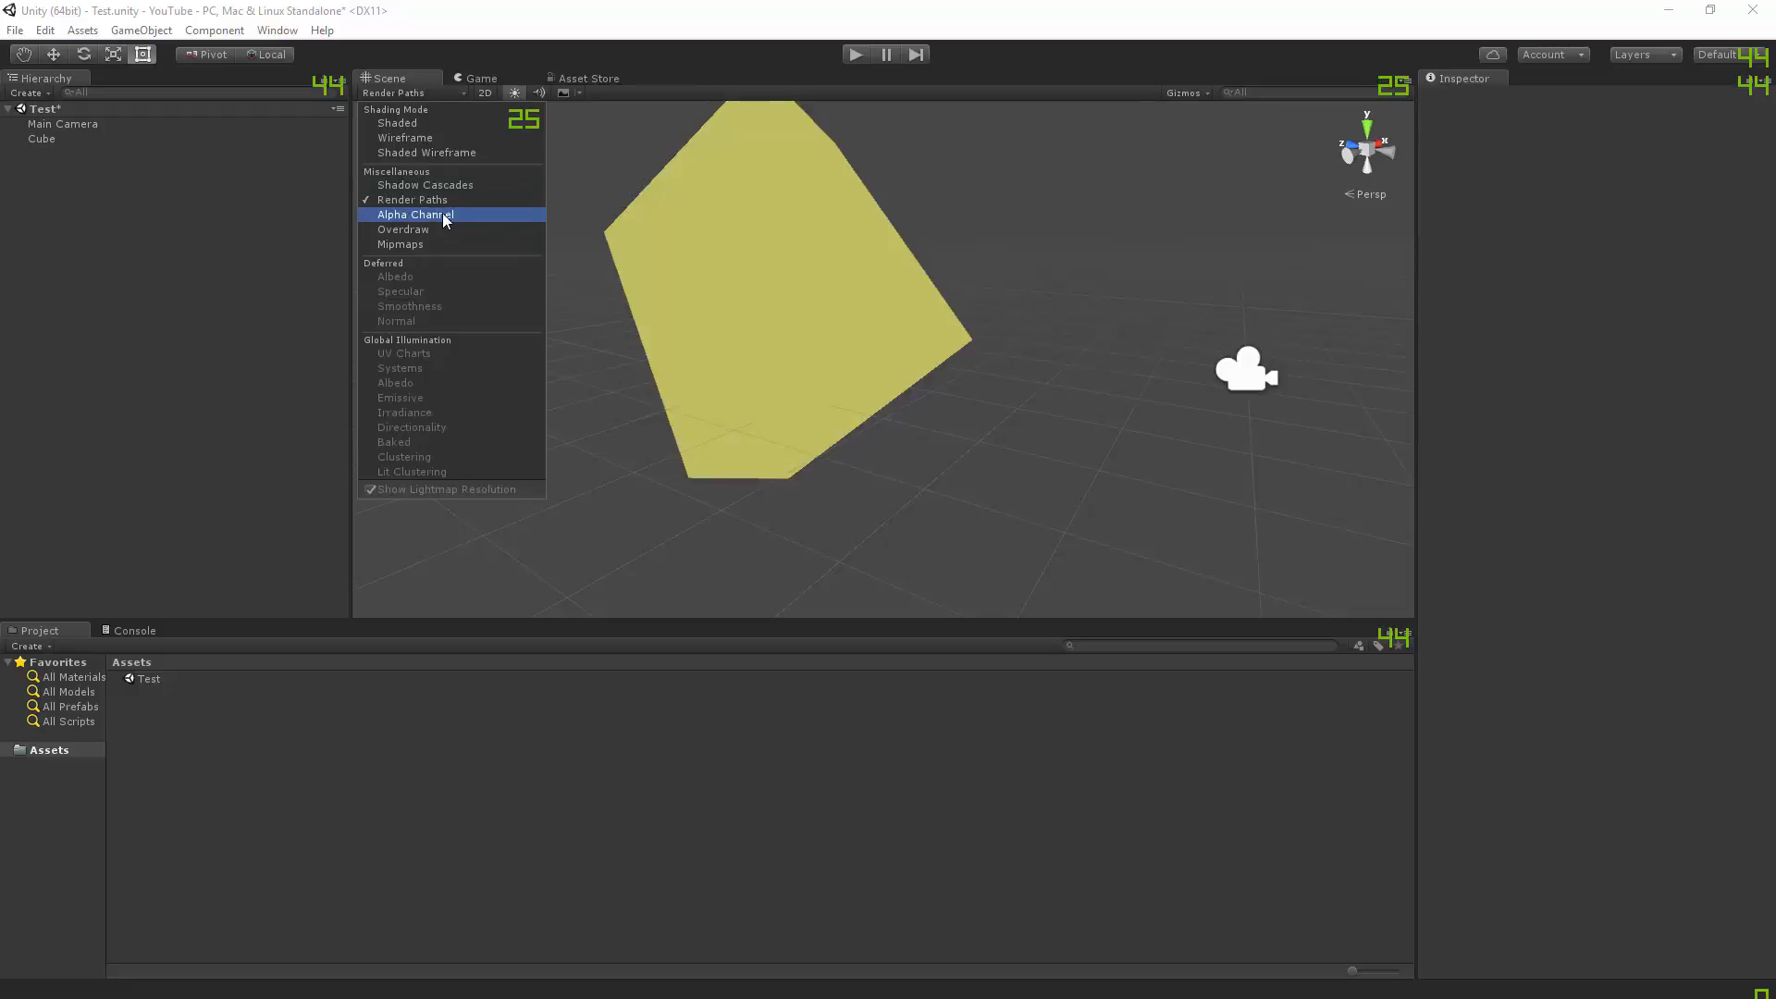
click(441, 214)
click(438, 230)
click(436, 244)
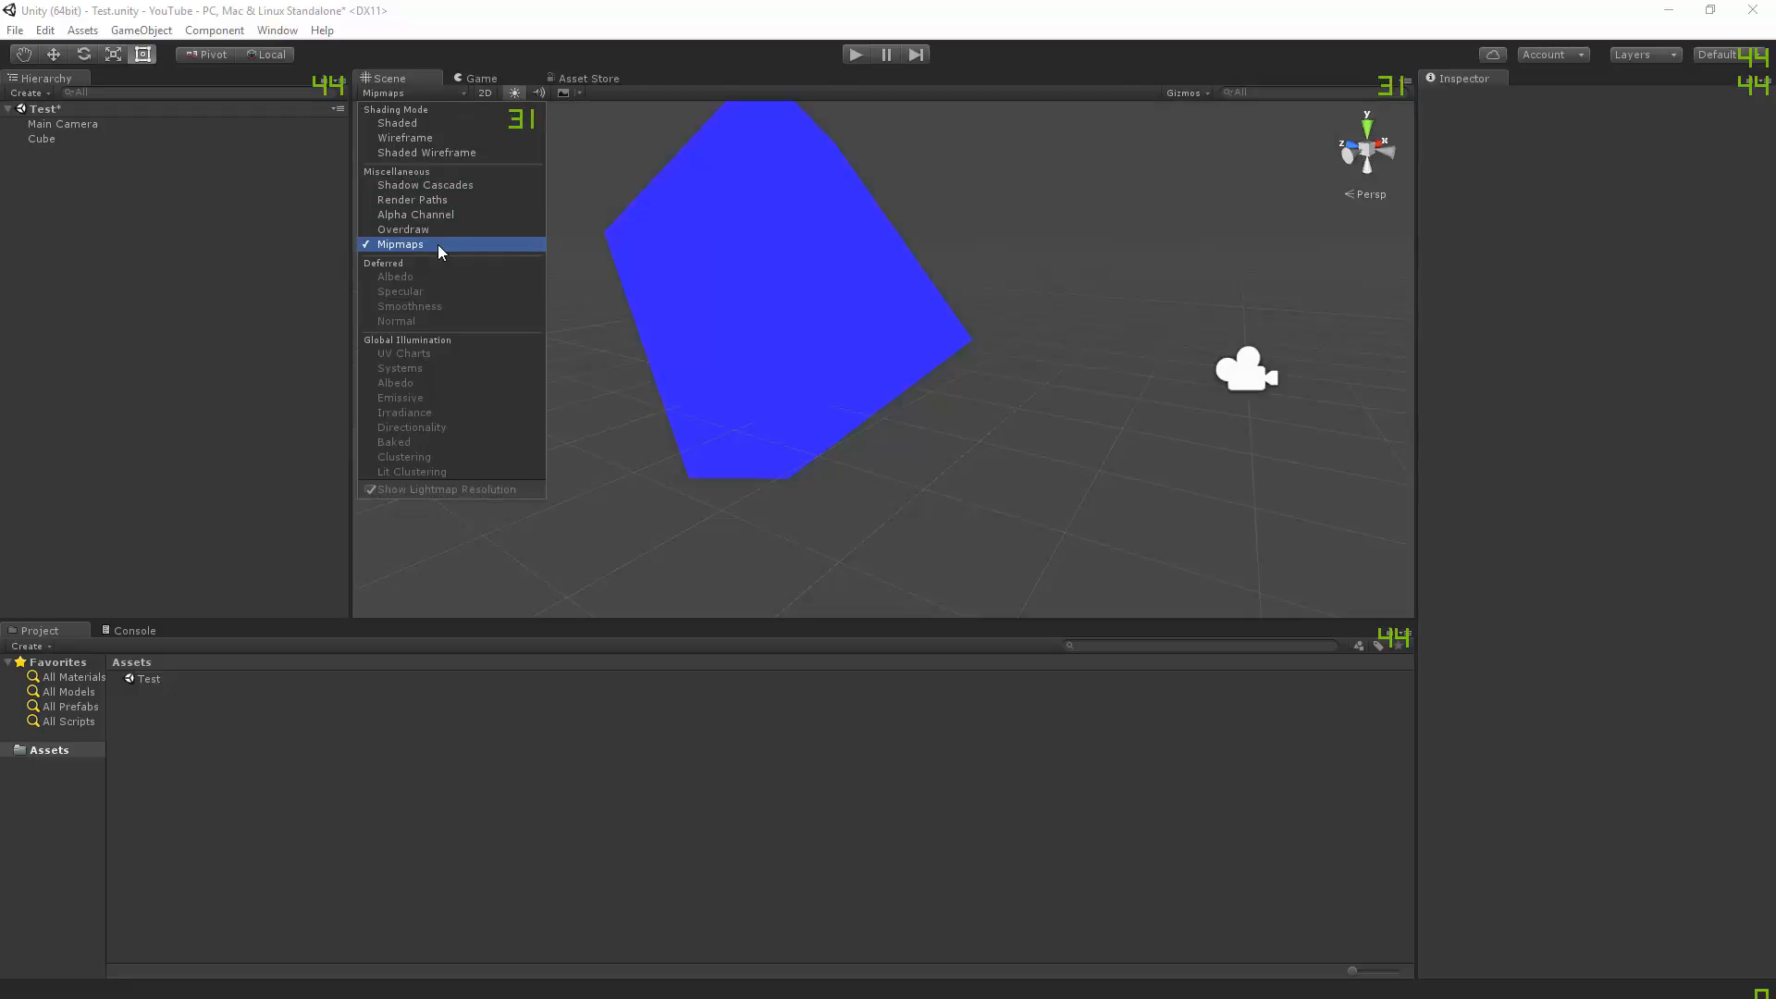
click(407, 124)
click(459, 94)
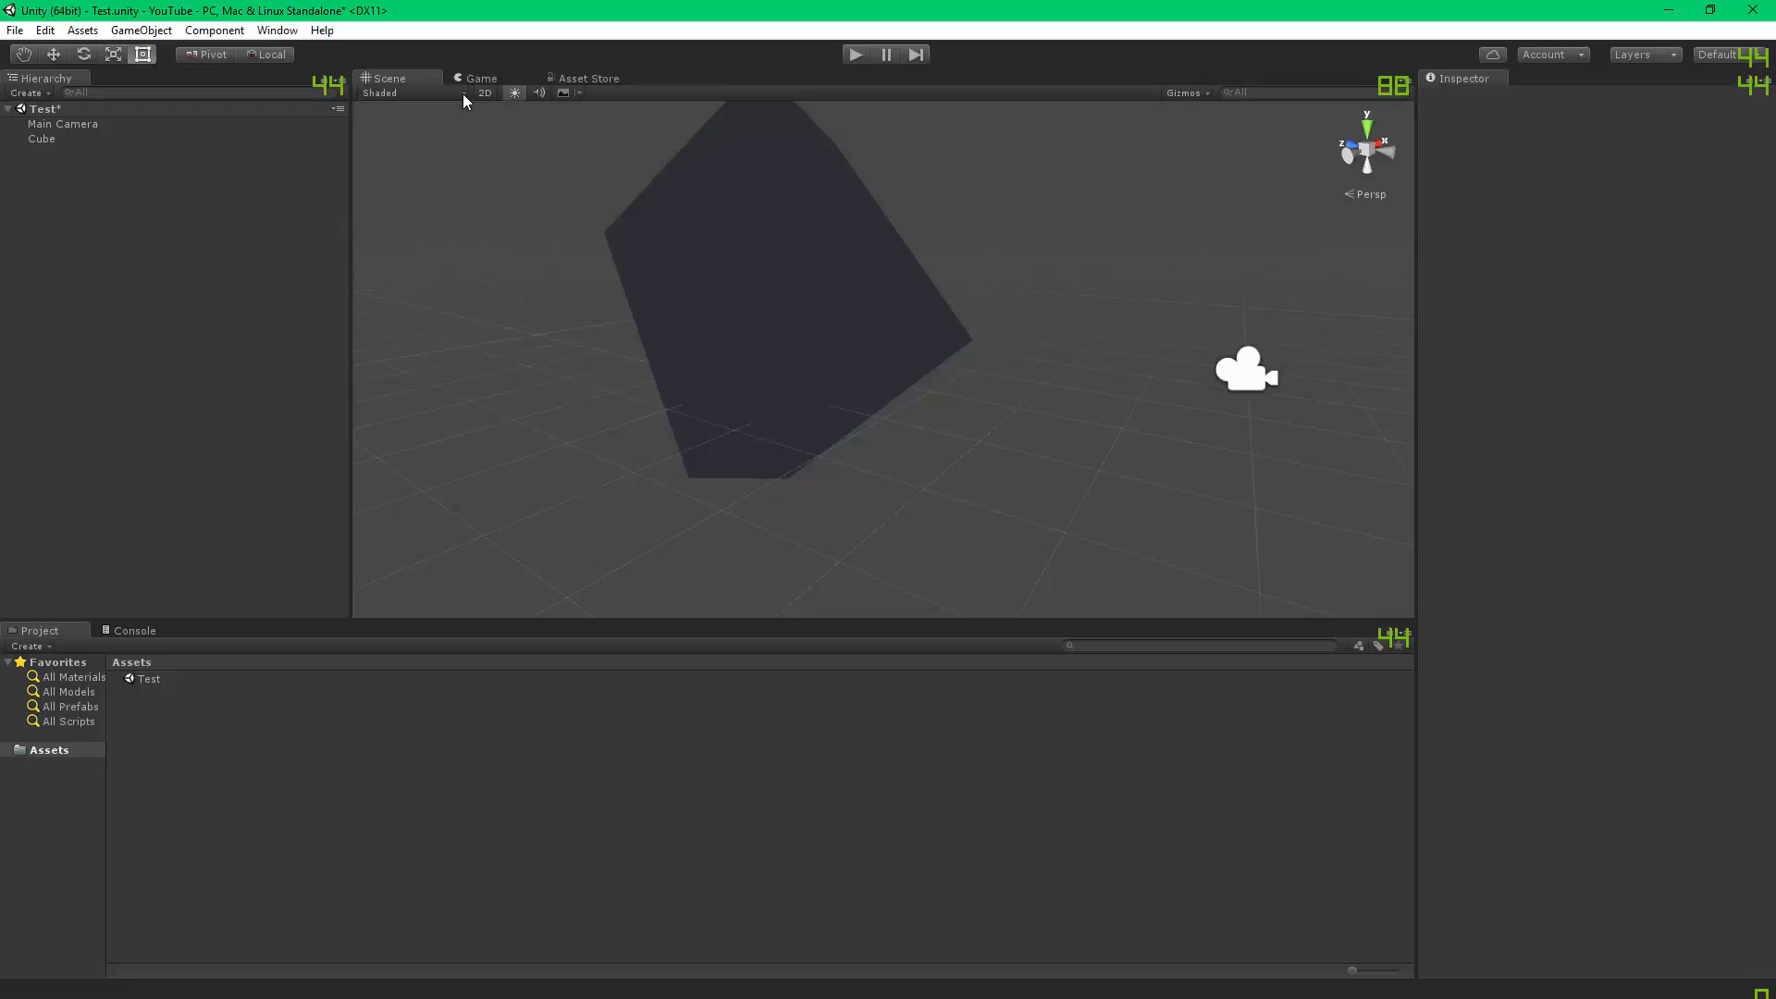
Show the scene in 2D and compare the selected cube with scene lighting on and off, leaving the lighting off and nothing selected.
click(481, 93)
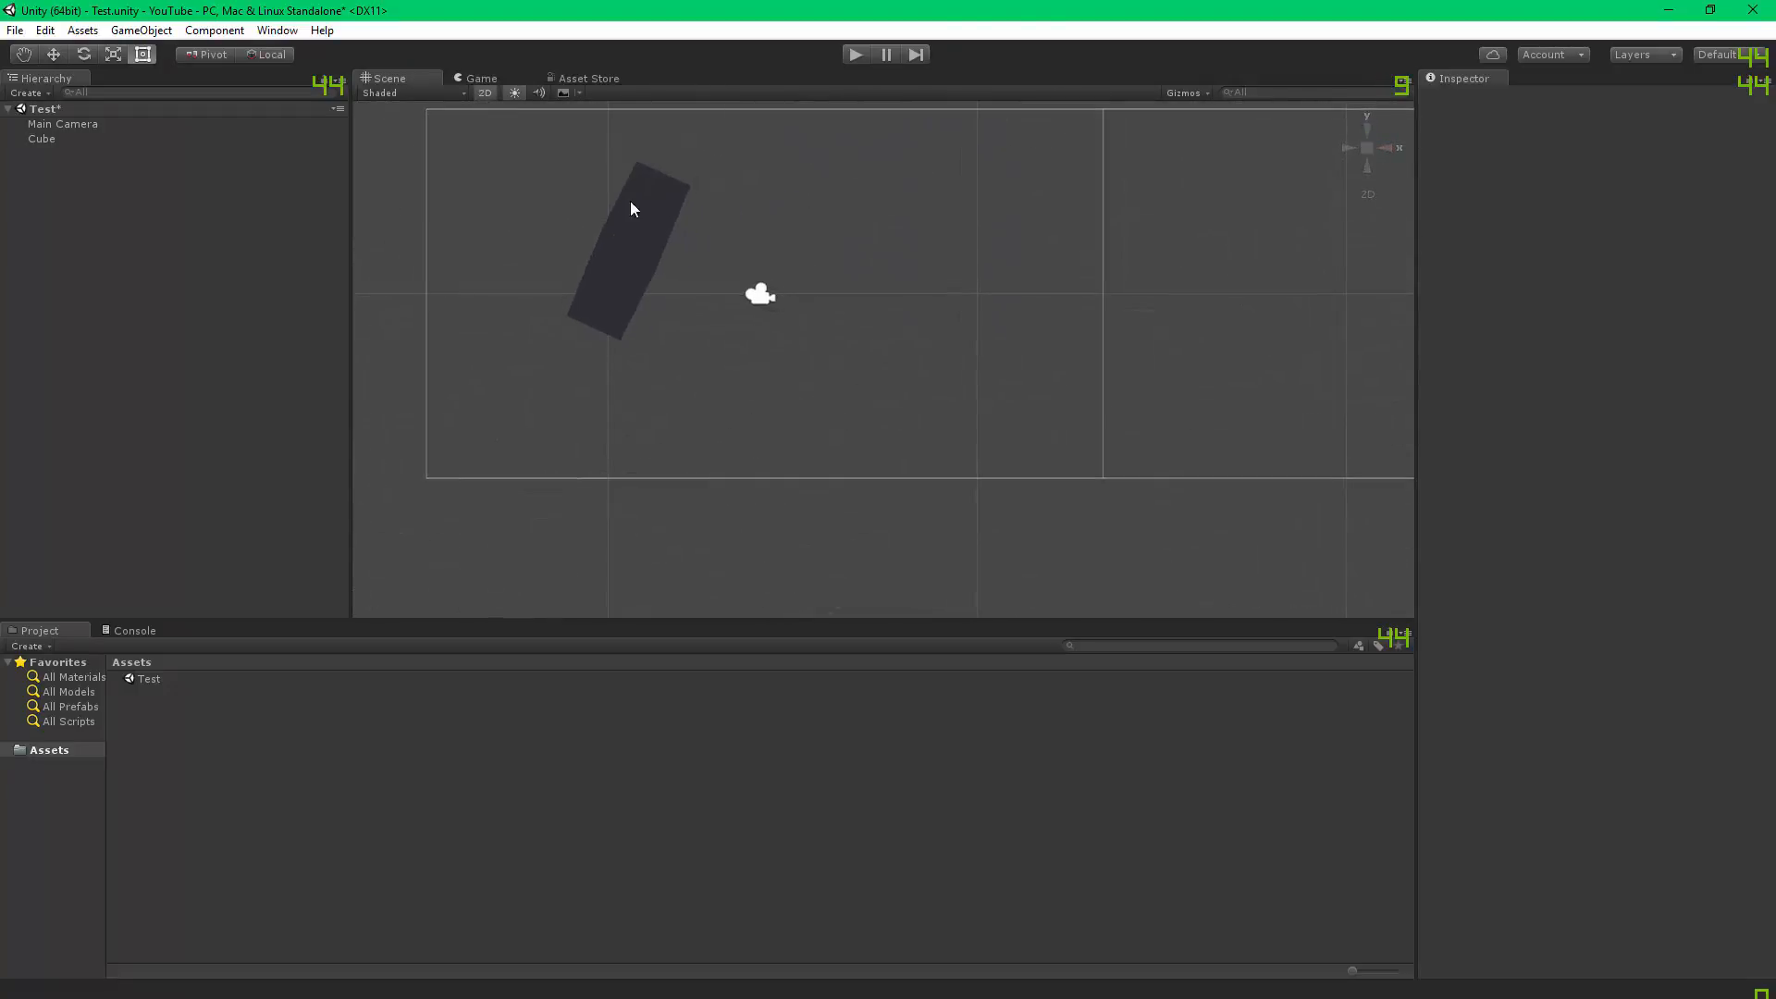
click(46, 139)
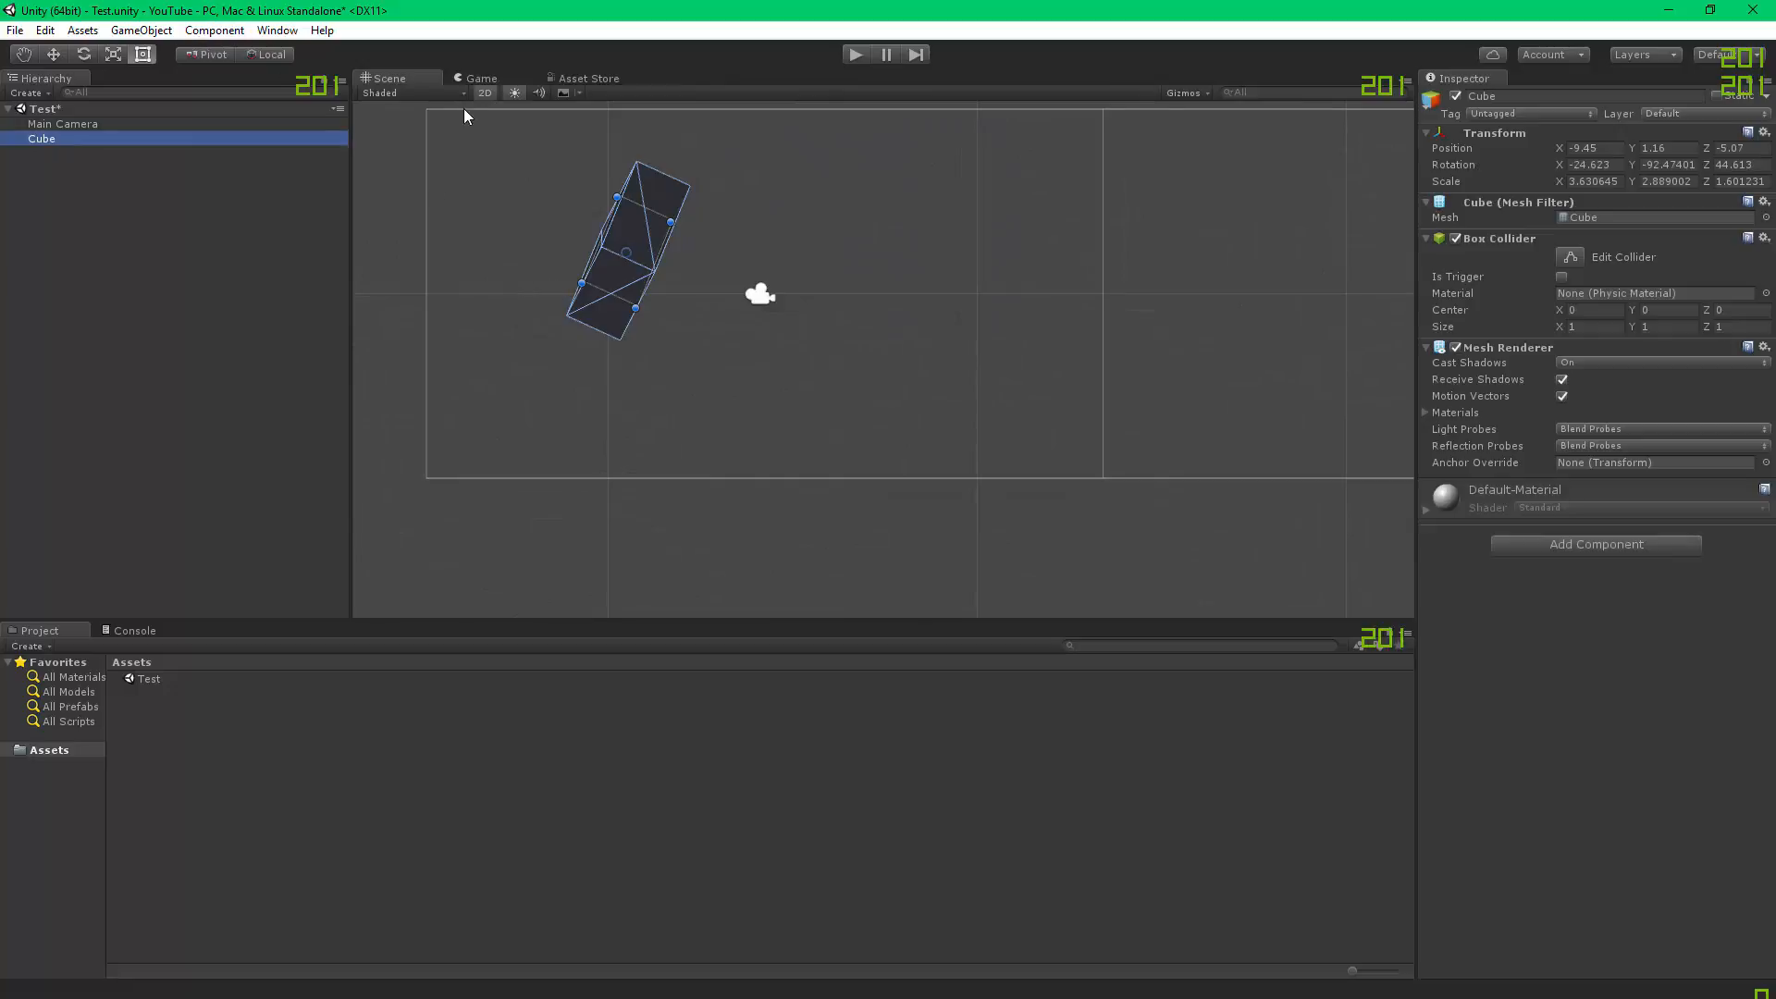
click(518, 96)
click(518, 96)
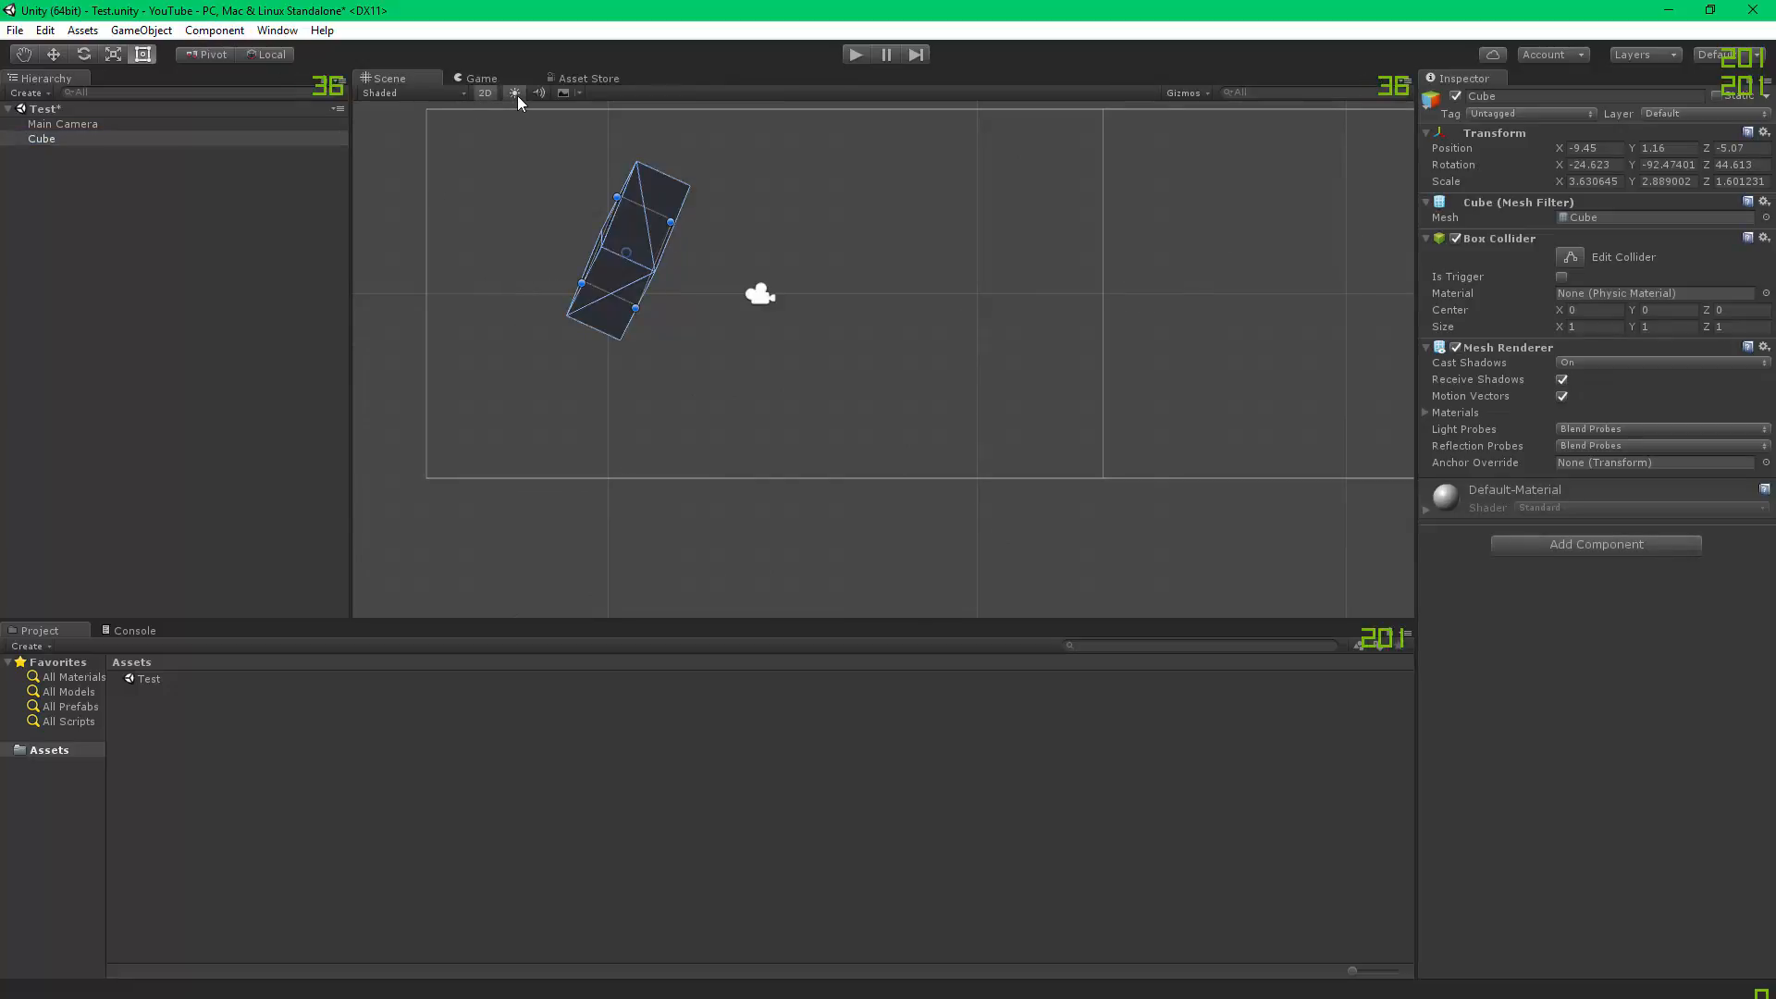
click(518, 96)
middle_drag(588, 135, 721, 129)
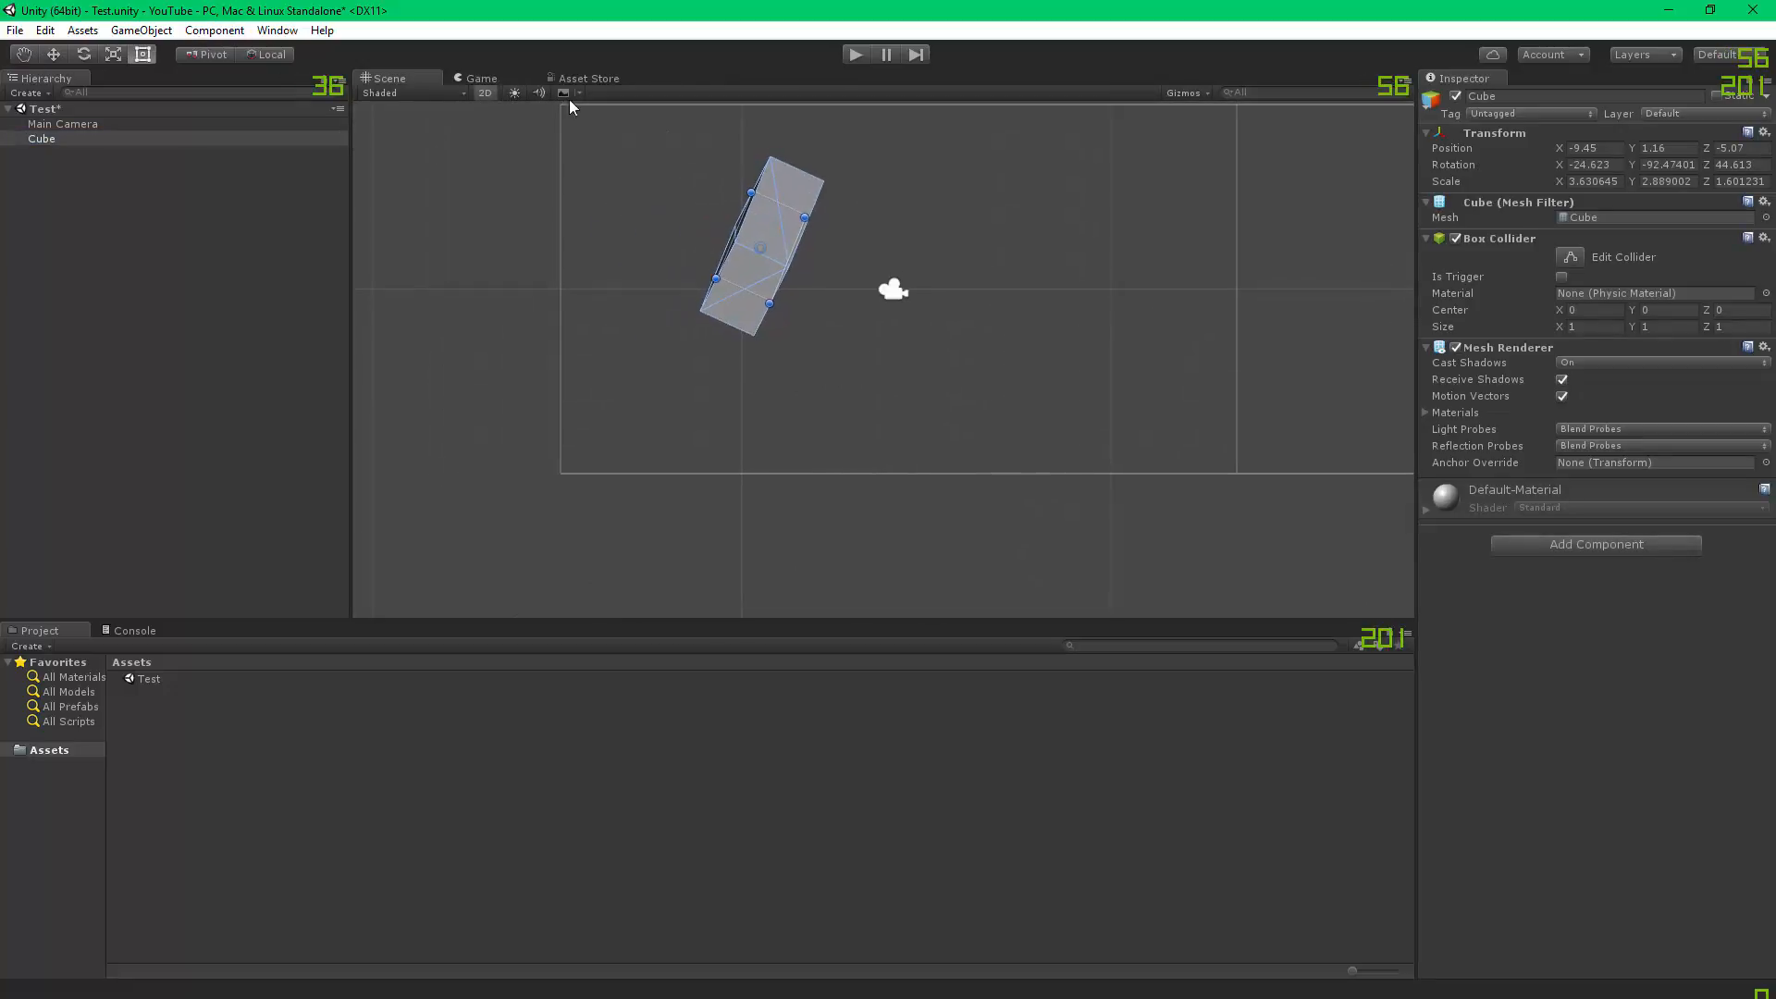
click(518, 96)
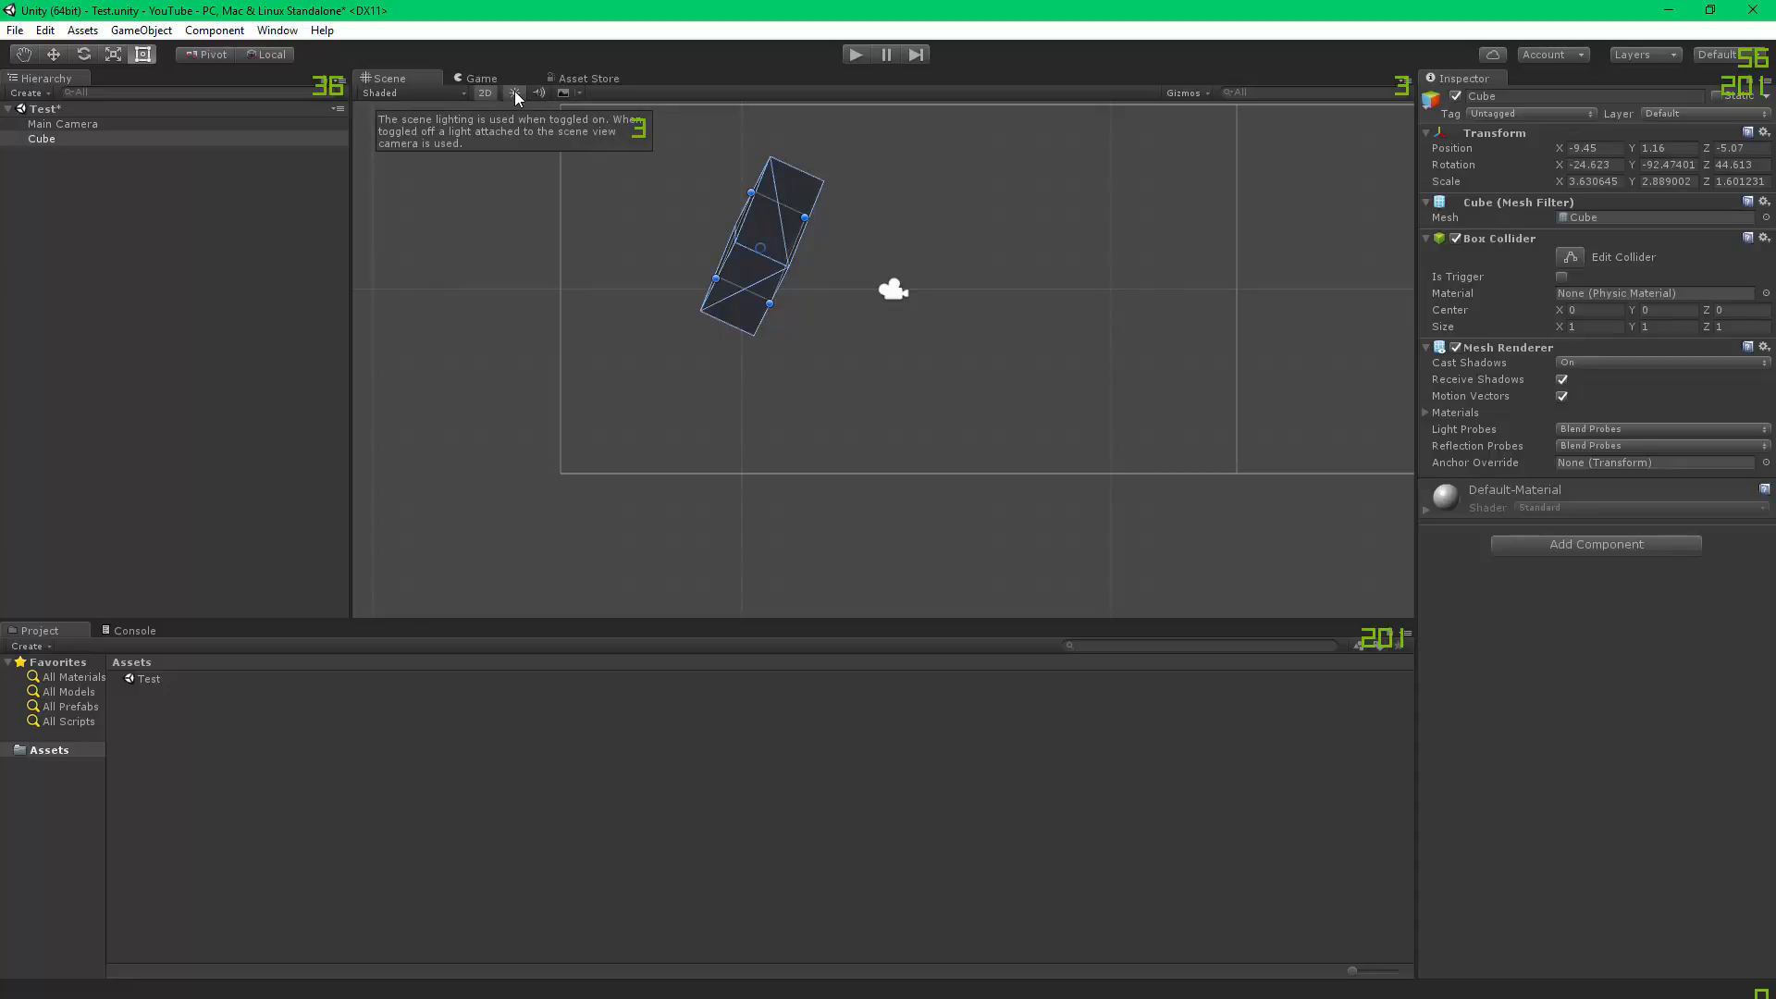
click(515, 93)
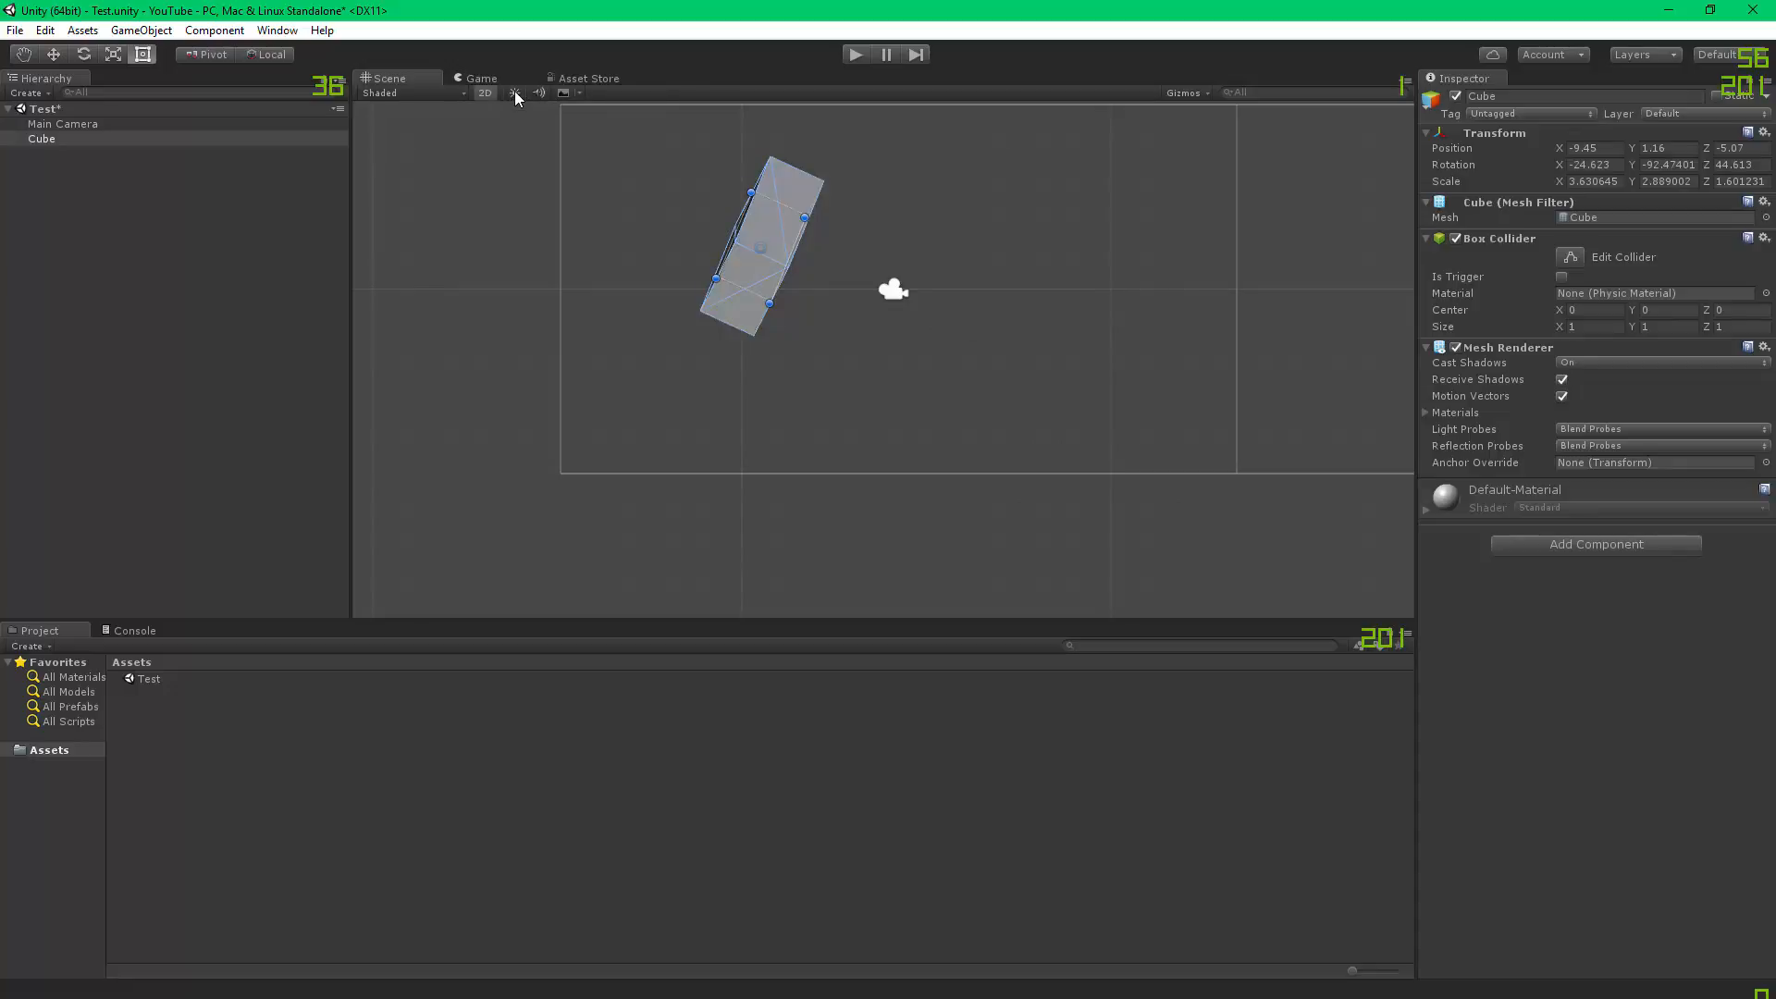
middle_drag(596, 179, 722, 179)
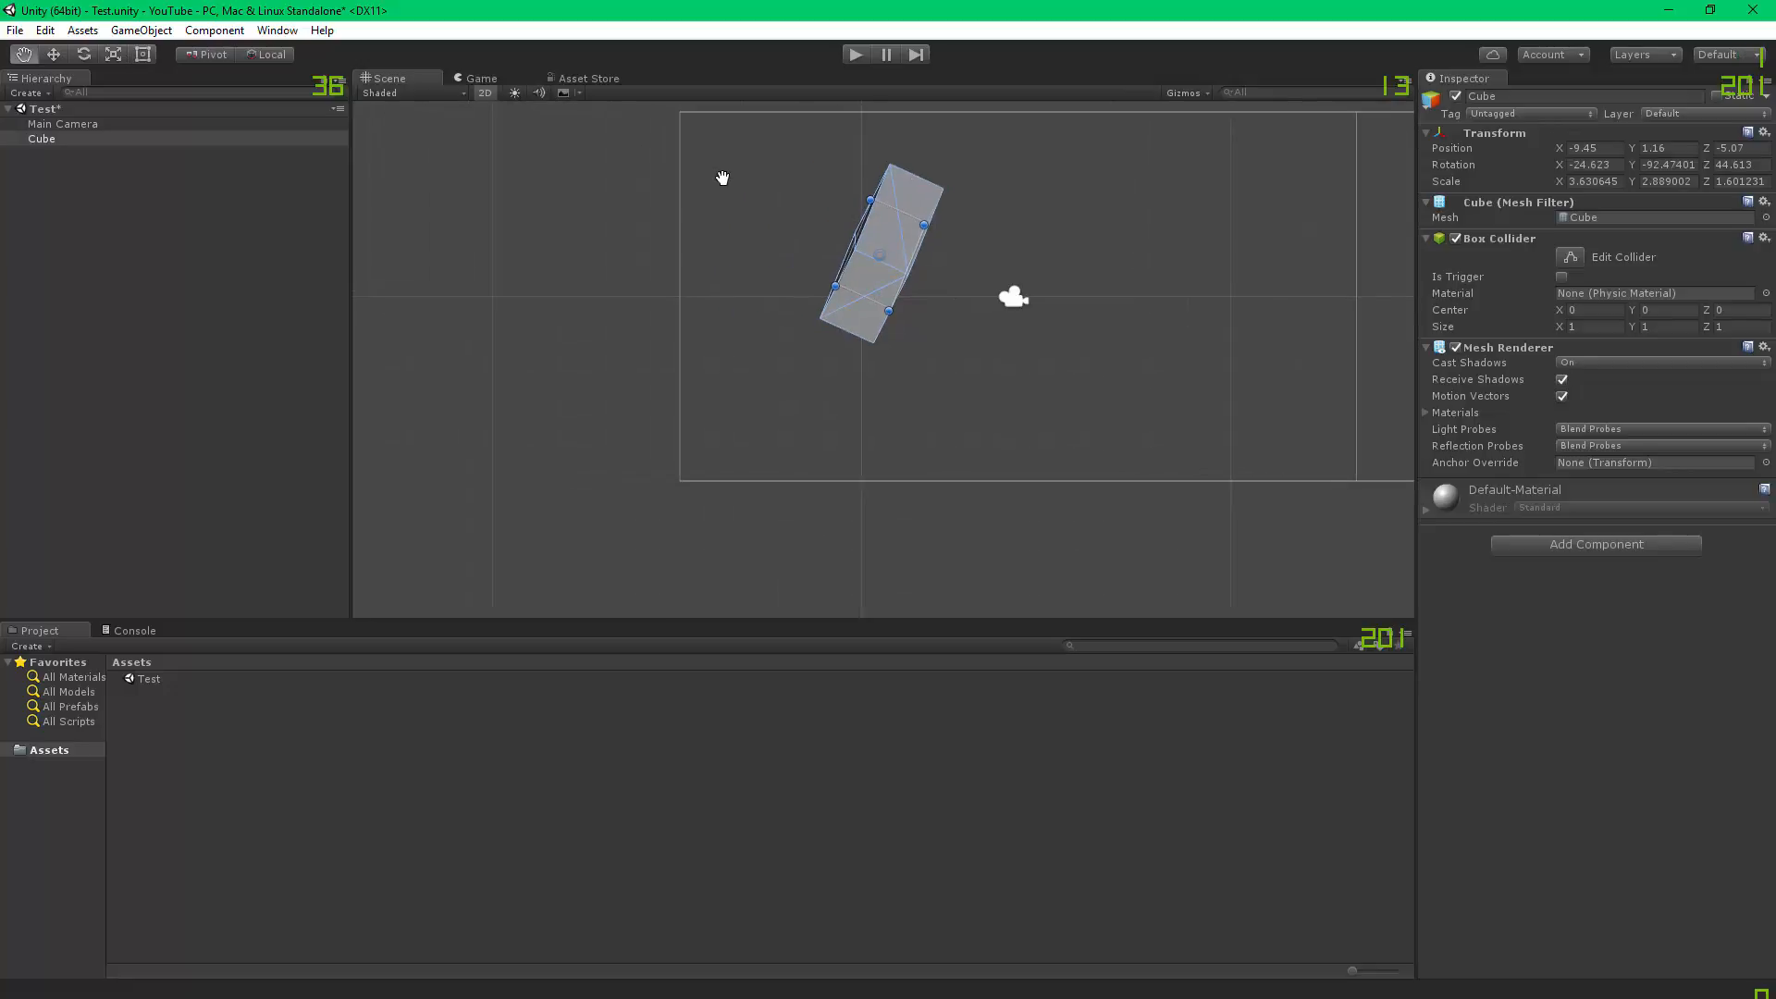
click(93, 124)
click(92, 194)
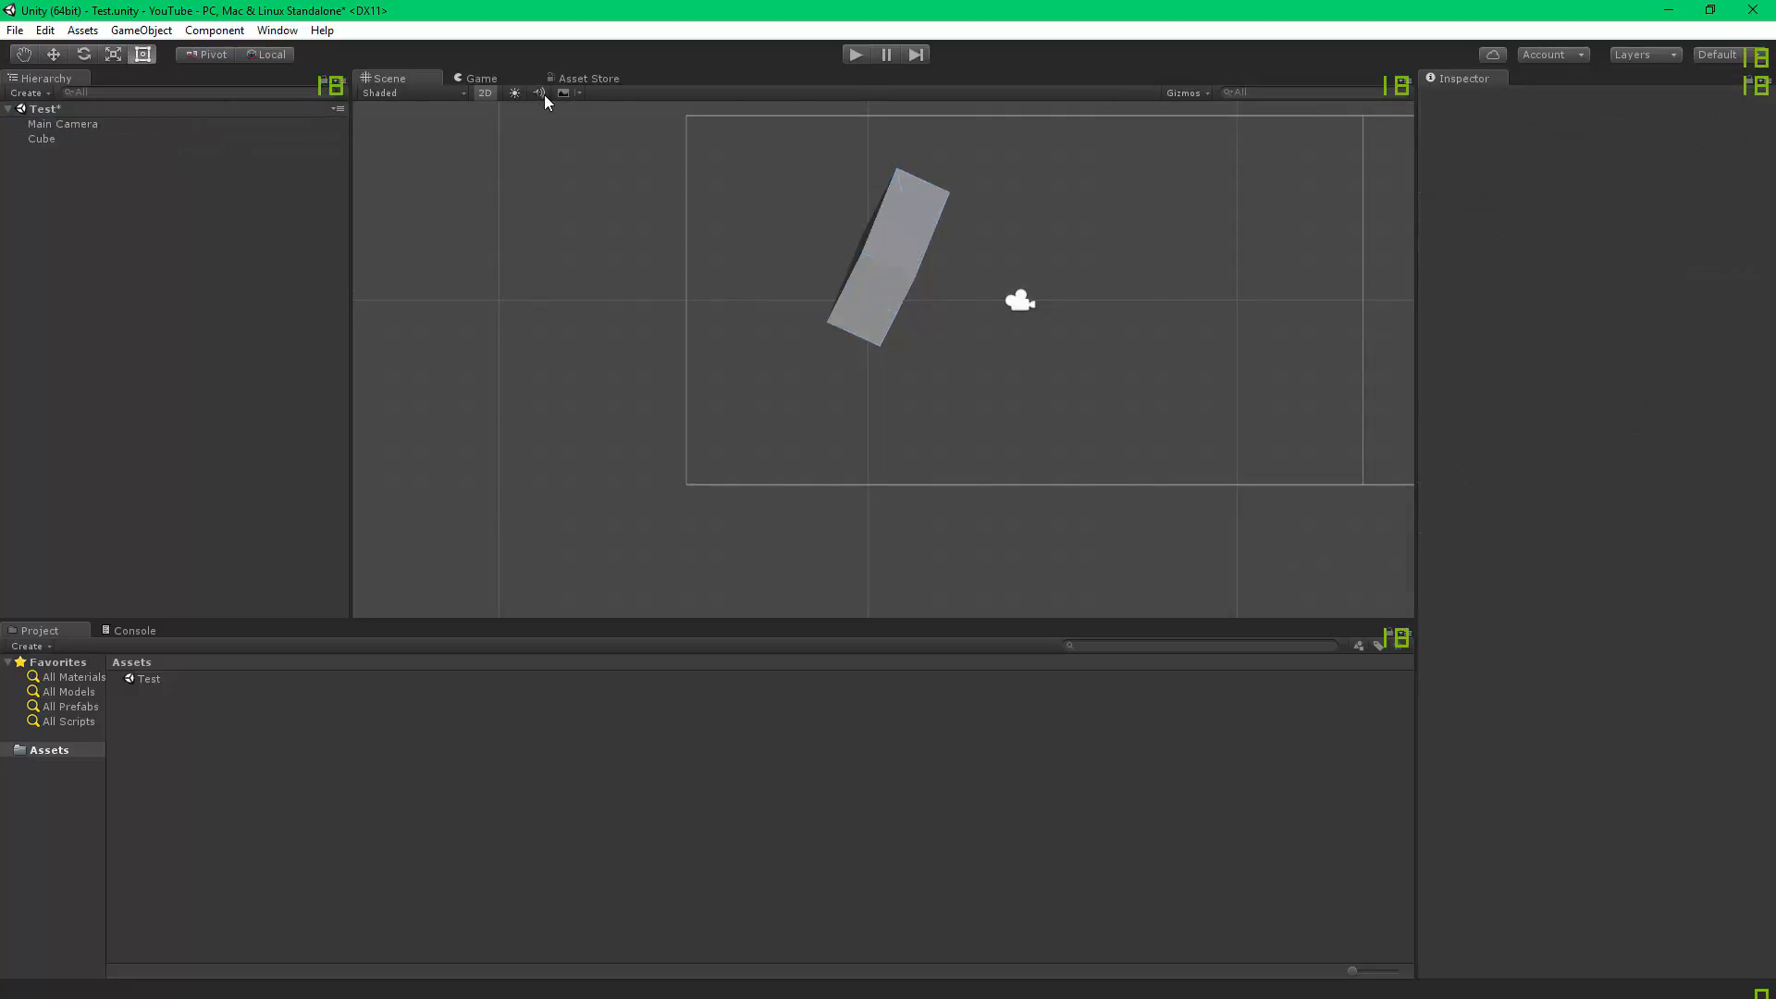
Toggle the scene audio twice and turn on the skybox, fog and lens flare effects in the 2D scene view.
click(544, 96)
click(544, 95)
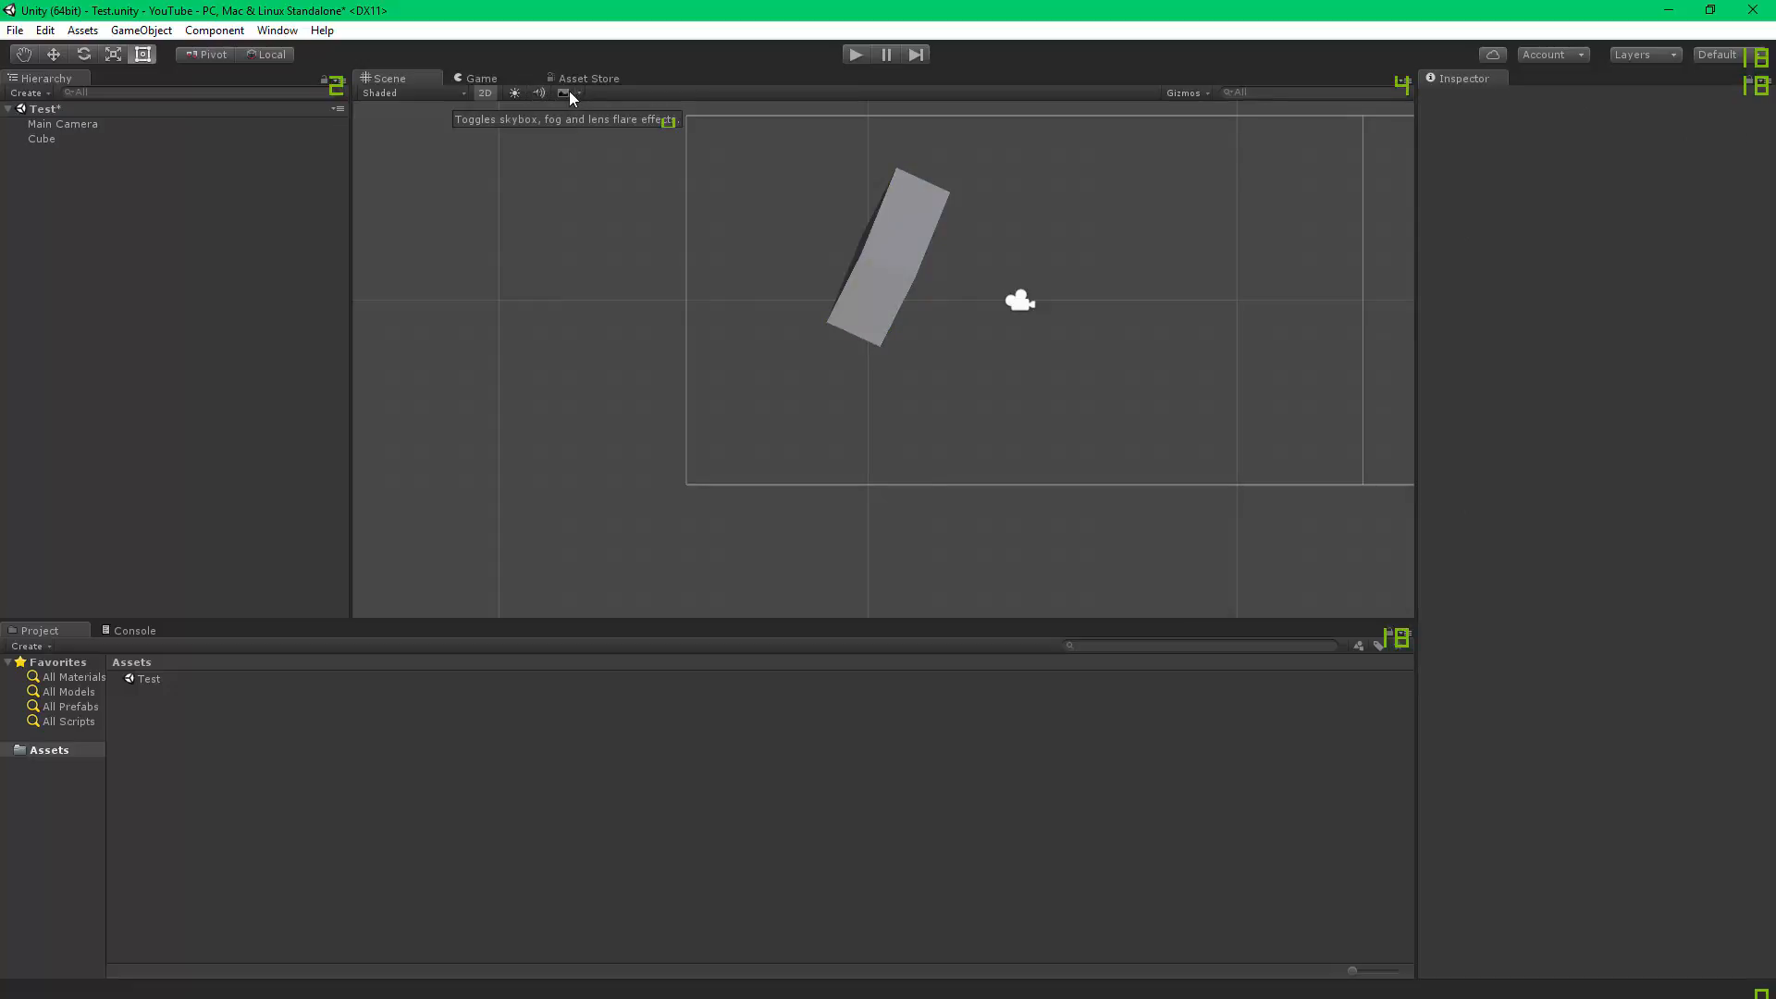
middle_drag(699, 206, 620, 169)
click(562, 94)
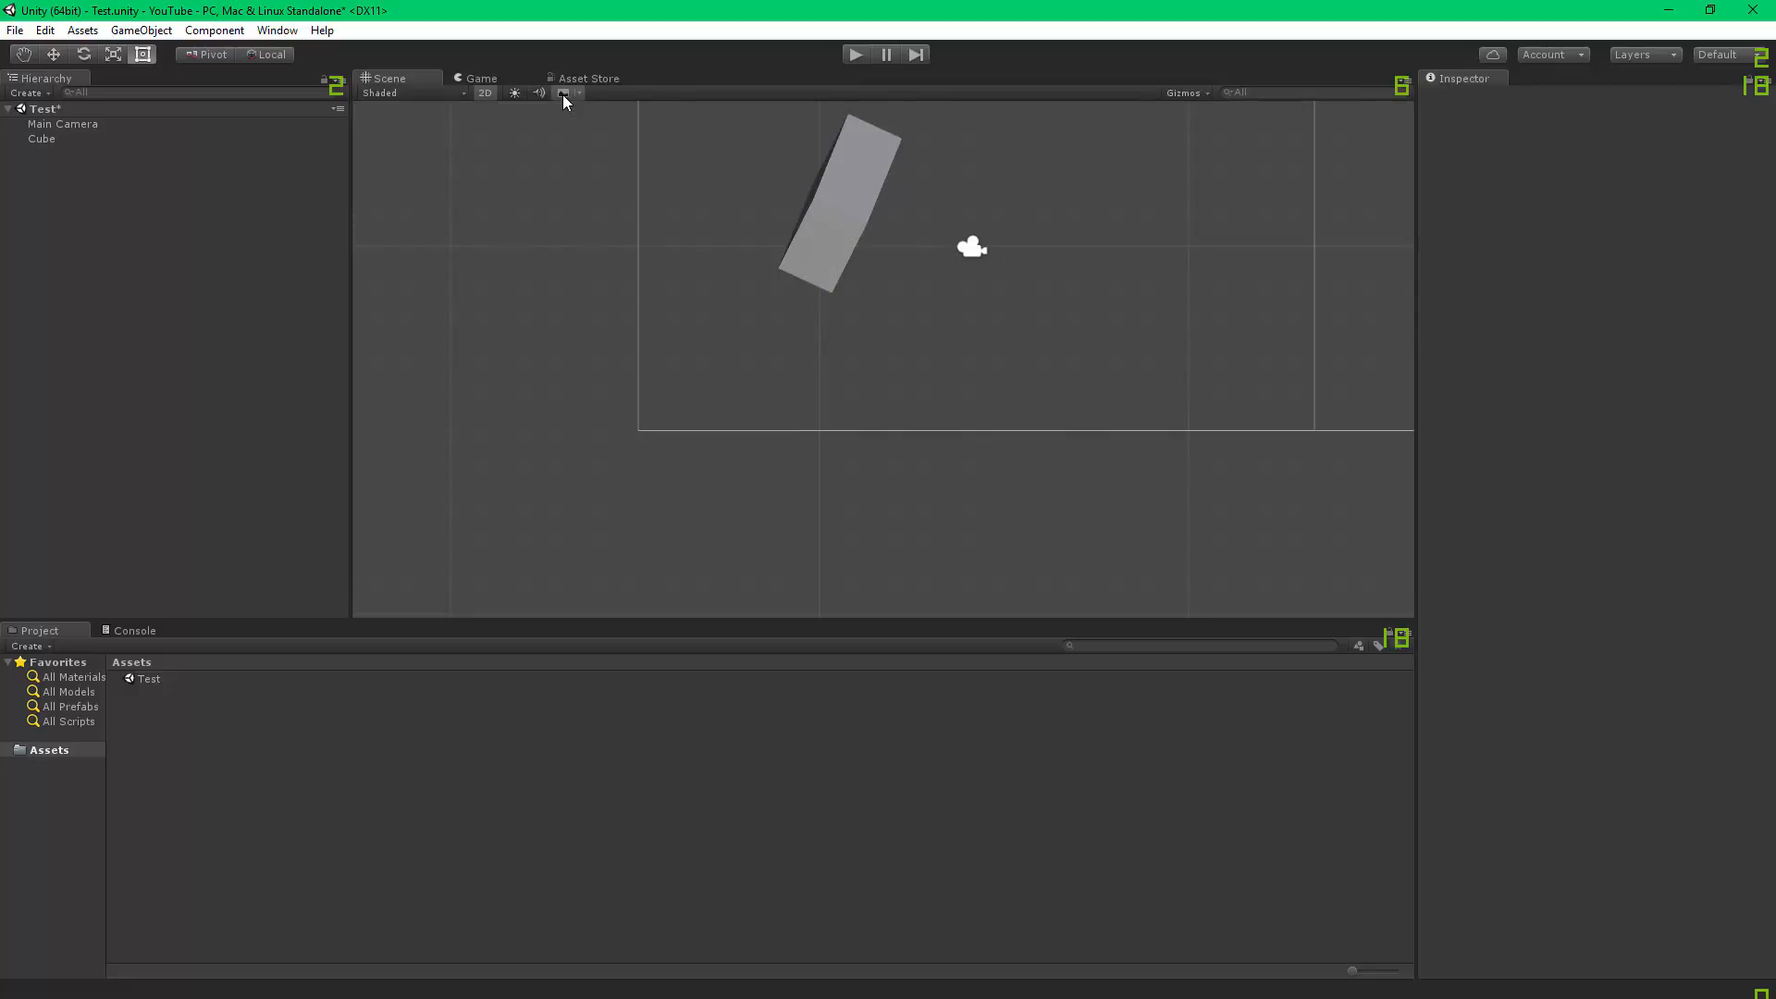
middle_drag(912, 179, 768, 328)
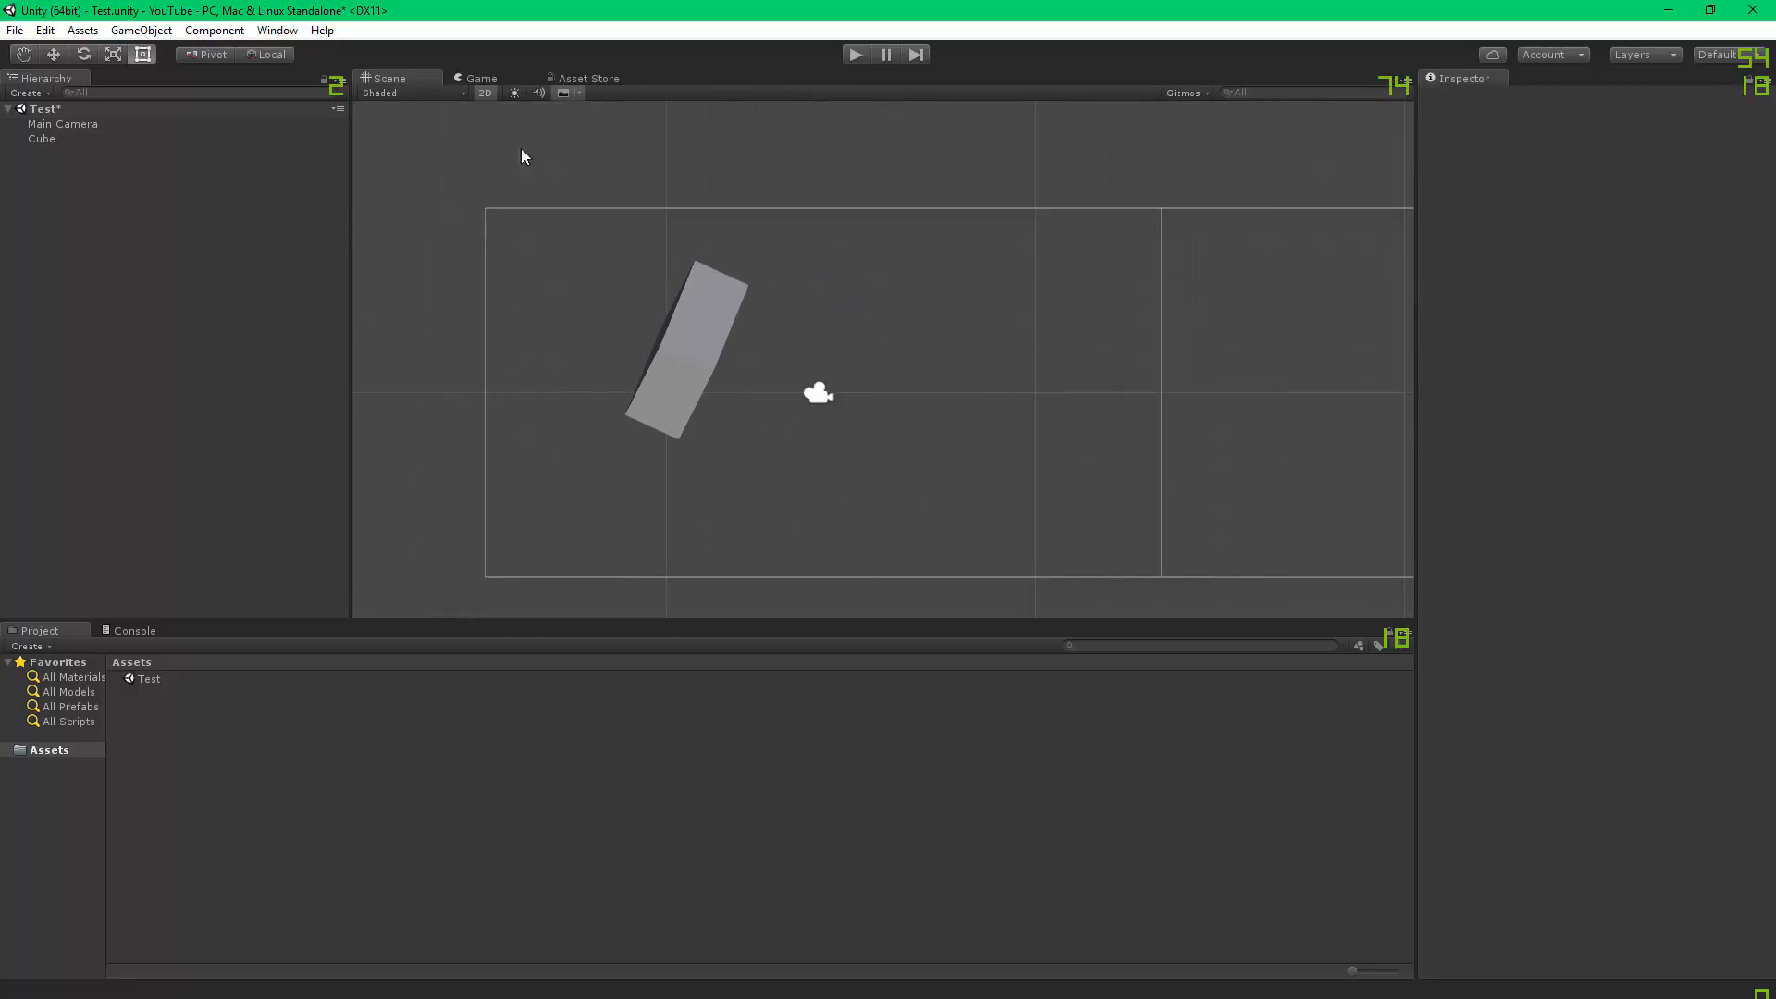
Return the scene view to 3D and move the Main Camera forward with the Move tool to about Z -7.45.
click(481, 93)
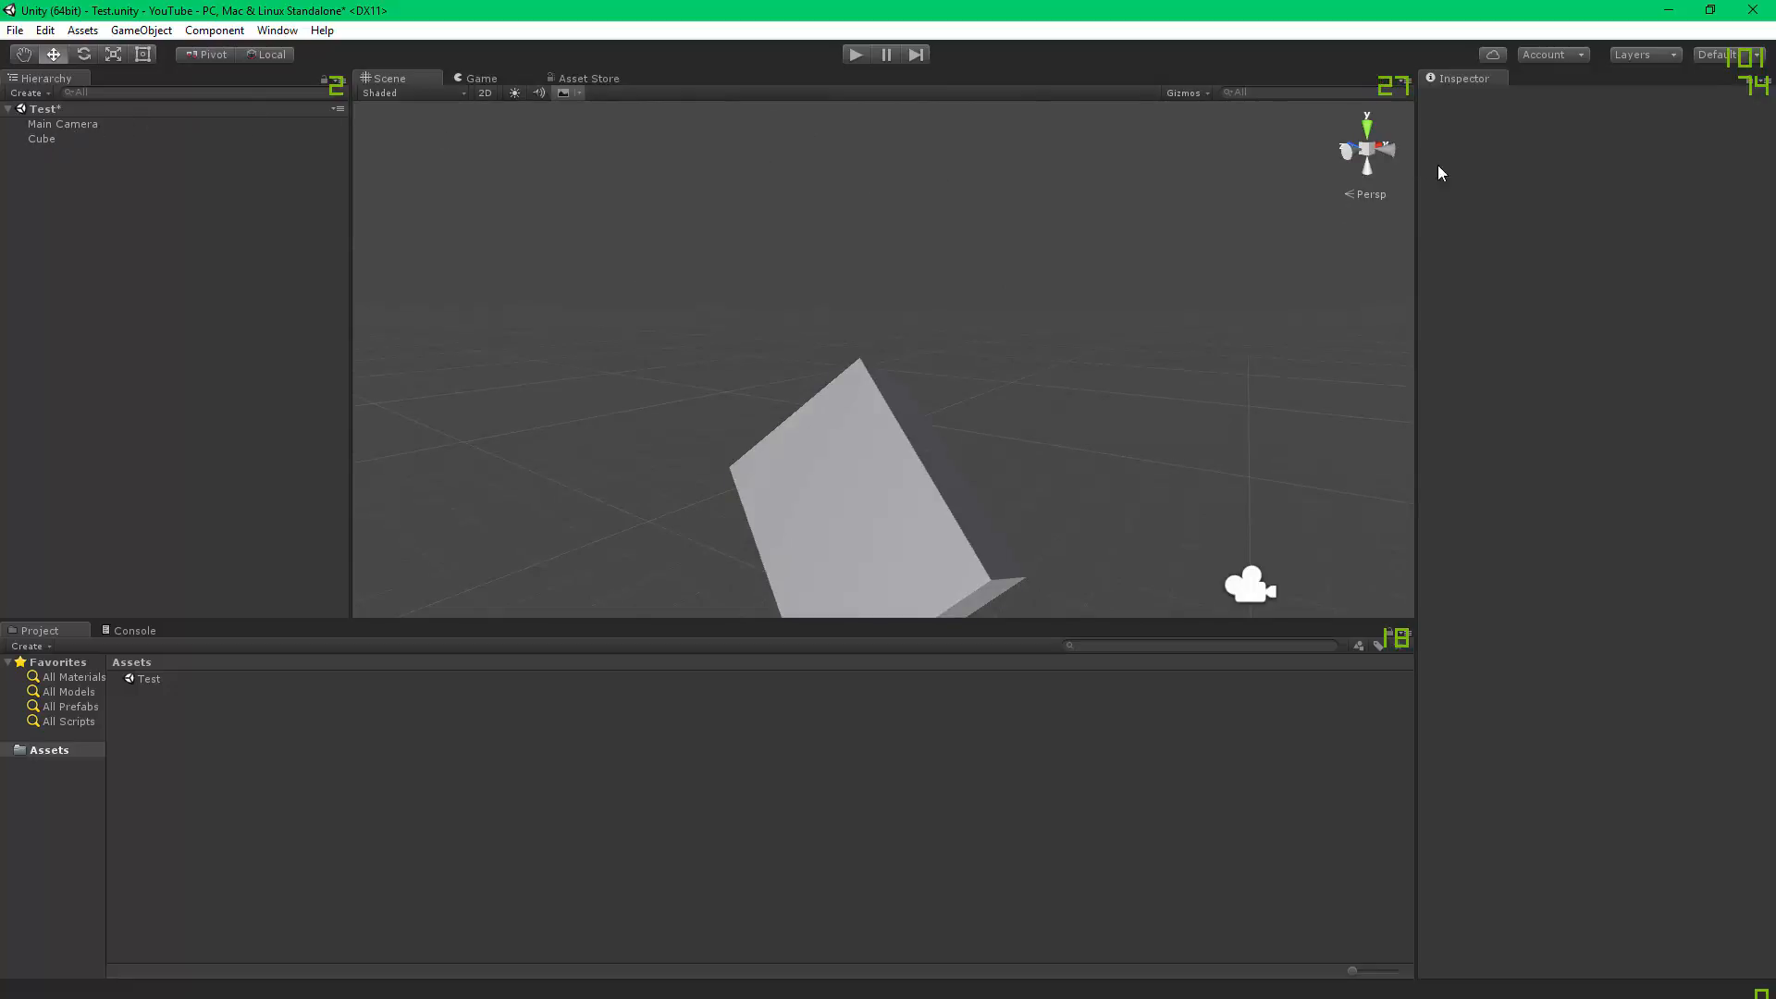
click(50, 123)
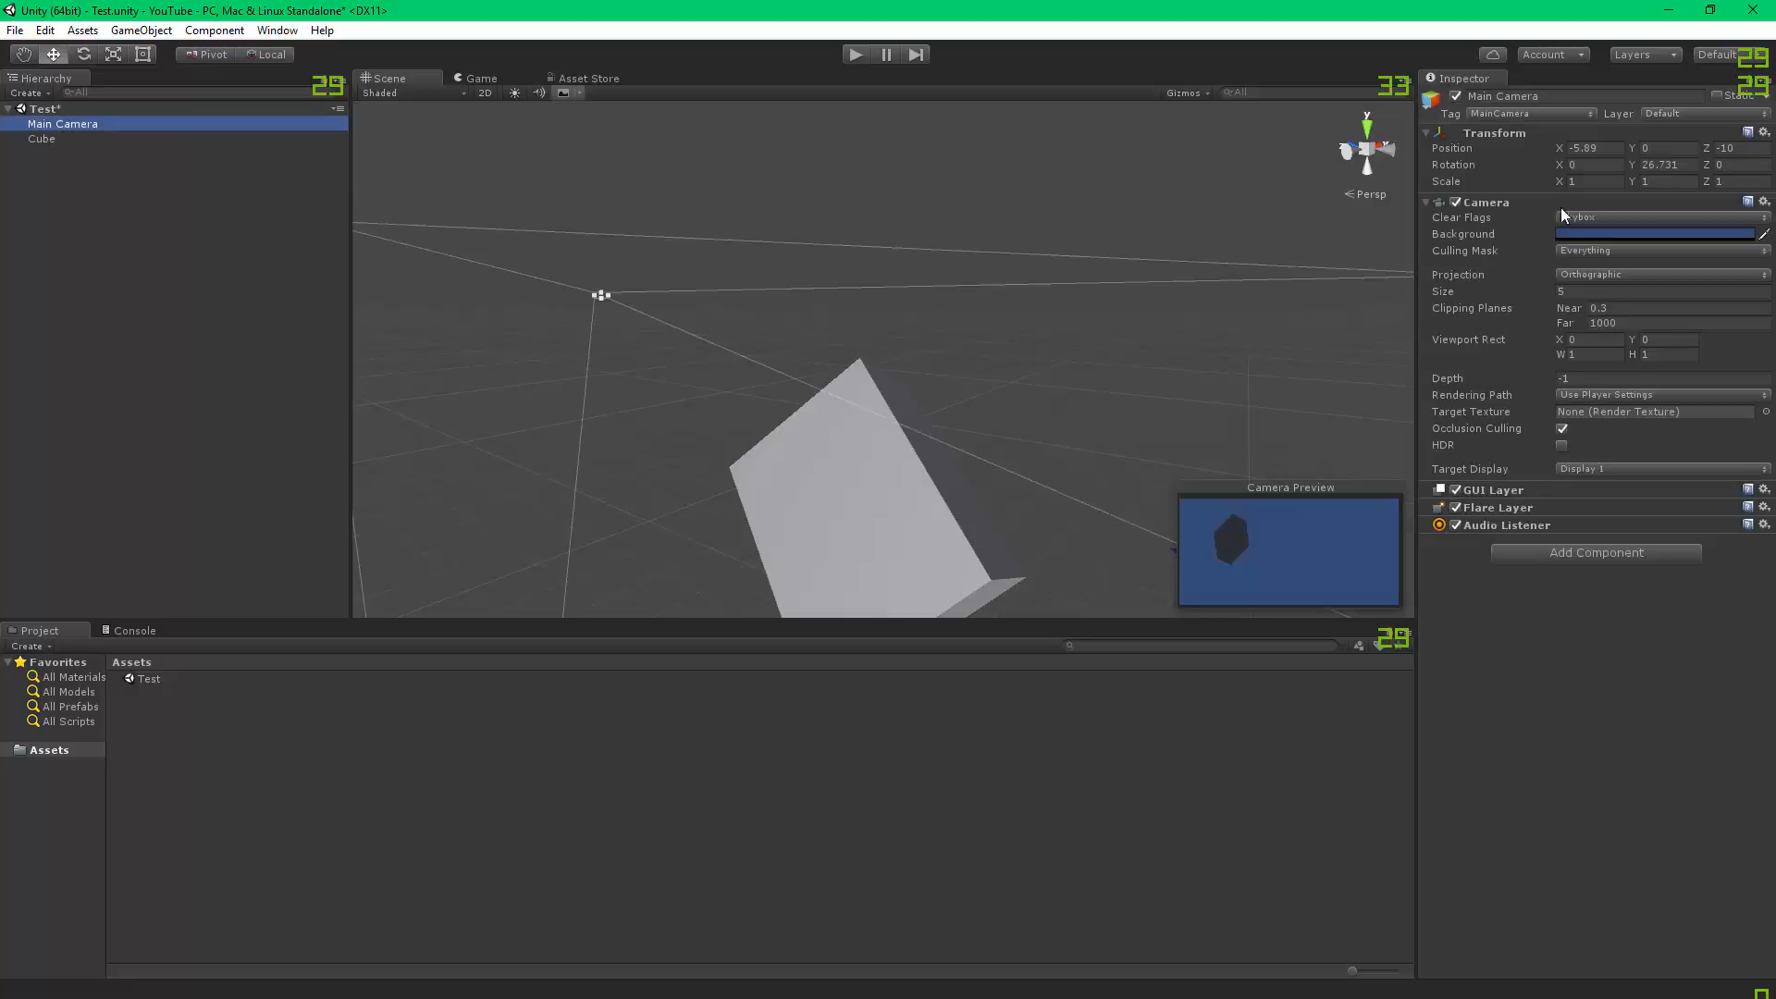
click(1512, 131)
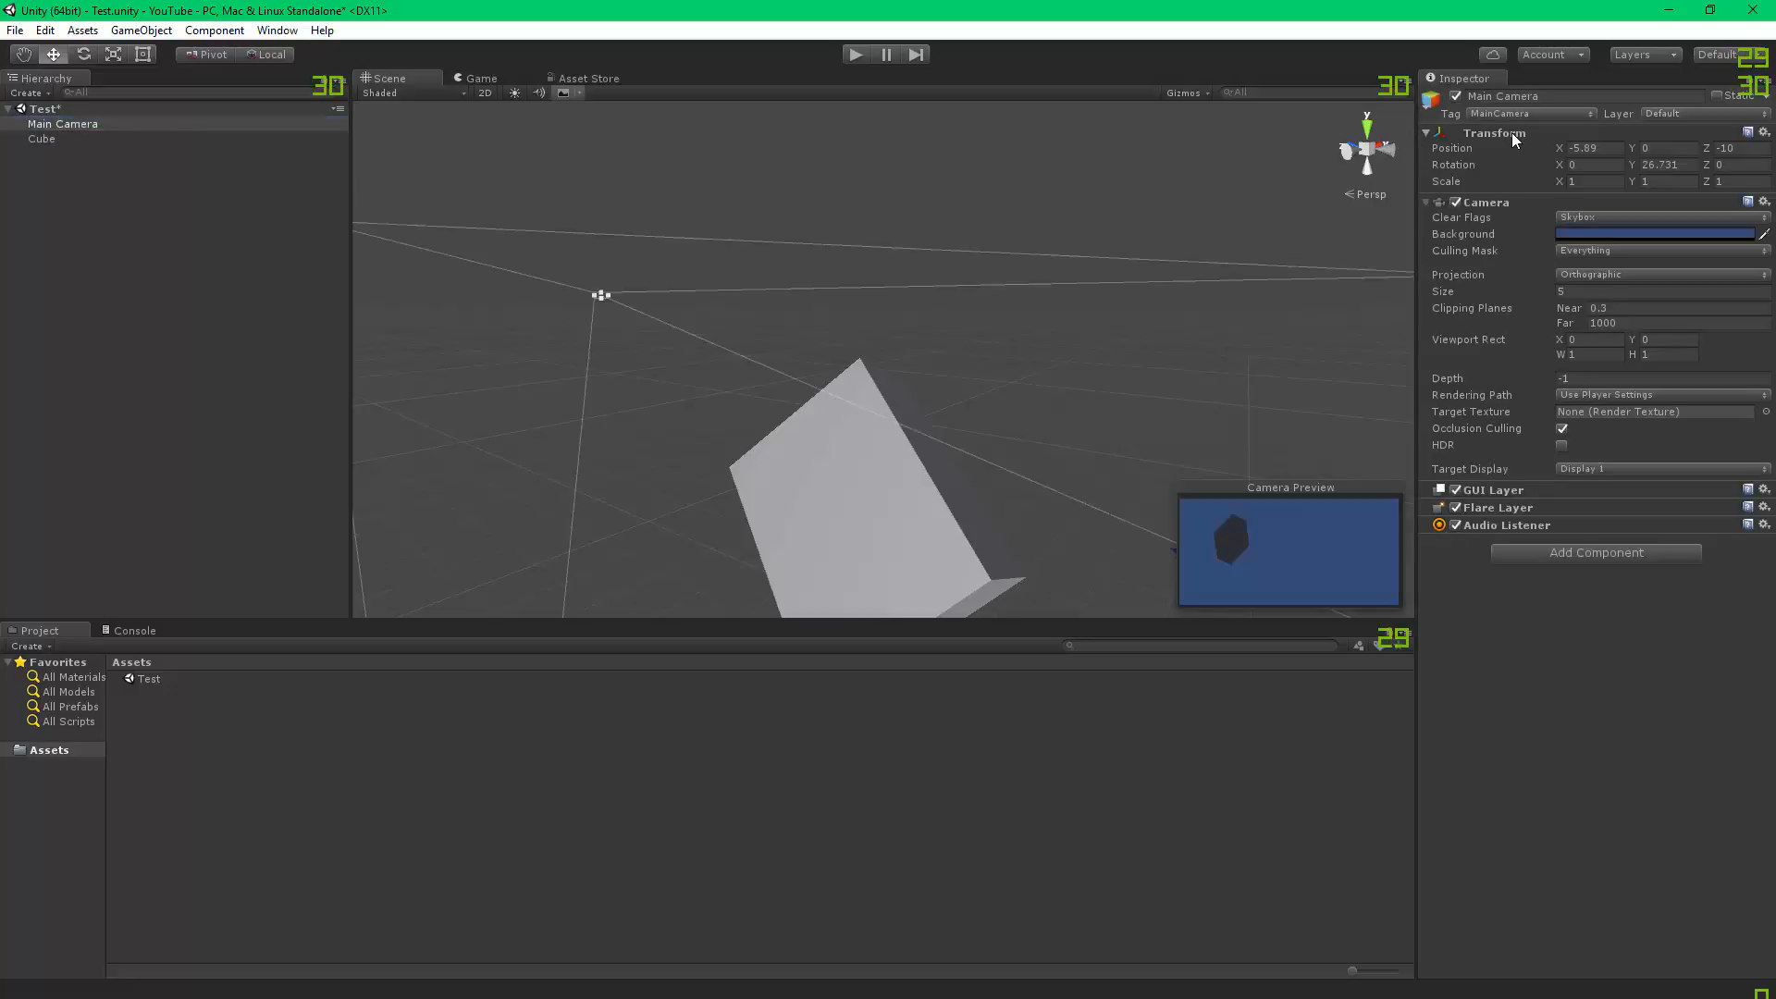
click(1512, 132)
scroll(703, 387, down, 5)
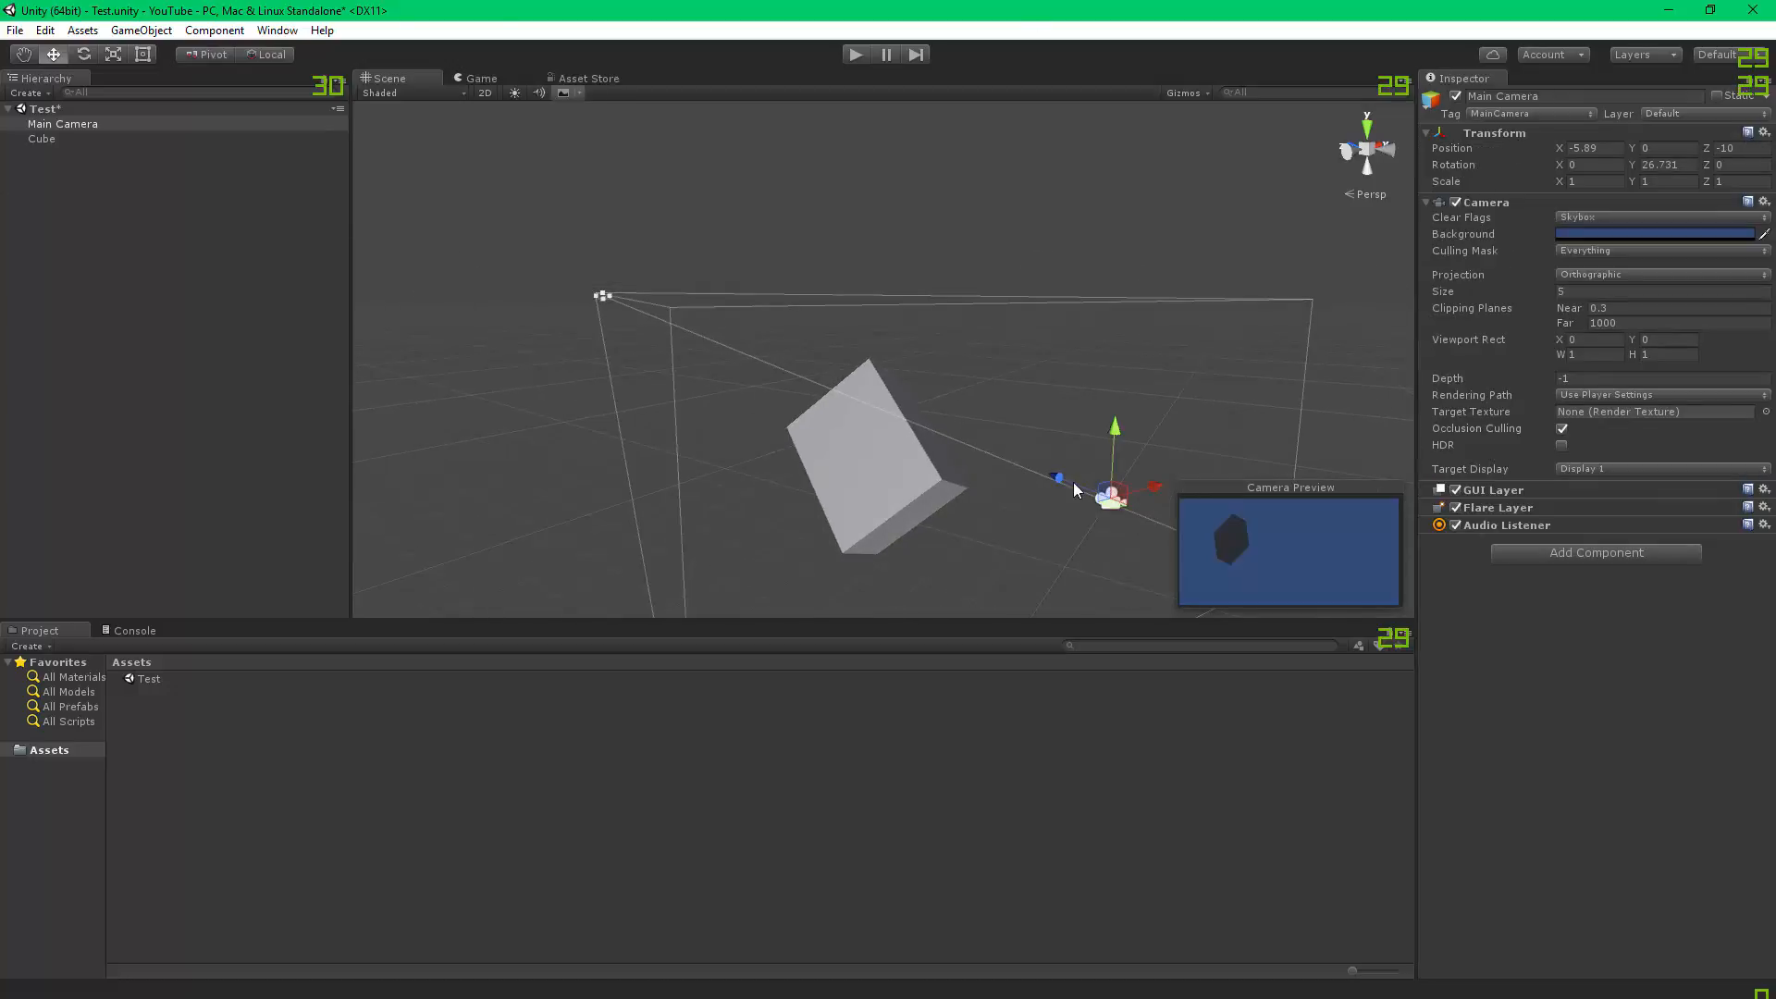
mouse_move(1064, 481)
mouse_down()
mouse_move(1036, 468)
mouse_move(1064, 470)
mouse_up()
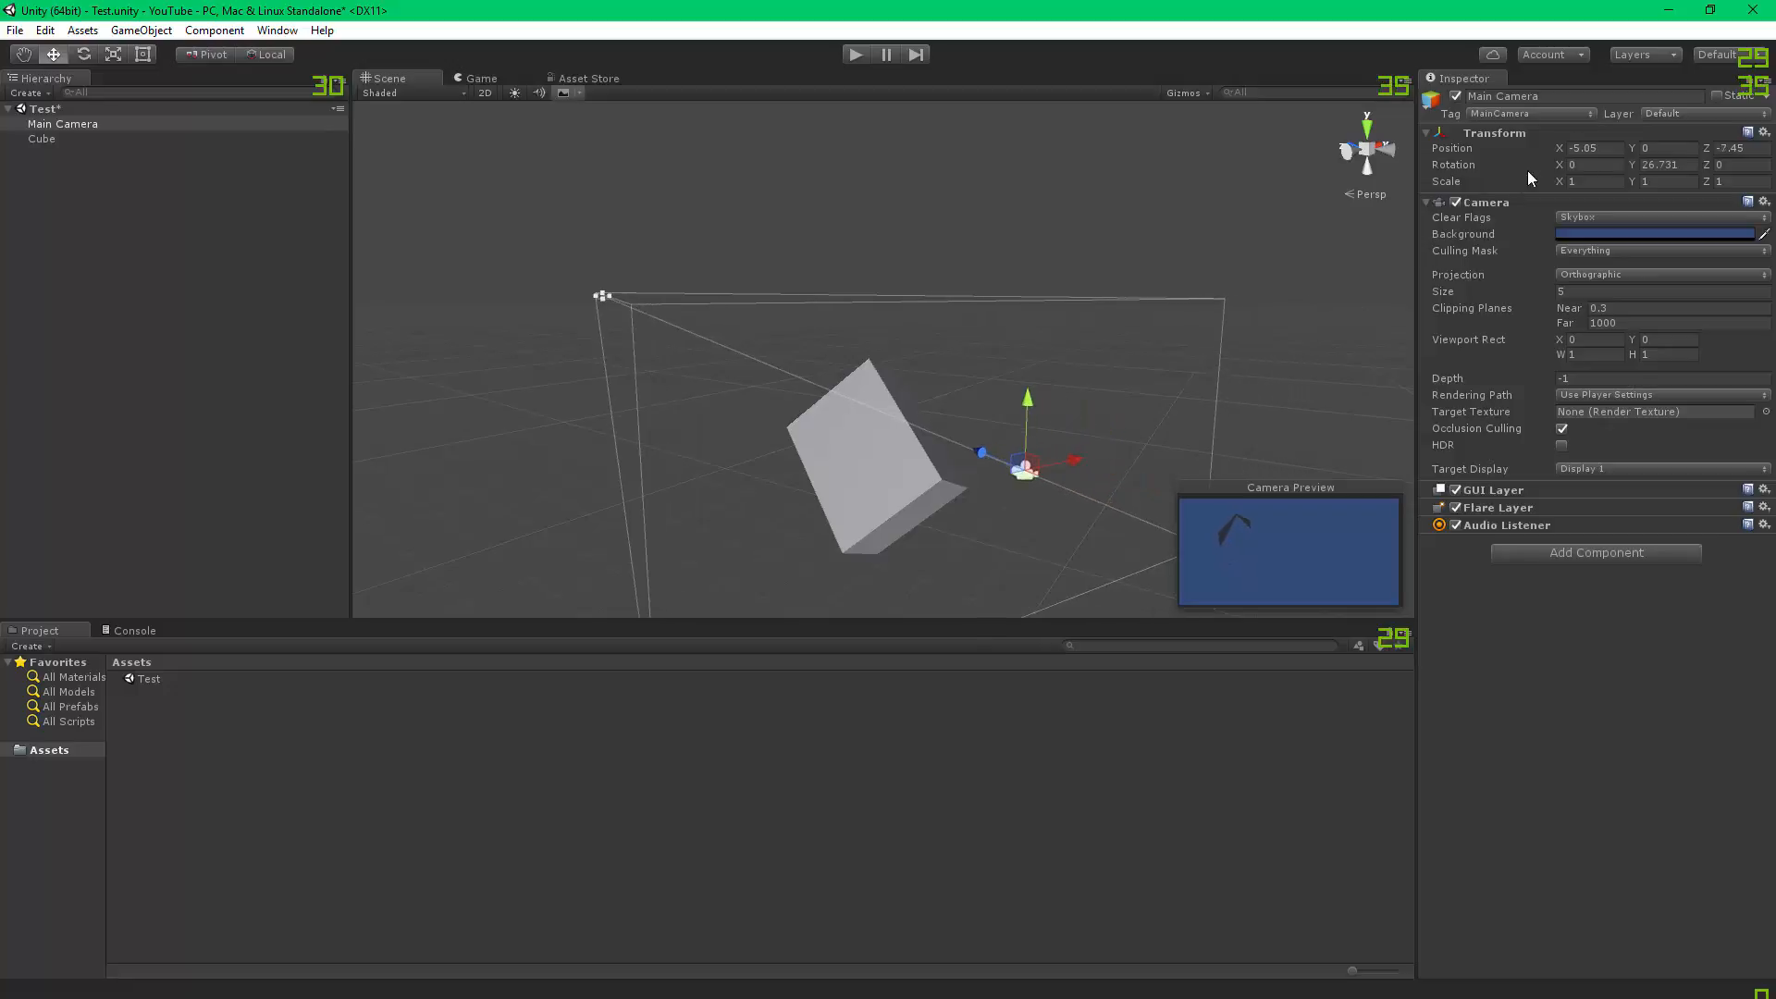
Set the Main Camera's X position to 5 and dismiss the desktop notification.
click(1603, 146)
text(5)
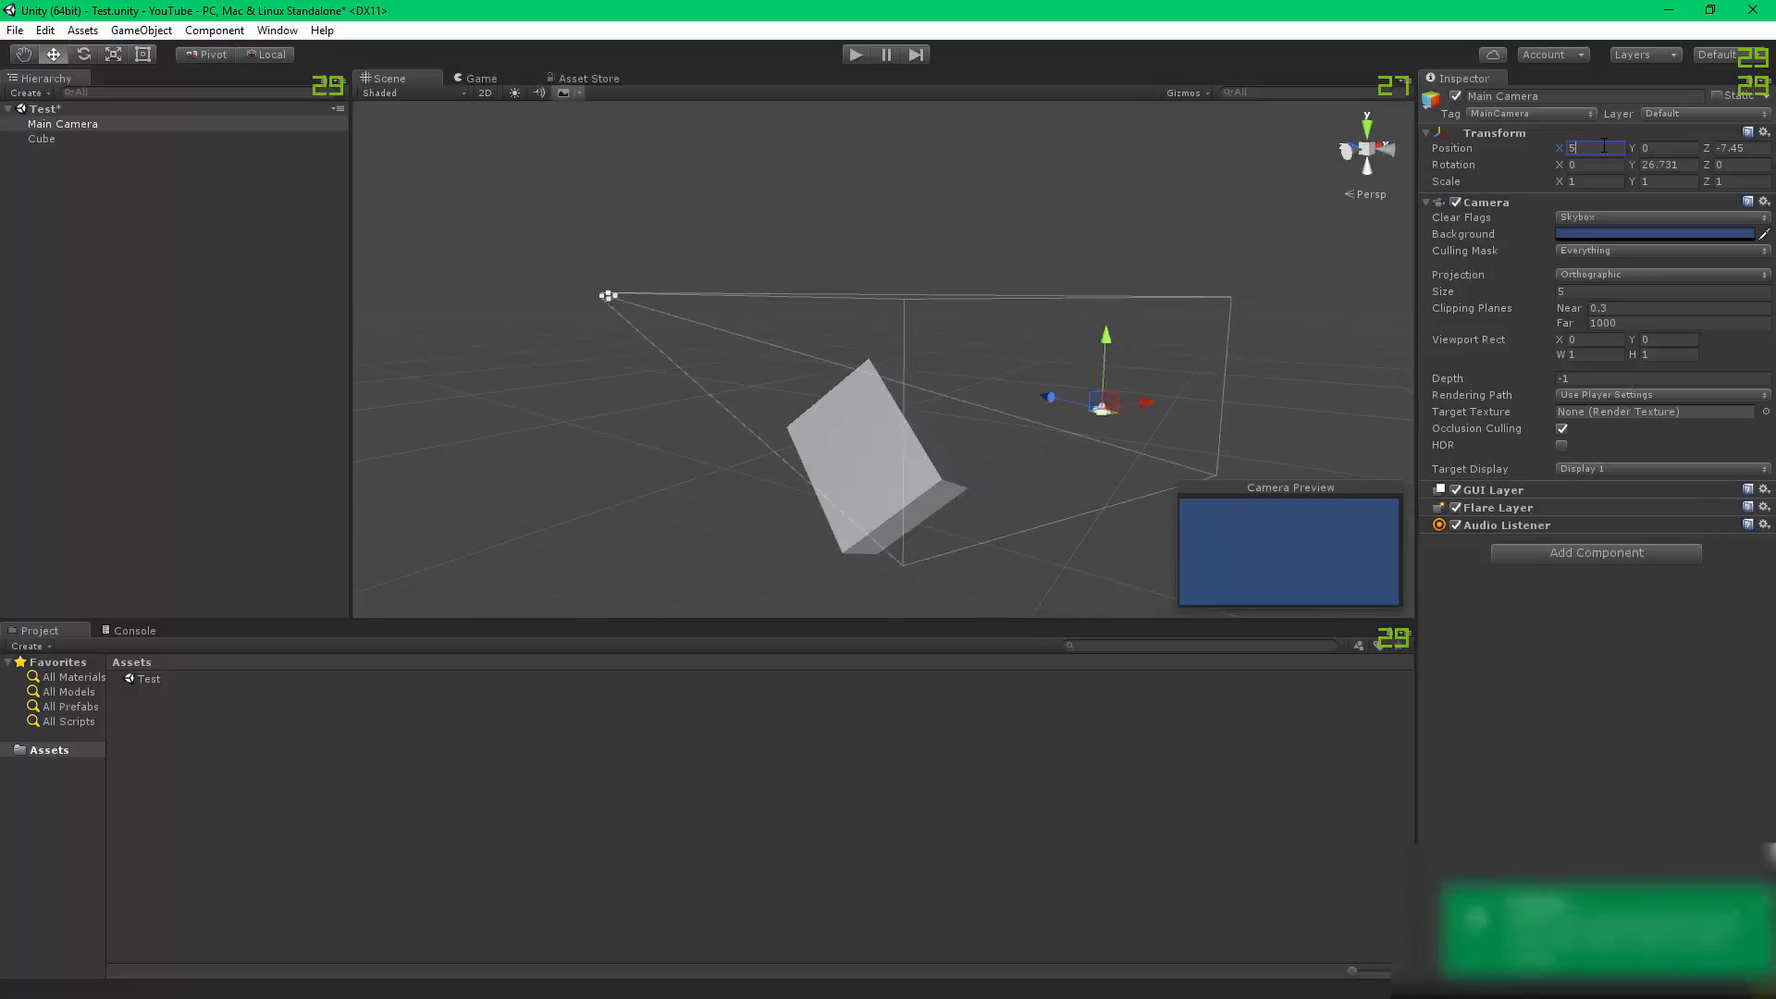
click(1756, 894)
click(1654, 487)
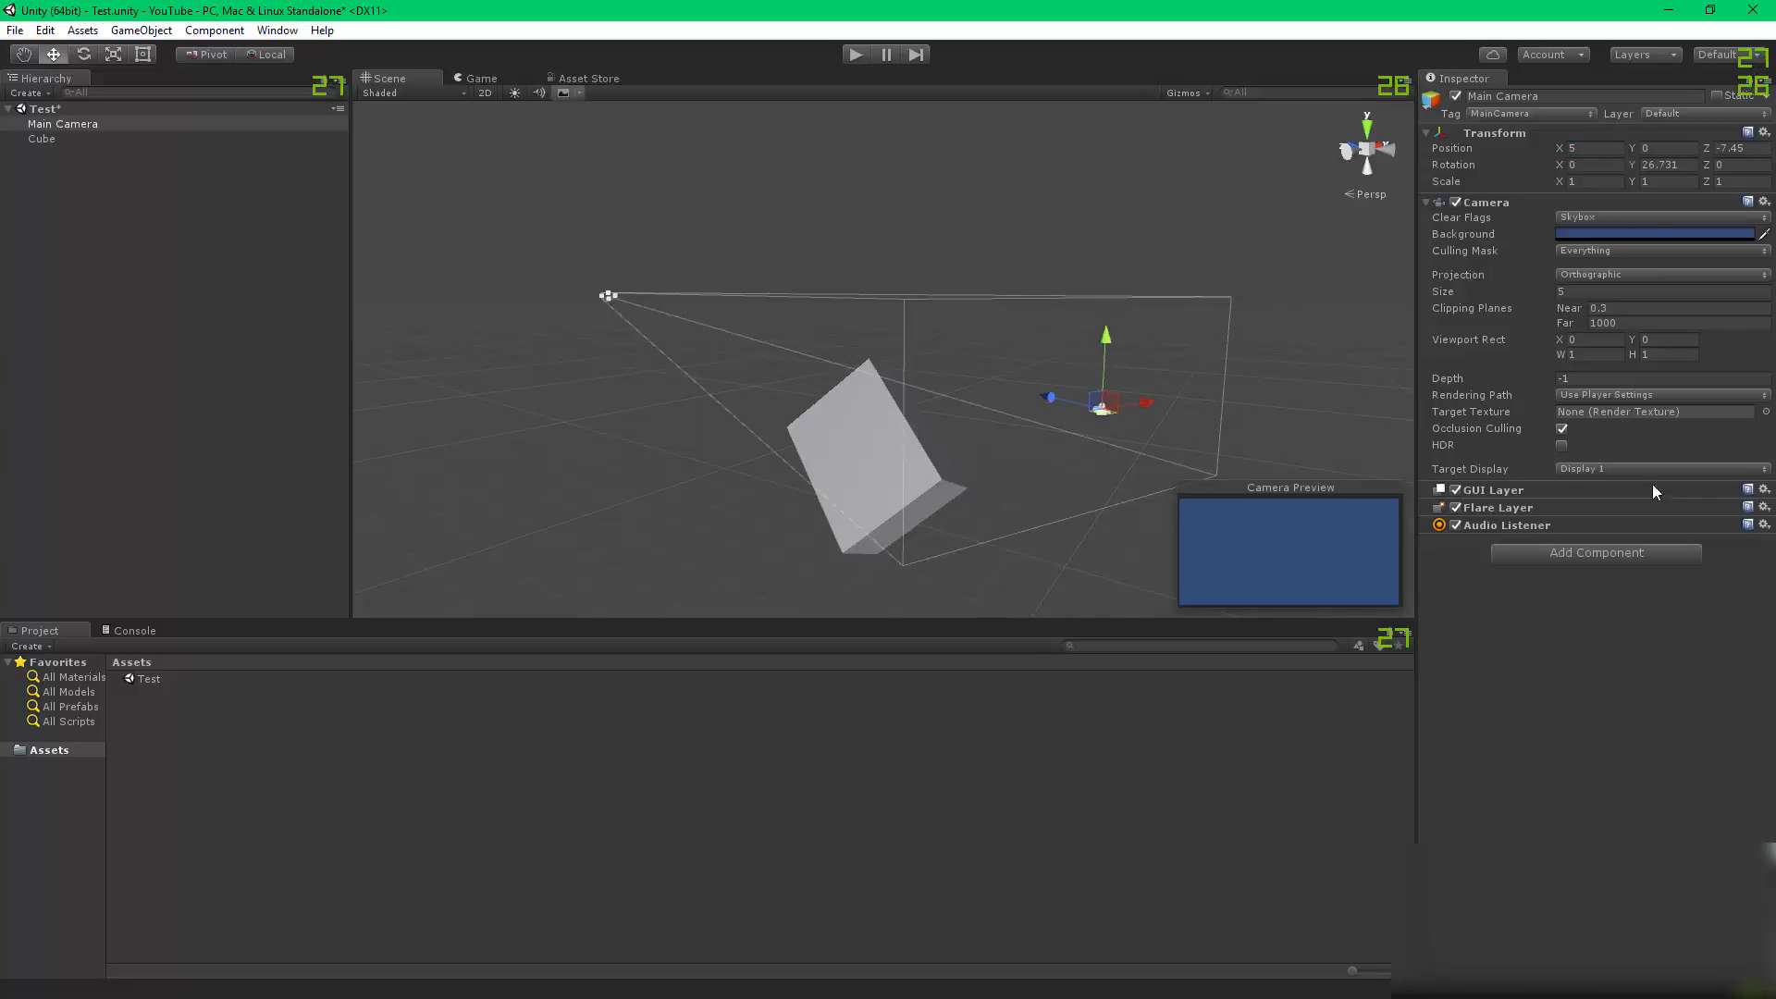
Keep the Main Camera's Clear Flags at Skybox and show the camera's output in the Game view.
click(1591, 218)
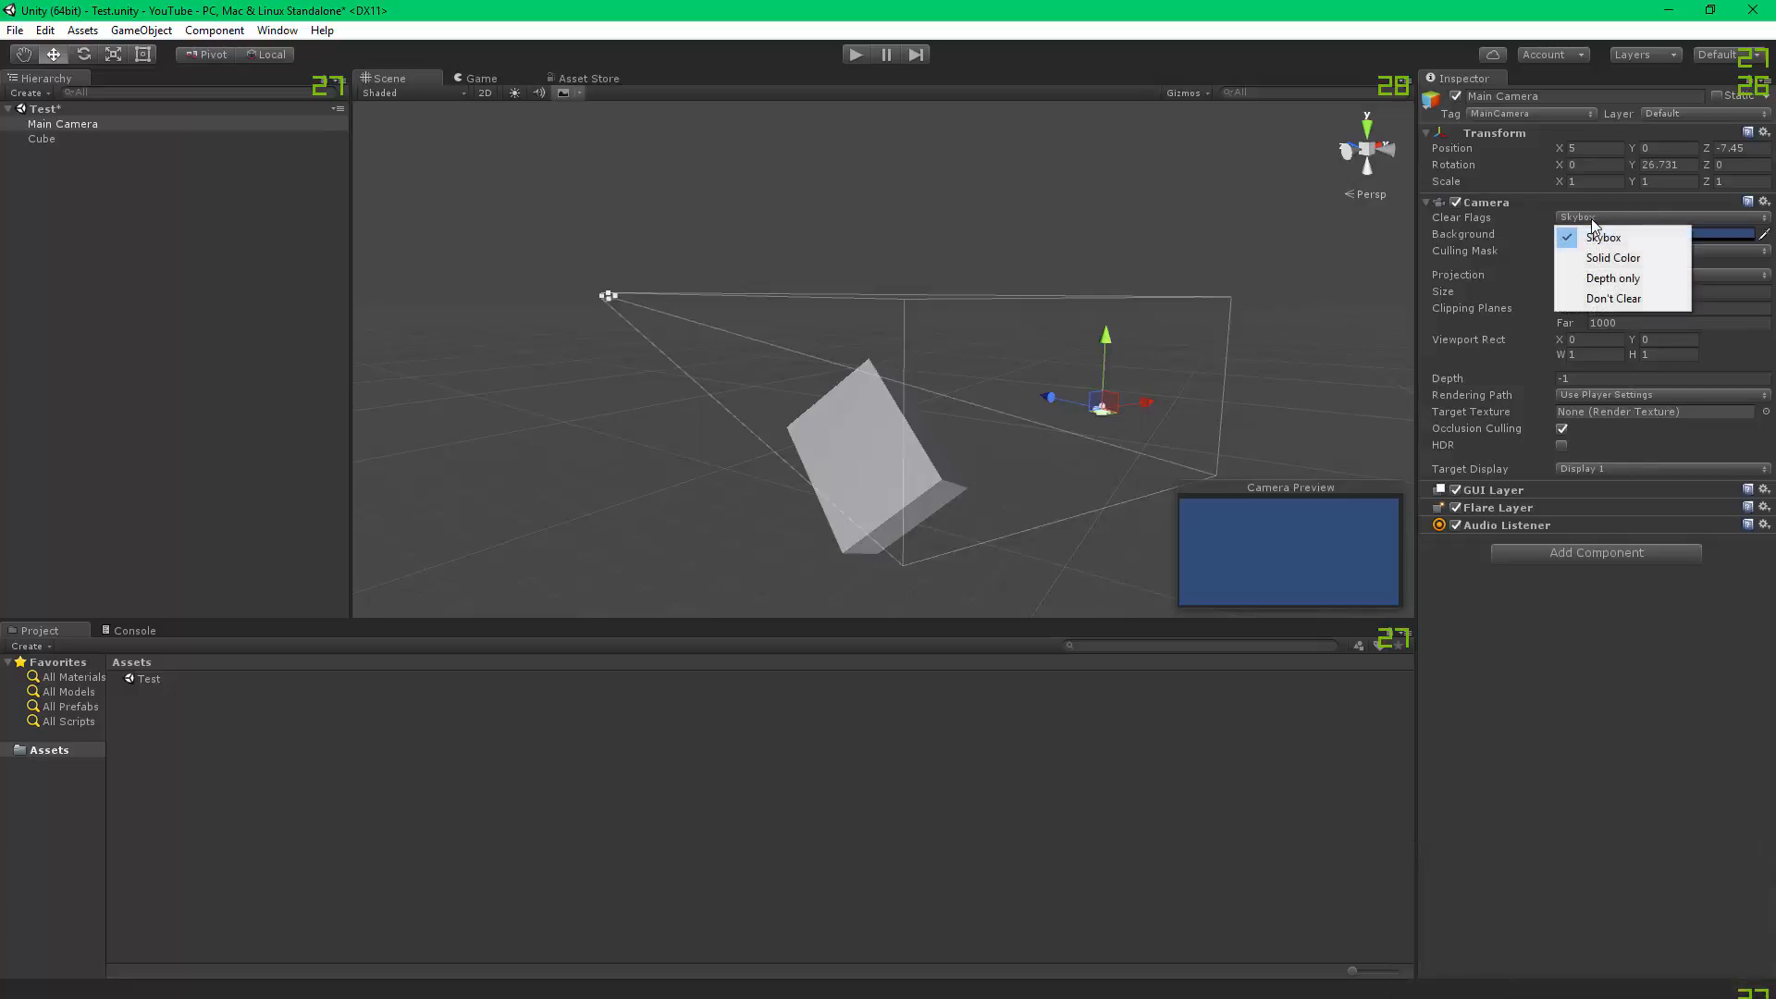
click(1605, 238)
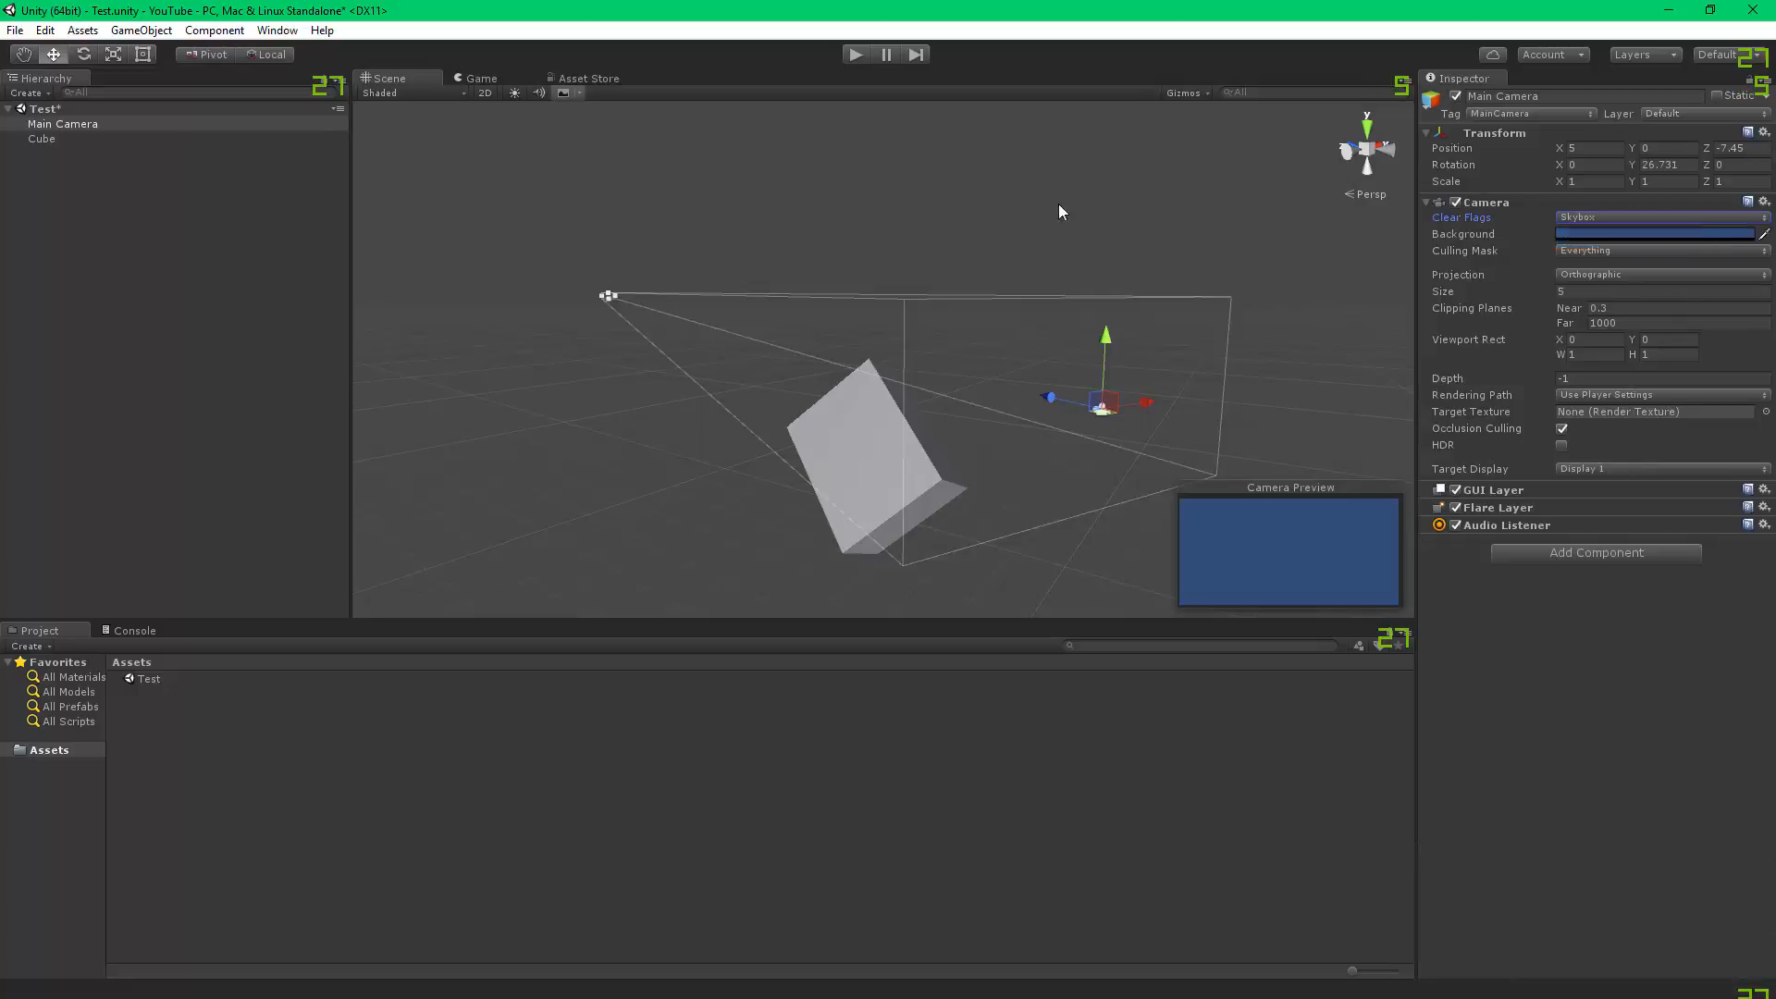
click(482, 78)
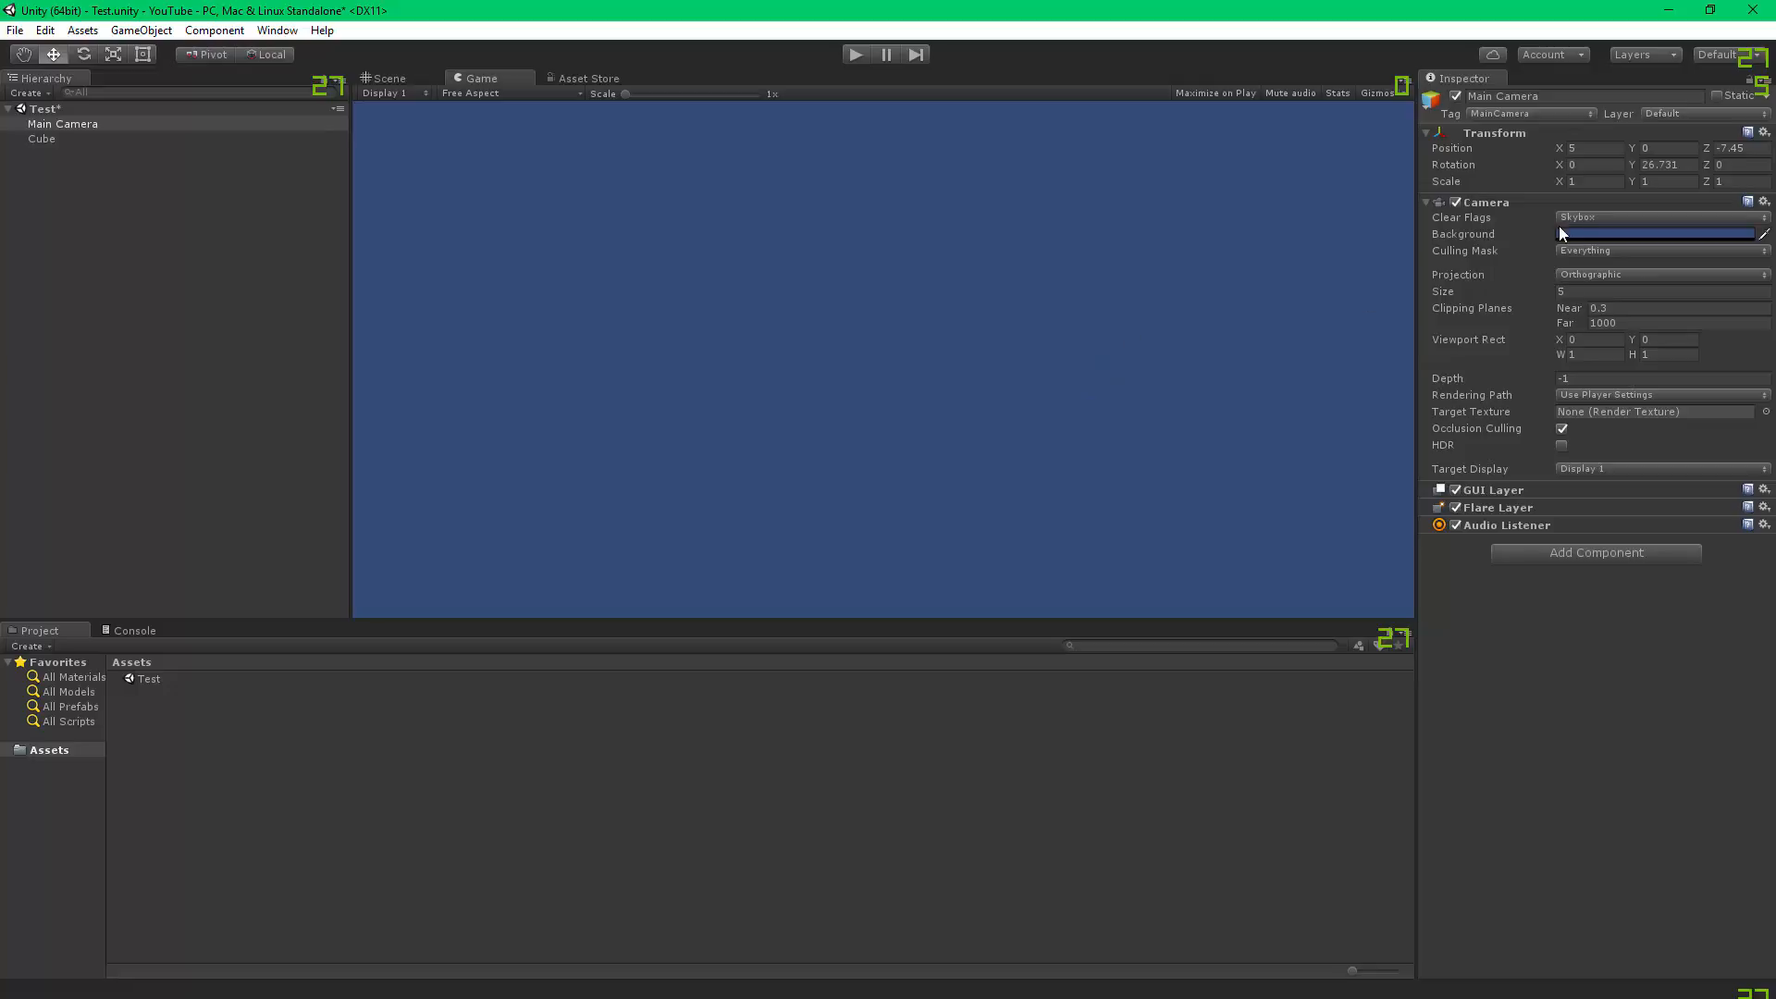
Set the Main Camera's Clear Flags to Solid Color and its background to dark green, hex 1D7B1A00.
click(1591, 222)
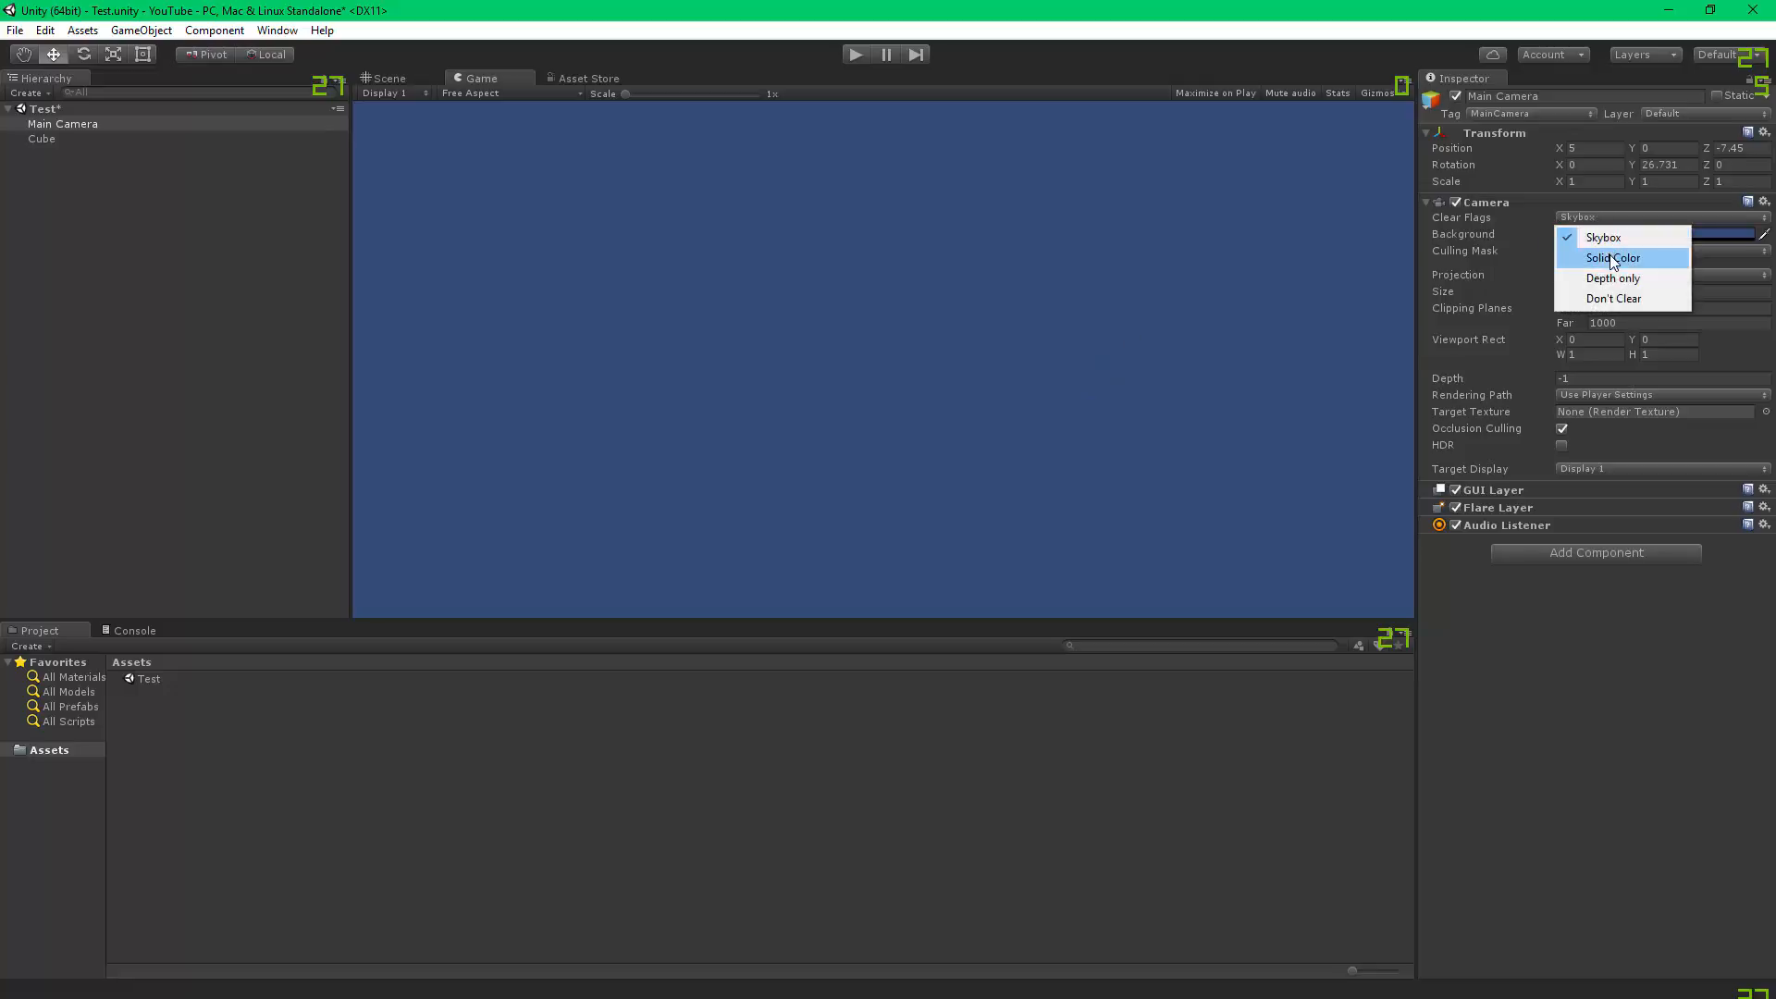
click(1614, 258)
click(1587, 235)
mouse_move(189, 134)
mouse_down()
mouse_move(185, 179)
mouse_move(141, 143)
mouse_move(166, 124)
mouse_move(136, 157)
mouse_up()
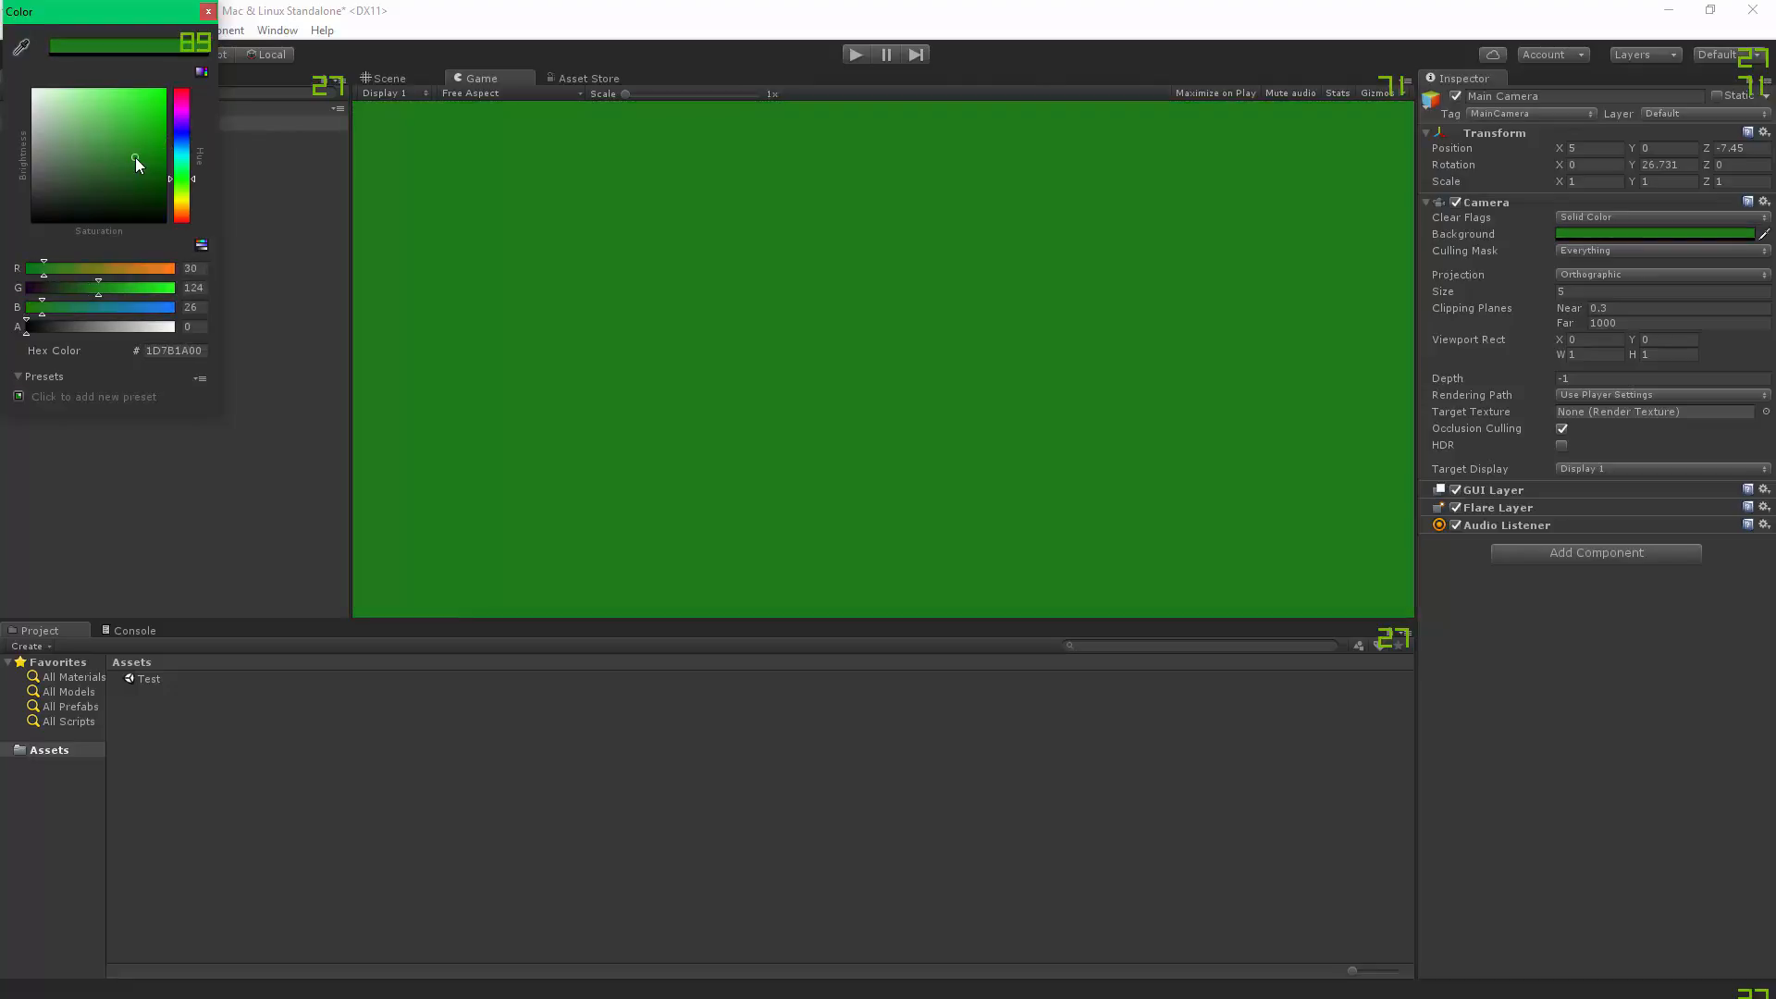
Set the Main Camera's Clear Flags back to Skybox.
click(1591, 216)
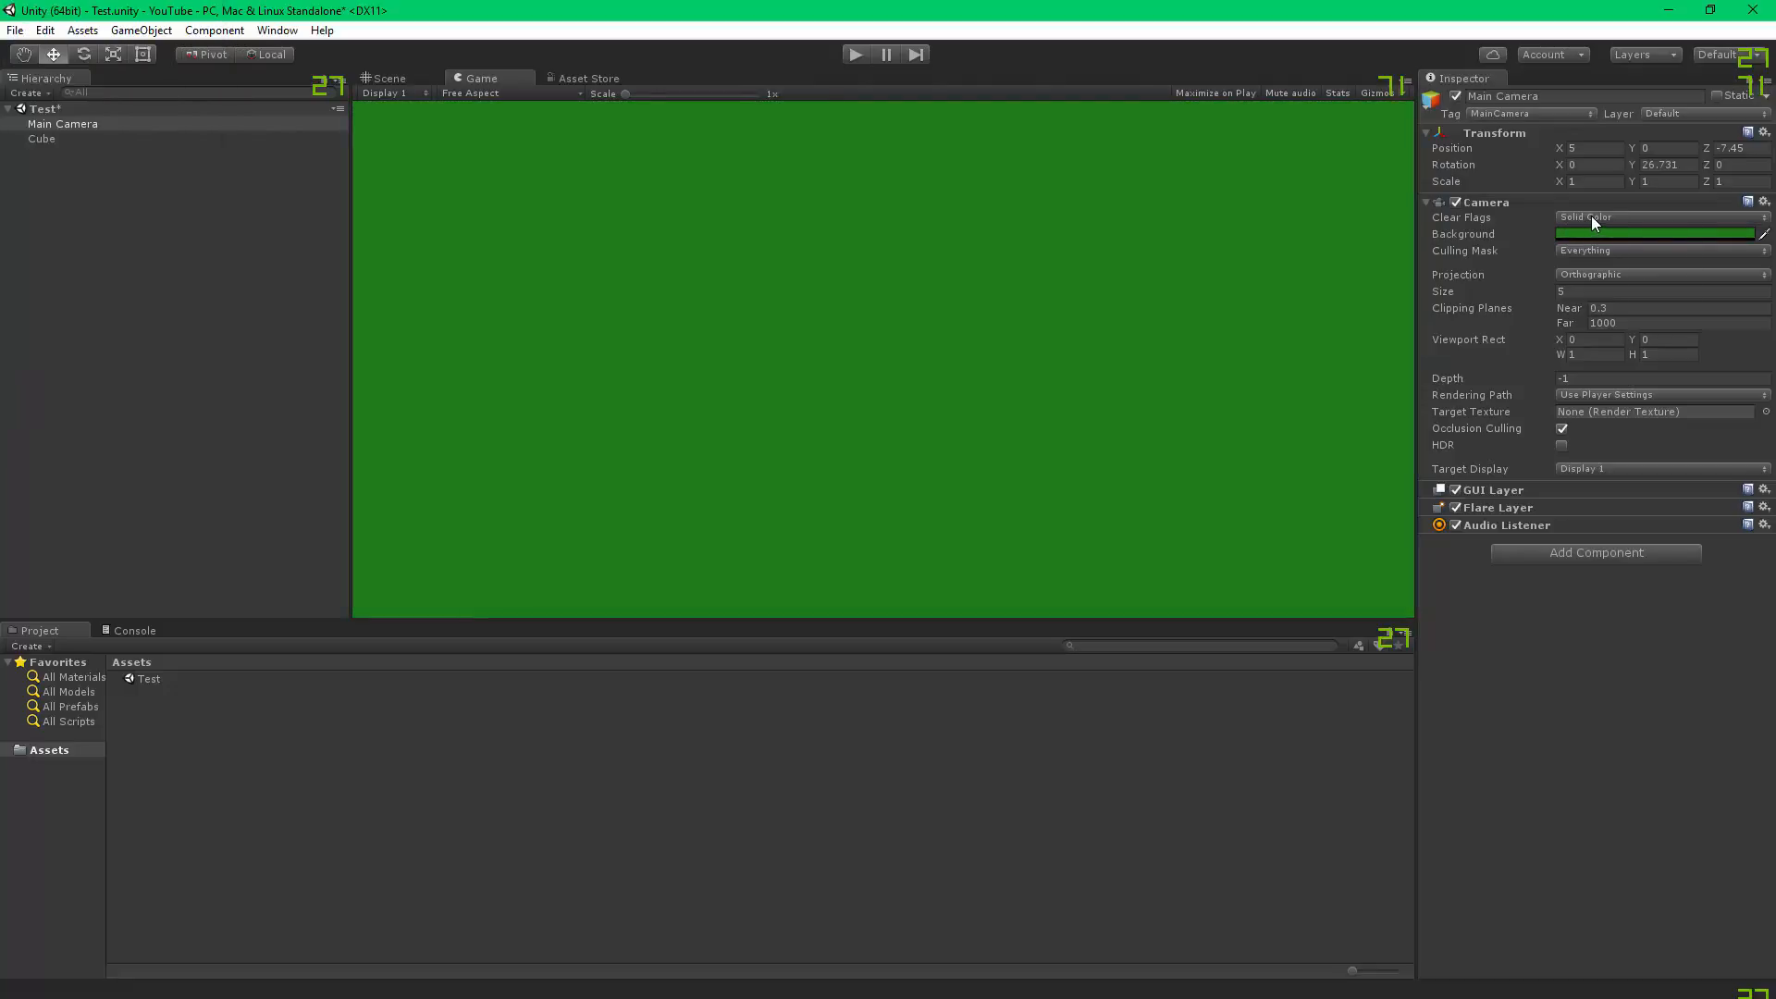
click(1595, 239)
click(1608, 217)
click(1608, 217)
click(1641, 676)
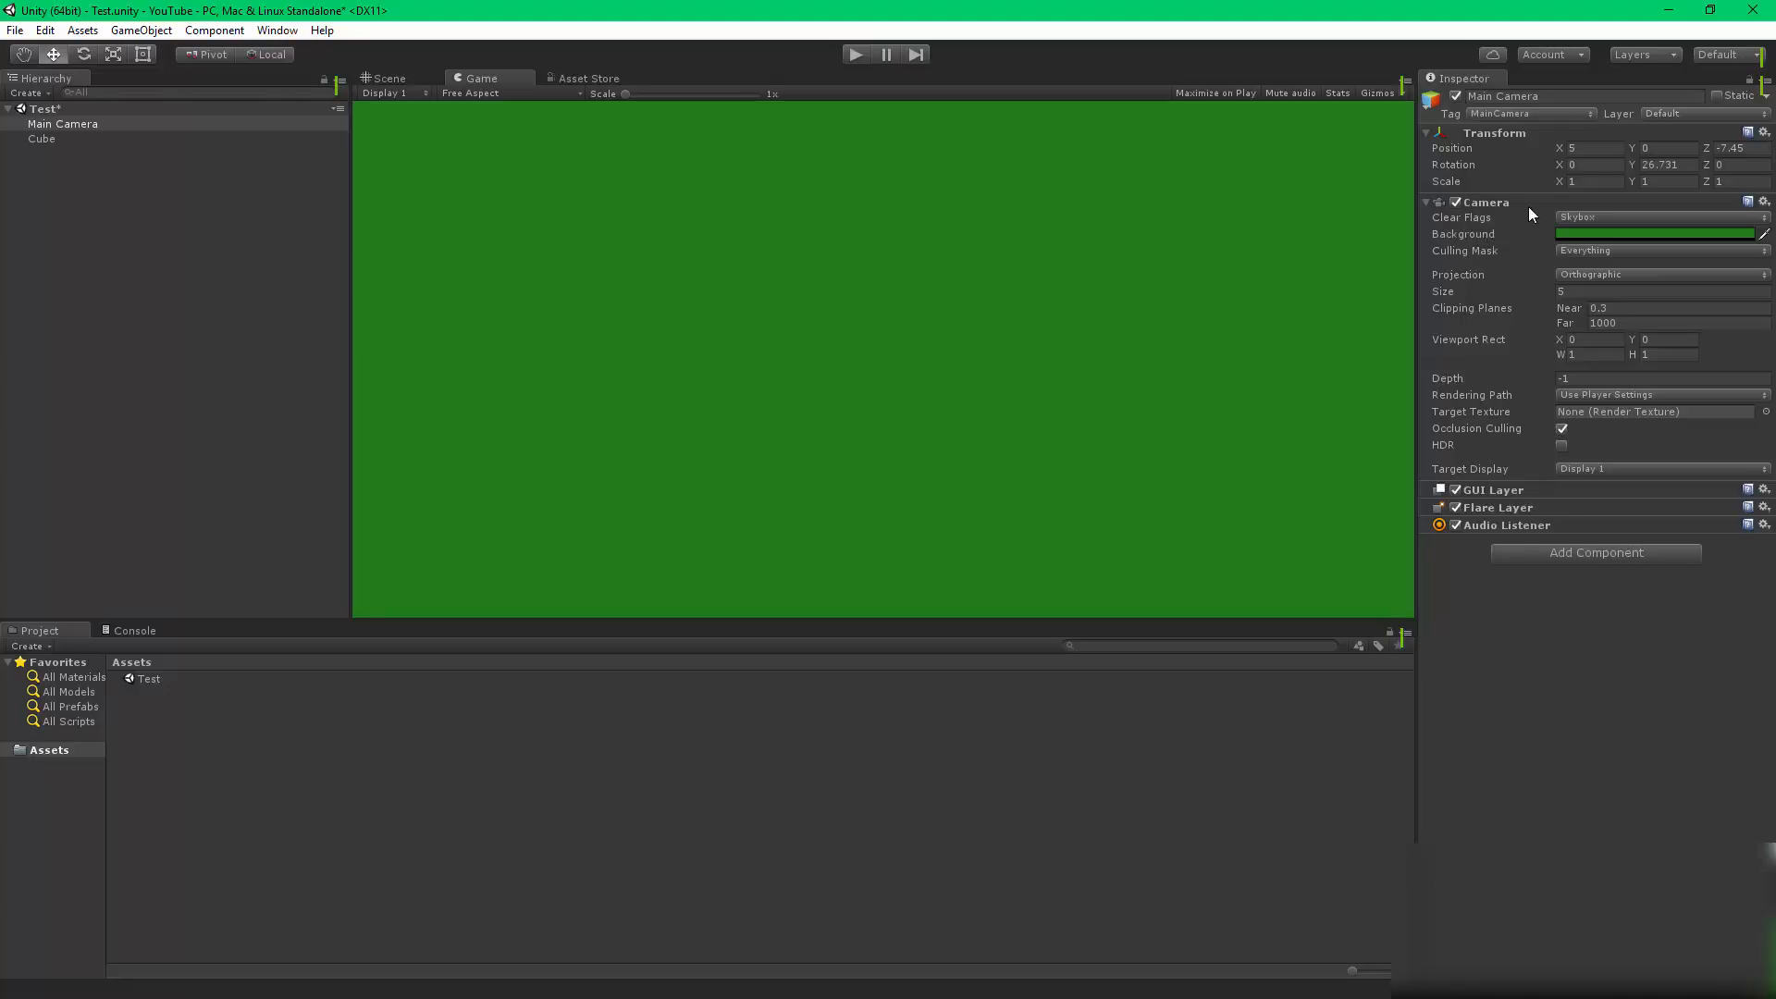
Return to the Scene view to examine the Main Camera and its view frame from another angle, and dismiss the desktop notification.
click(384, 79)
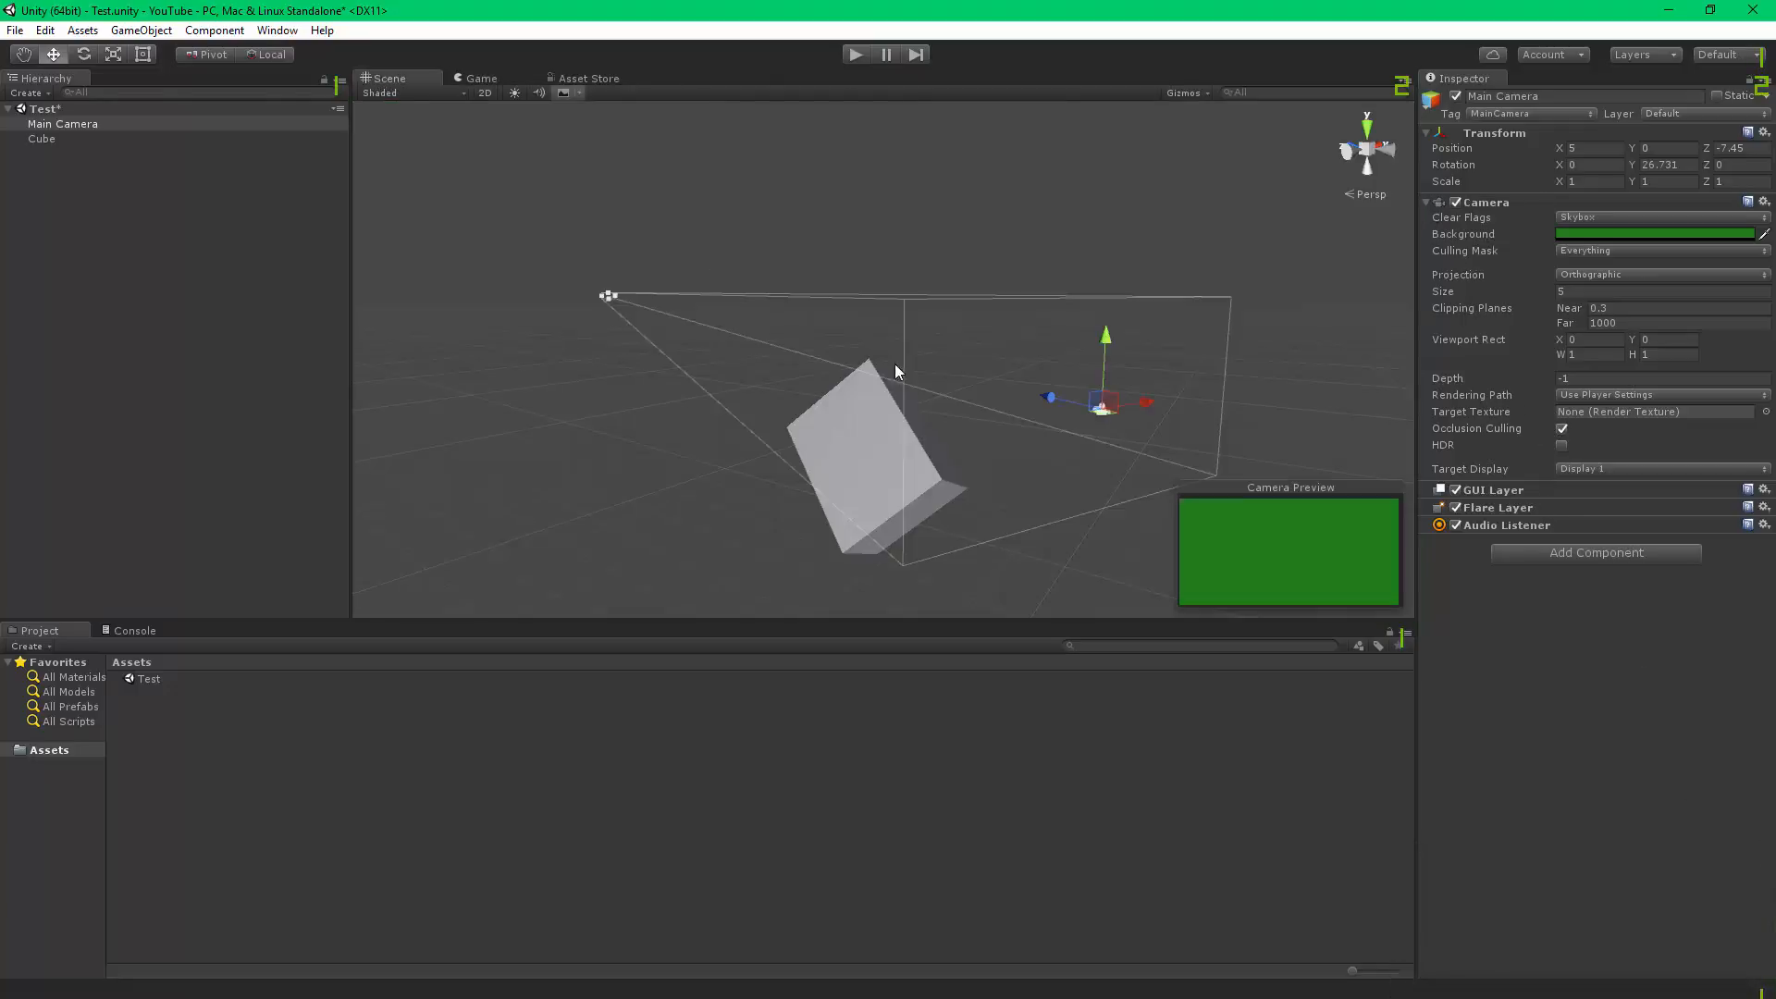
scroll(1169, 403, up, 5)
middle_drag(1168, 402, 732, 378)
scroll(740, 381, up, 4)
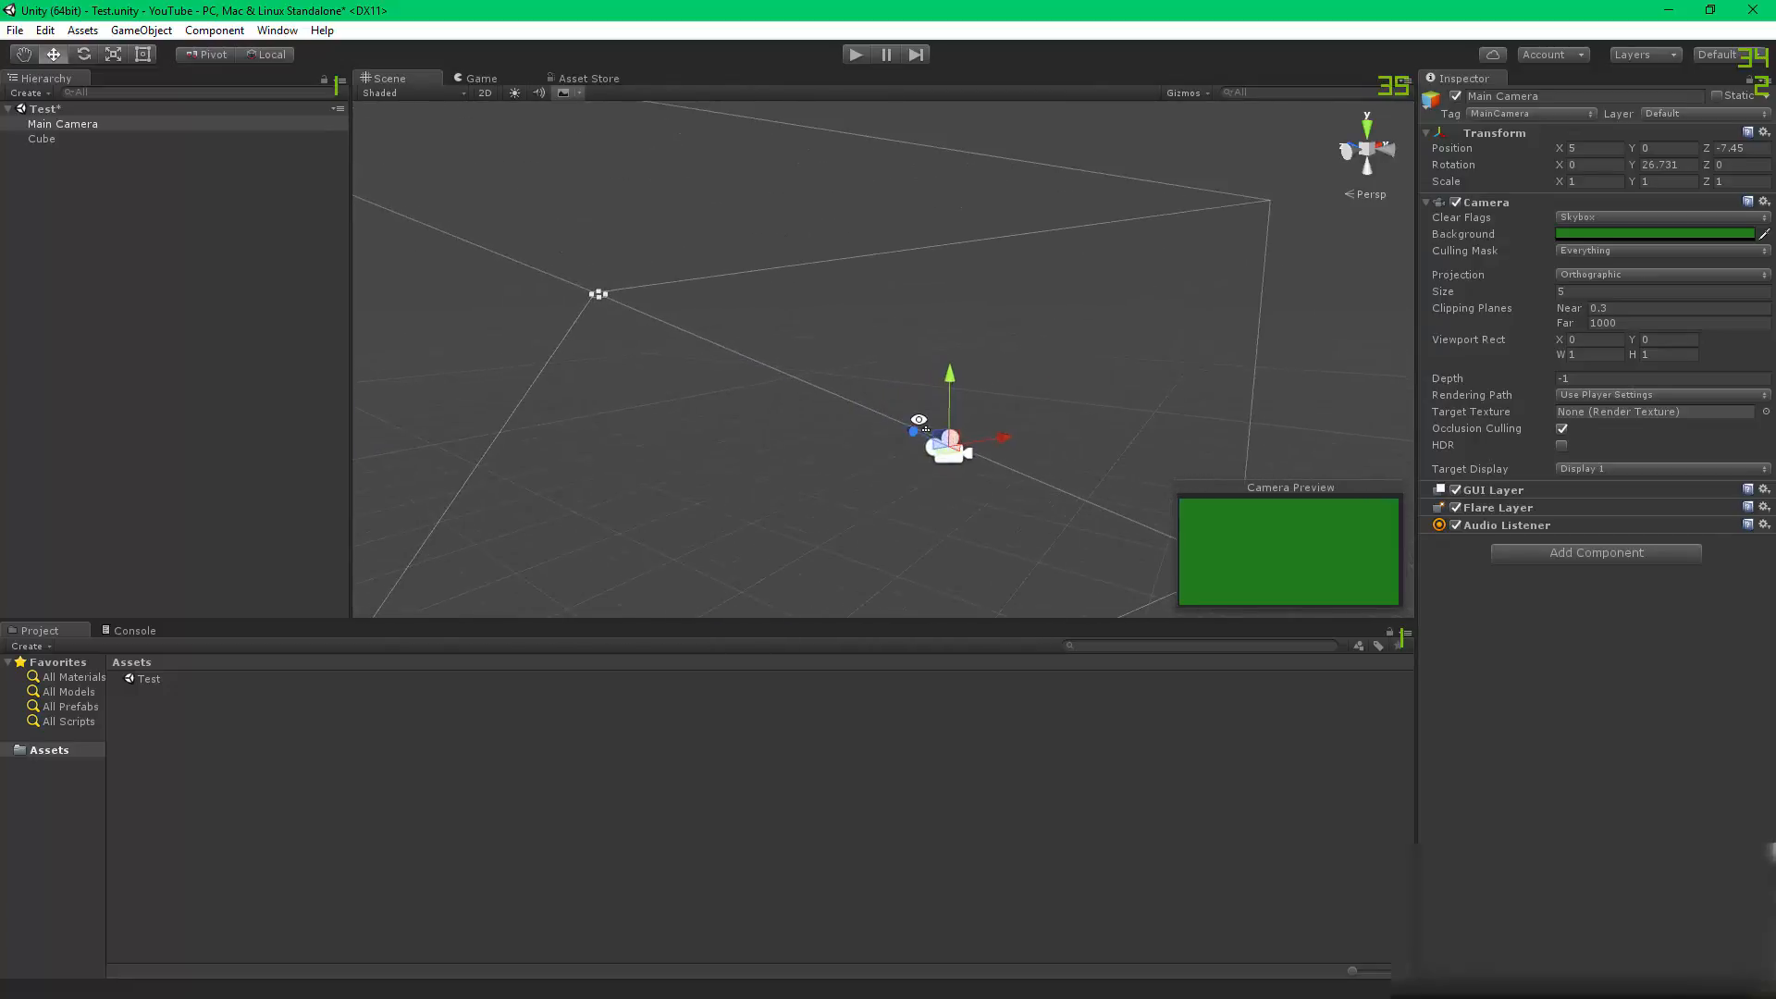
right_drag(800, 402, 1036, 437)
middle_drag(1037, 436, 1225, 454)
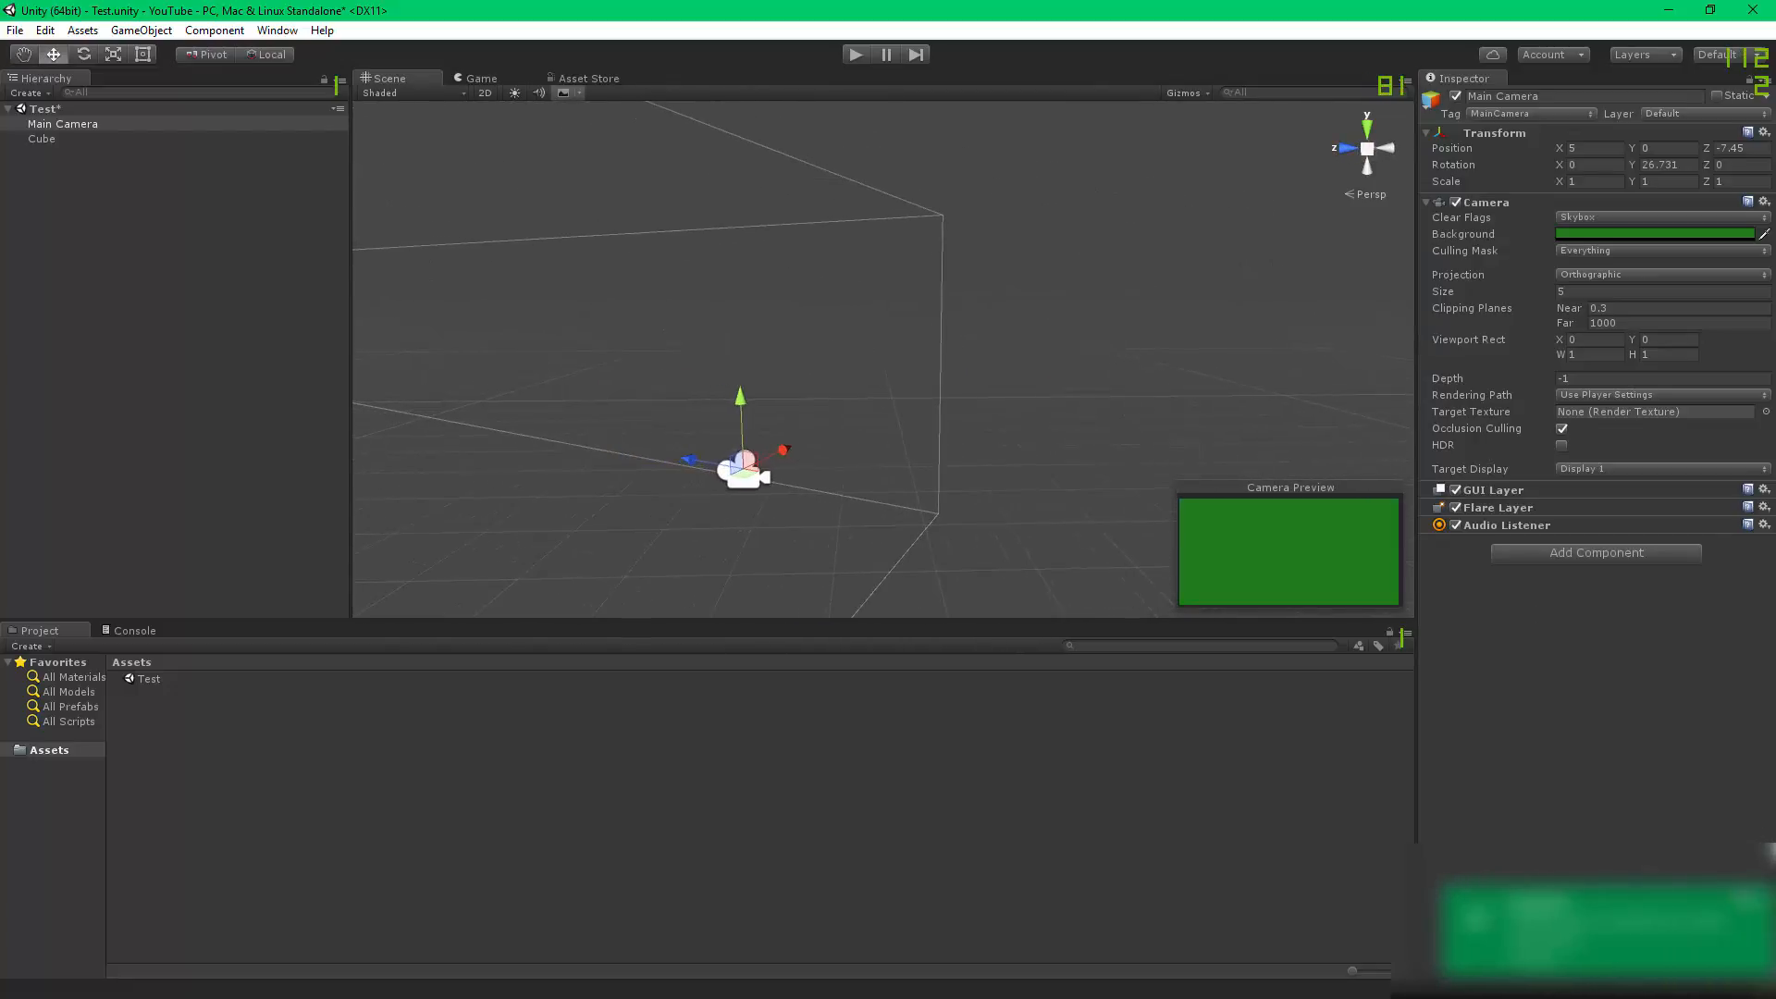
click(1756, 900)
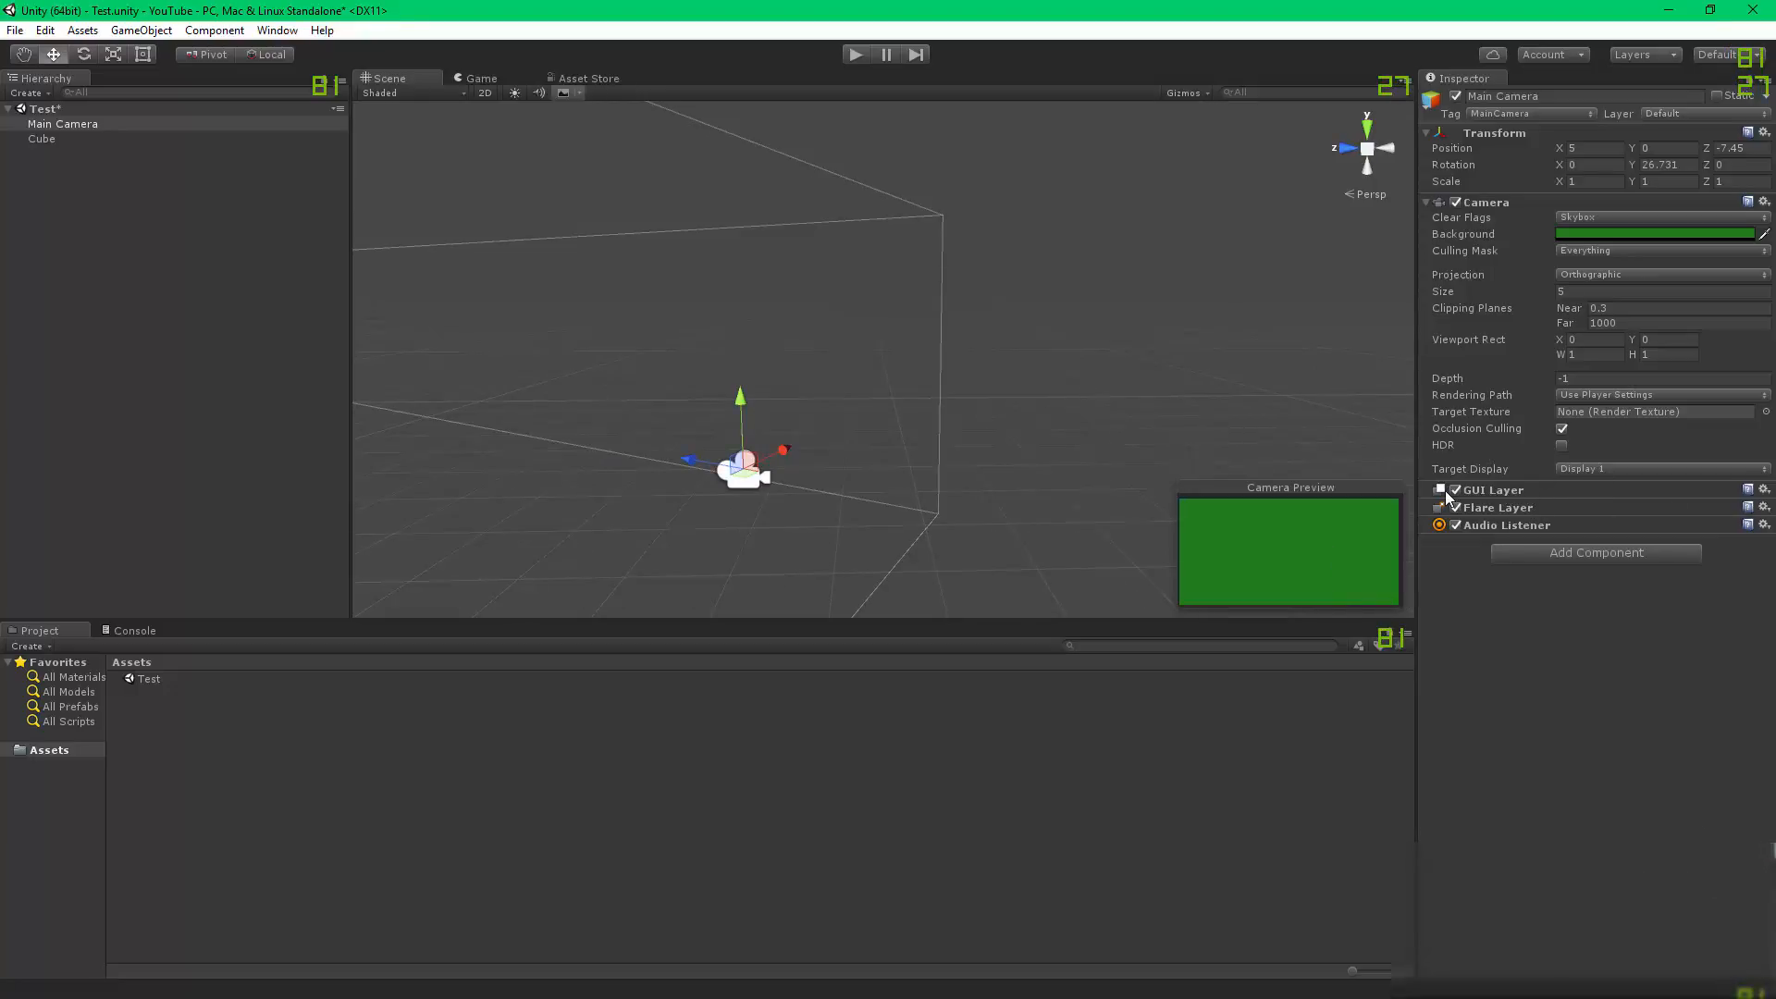
Look at the component options of the Main Camera's GUI Layer without choosing any, and clear the selection.
click(1766, 492)
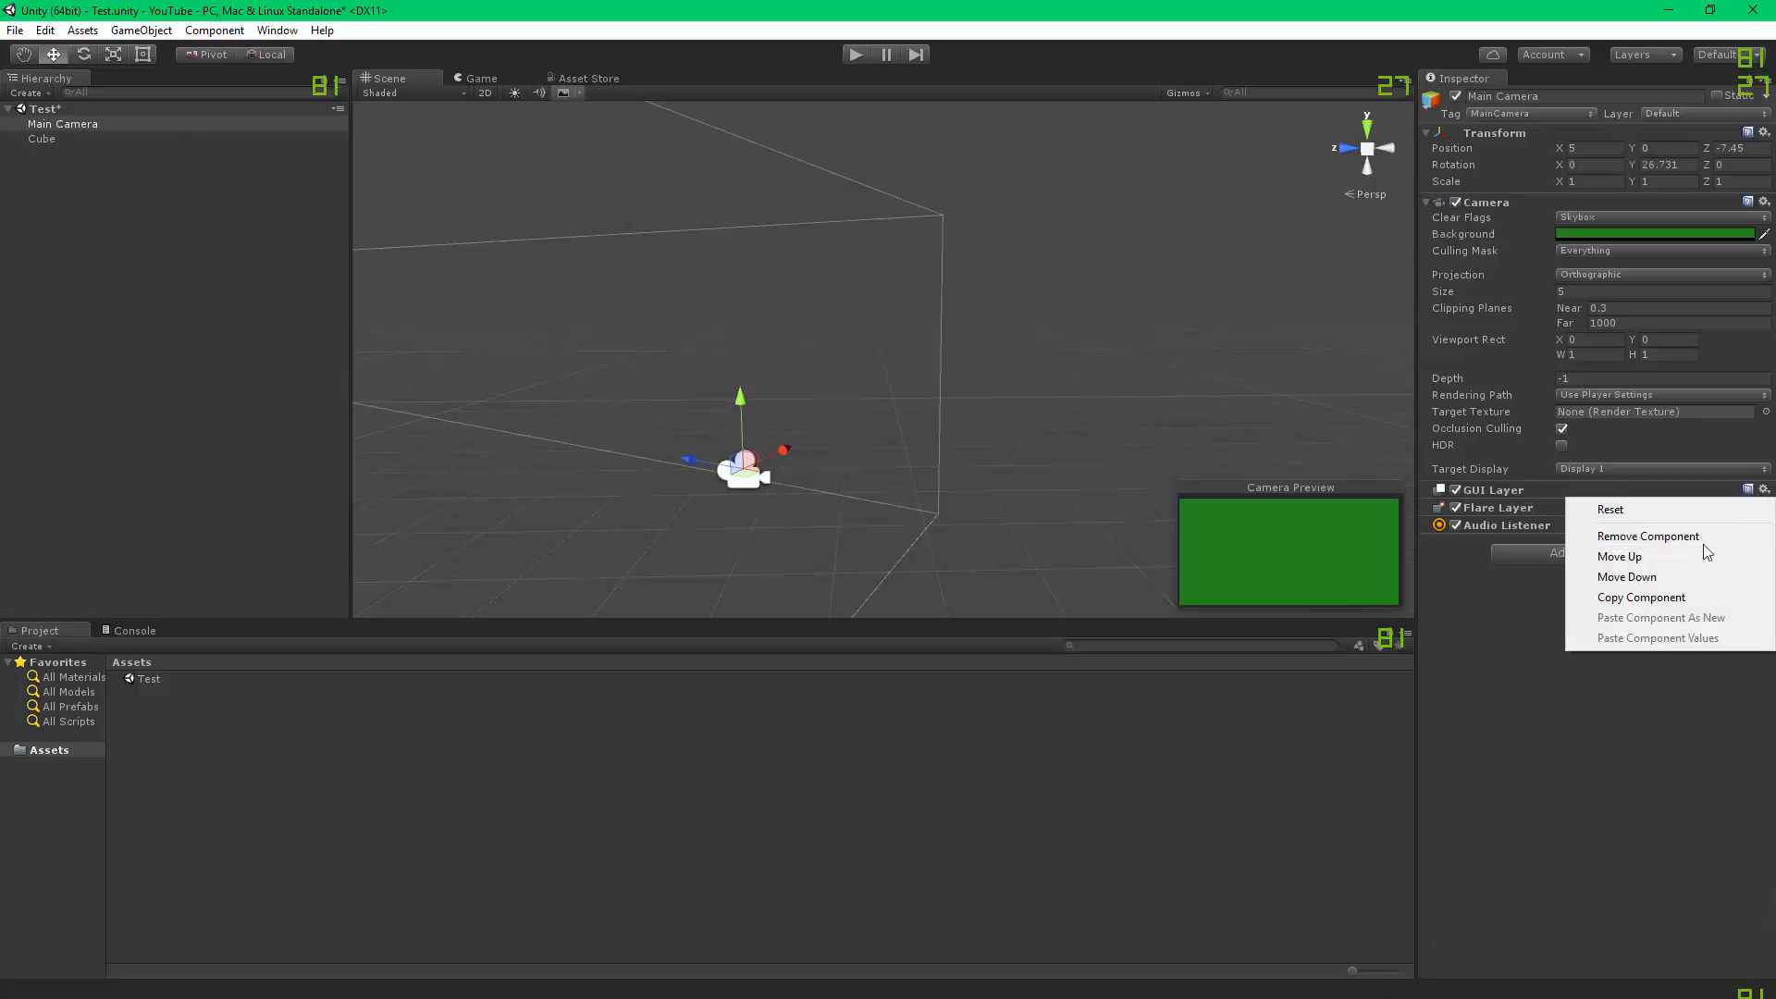
click(1468, 606)
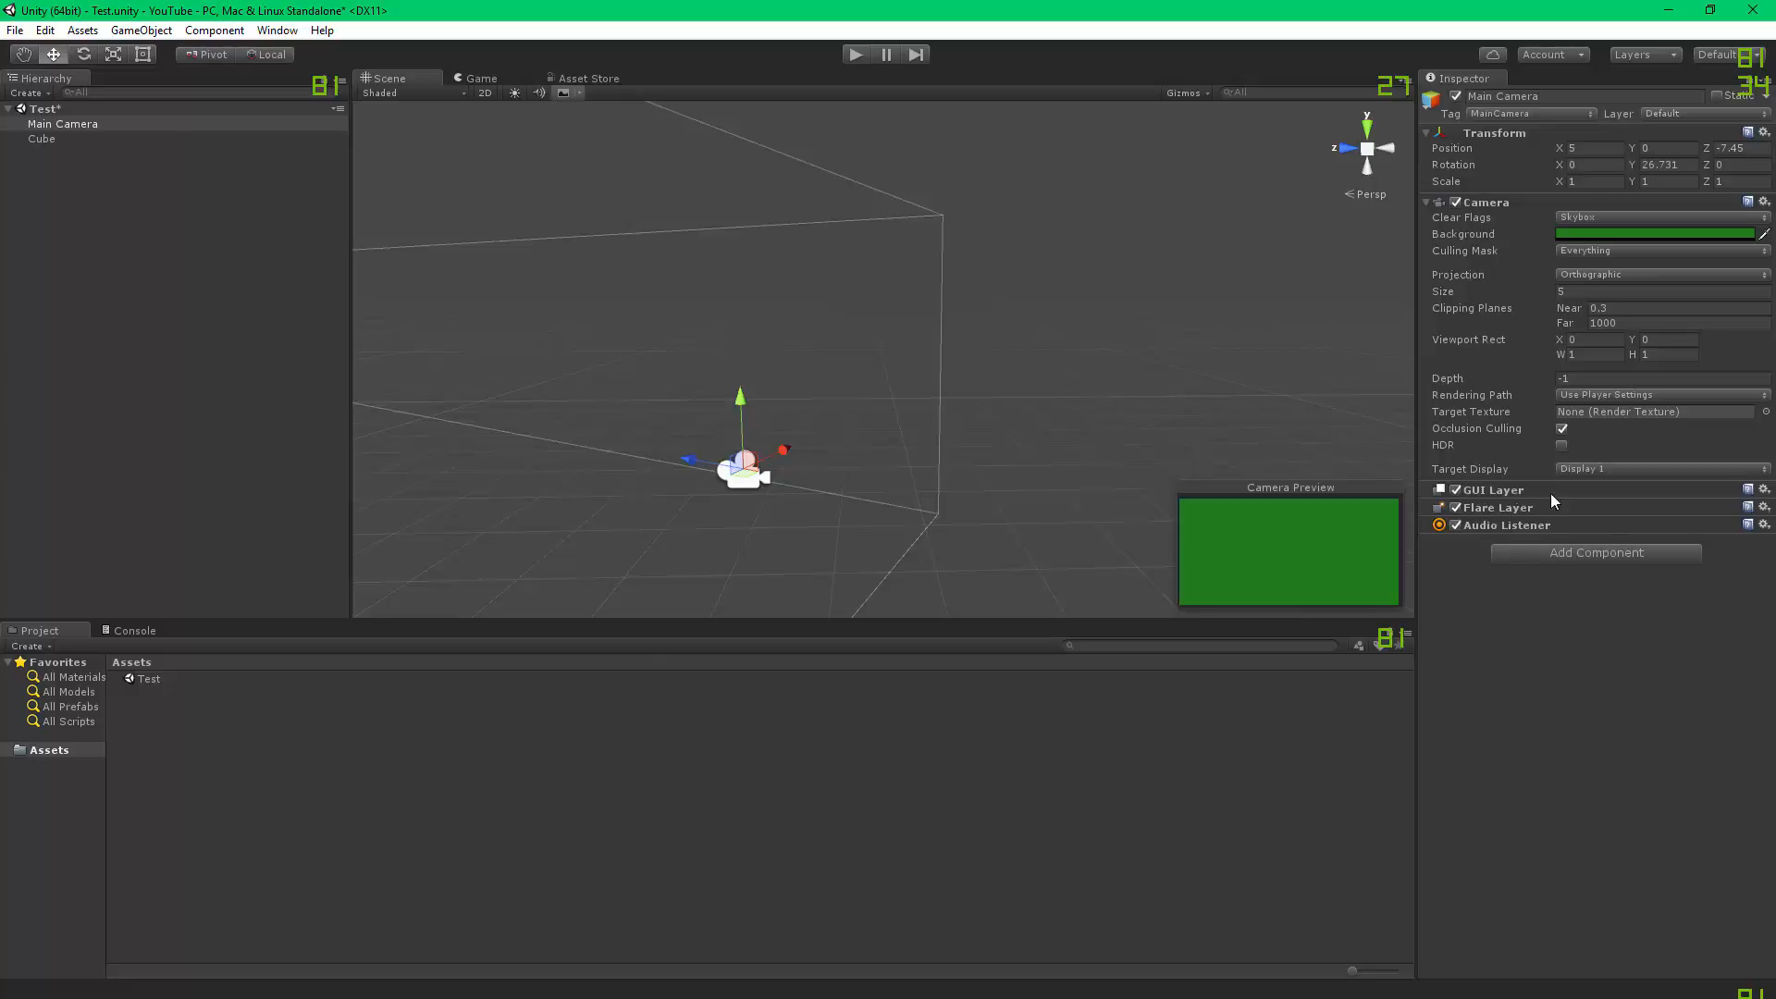
click(205, 293)
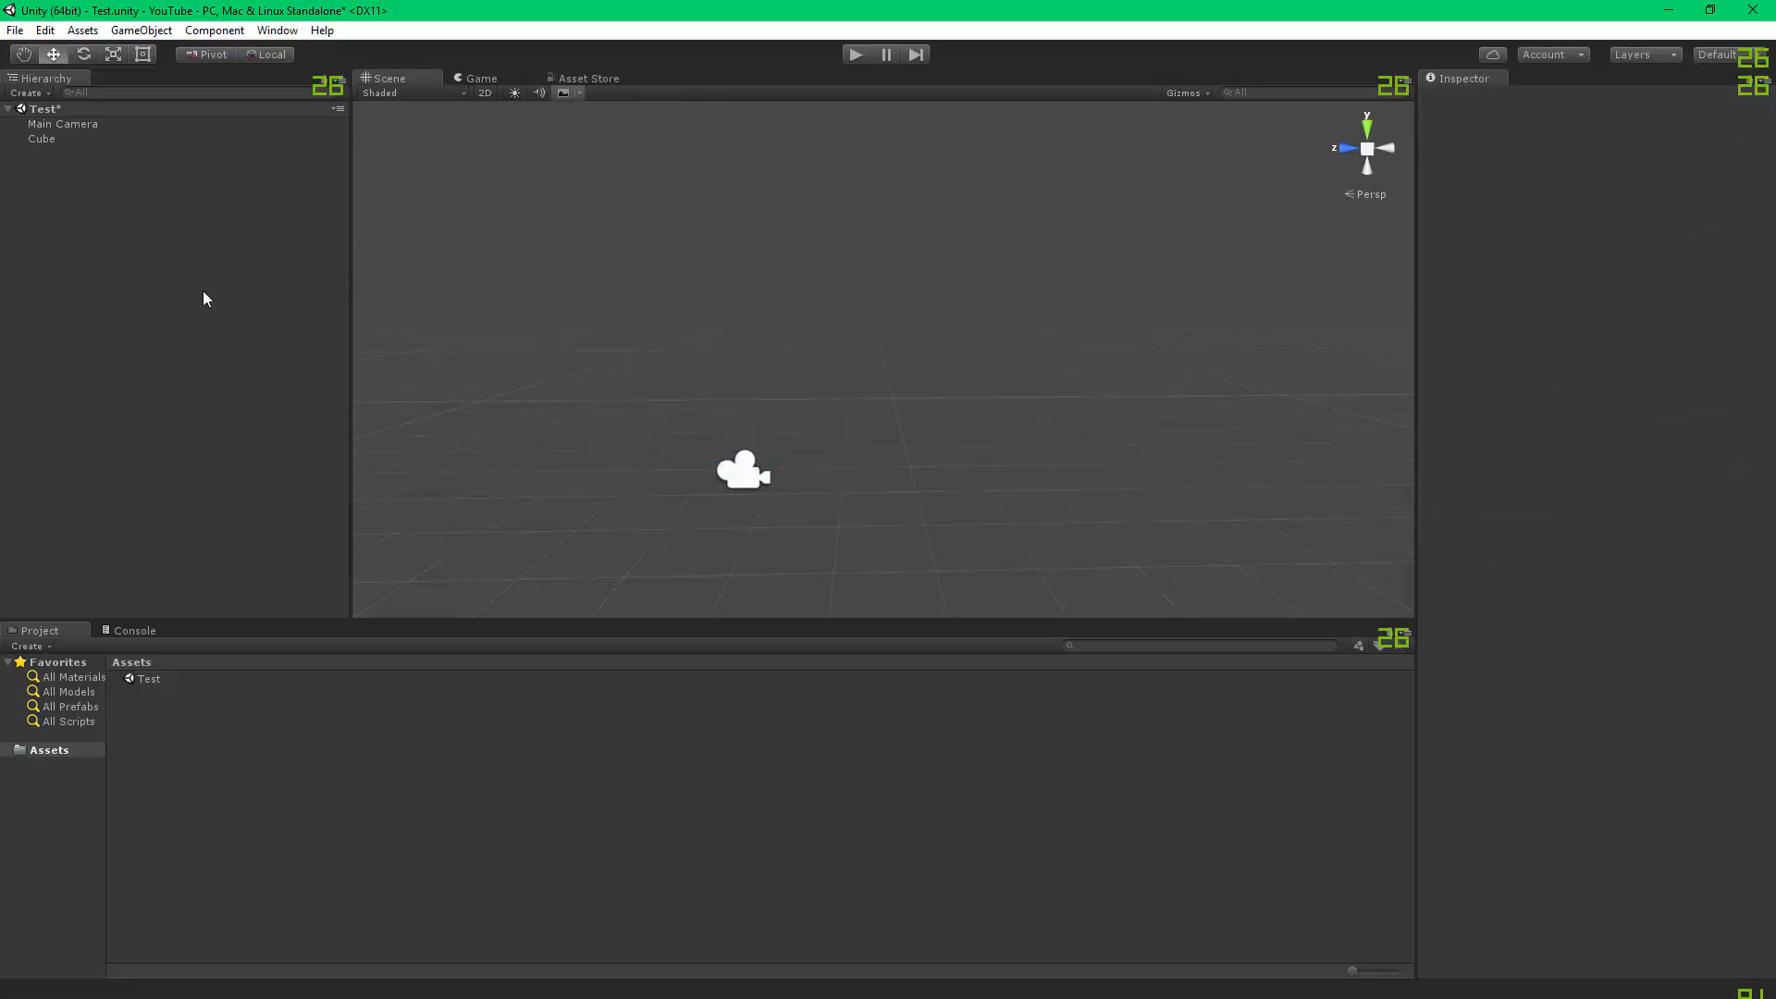
Bring the camera icon near the middle of the Scene view and look through the Gizmos list of built-in components.
middle_drag(721, 501, 705, 425)
scroll(710, 420, up, 5)
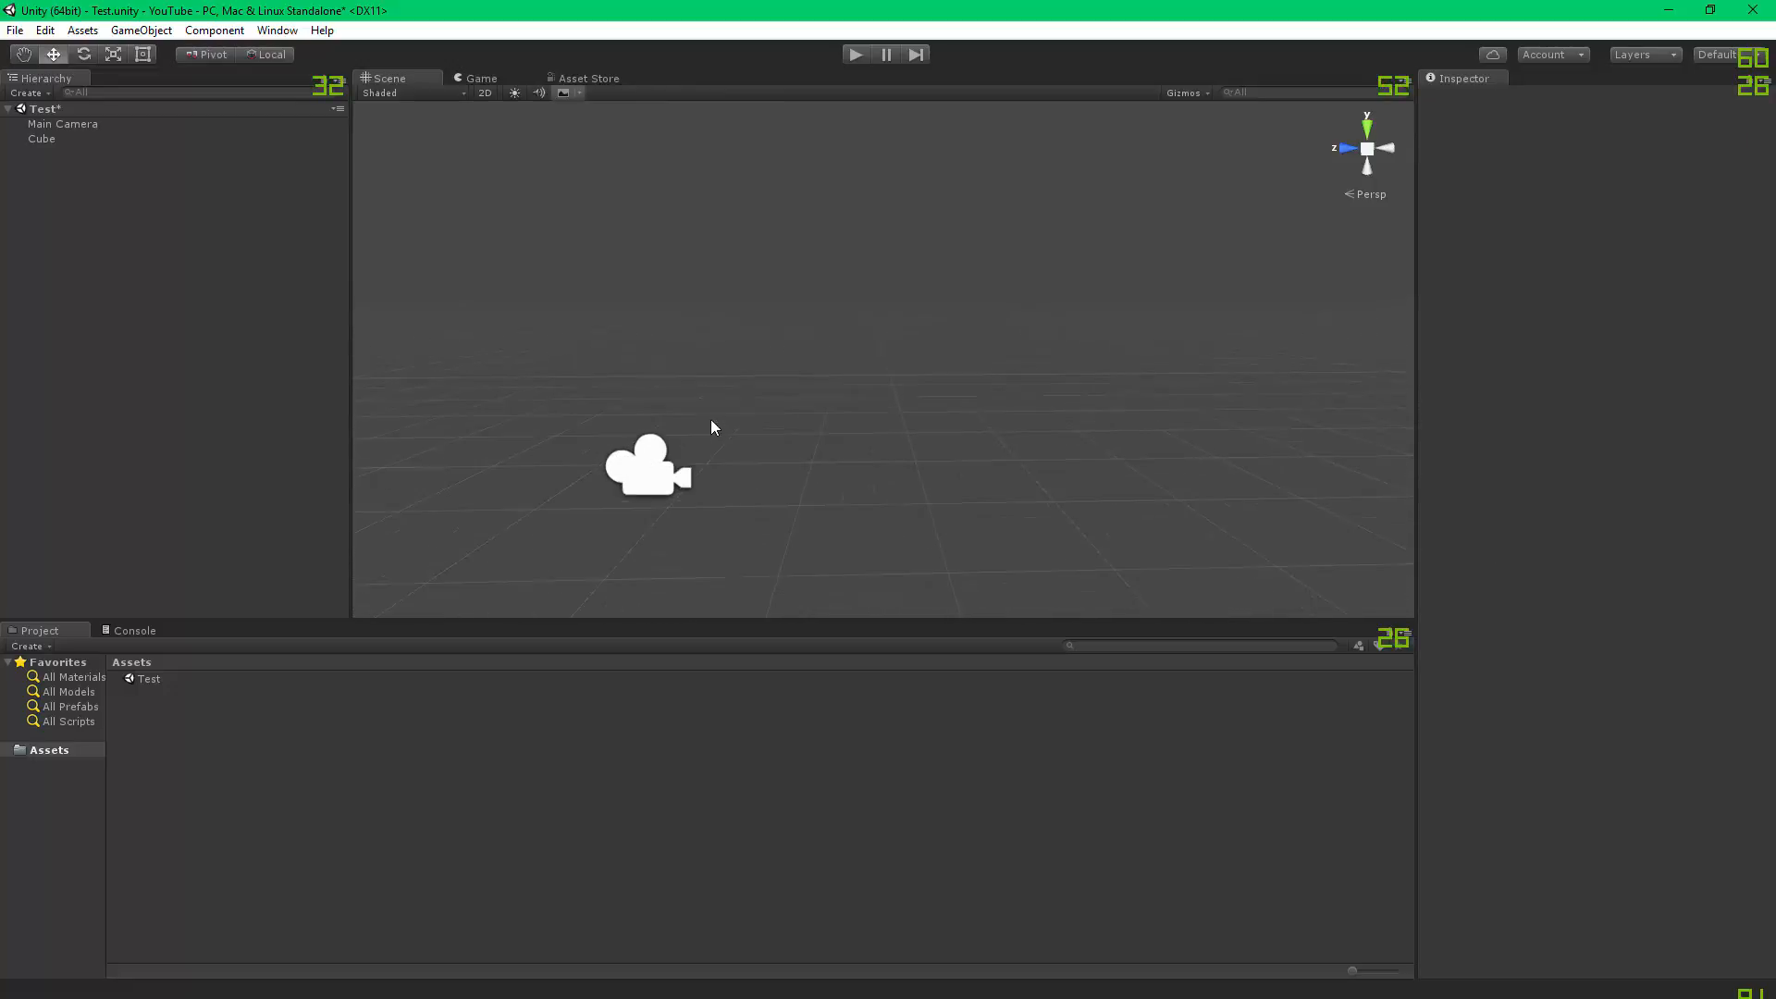
middle_drag(851, 342, 1113, 46)
mouse_move(1064, 253)
middle_down()
mouse_move(1071, 115)
mouse_move(1073, 219)
middle_up()
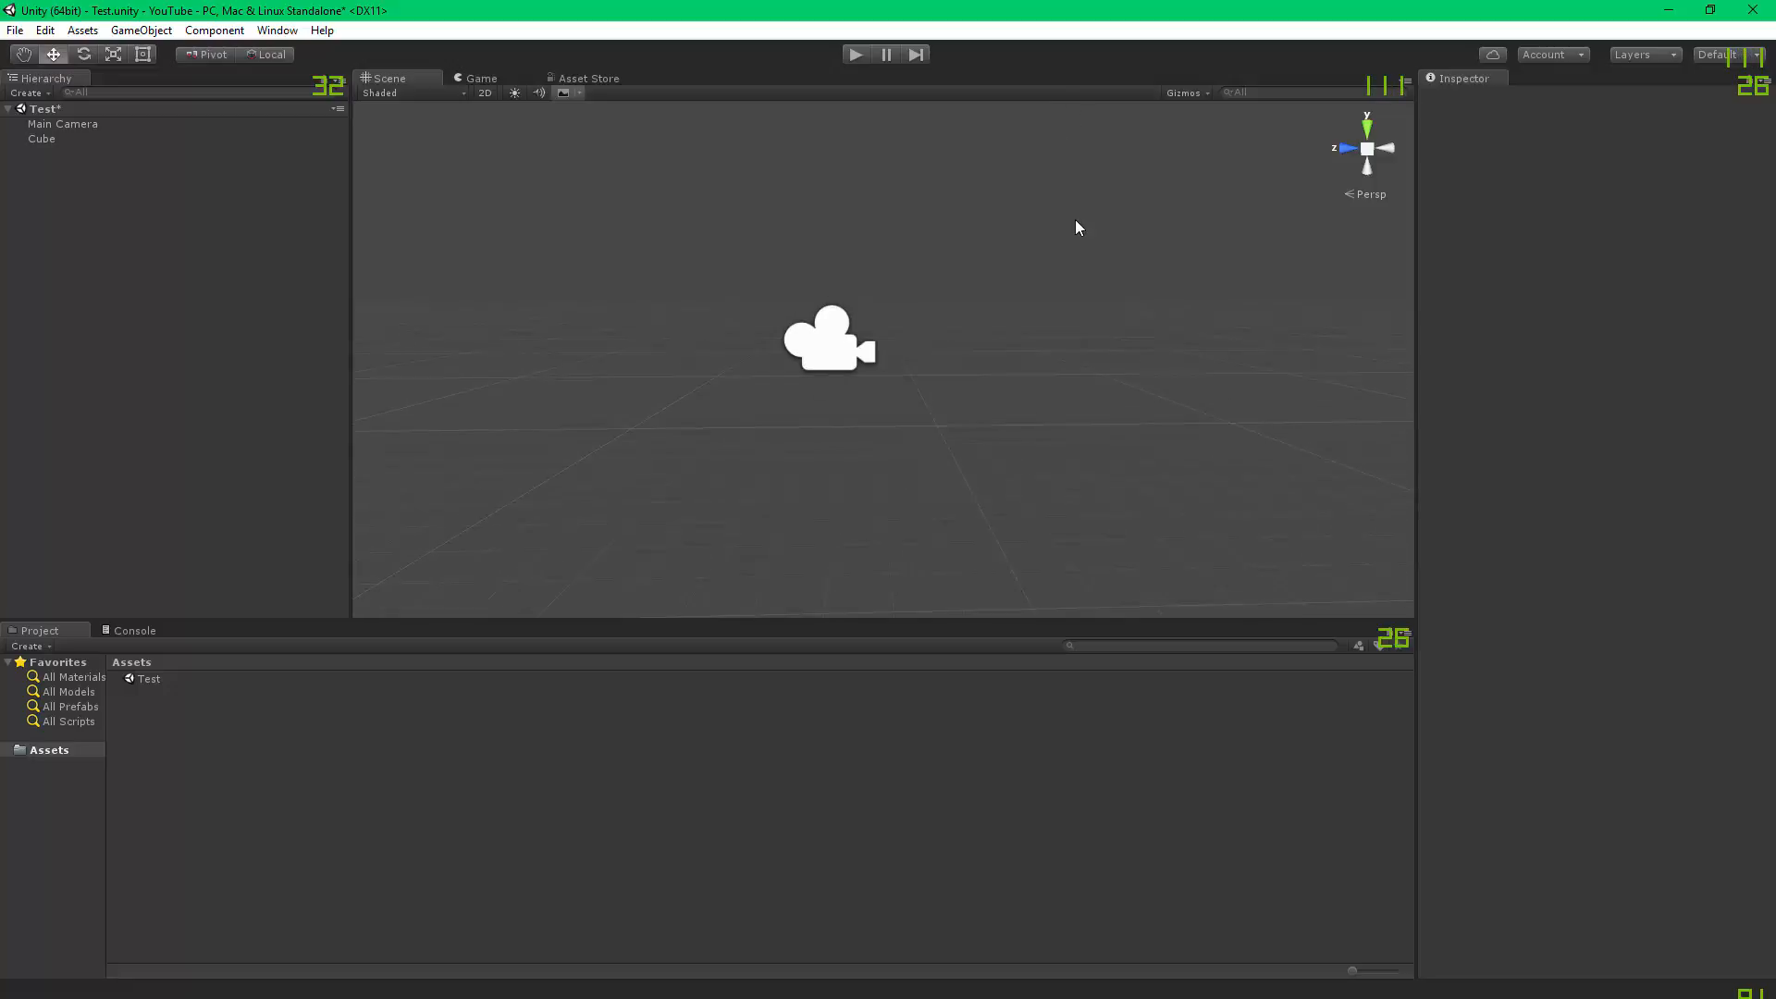
scroll(1075, 219, down, 3)
click(1205, 93)
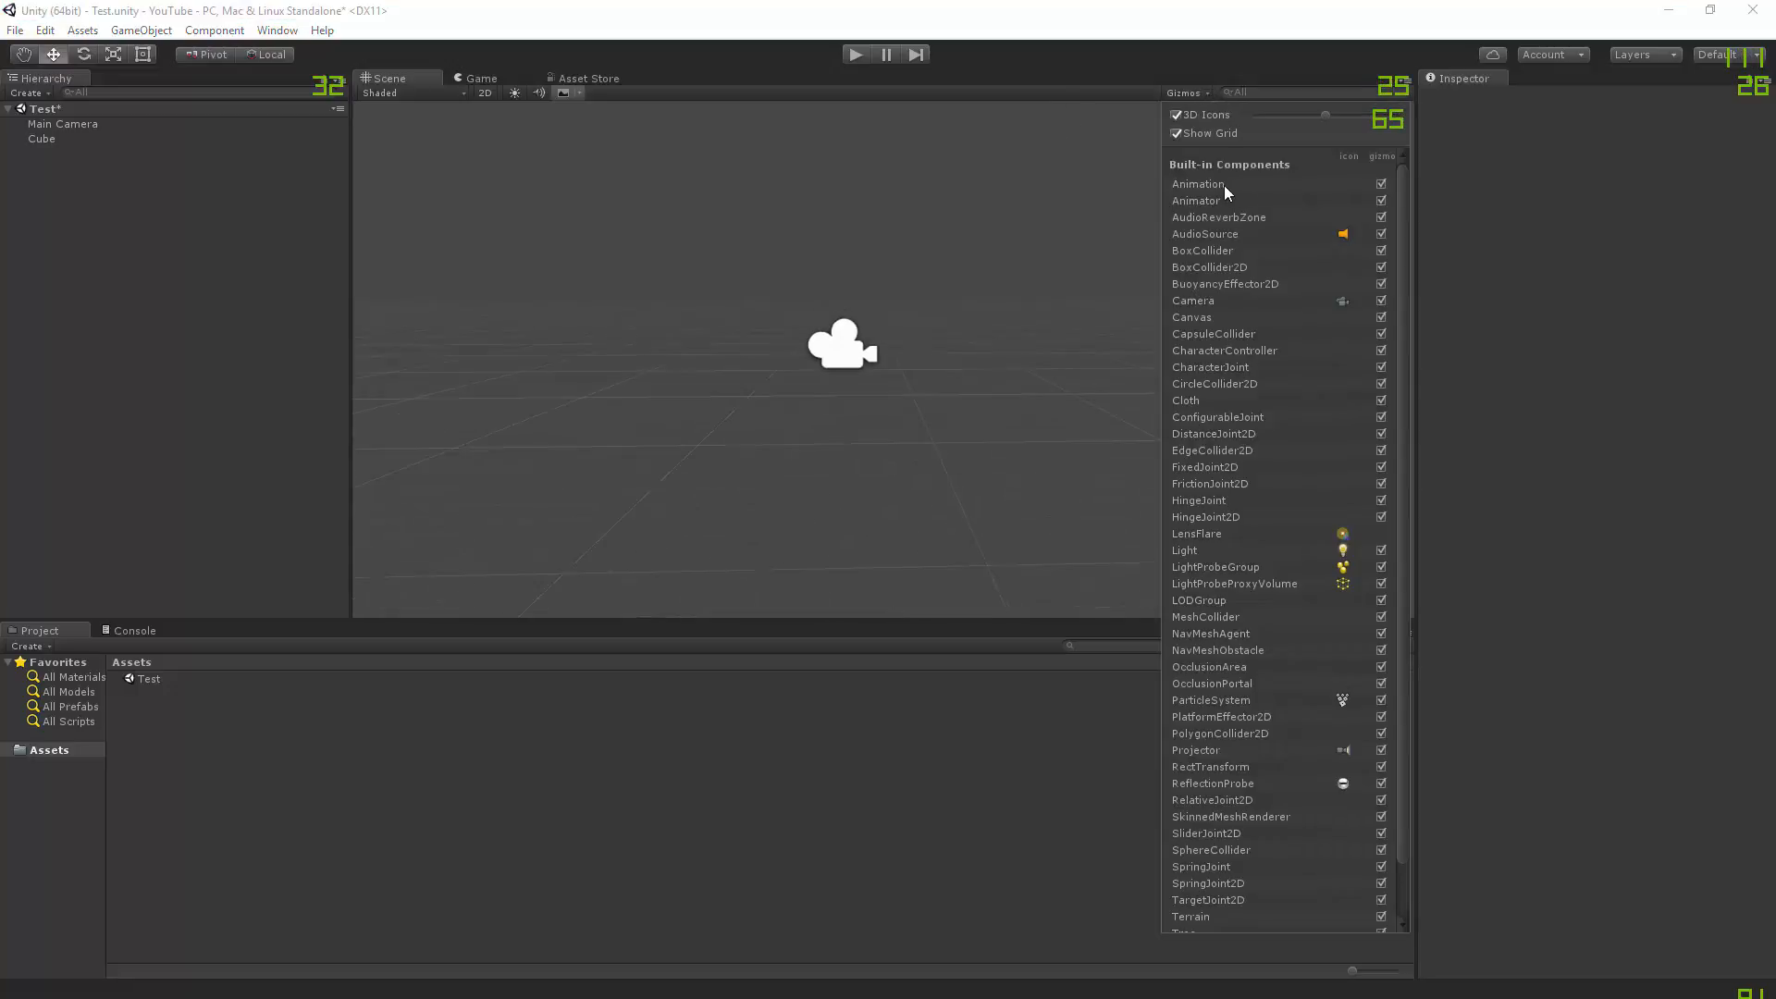
scroll(1269, 592, down, 3)
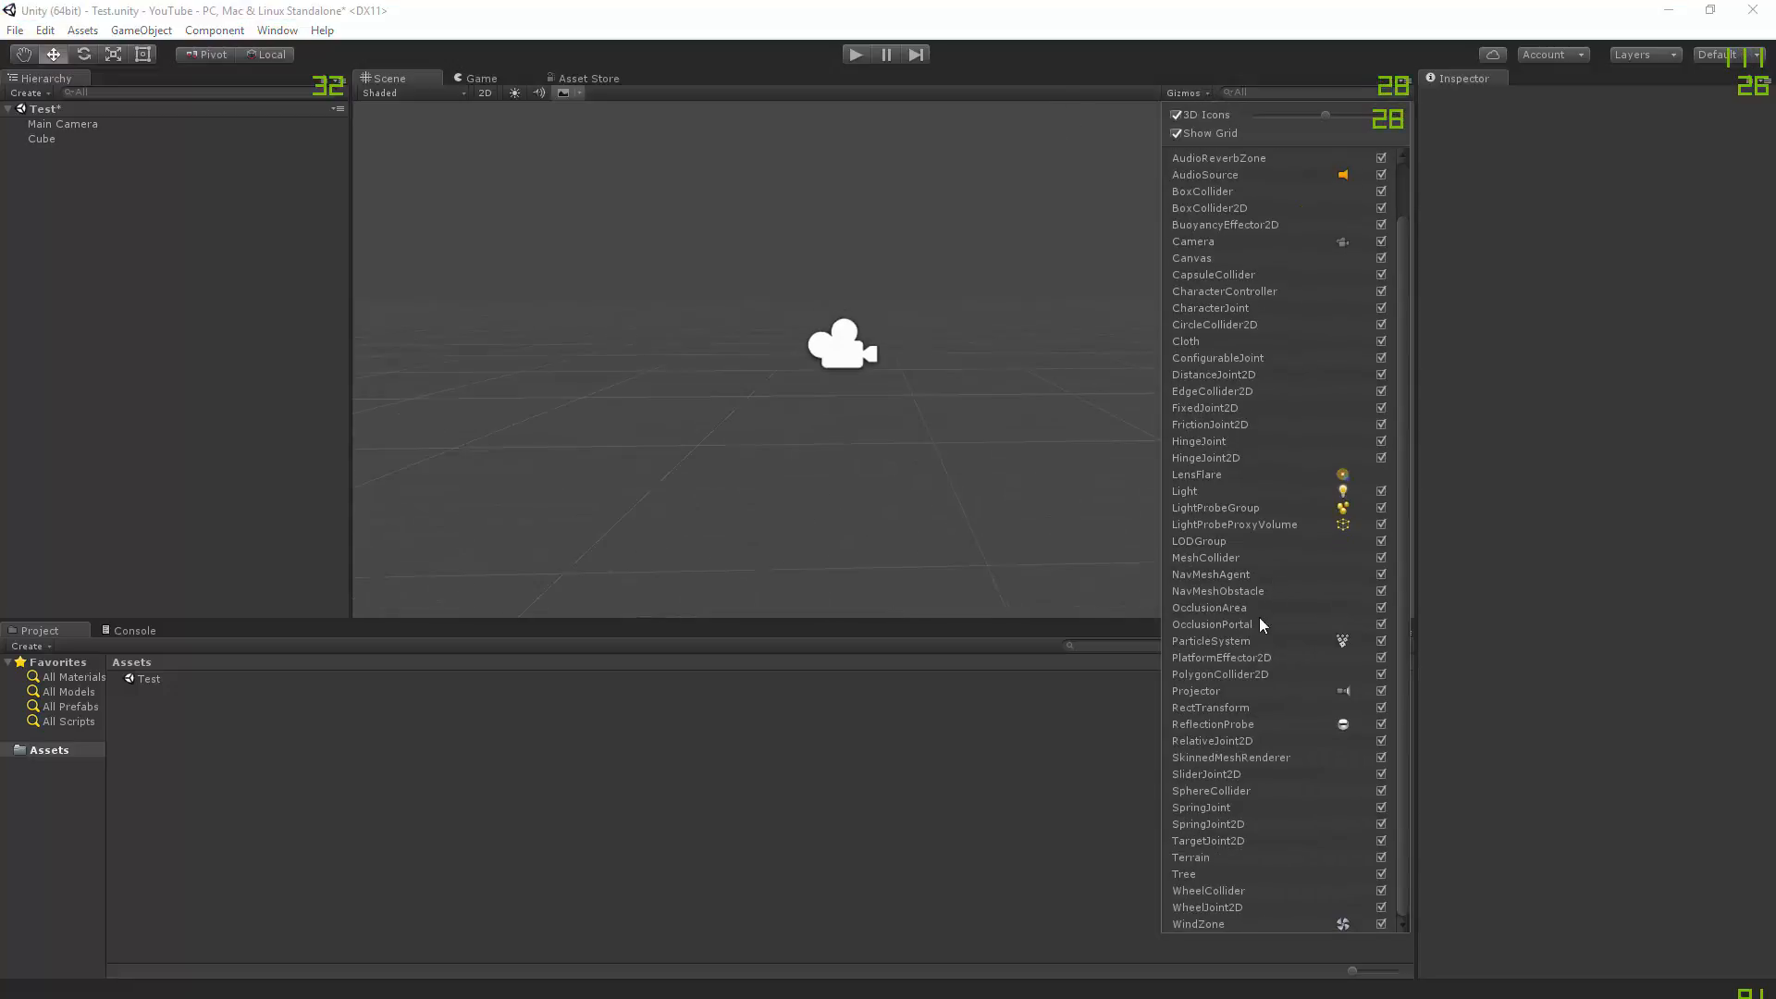
scroll(1302, 566, up, 2)
scroll(1301, 569, down, 2)
click(1512, 609)
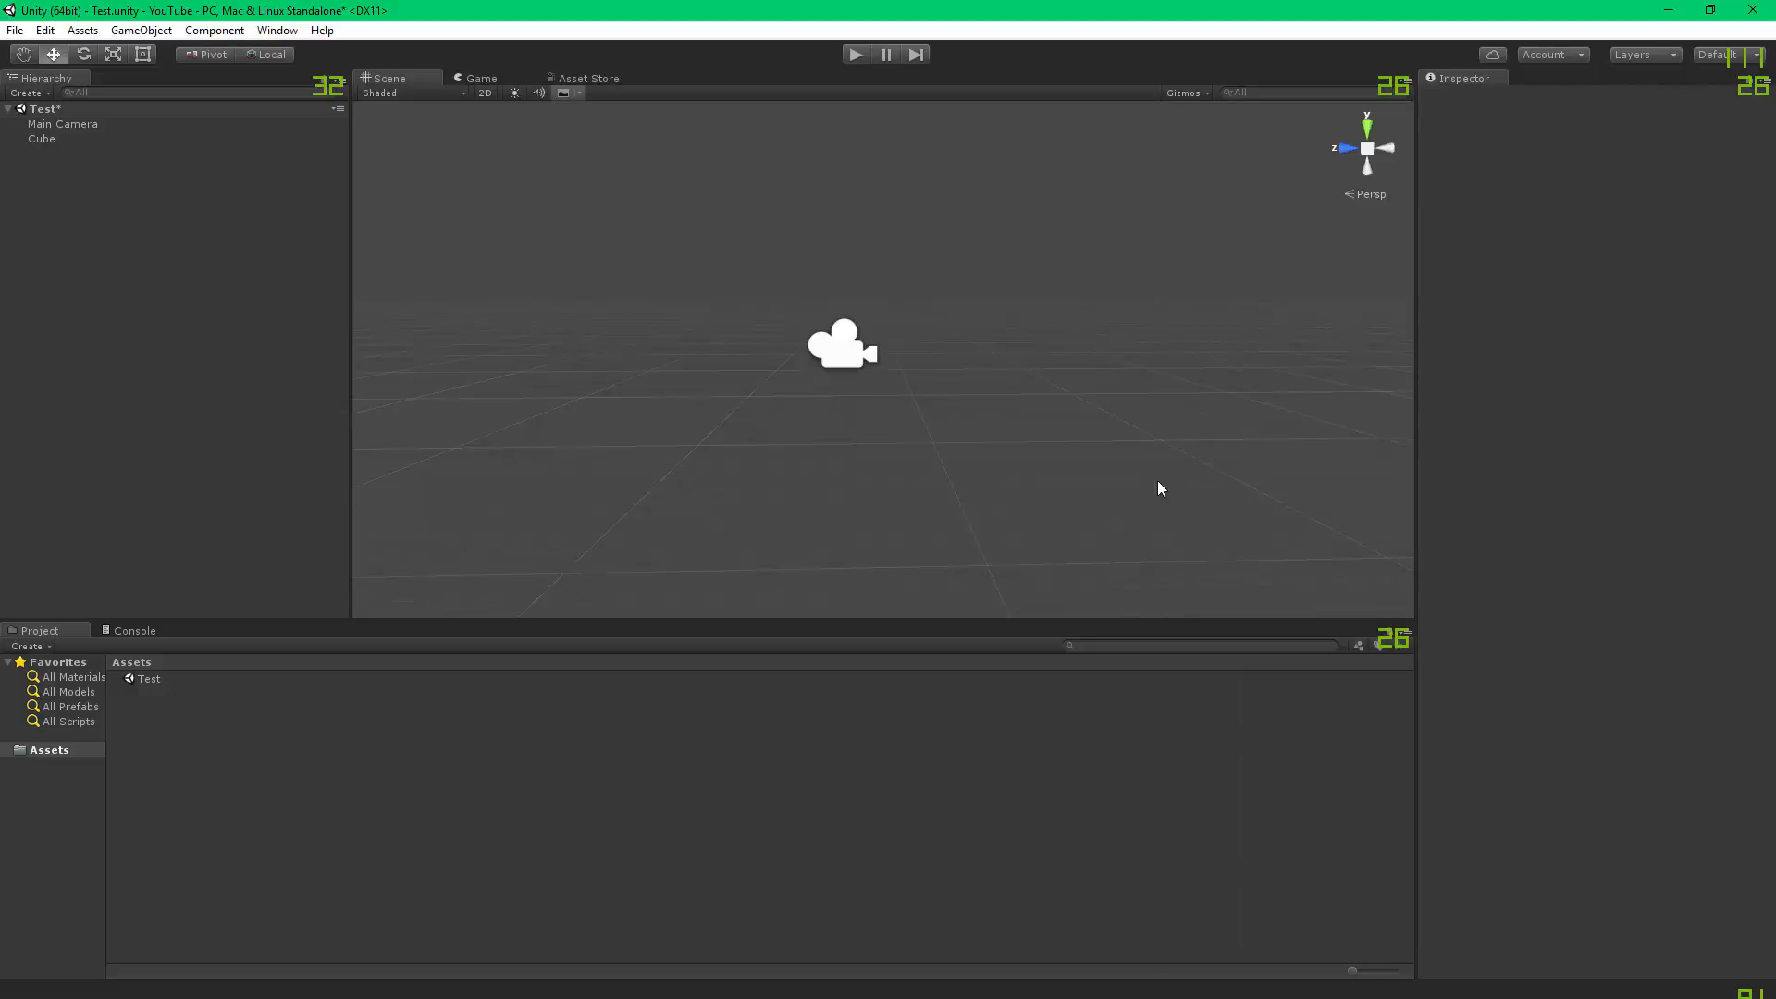